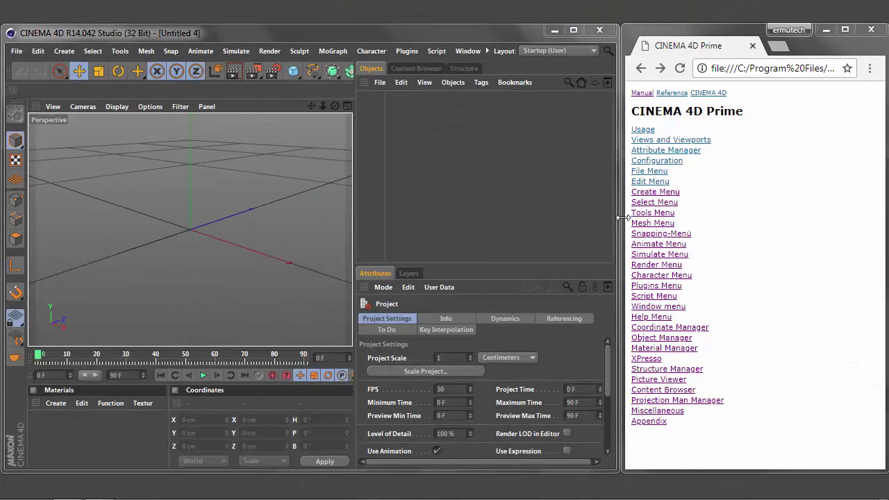
Open the Tools Menu help page and tear off the Tools menu as a floating palette beside it
click(680, 214)
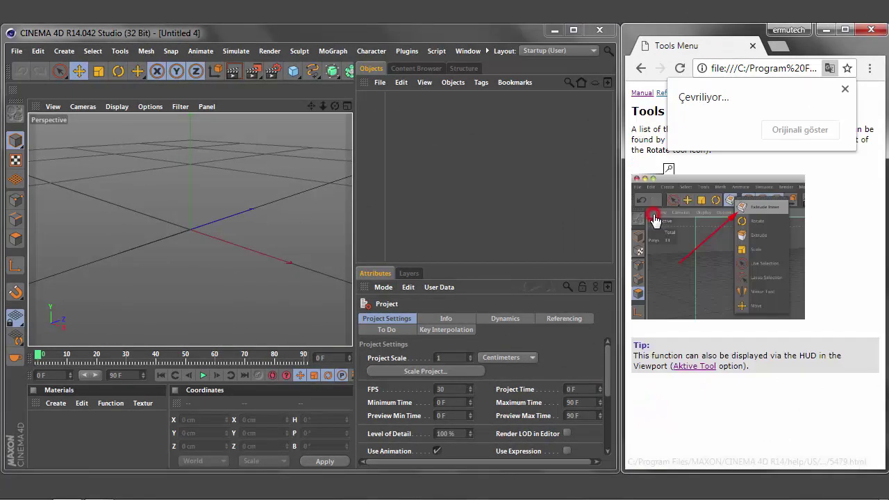
click(840, 217)
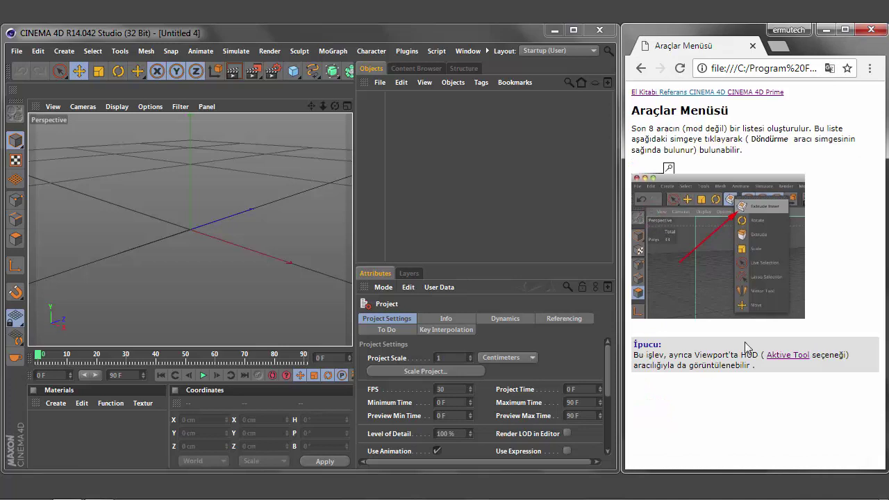
click(120, 52)
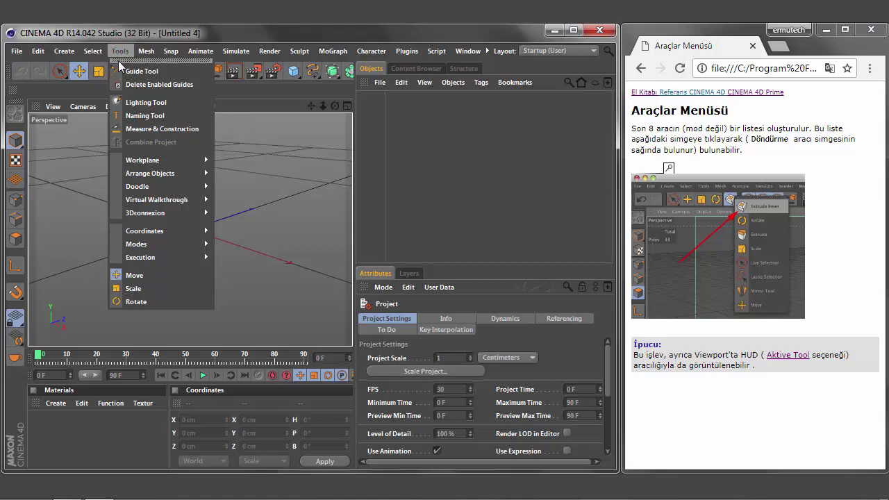
click(119, 60)
drag(120, 50, 523, 103)
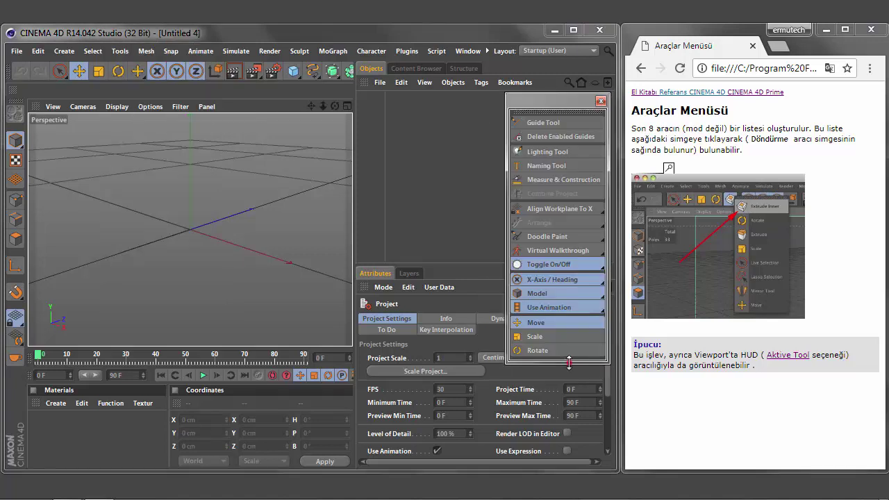
drag(568, 364, 568, 358)
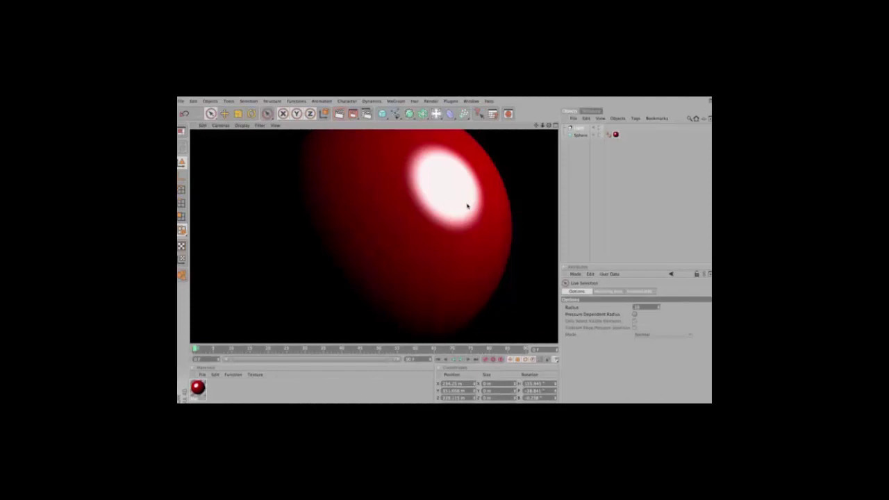
With the Lighting Tool, click and drag on the sphere to place the specular highlight
click(228, 101)
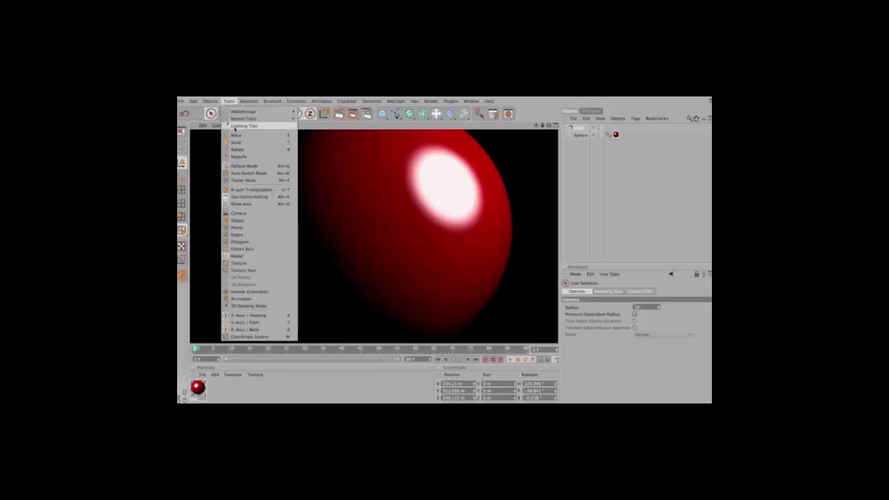
click(235, 125)
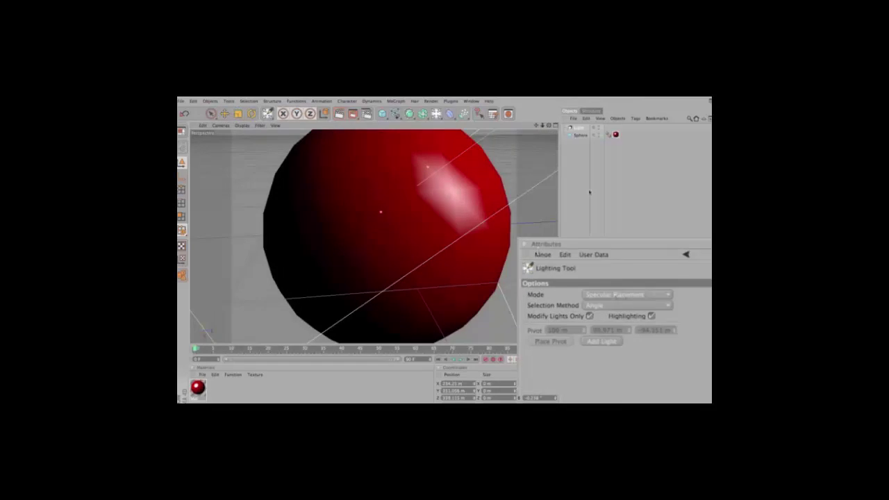
click(353, 167)
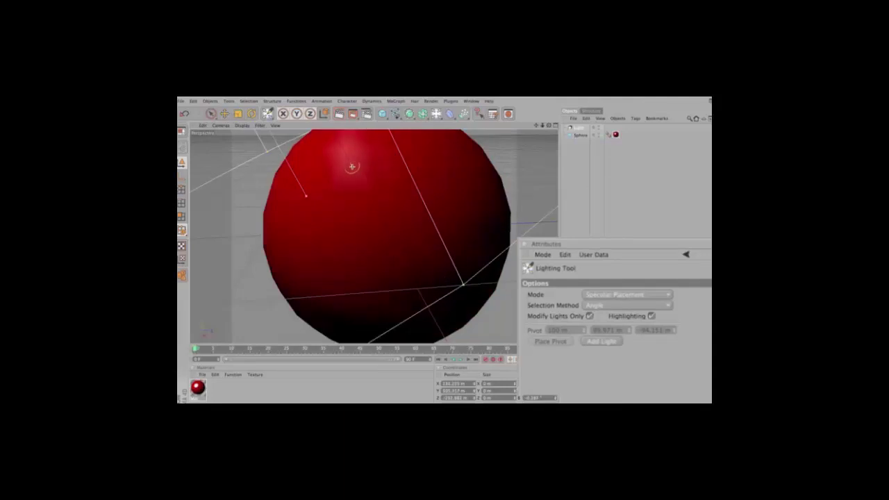
drag(353, 168, 433, 291)
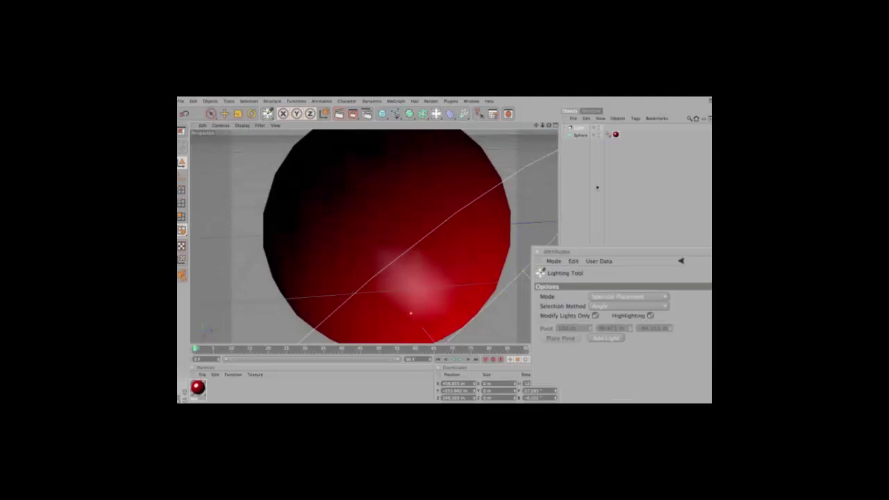
Select the Light object and drag it so the highlight sits on the sphere's upper right
click(578, 128)
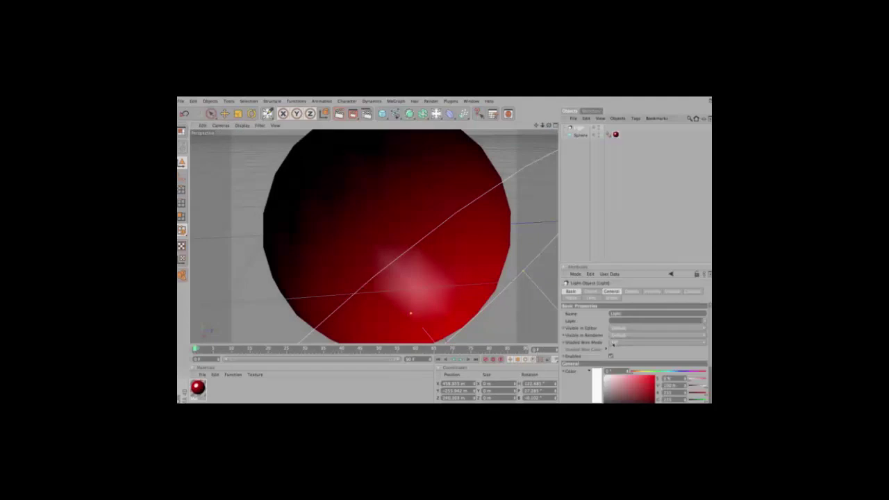
scroll(613, 344, down, 2)
scroll(613, 344, down, 2)
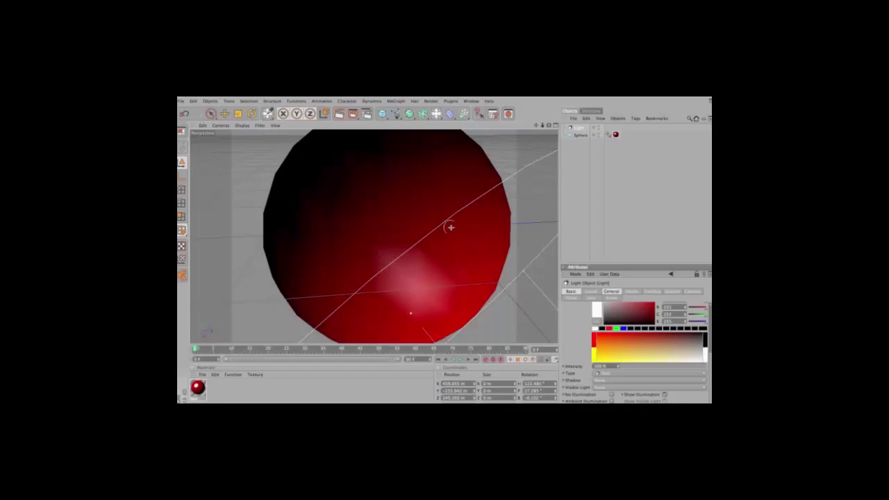
drag(449, 224, 441, 186)
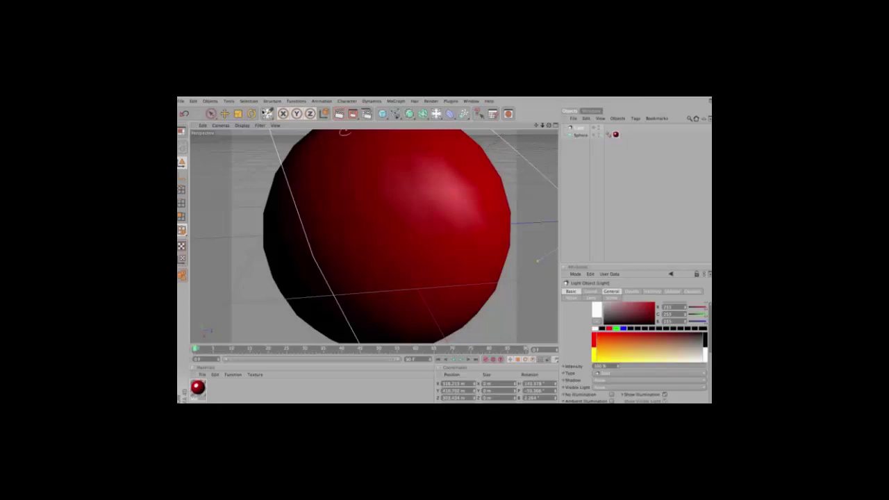
click(230, 102)
click(257, 122)
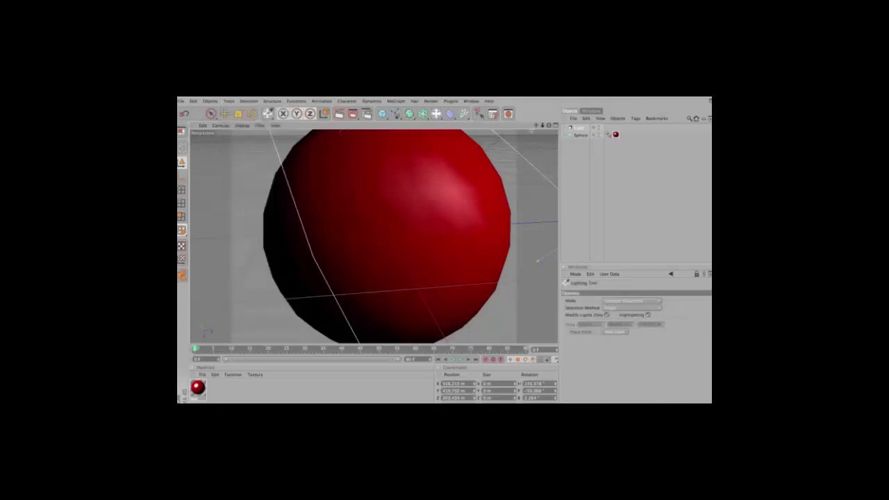
Set the Lighting Tool mode to Trackball and orbit the light behind the sphere
click(608, 295)
click(640, 306)
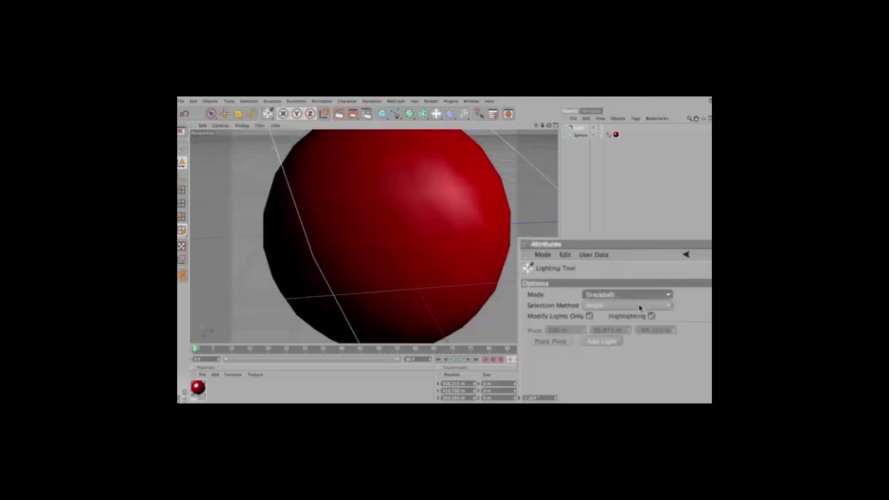
scroll(387, 237, down, 5)
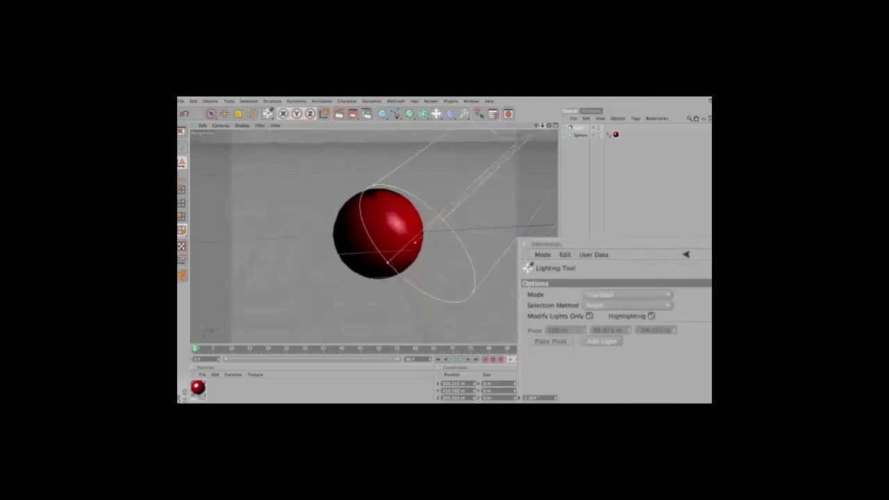
drag(399, 240, 391, 221)
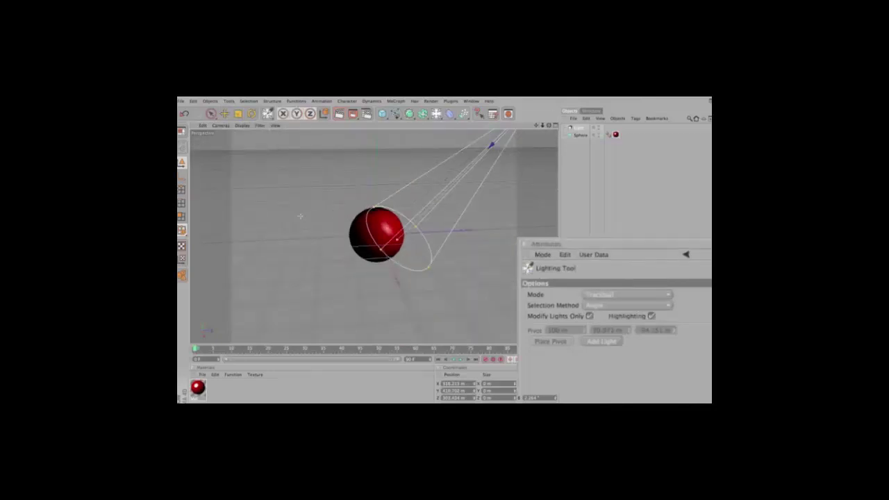
mouse_move(300, 217)
mouse_down()
mouse_move(451, 237)
mouse_move(383, 232)
mouse_move(381, 256)
mouse_up()
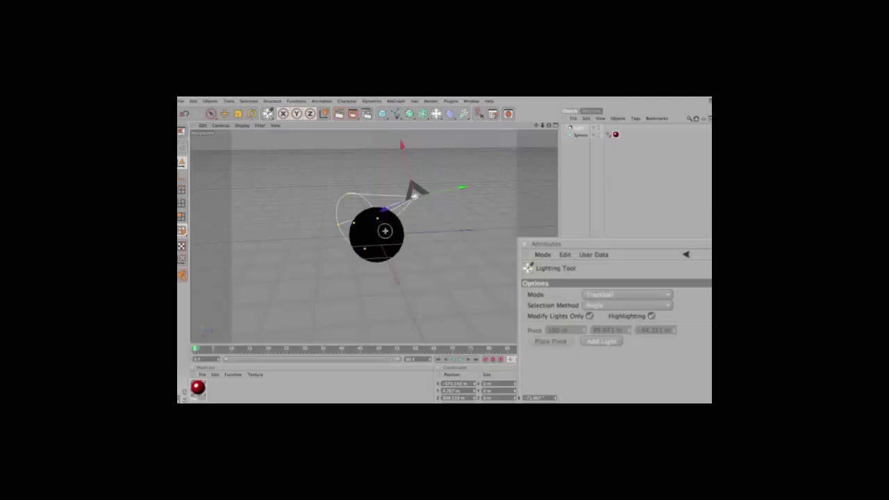
Switch to Surface mode and move the light to the sphere's lower right
click(632, 296)
click(632, 316)
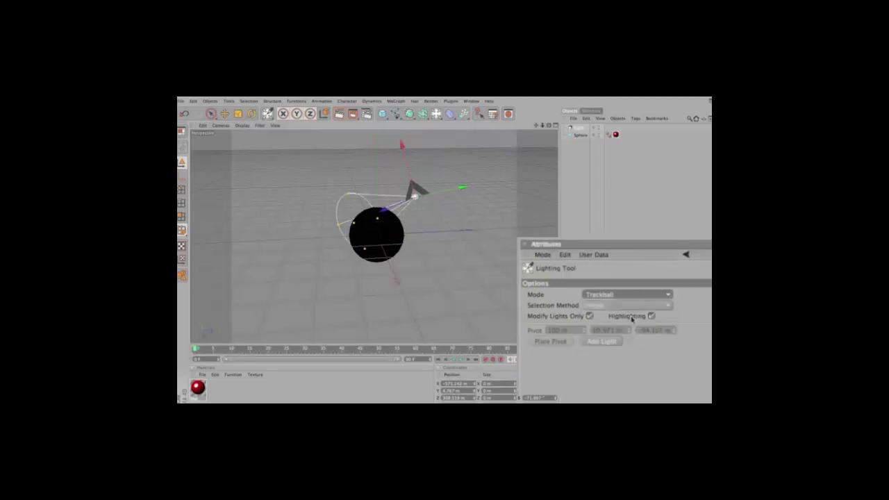
drag(380, 232, 373, 219)
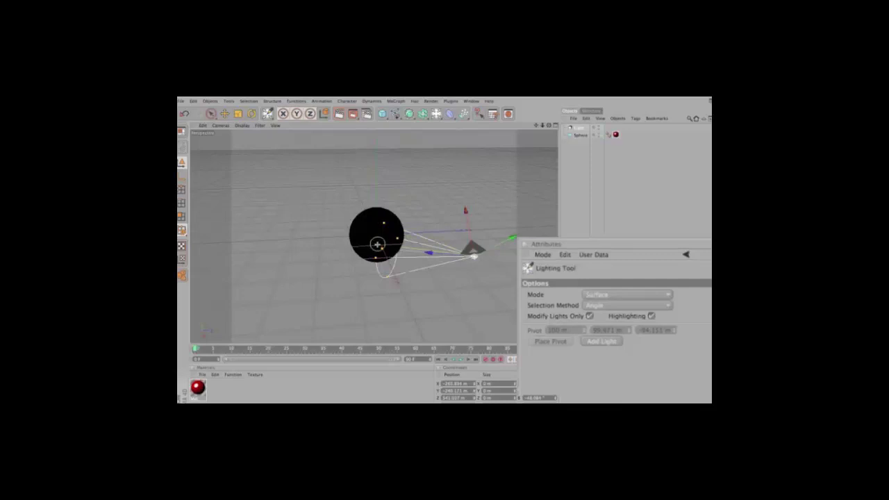
Set the Lighting Tool mode to Target and aim the light at a point on the sphere
click(611, 295)
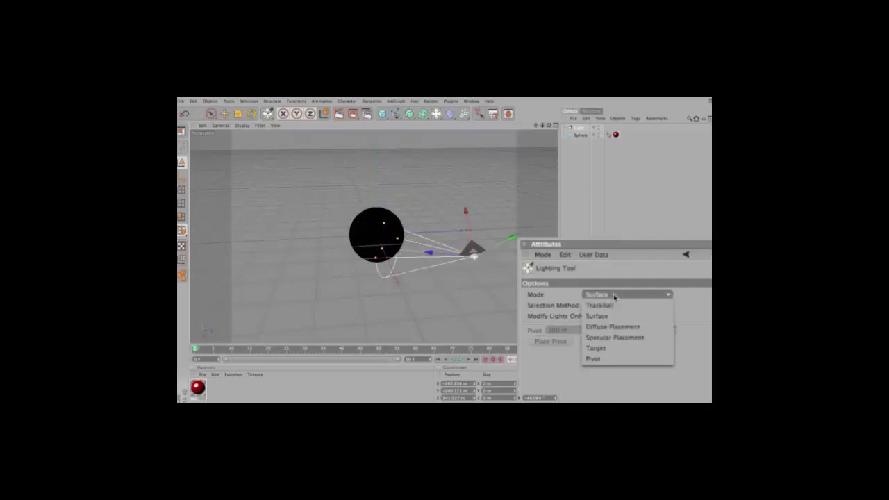
click(618, 350)
click(383, 233)
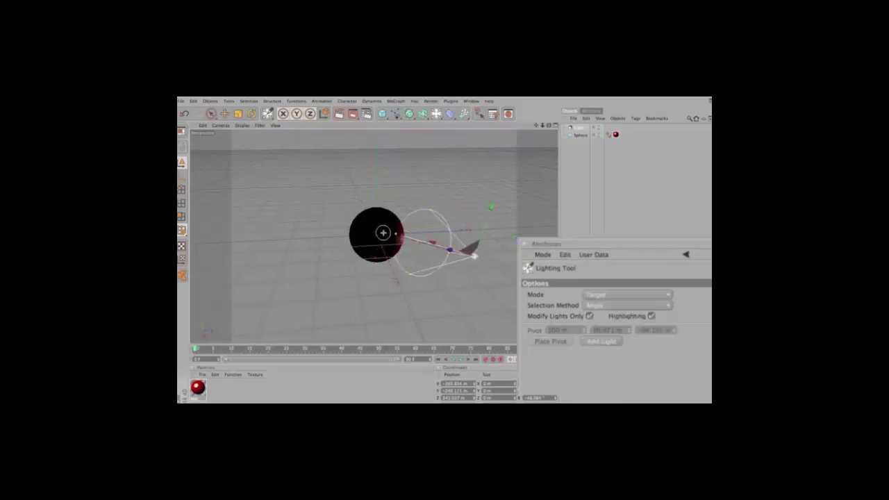
Switch to Diffuse Placement and drag on the sphere until its front is lit red
click(615, 294)
click(615, 327)
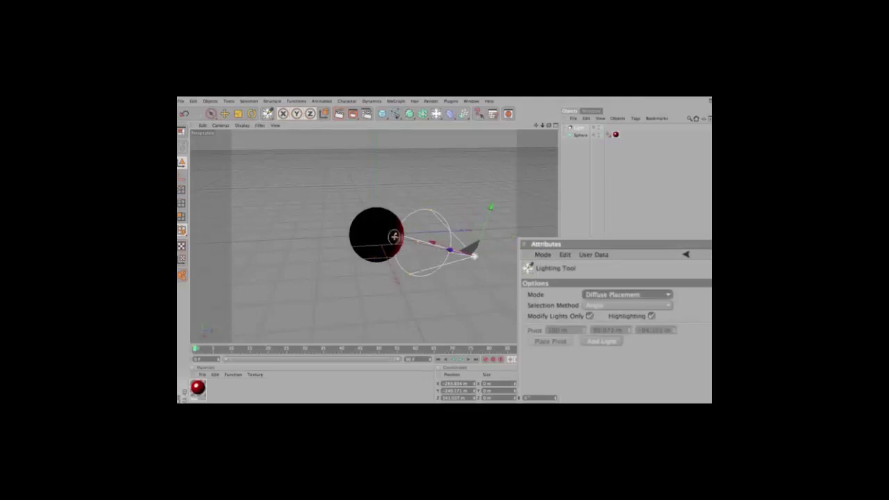
mouse_move(394, 237)
mouse_down()
mouse_move(373, 237)
mouse_move(391, 227)
mouse_up()
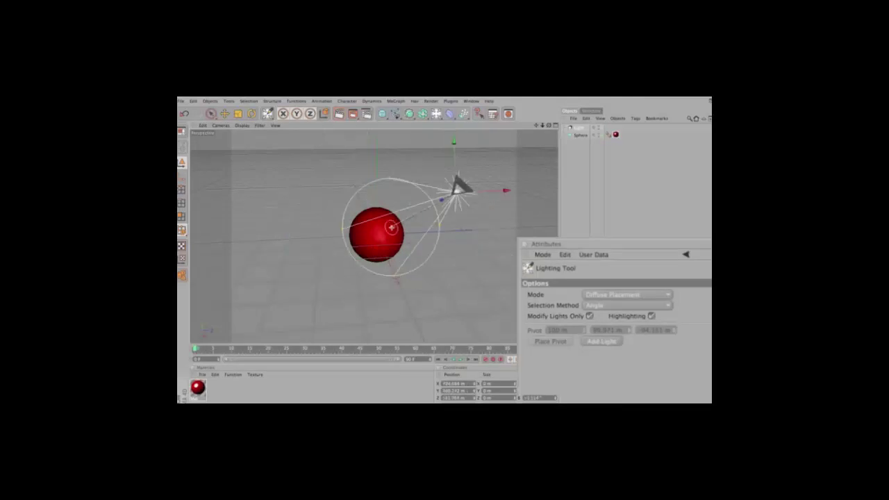
drag(392, 227, 391, 227)
mouse_move(391, 223)
mouse_down()
mouse_move(395, 231)
mouse_move(367, 211)
mouse_up()
In Specular Placement mode, reposition the light around the sphere until it is lit red again
click(640, 297)
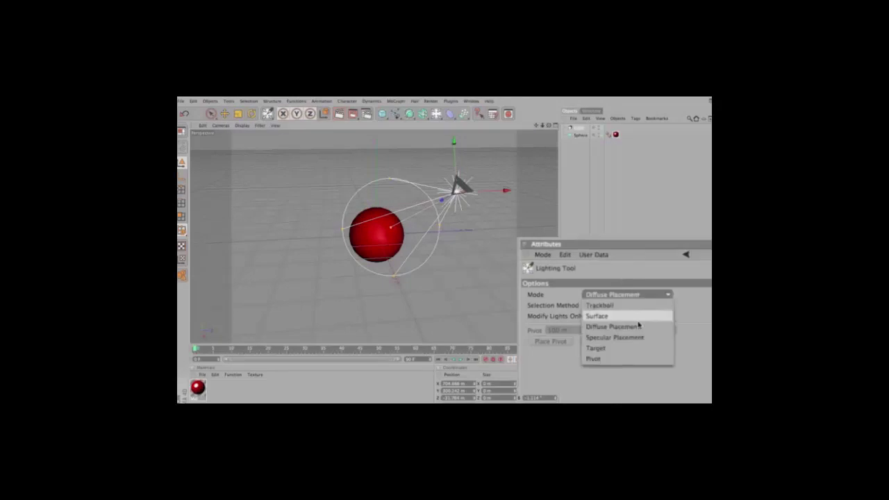
click(639, 337)
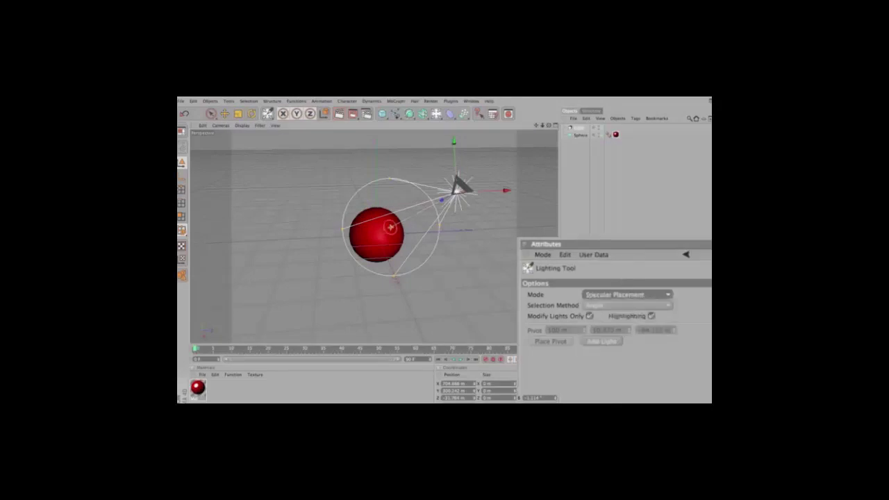
mouse_move(390, 228)
mouse_down()
mouse_move(373, 235)
mouse_move(394, 232)
mouse_move(378, 233)
mouse_move(396, 292)
mouse_up()
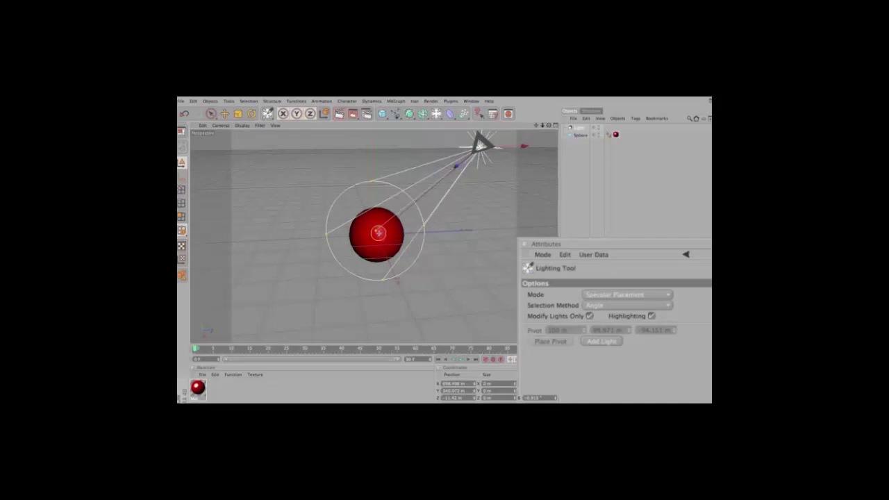
mouse_move(397, 292)
mouse_down()
mouse_move(365, 289)
mouse_move(506, 229)
mouse_move(262, 298)
mouse_move(347, 288)
mouse_up()
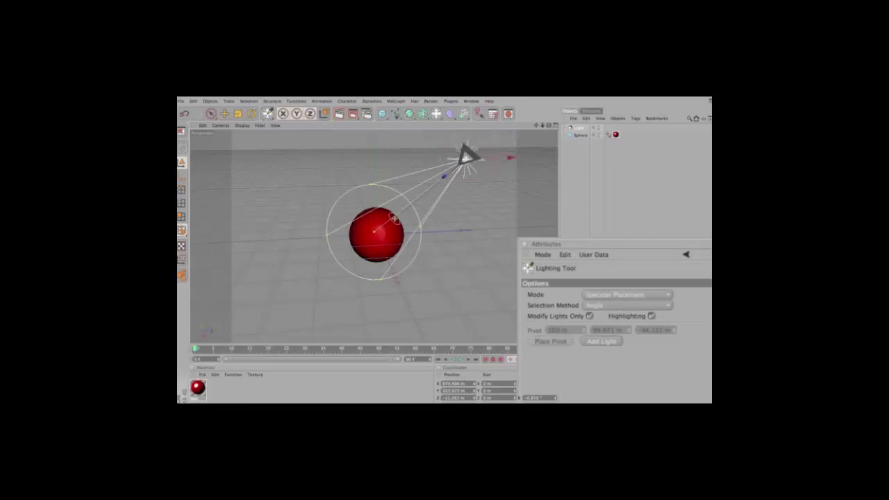
click(383, 222)
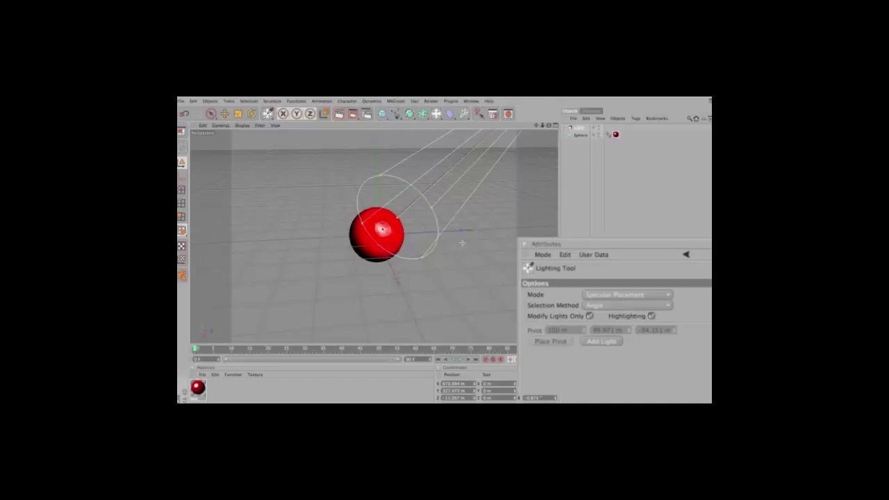
mouse_move(462, 244)
mouse_down()
mouse_move(446, 250)
mouse_move(381, 233)
mouse_move(505, 269)
mouse_up()
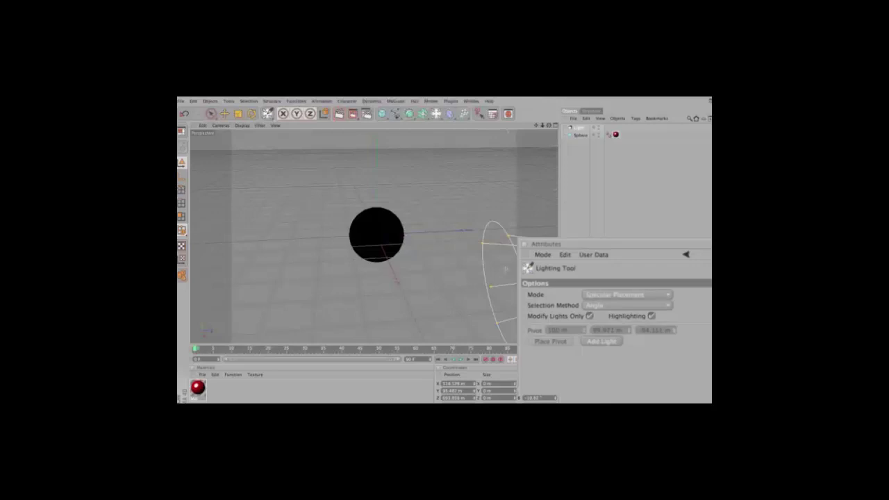
drag(388, 238, 390, 240)
mouse_move(390, 239)
mouse_down()
mouse_move(415, 243)
mouse_move(377, 232)
mouse_up()
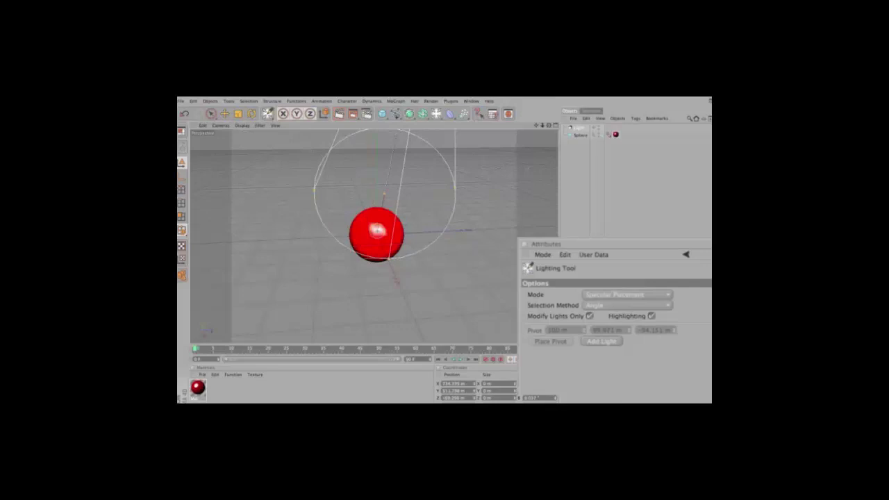
Aim the light at the sphere in Target mode, then set the mode to Pivot
click(655, 296)
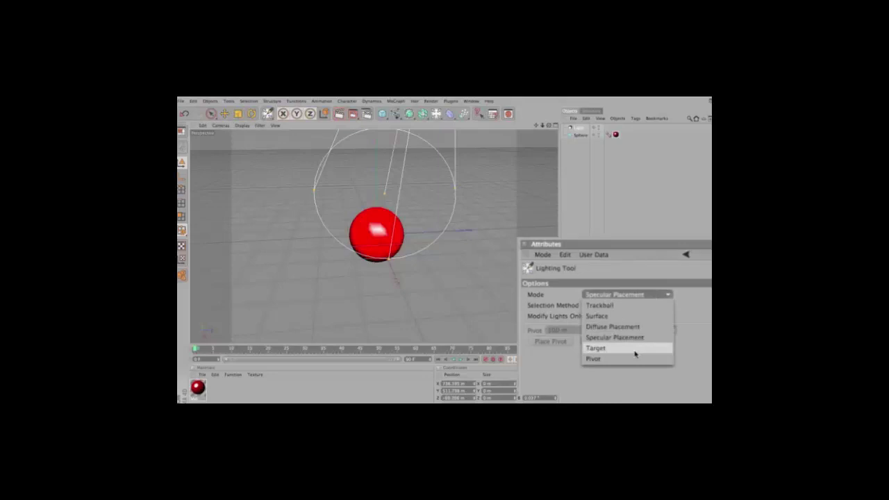
click(635, 355)
click(376, 232)
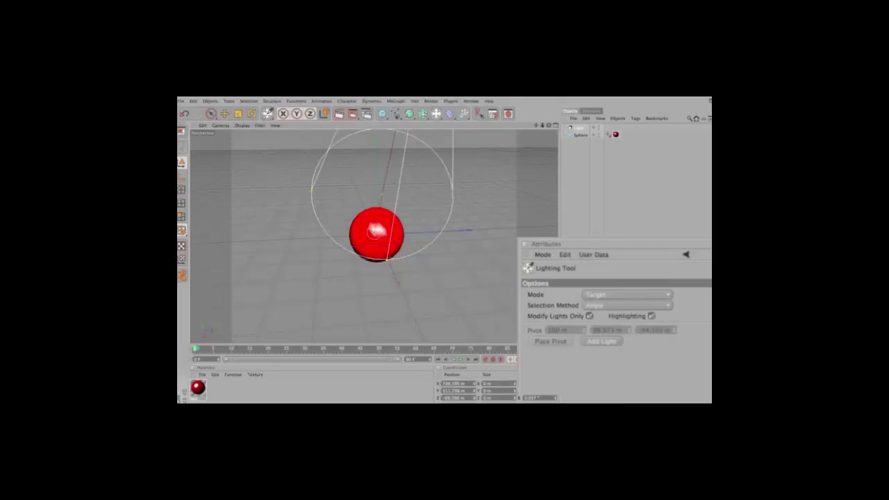
click(612, 296)
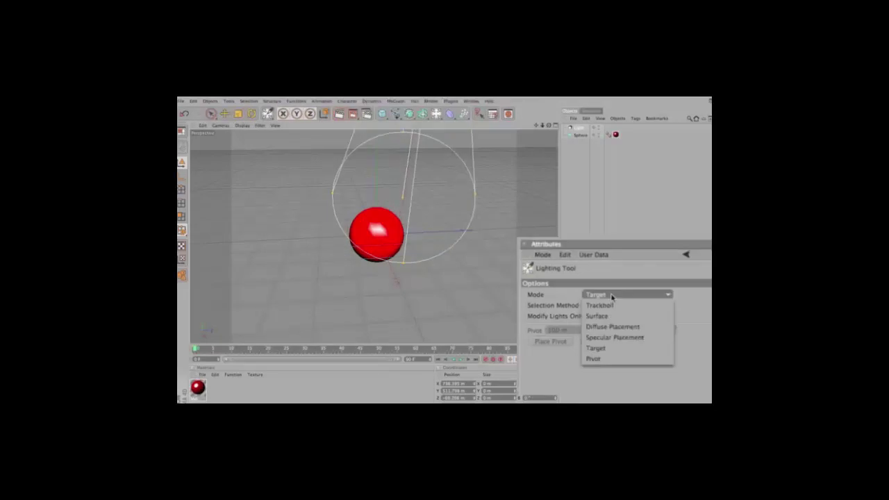
click(640, 356)
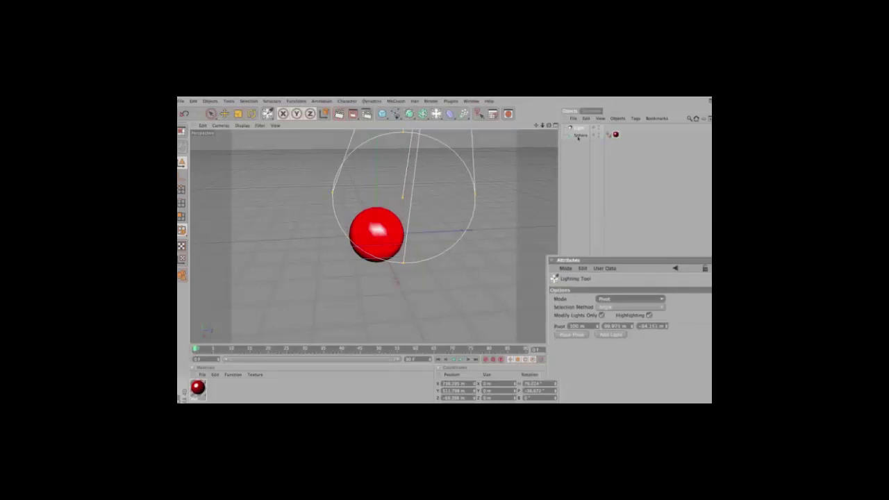
Select the Sphere and delete it from the scene
click(578, 134)
key(Delete)
click(383, 113)
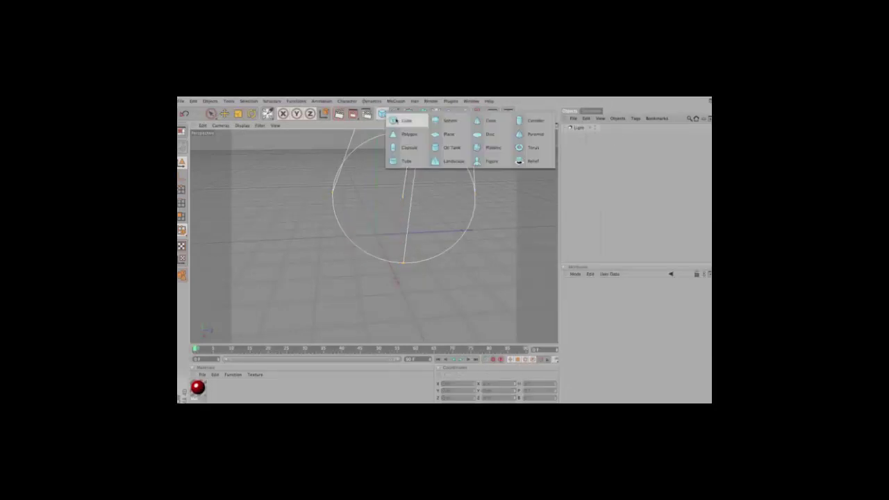
Add a Cube and delete the extra Light object
click(402, 121)
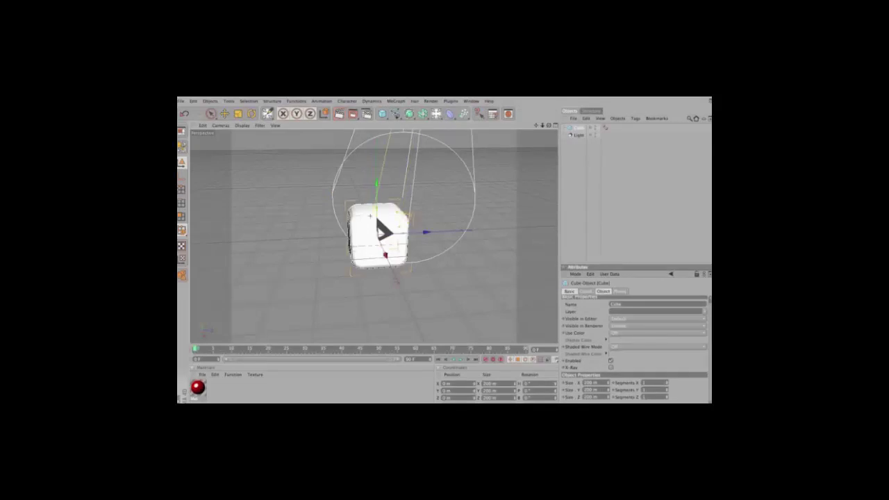
drag(377, 208, 403, 206)
click(576, 139)
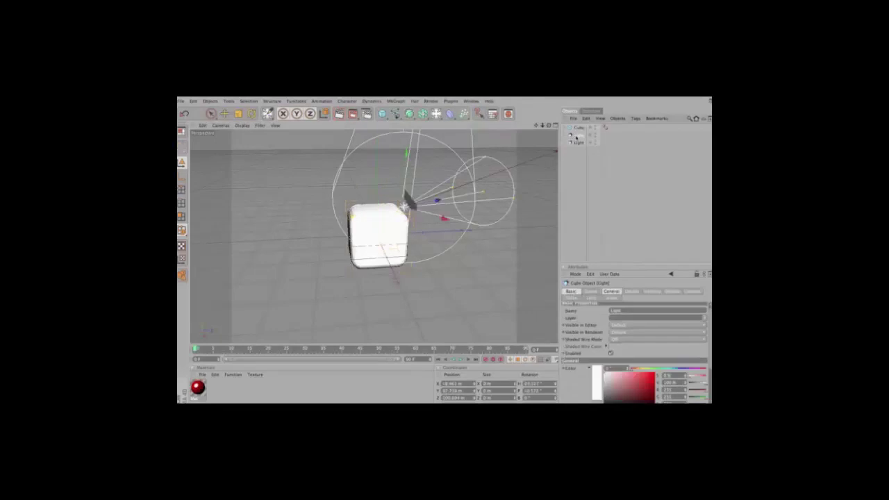
key(Delete)
Swing the remaining spotlight to the cube's upper left, then add a Plane
click(578, 135)
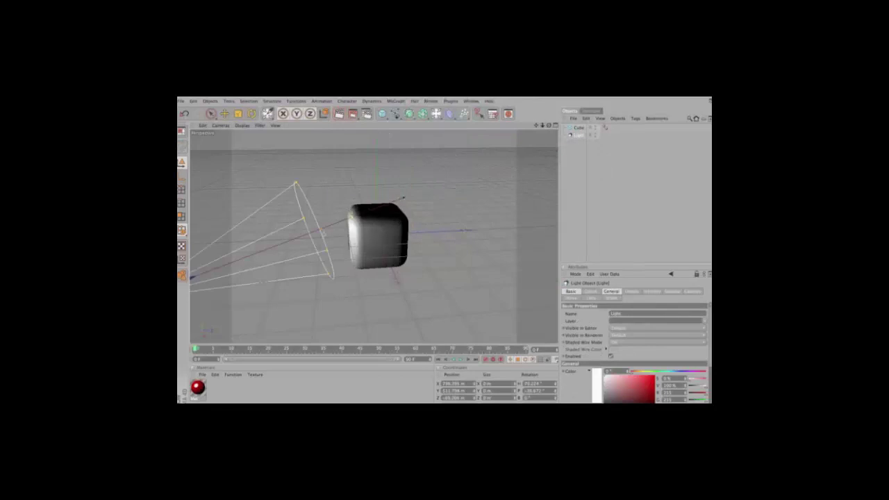
mouse_move(363, 238)
mouse_down()
mouse_move(384, 236)
mouse_move(376, 221)
mouse_up()
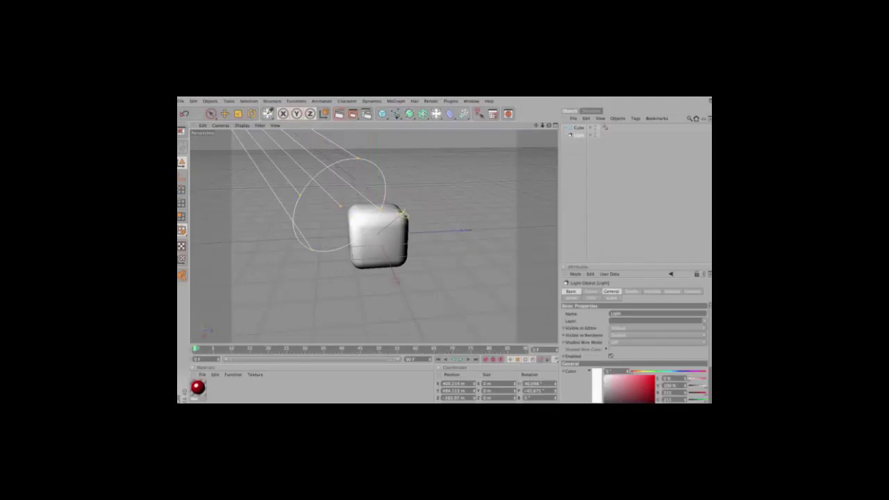
mouse_move(423, 225)
mouse_down()
mouse_move(453, 239)
mouse_move(425, 247)
mouse_move(459, 239)
mouse_up()
click(382, 114)
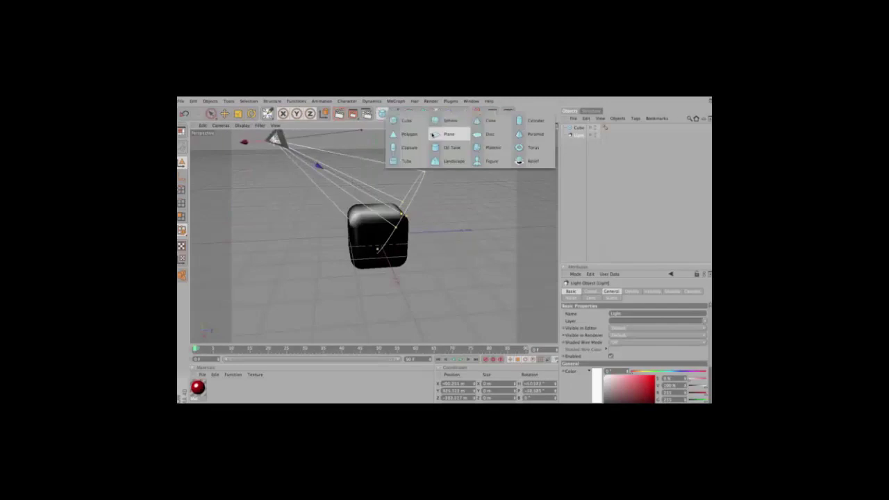
click(444, 134)
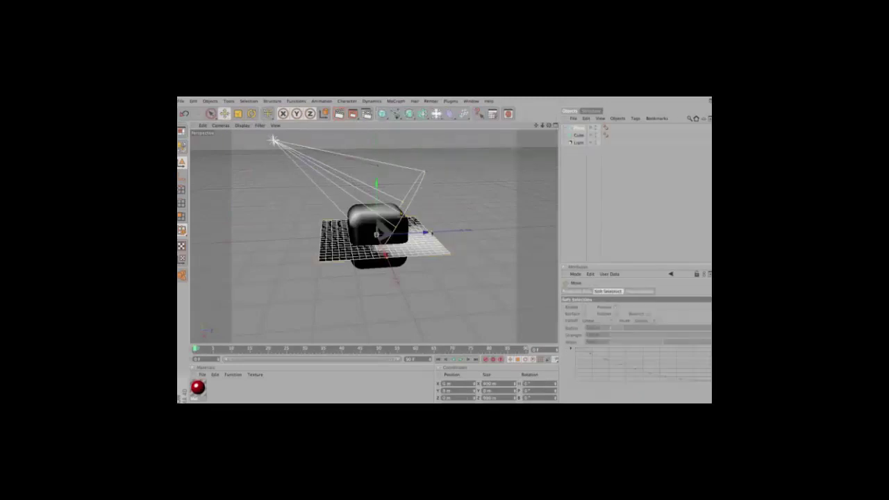
Enlarge the plane in X and Z and lower it beneath the cube as a floor
drag(430, 235, 486, 235)
drag(389, 262, 389, 306)
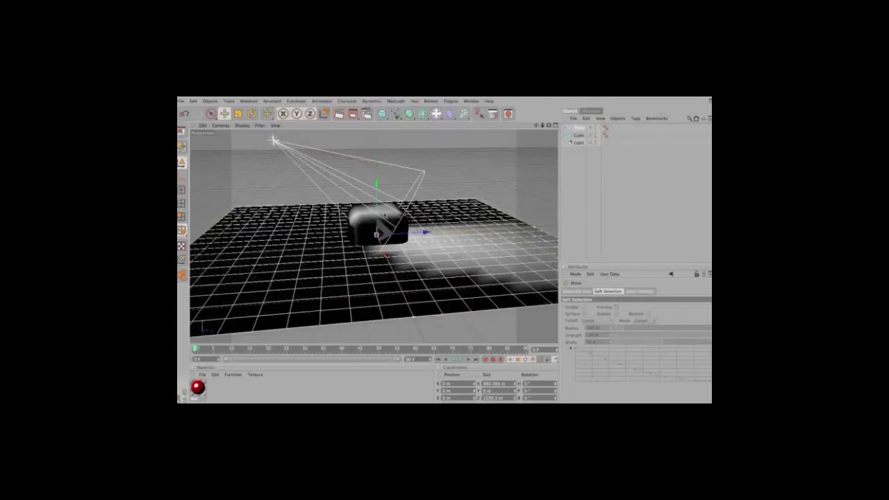
drag(377, 184, 377, 206)
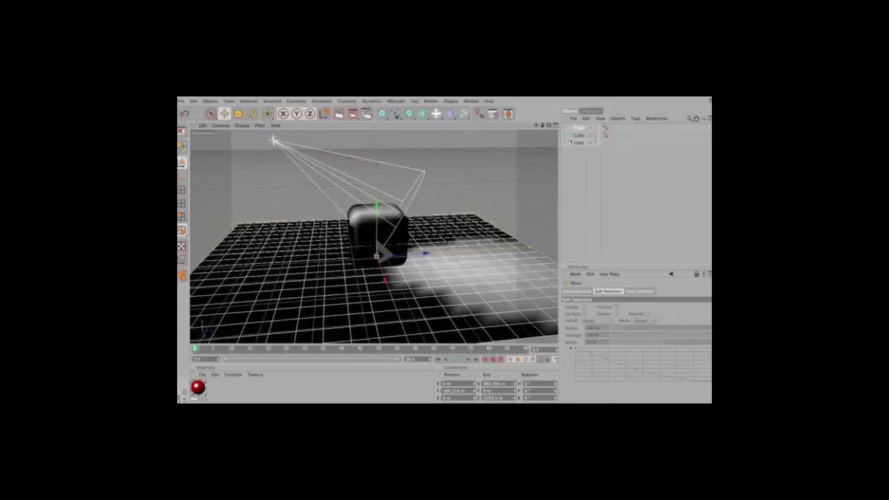
With the Lighting Tool, aim the spotlight onto the plane from the cube's top-left
click(267, 113)
drag(417, 278, 462, 258)
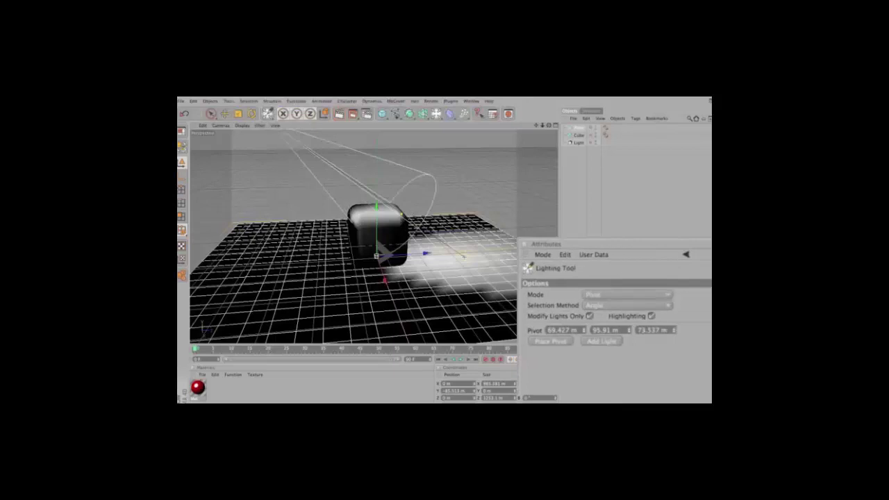
drag(382, 251, 387, 250)
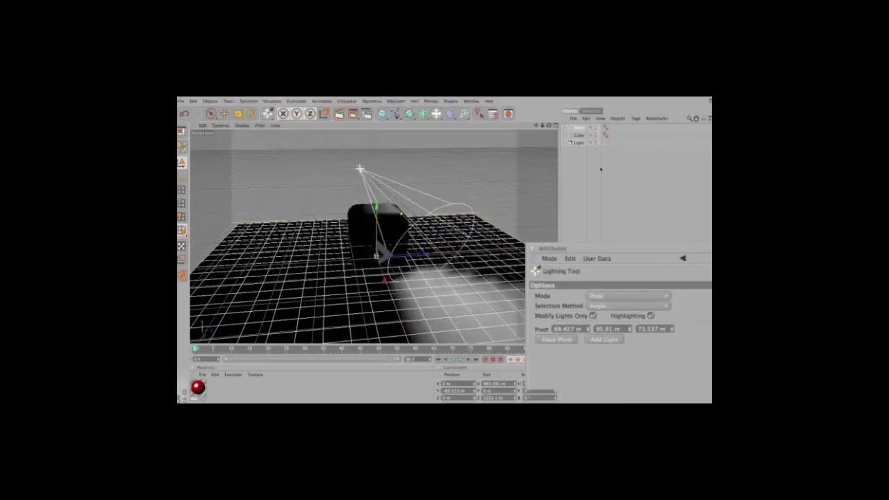
click(578, 142)
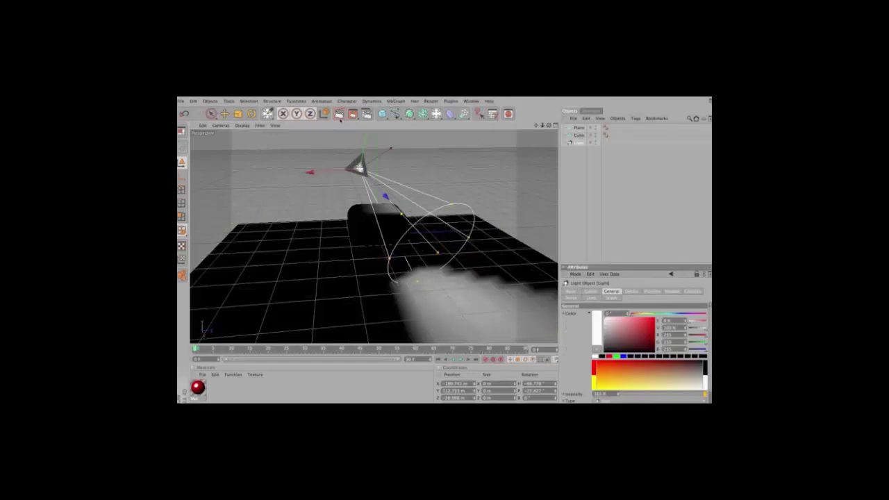
Move the spotlight above the cube, rendering with Ctrl+R until its pool falls left of the cube
key(ctrl+r)
drag(507, 339, 486, 276)
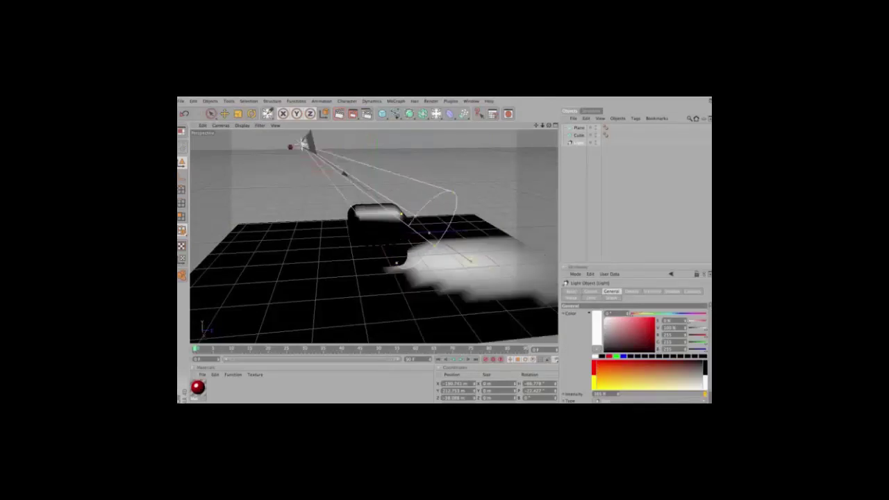
key(ctrl+r)
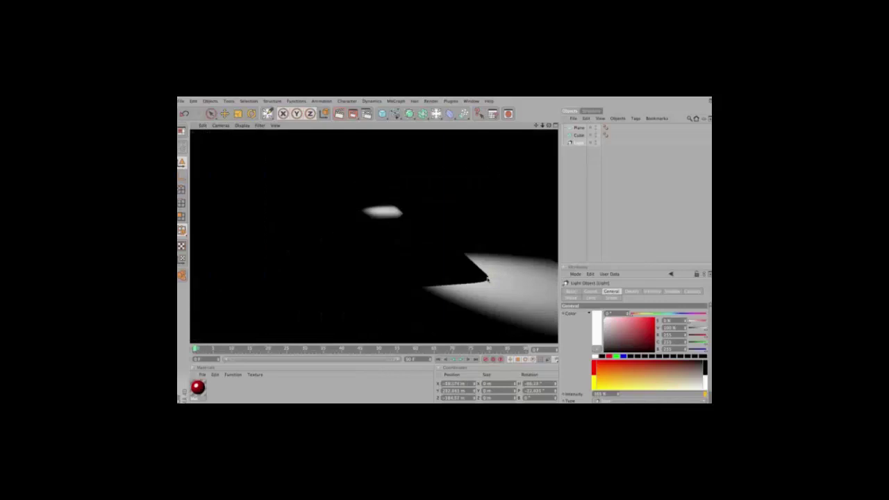
mouse_move(486, 280)
mouse_down()
mouse_move(314, 156)
mouse_move(336, 188)
mouse_up()
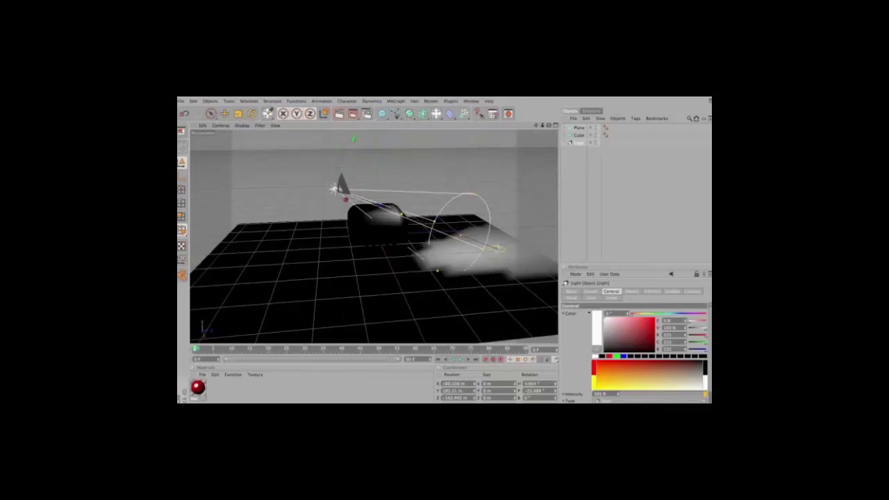
key(ctrl+r)
mouse_move(497, 251)
mouse_down()
mouse_move(397, 155)
mouse_move(460, 134)
mouse_move(473, 144)
mouse_move(448, 203)
mouse_move(464, 198)
mouse_up()
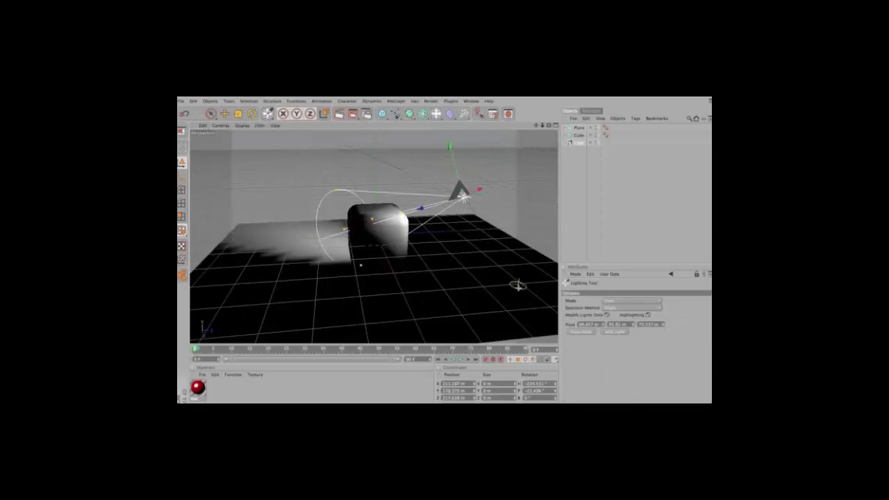
drag(348, 208, 319, 236)
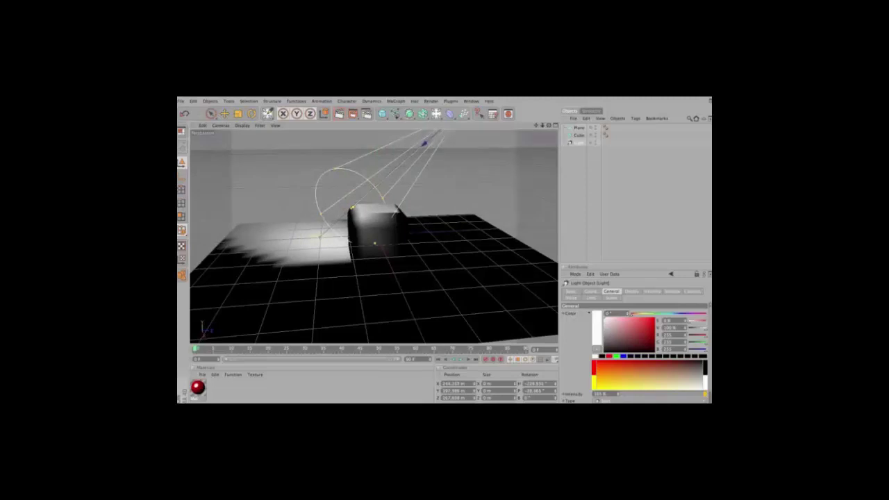
key(ctrl+r)
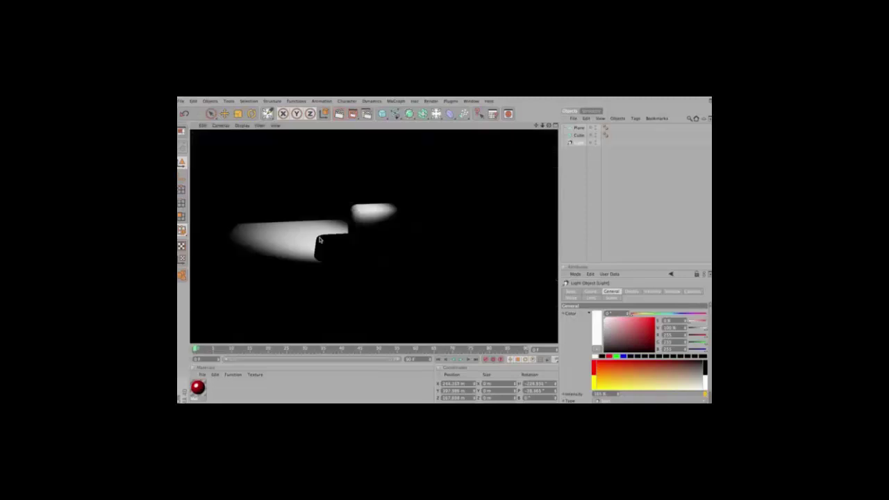
click(320, 240)
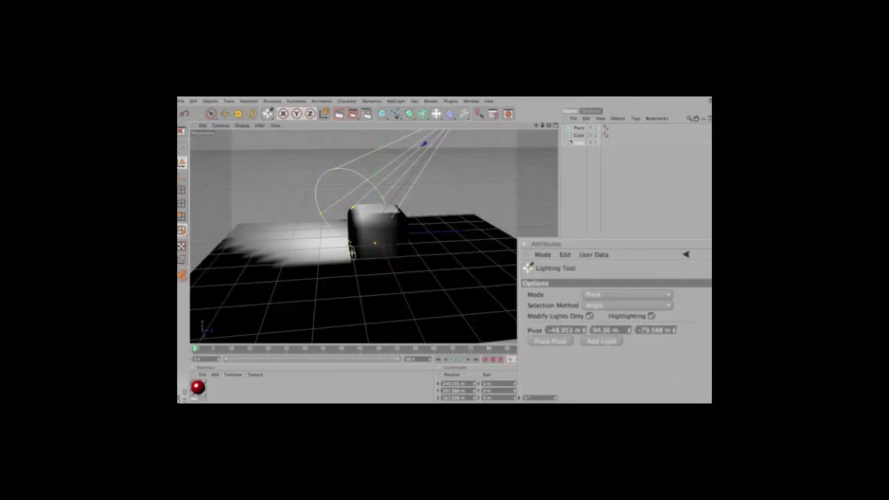
Keep Pivot mode, uncheck Modify Lights Only, and add a Sphere to the scene
click(623, 296)
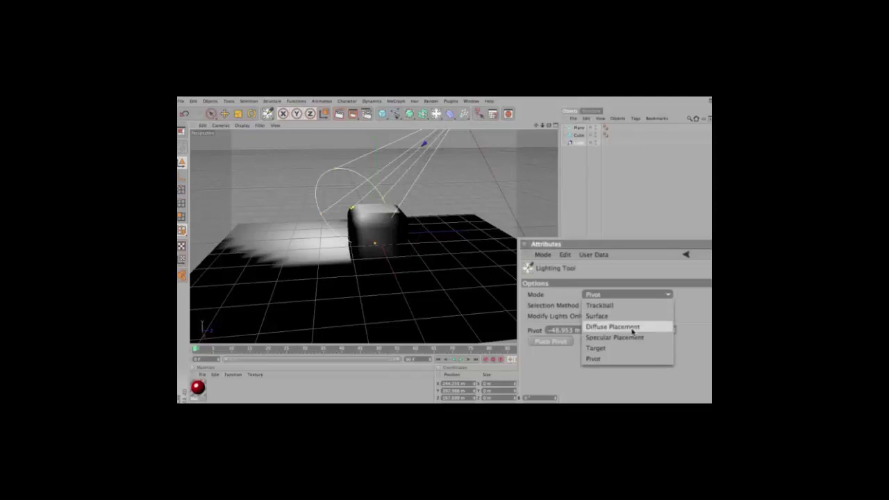
click(623, 358)
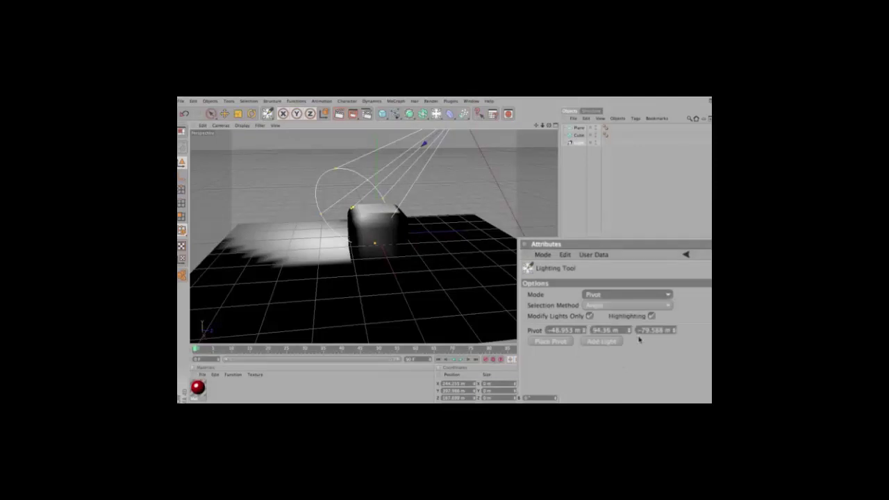
click(589, 316)
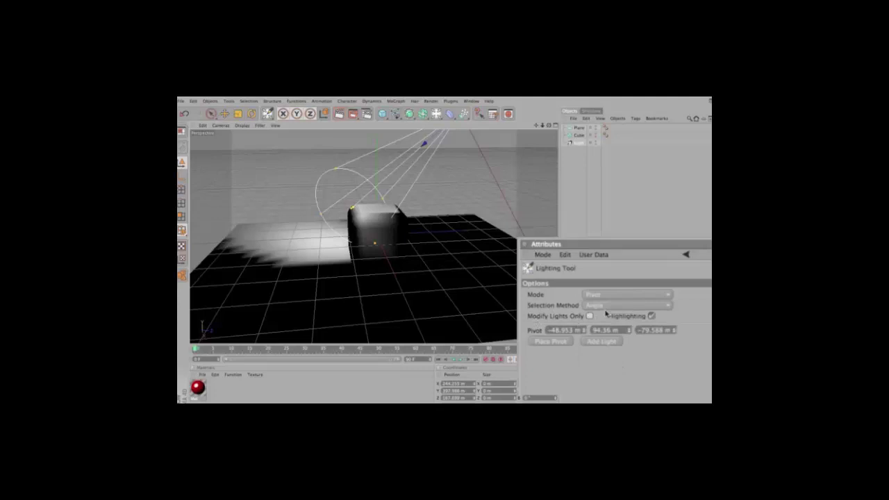
drag(382, 113, 448, 129)
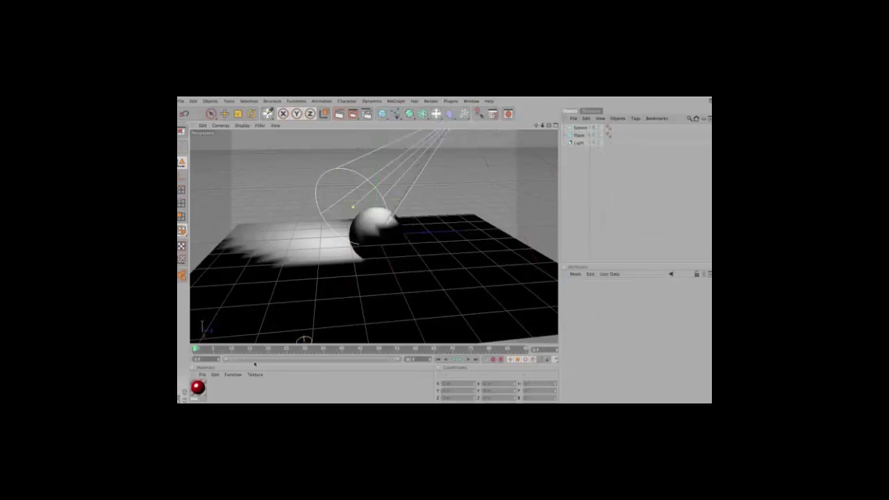
Create a default material with reflection enabled, then add a cube moved up and right
click(214, 375)
double_click(210, 389)
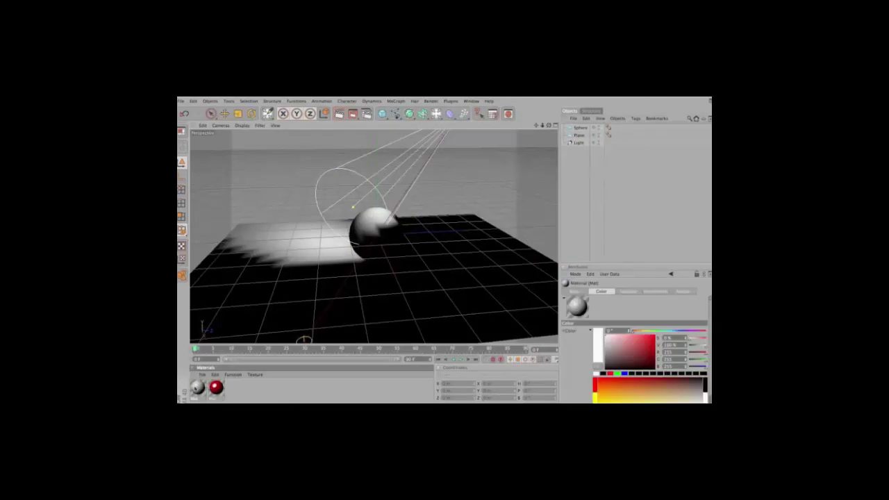
double_click(197, 387)
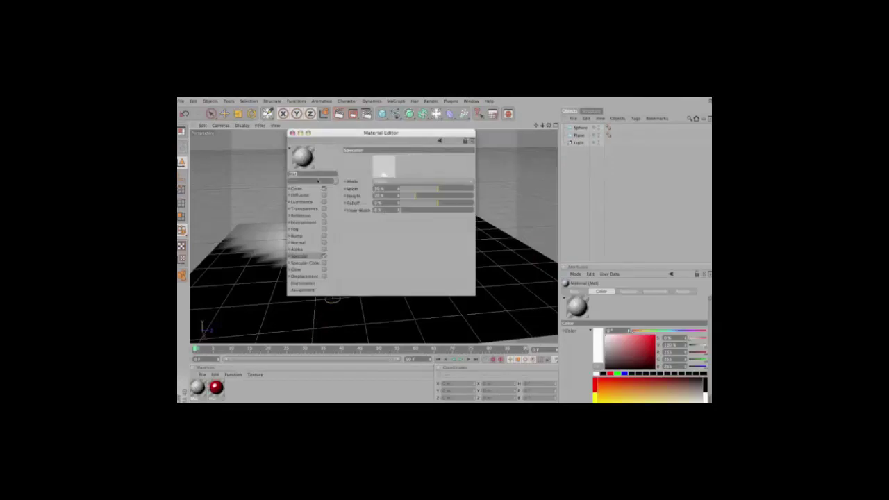
click(324, 215)
click(292, 132)
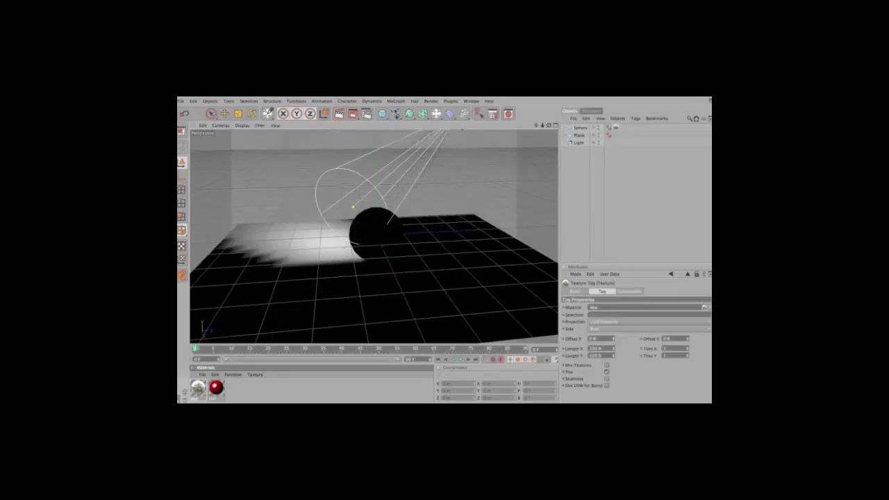
drag(382, 113, 393, 122)
mouse_move(417, 232)
mouse_down()
mouse_move(467, 230)
mouse_move(467, 222)
mouse_up()
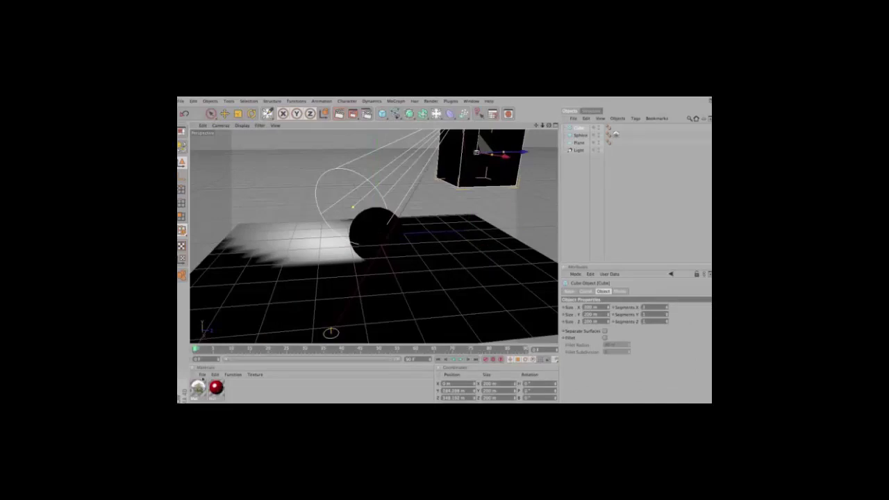
Create a red material, apply it to the cube, and select the cube
double_click(243, 388)
double_click(198, 387)
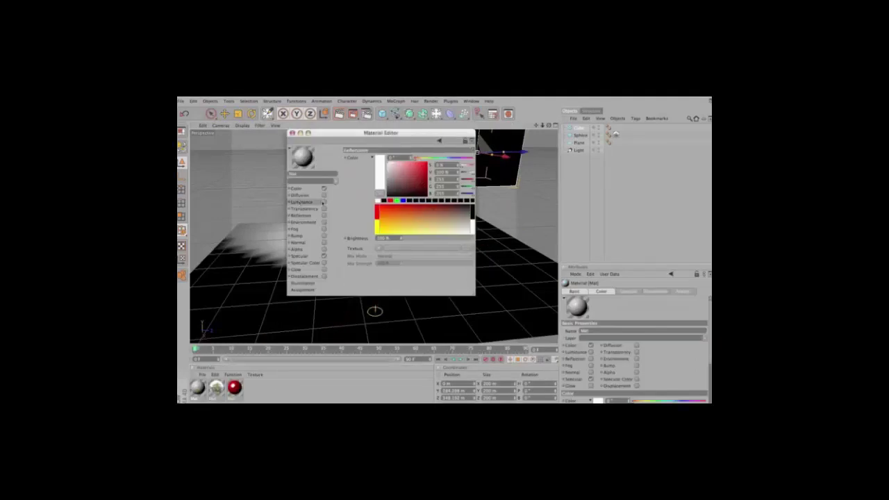
click(463, 165)
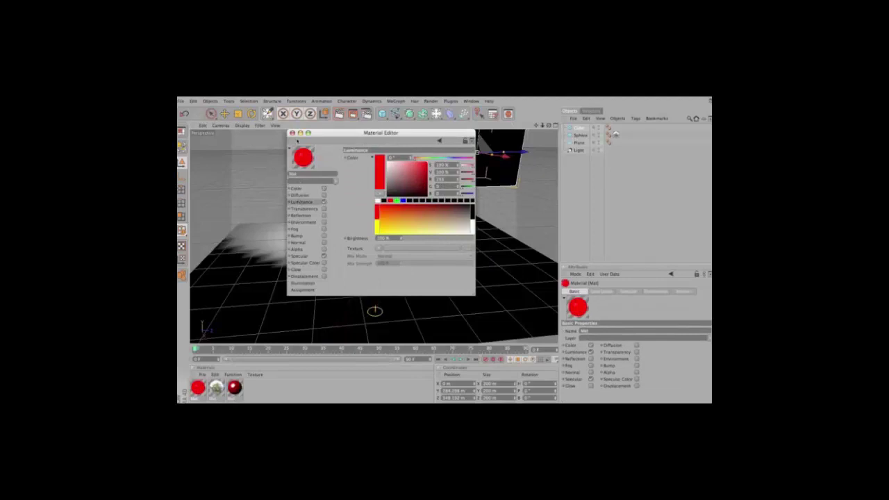
click(198, 388)
drag(509, 174, 501, 169)
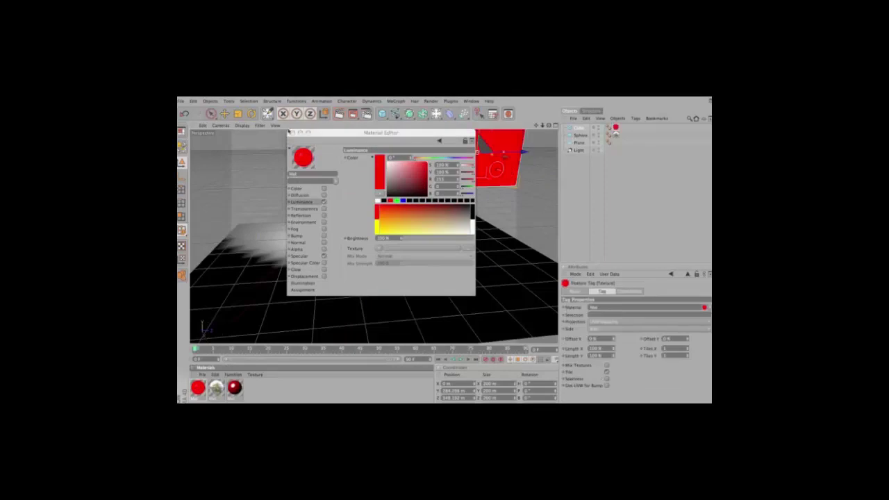
click(292, 132)
drag(553, 128, 579, 130)
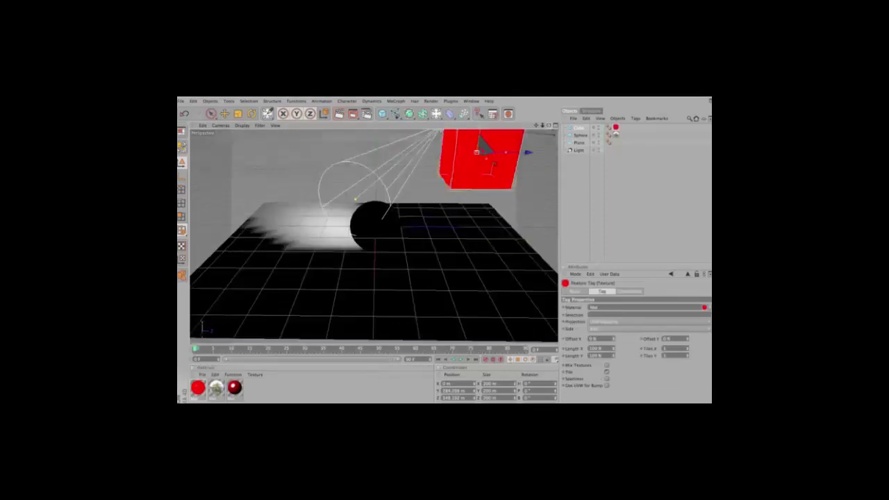
click(579, 128)
Aim the light with the Lighting Tool in Specular Placement mode so the sphere's highlight moves, then enable Modify Lights Only
click(478, 114)
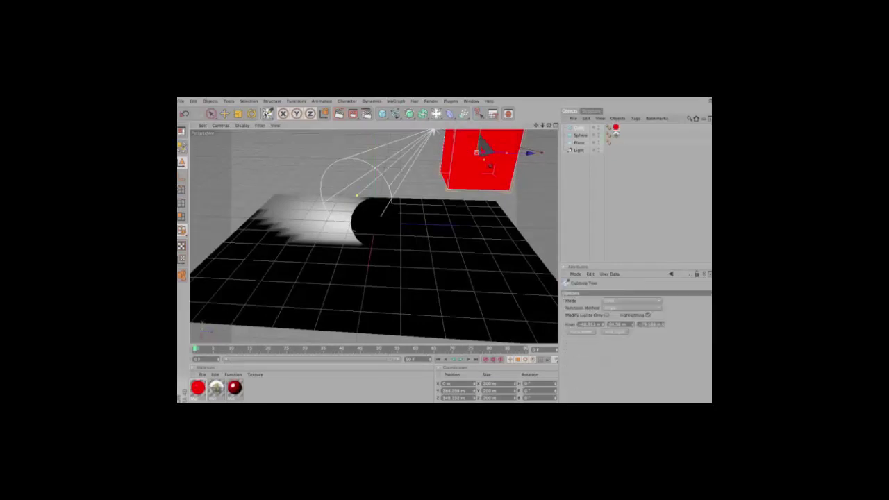
click(633, 300)
click(623, 328)
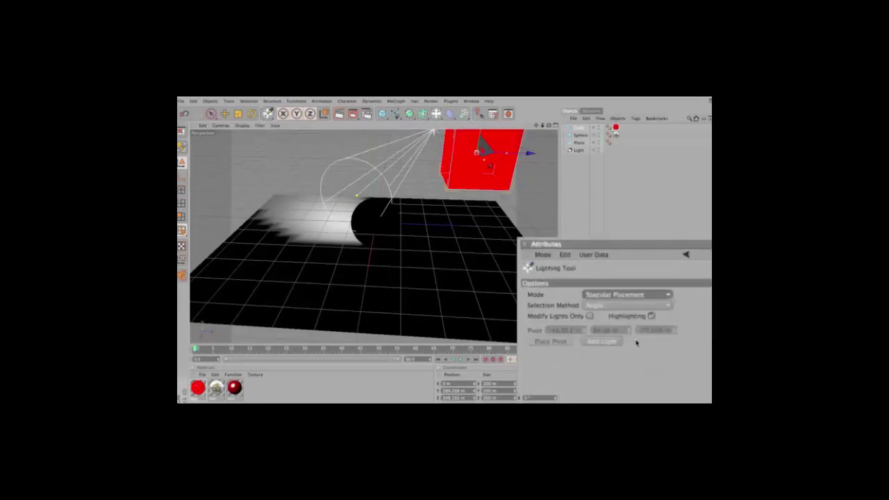
mouse_move(392, 213)
mouse_down()
mouse_move(359, 264)
mouse_move(369, 258)
mouse_move(338, 257)
mouse_move(357, 251)
mouse_up()
click(358, 247)
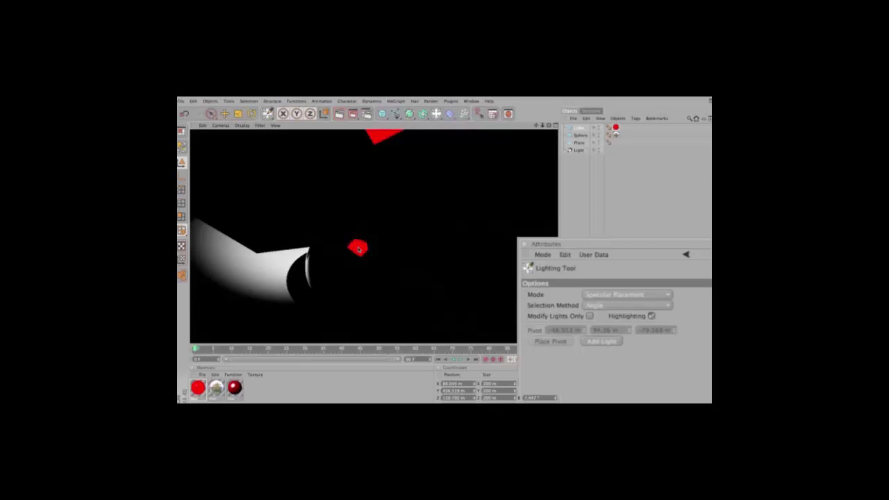
drag(359, 249, 373, 237)
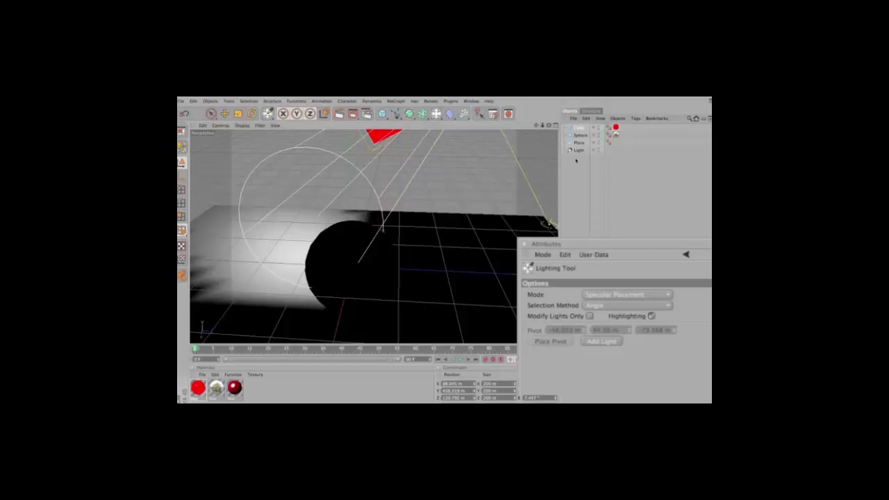
click(590, 316)
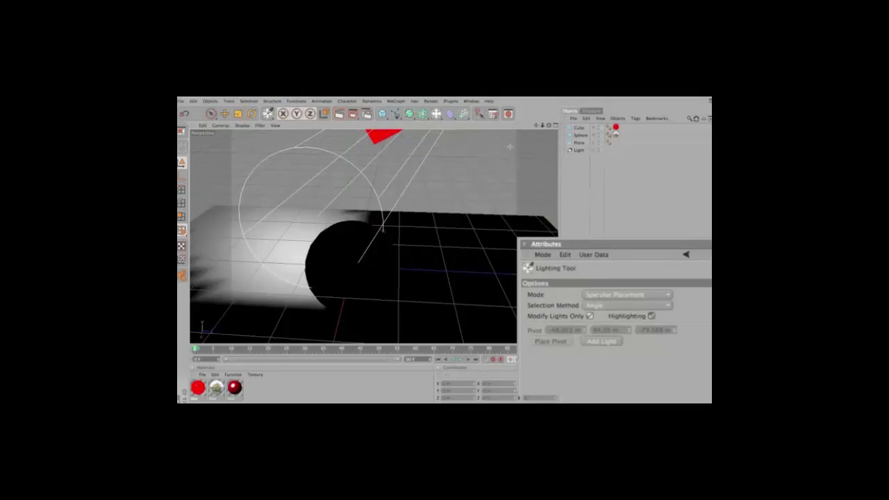
Add a new light aimed at a spot on the floor
ctrl+click(486, 179)
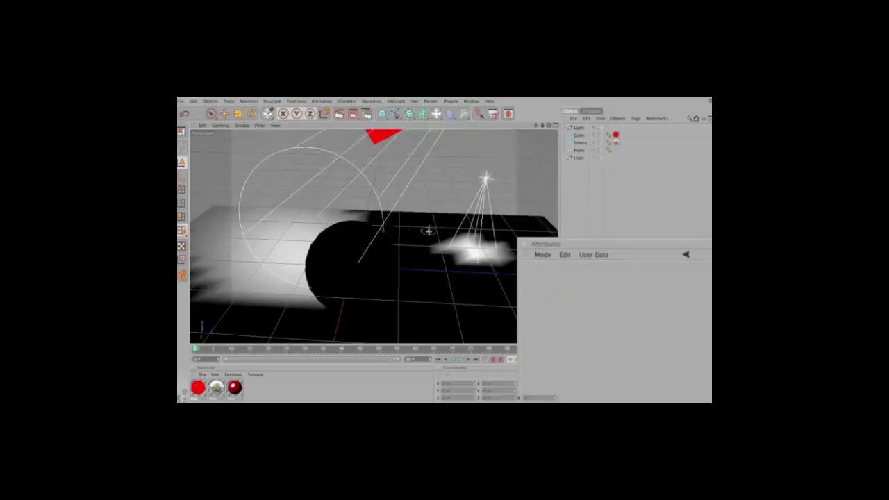
click(602, 341)
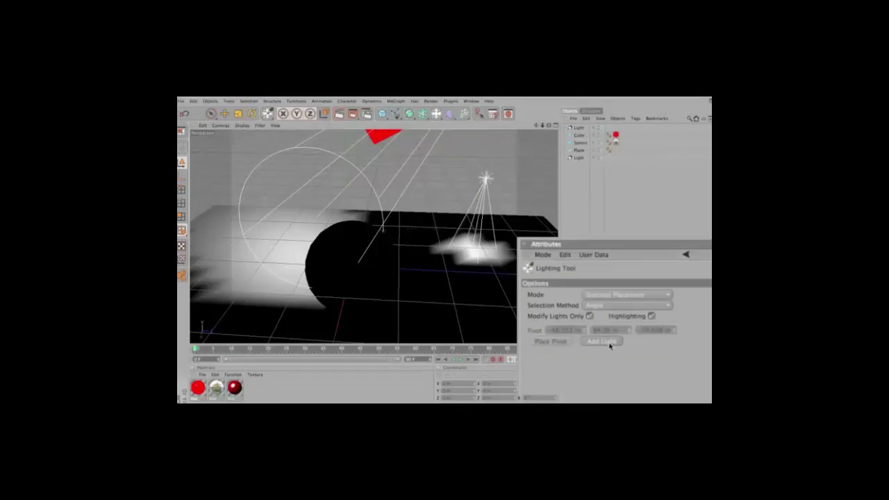
click(462, 304)
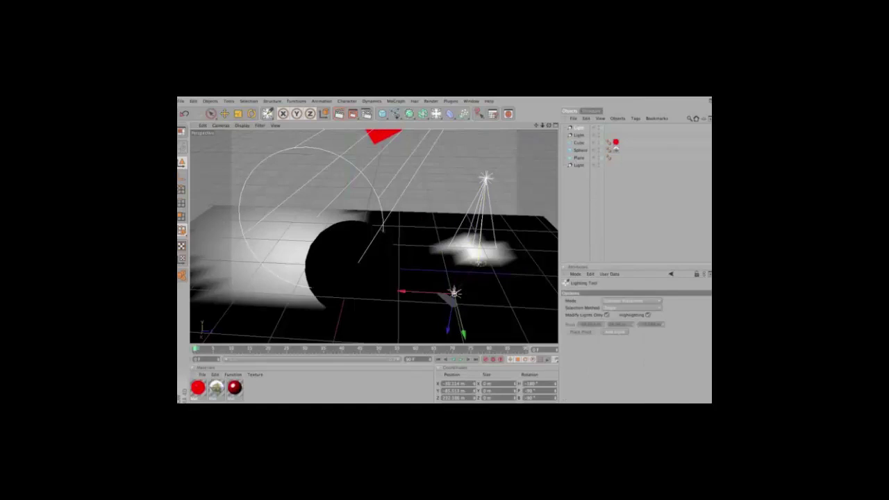
click(444, 255)
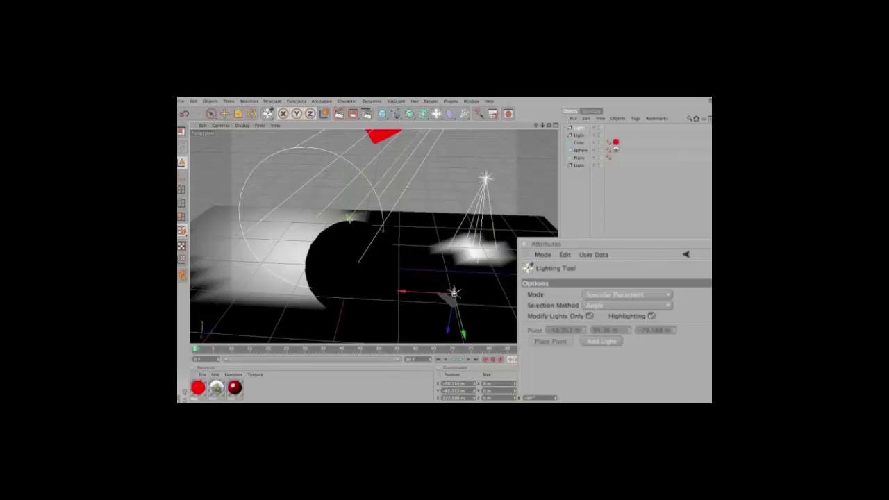
Set Selection Method to Brightness and Mode to Pivot, nudging Pivot X to about -45.953
click(597, 306)
click(601, 327)
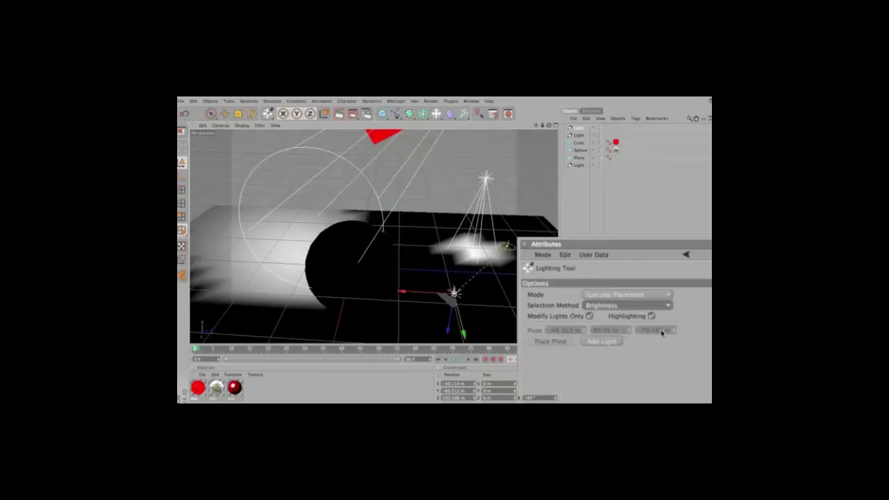
click(610, 296)
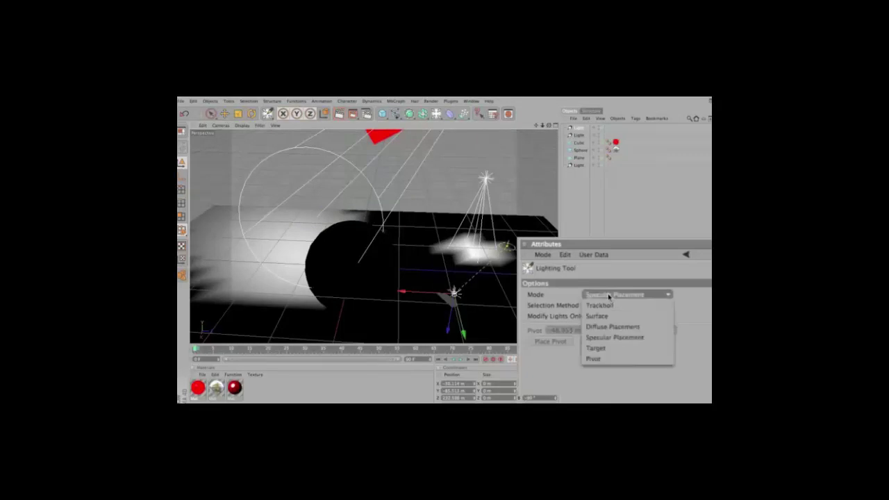
click(631, 359)
drag(584, 334, 586, 338)
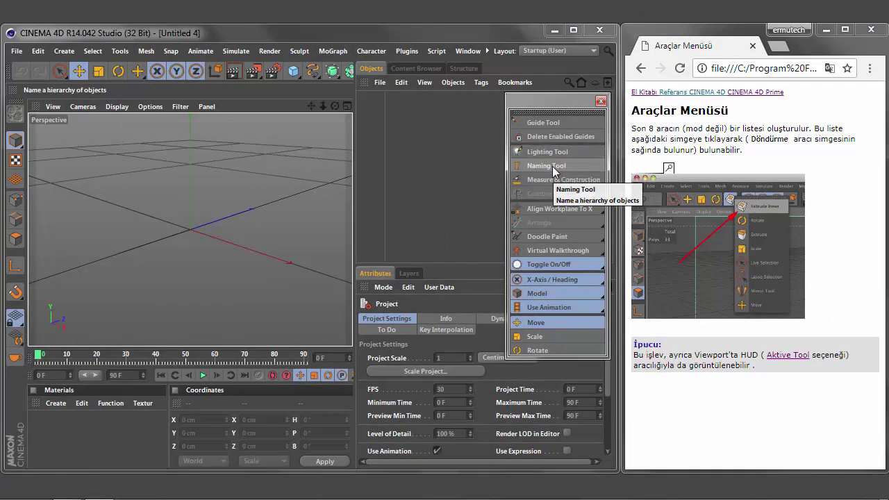
Activate the Naming Tool from the Tools palette
click(553, 166)
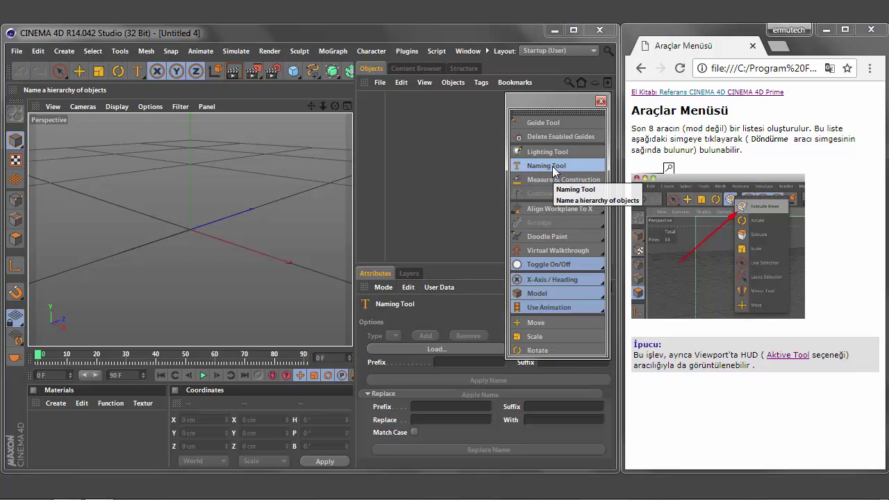
right_click(365, 306)
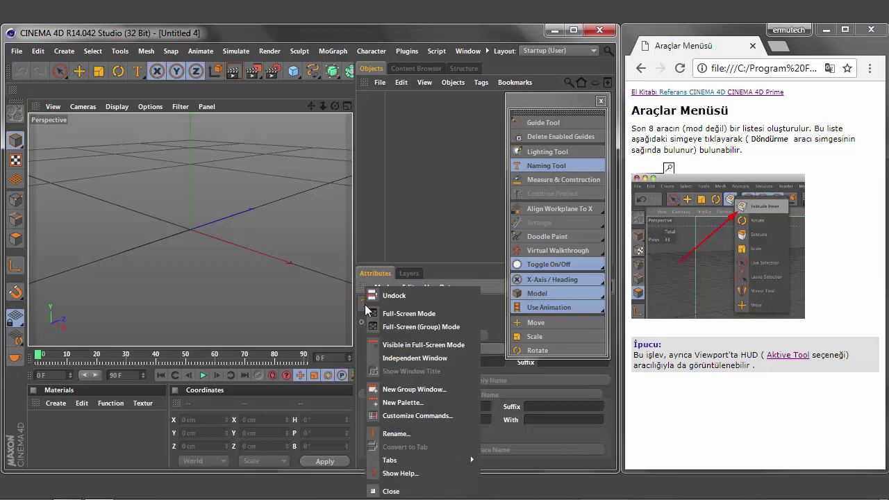
click(404, 477)
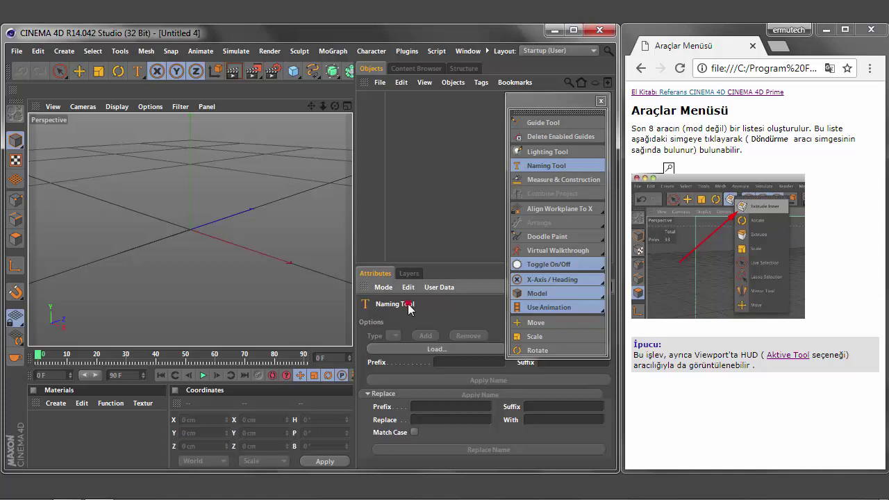
Copy the Naming Tool's name from its Attributes title and open the CINEMA 4D Help
right_click(409, 309)
click(429, 313)
mouse_move(495, 71)
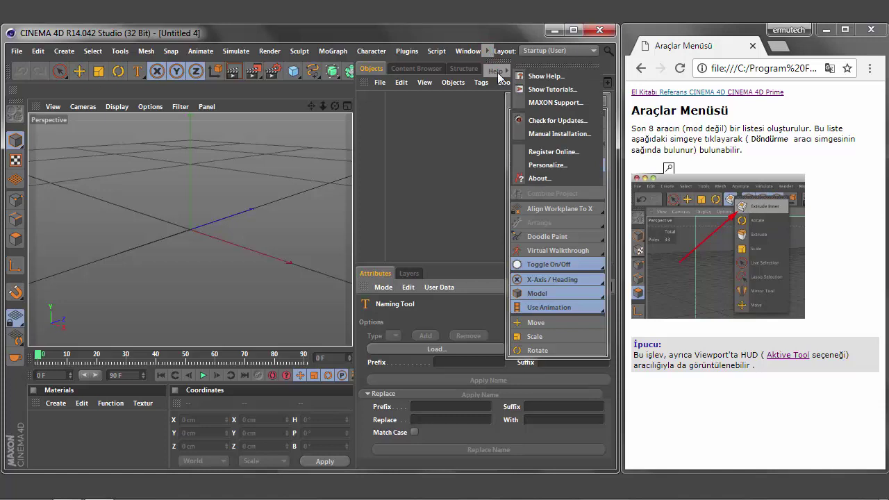
click(556, 78)
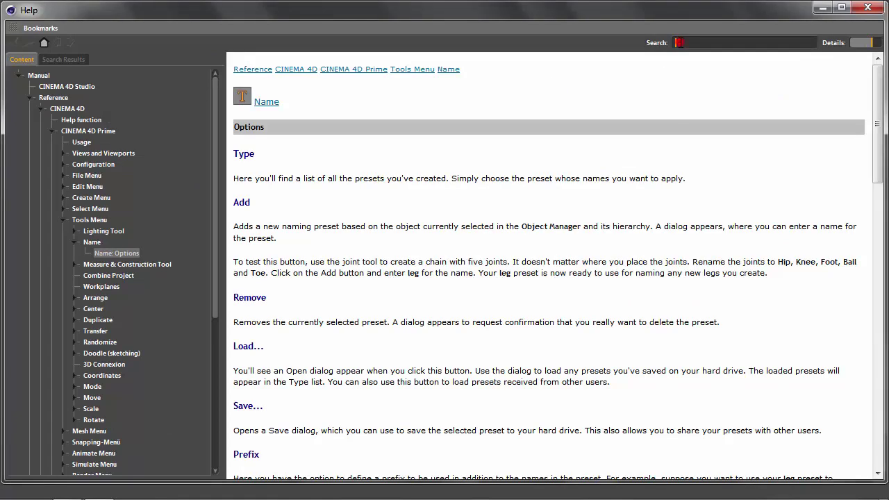
Search the help for the pasted 'Naming Tool' and open the Name (Tools Menu) result
right_click(678, 43)
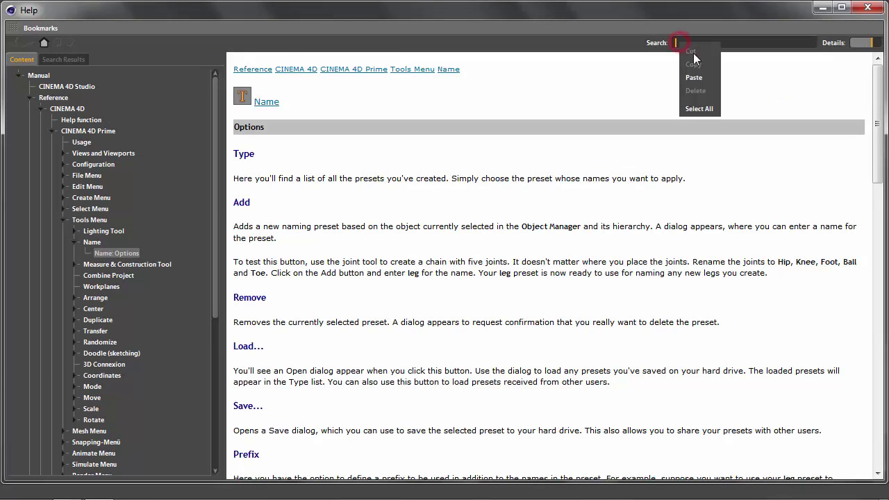
click(695, 80)
key(Return)
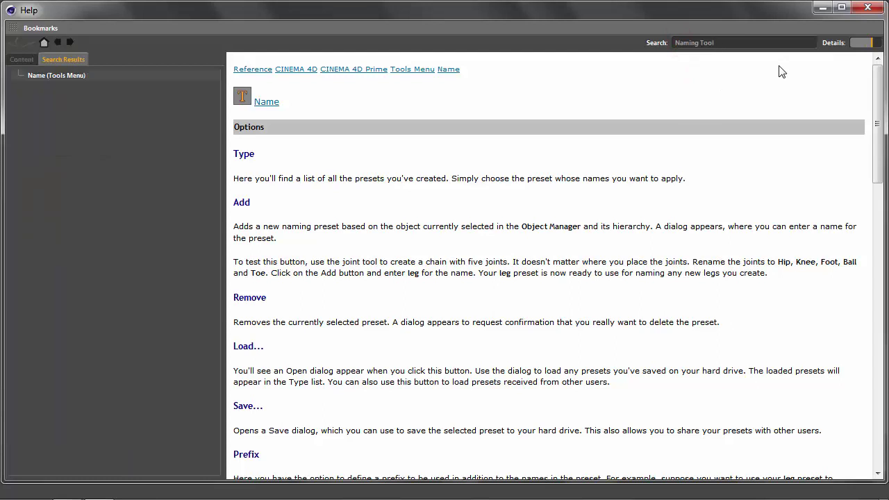
click(54, 76)
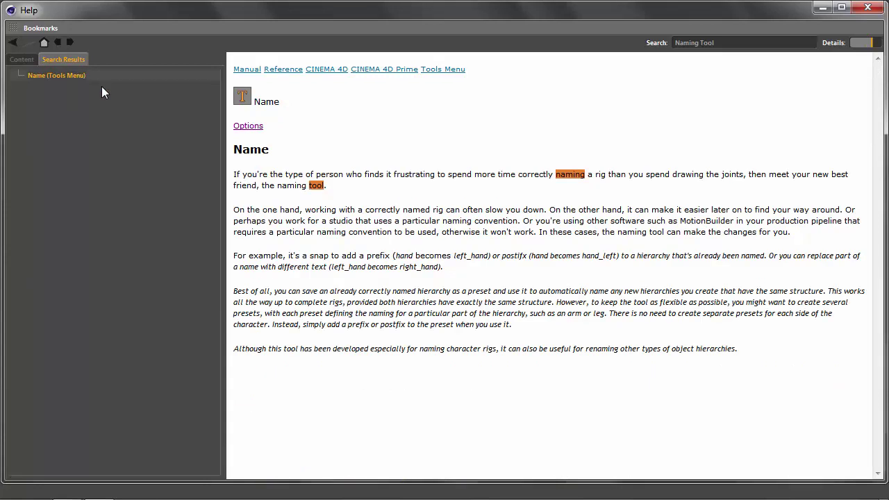
Highlight the page's passages on naming conventions, prefix/postfix and presets, then clear search highlights
drag(234, 175, 458, 184)
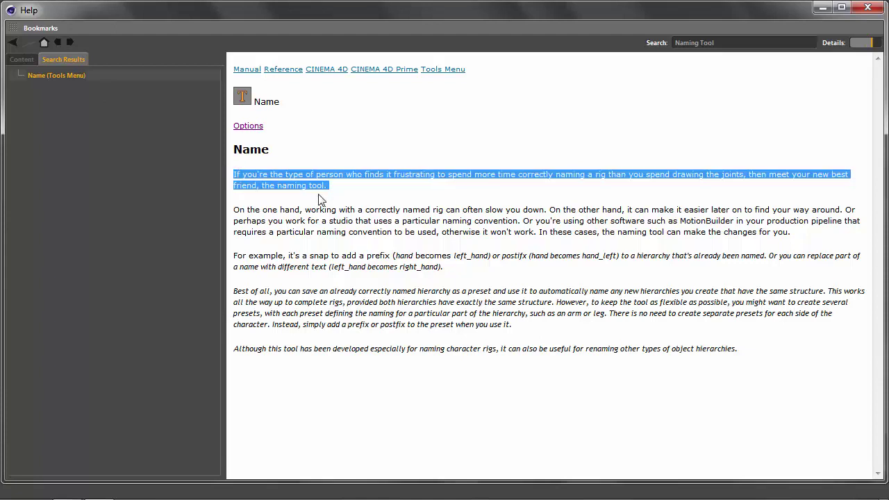
mouse_move(234, 210)
mouse_down()
mouse_move(499, 222)
mouse_move(500, 231)
mouse_move(792, 232)
mouse_move(674, 231)
mouse_up()
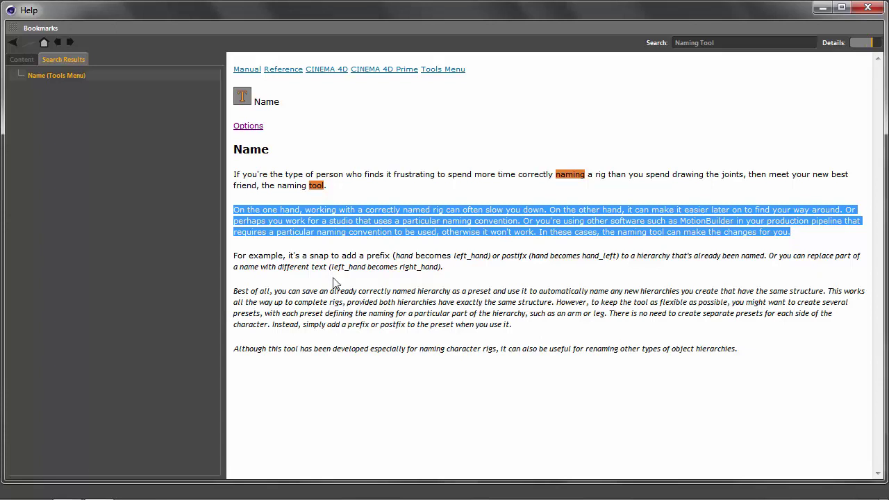
mouse_move(235, 255)
mouse_down()
mouse_move(236, 267)
mouse_move(443, 268)
mouse_up()
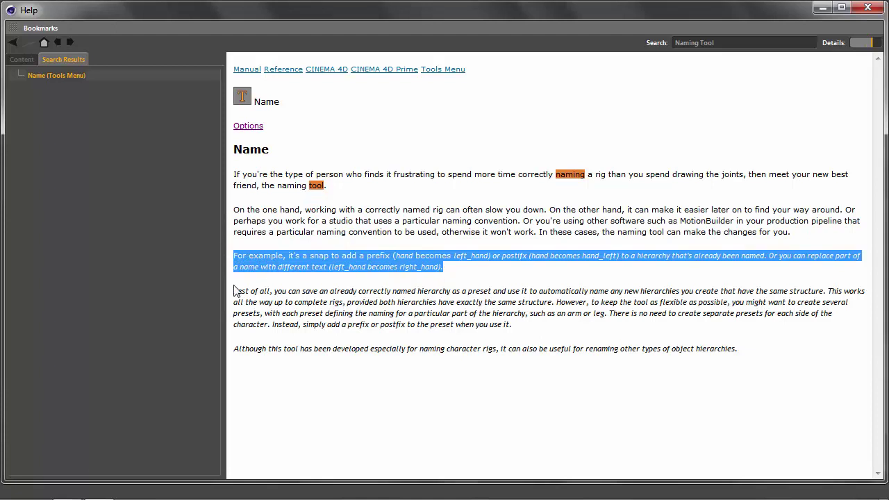
mouse_move(234, 291)
mouse_down()
mouse_move(273, 291)
mouse_move(304, 322)
mouse_move(525, 325)
mouse_up()
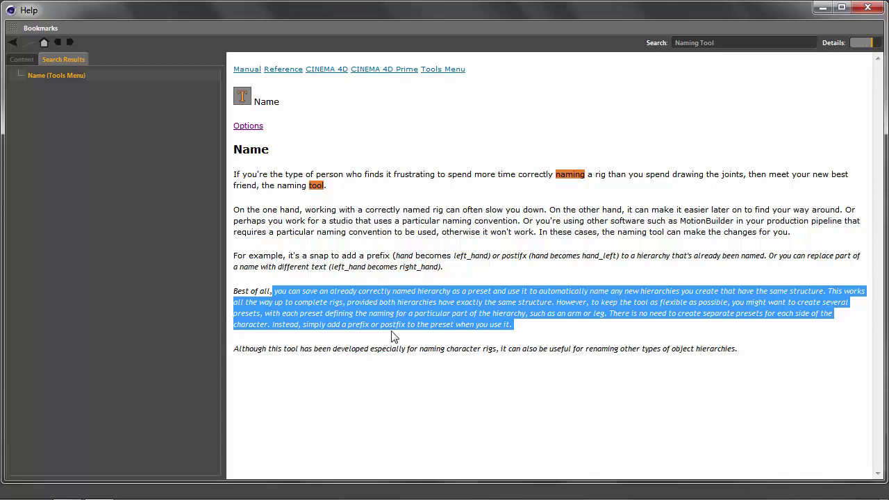
drag(346, 326, 396, 326)
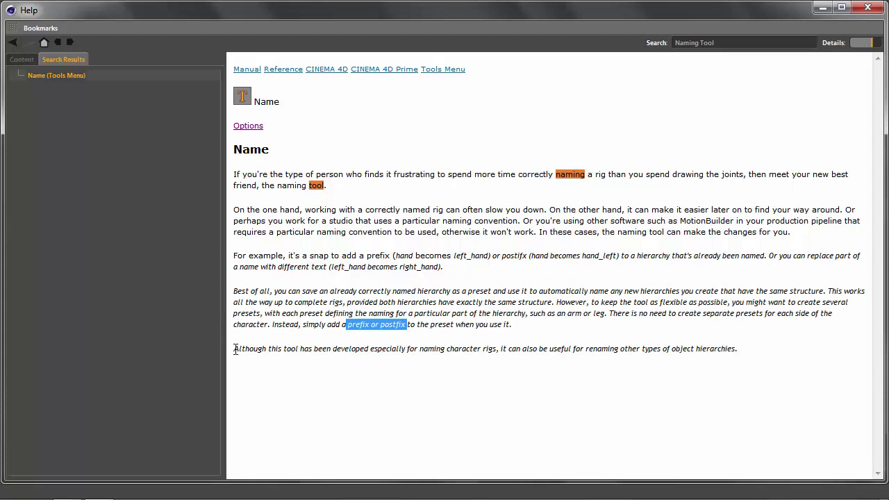
drag(235, 348, 735, 349)
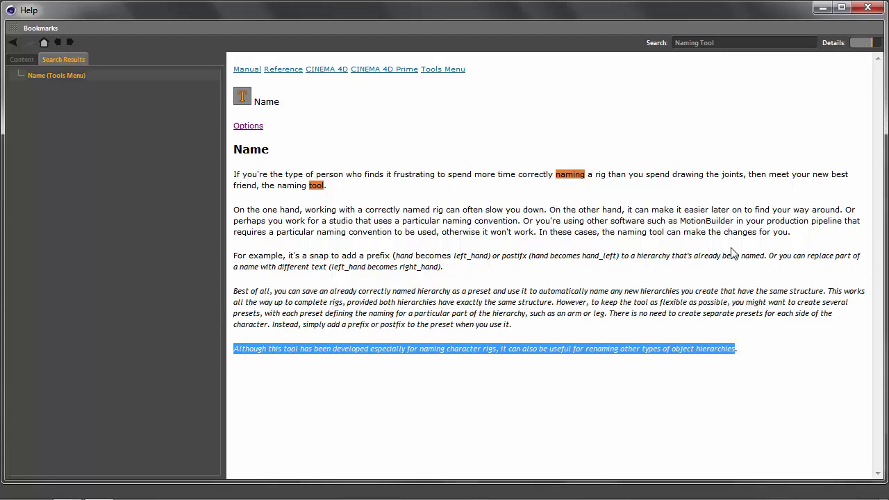
click(869, 43)
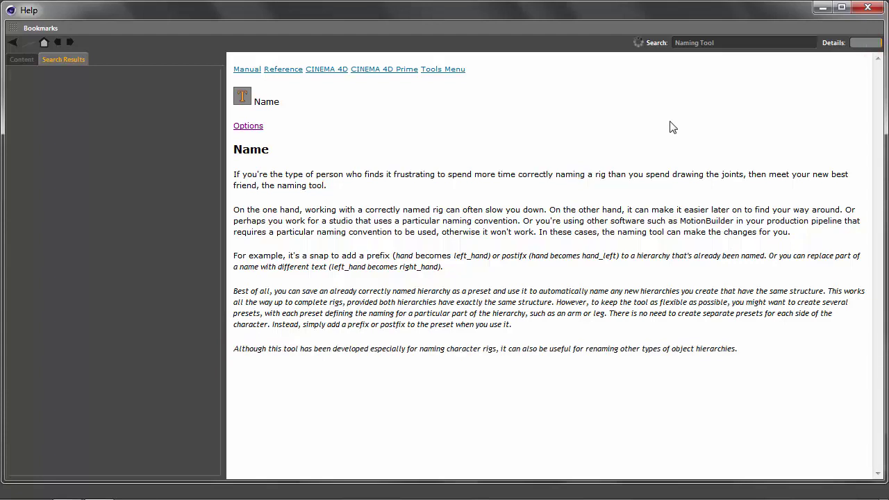
Go to the Options section, down to Replace Name, and enlarge the joint renaming example image
click(248, 127)
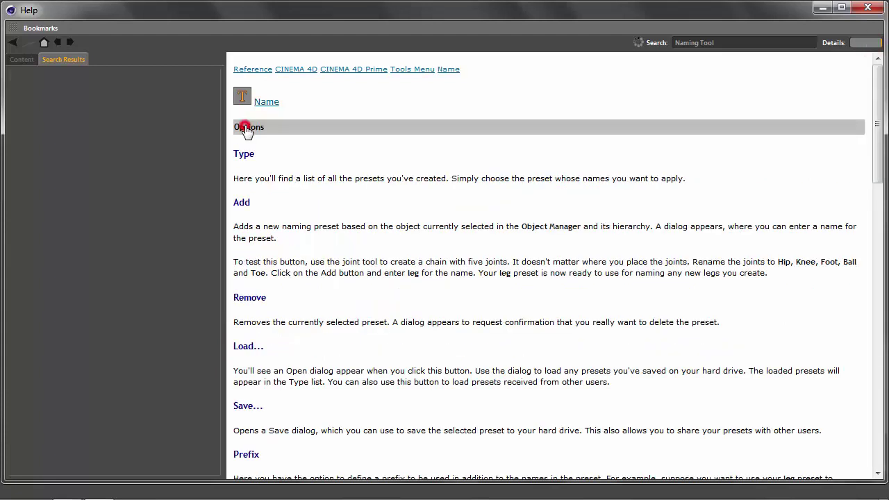
scroll(428, 181, down, 2)
scroll(428, 182, down, 3)
scroll(428, 182, down, 4)
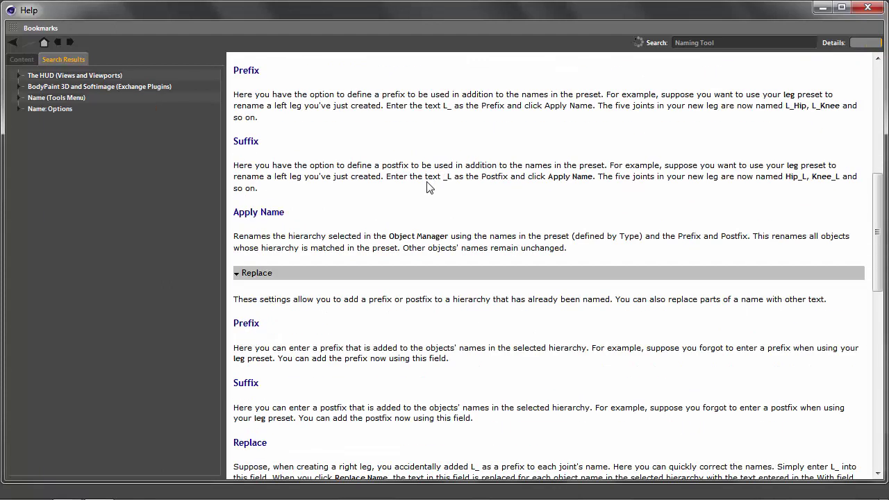
scroll(428, 182, down, 3)
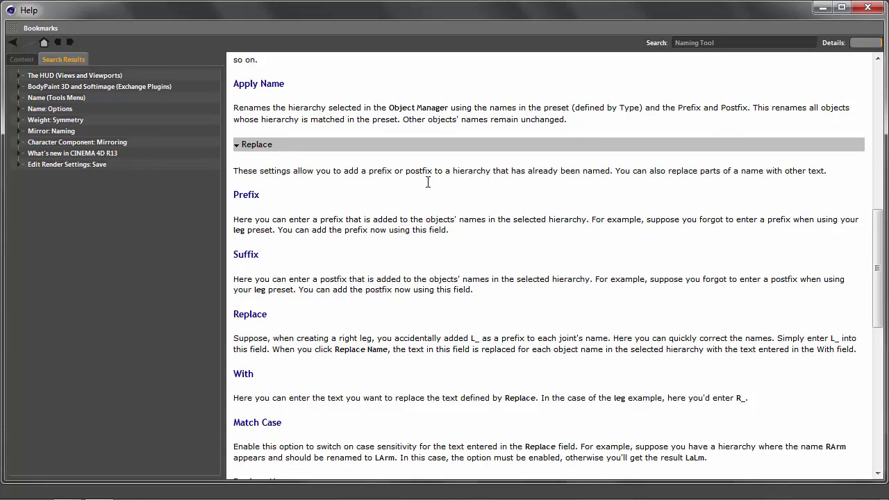
scroll(428, 182, down, 2)
scroll(428, 182, down, 3)
scroll(428, 182, down, 5)
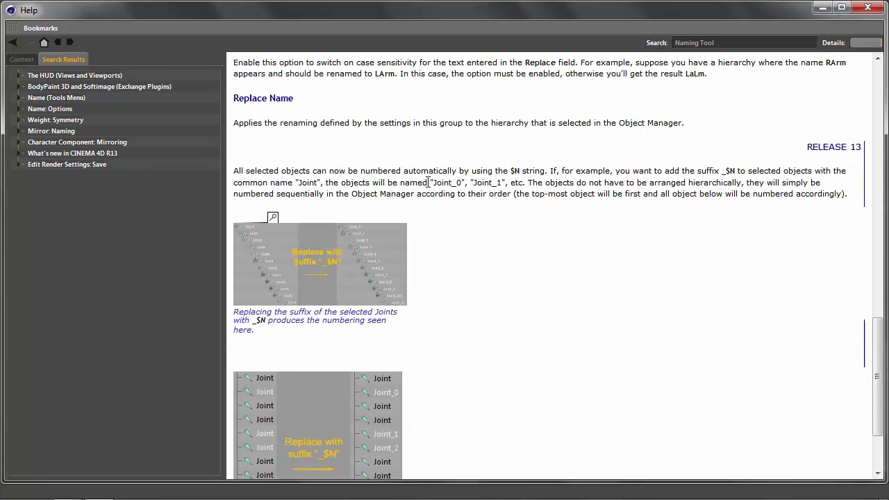
click(317, 213)
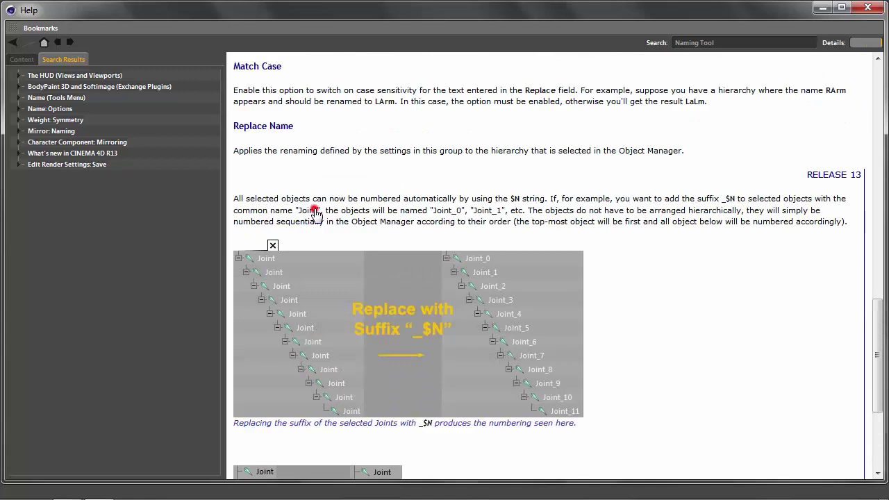
Select the captions under both joint renaming images explaining _$N sequential numbering
scroll(631, 290, down, 1)
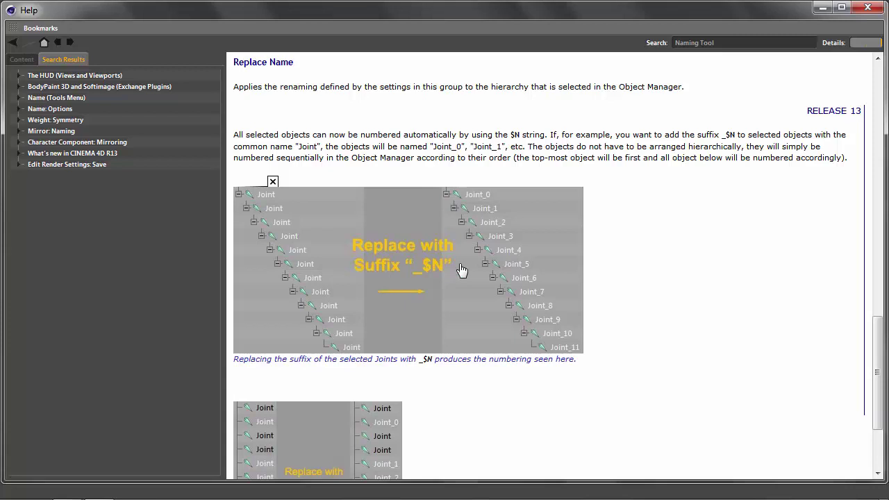
scroll(422, 293, down, 2)
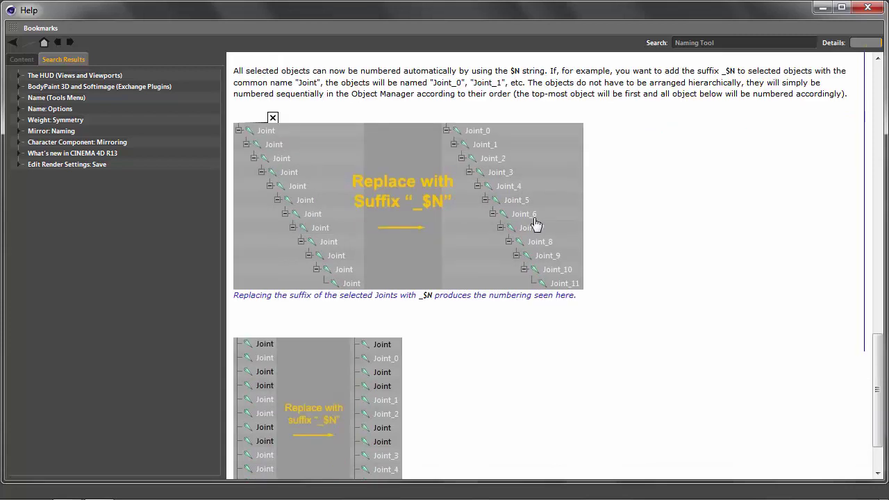
scroll(449, 278, down, 2)
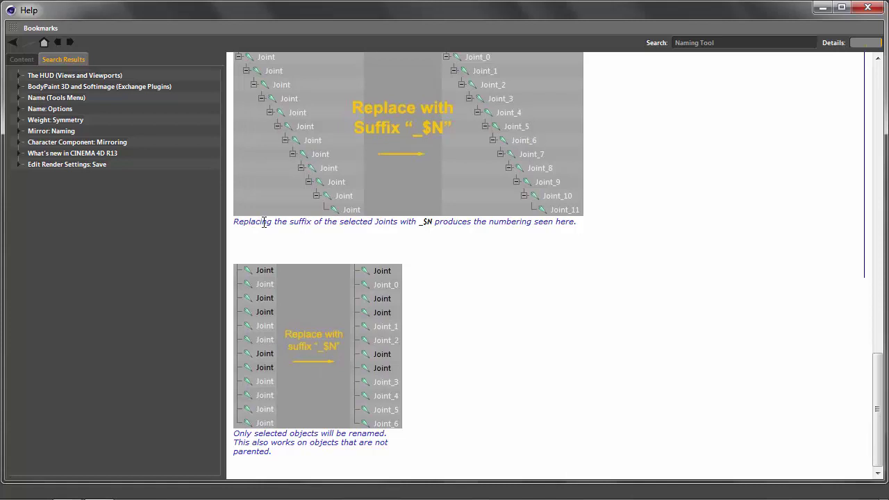
drag(234, 221, 577, 222)
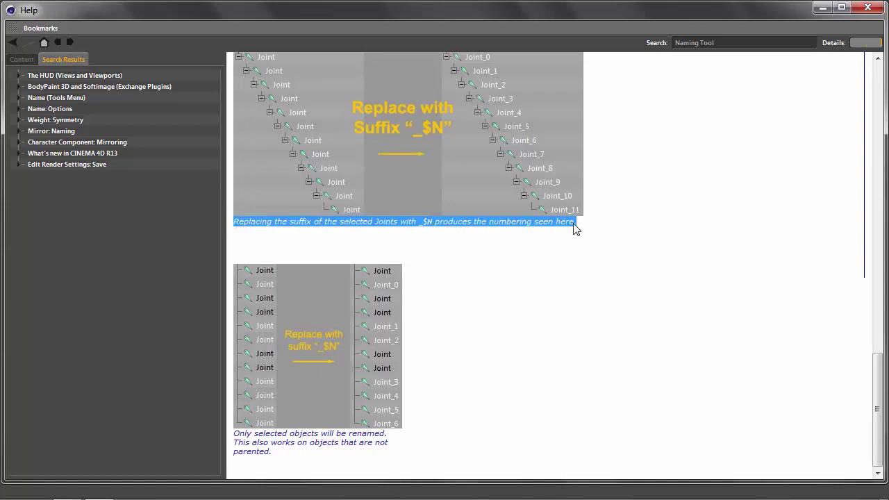
drag(273, 452, 236, 444)
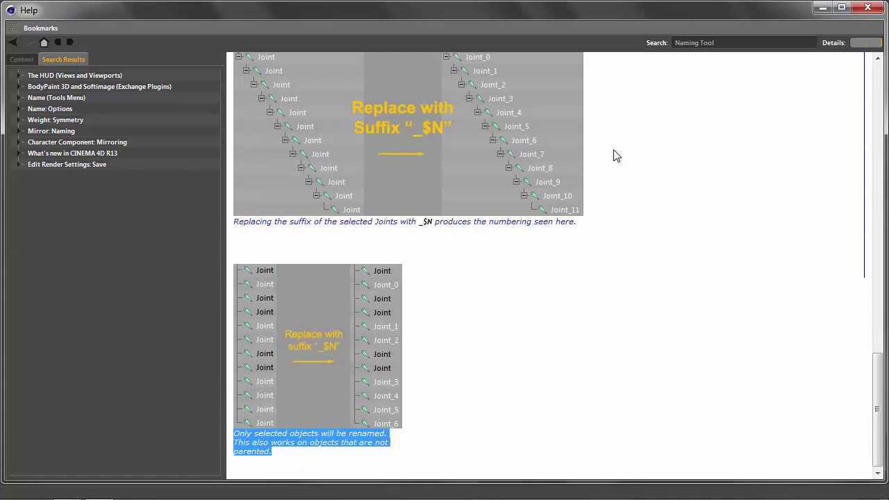
Close Help, start Measure & Construction, and add a 200 cm cube
click(860, 8)
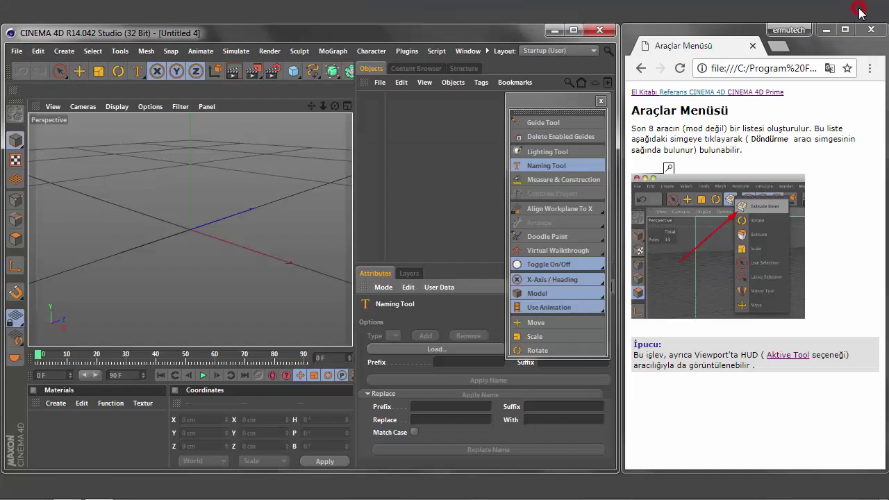
click(563, 181)
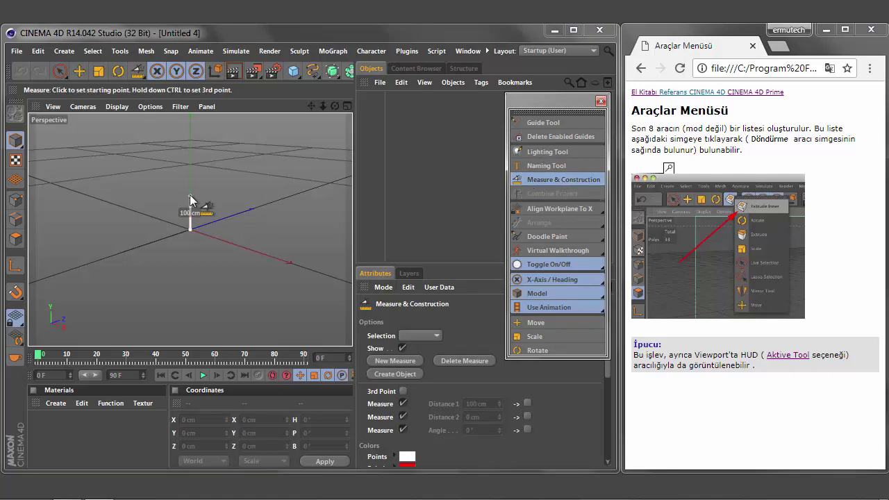
click(294, 78)
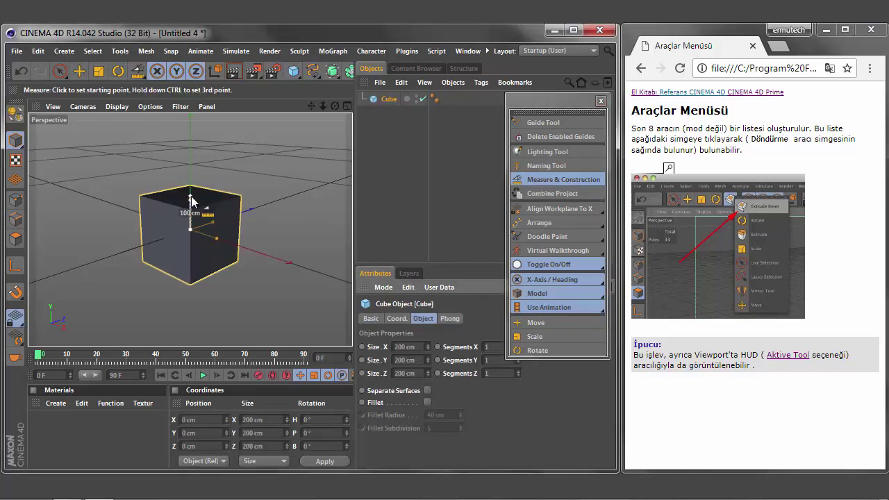
Measure the cube diagonally from top-left to bottom-right corner, reading 282.843 cm
drag(191, 196, 241, 200)
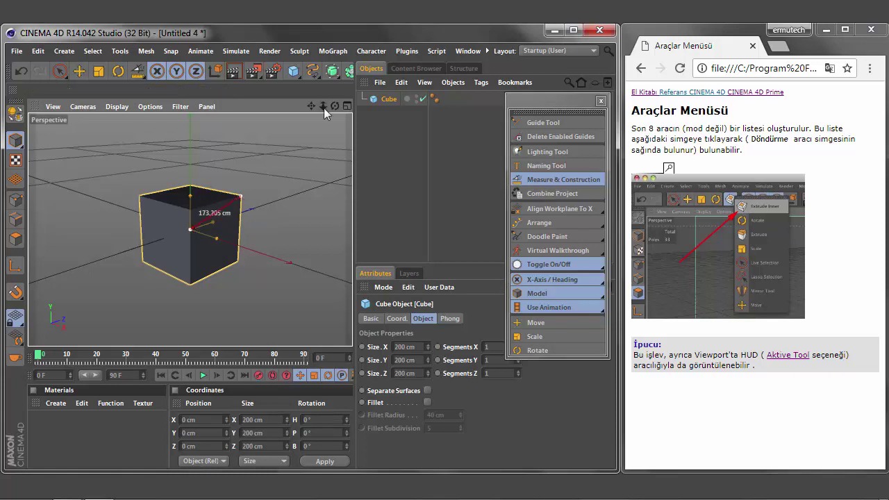
mouse_move(335, 105)
mouse_down()
mouse_move(223, 202)
mouse_move(231, 232)
mouse_up()
drag(335, 105, 337, 111)
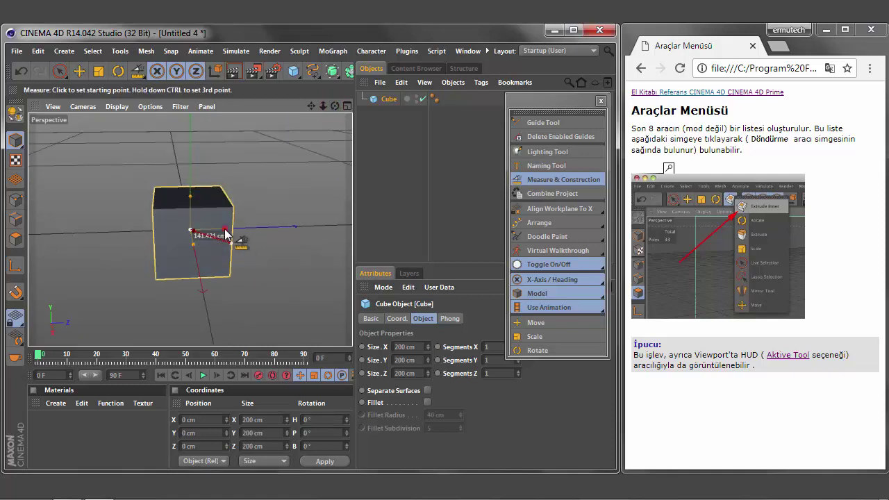
mouse_move(228, 236)
mouse_down()
mouse_move(240, 232)
mouse_move(229, 243)
mouse_move(157, 249)
mouse_up()
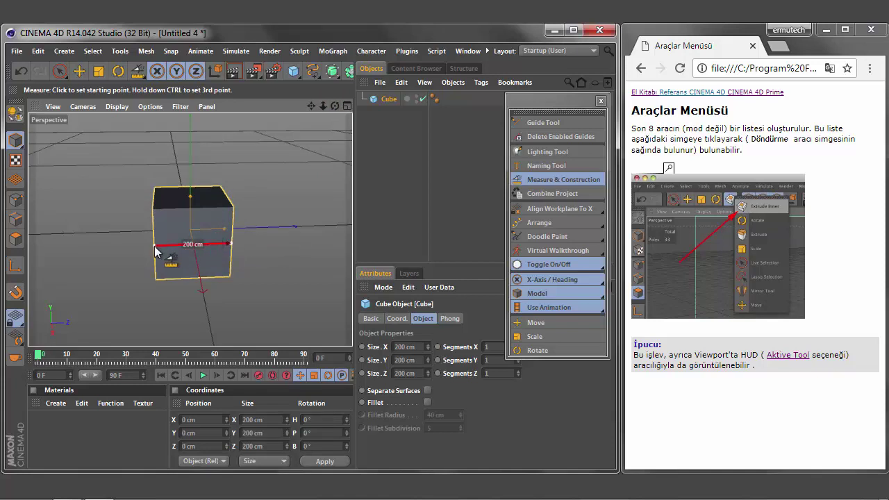
drag(157, 247, 153, 209)
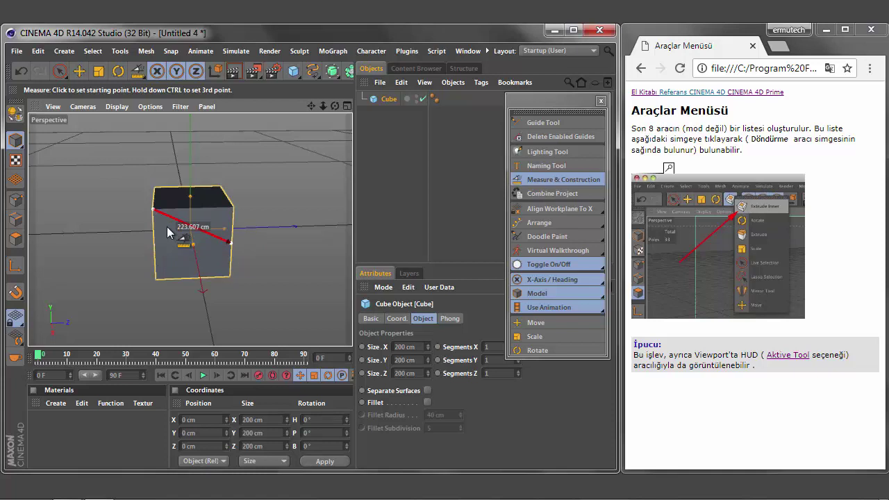
drag(229, 264, 228, 292)
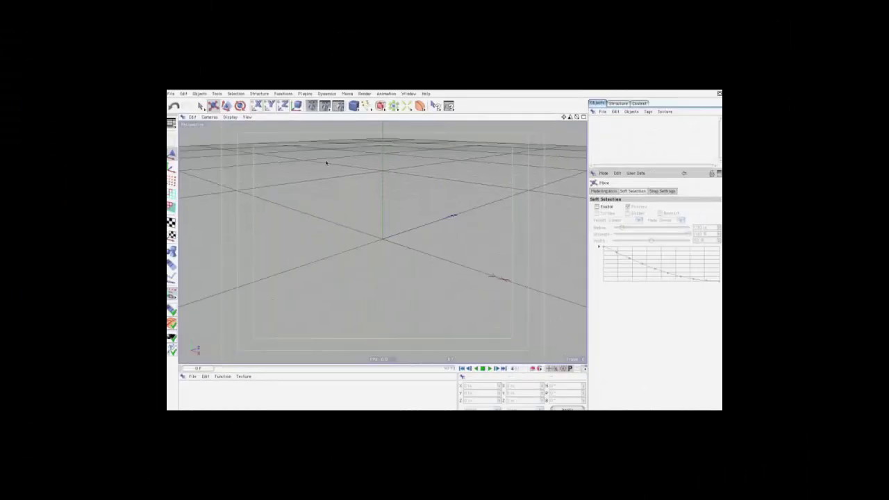
Float the Functions commands beside the viewport and start Measure & Construction
click(285, 95)
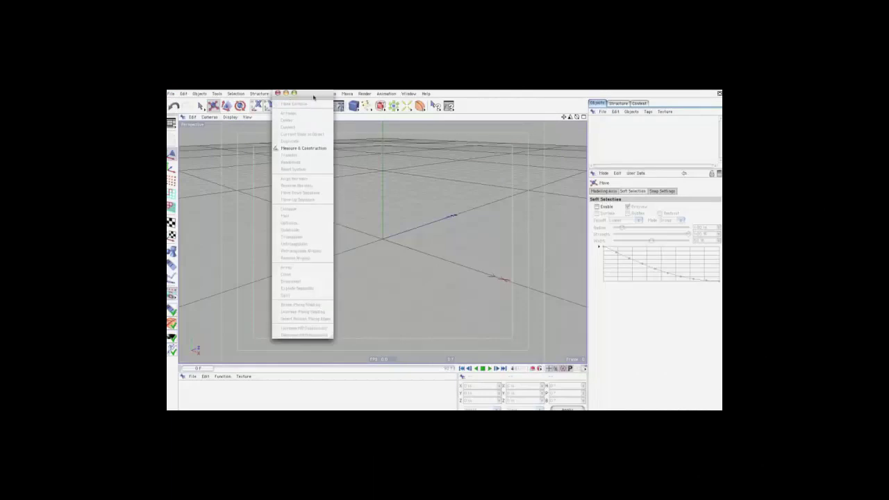
drag(311, 98, 224, 130)
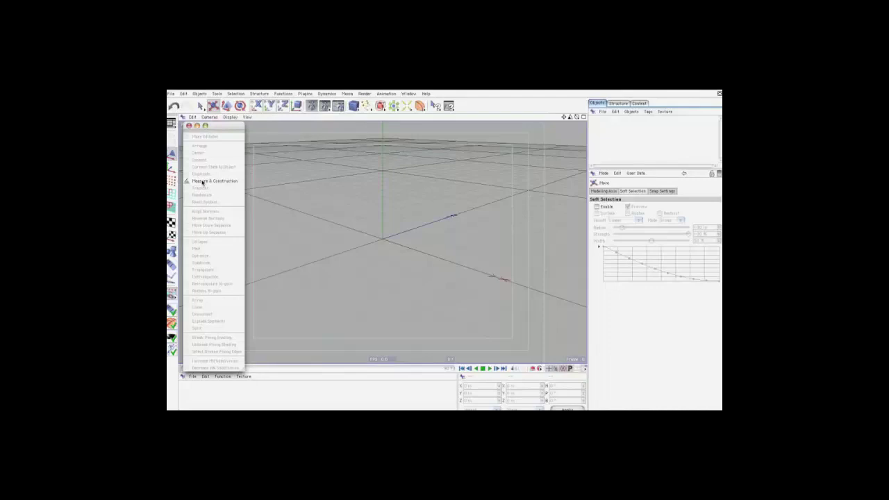
click(202, 182)
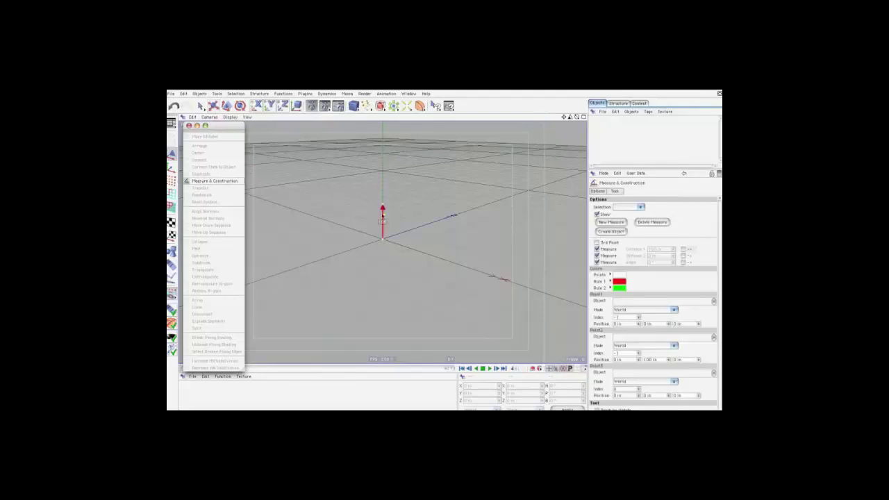
Create a second measurement, then set Selection back to Measure & Construction 0
click(624, 208)
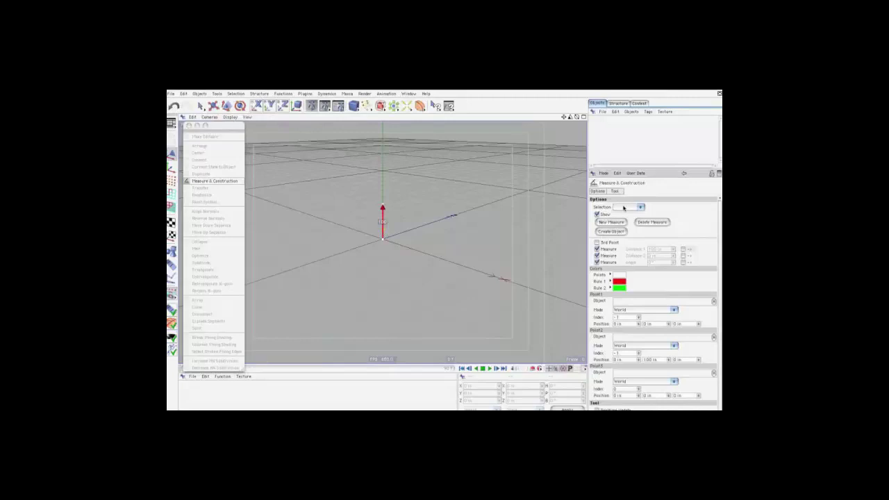
click(618, 222)
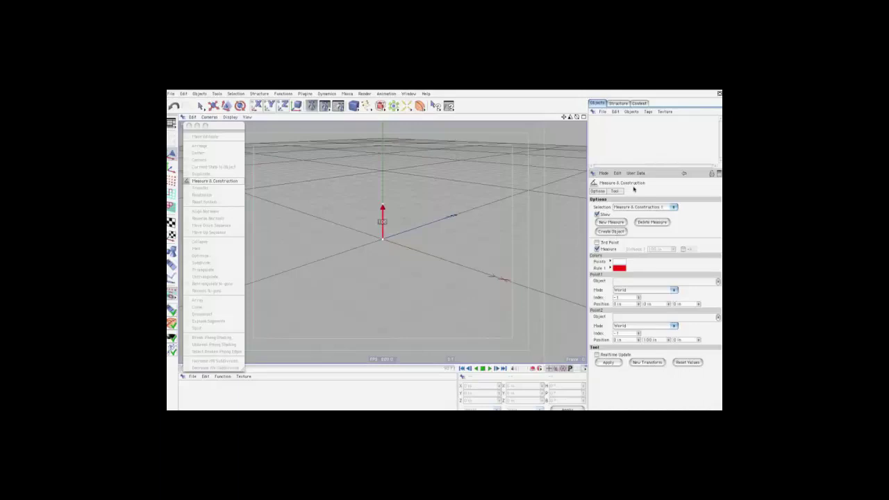
click(639, 207)
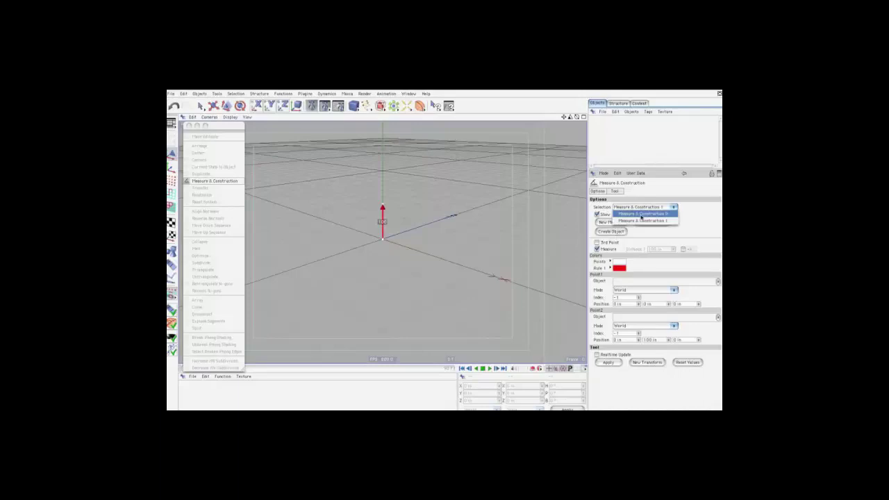
click(647, 214)
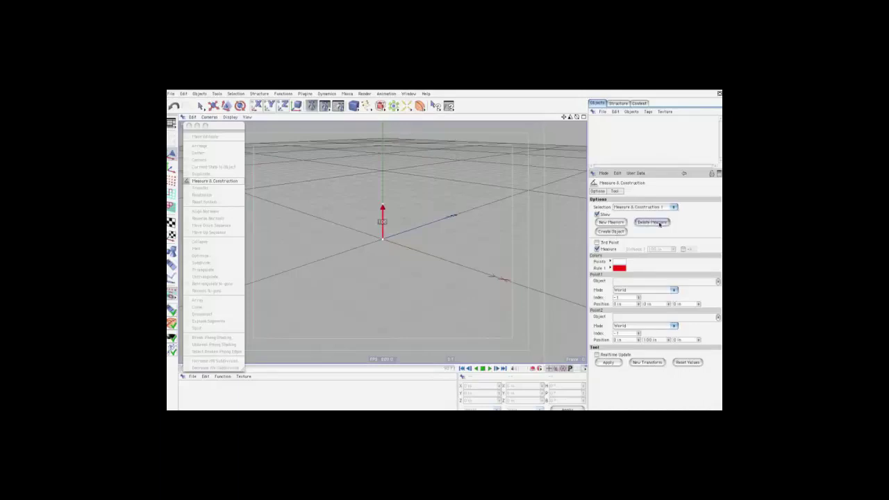
click(653, 208)
click(646, 213)
Reposition the measurement's two end points, one near the origin
click(412, 179)
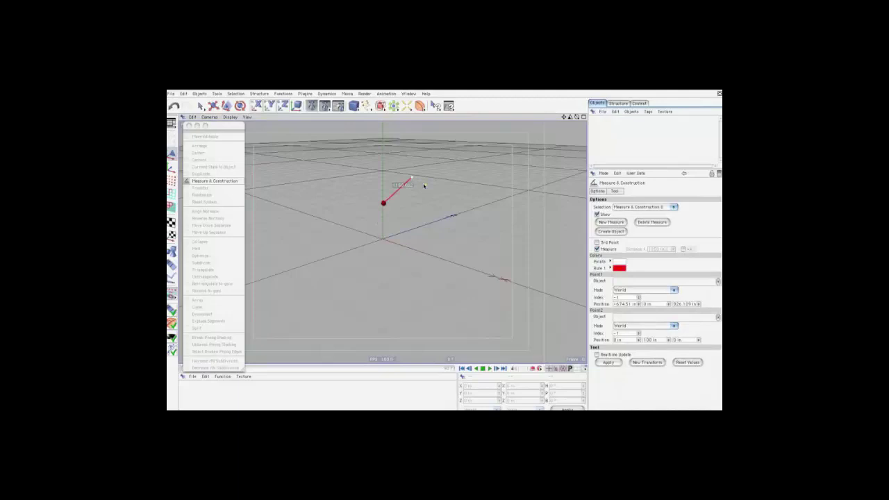
drag(383, 203, 397, 240)
click(438, 169)
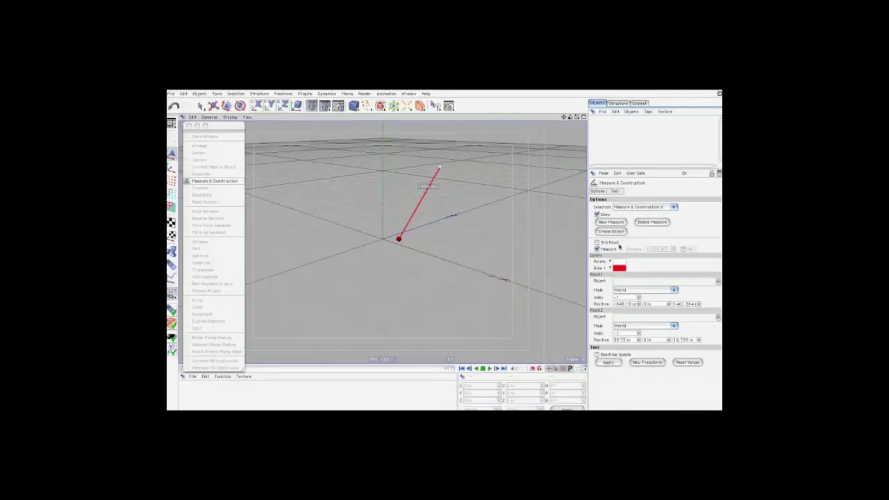
Enable 3rd Point, place it to the right, and raise the shared vertex to form an angle
click(597, 242)
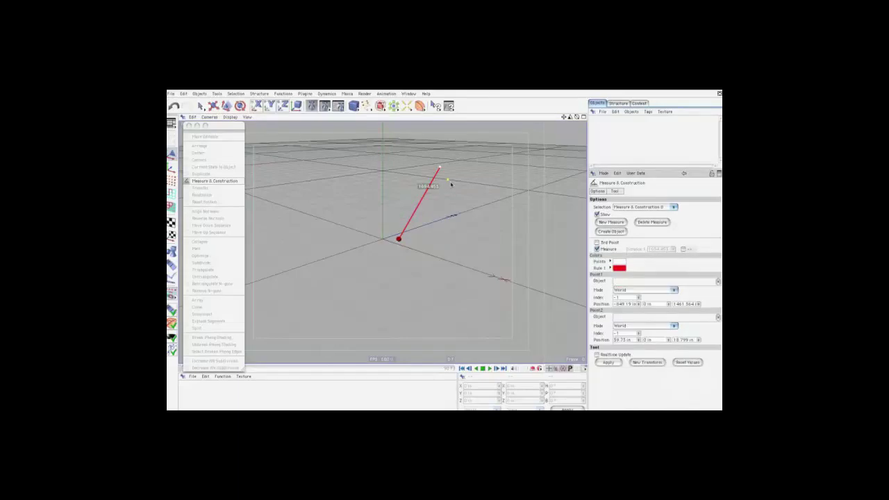
ctrl+click(483, 214)
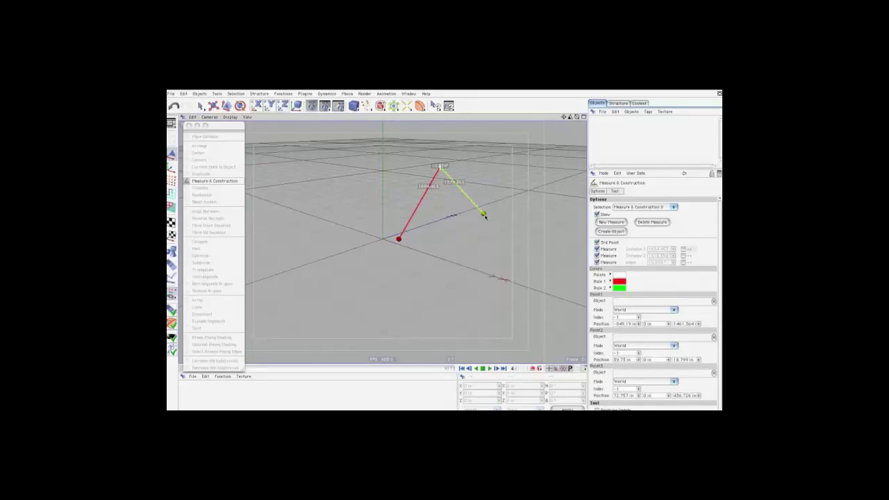
mouse_move(485, 217)
mouse_down()
mouse_move(529, 202)
mouse_move(533, 187)
mouse_up()
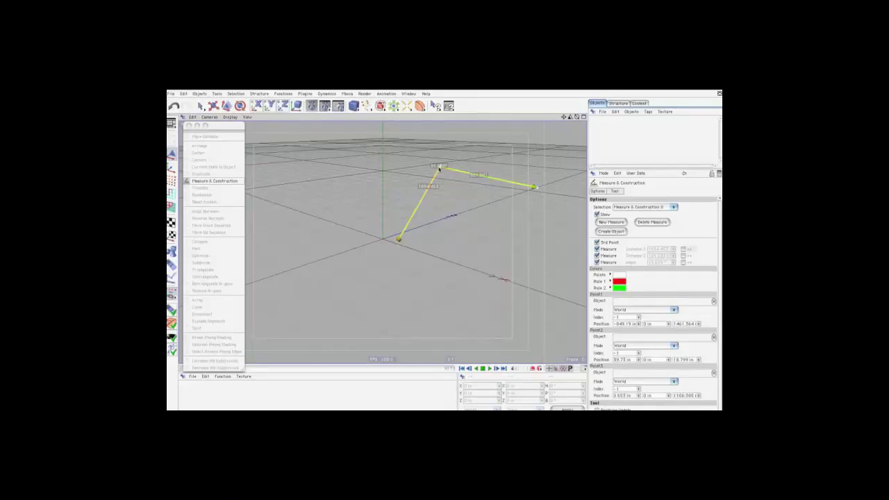
drag(439, 167, 436, 137)
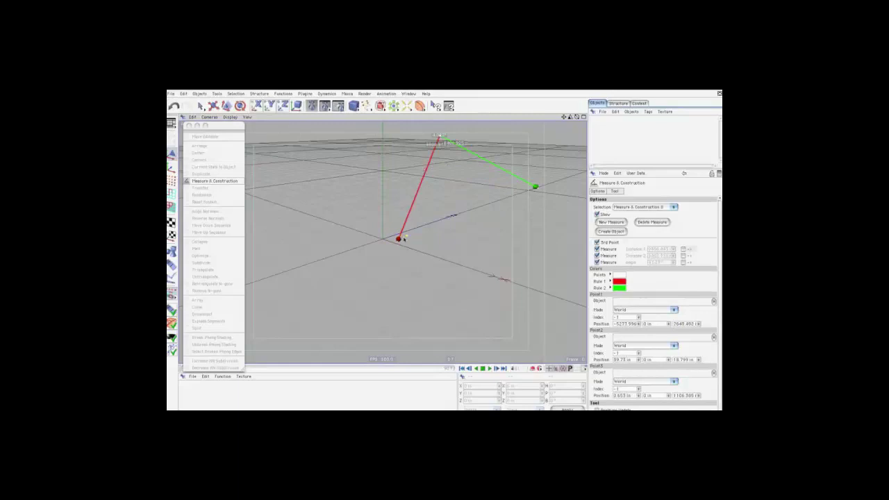
Move the red line's end point and darken the Pole 2 colour to Green 133
drag(398, 239, 343, 248)
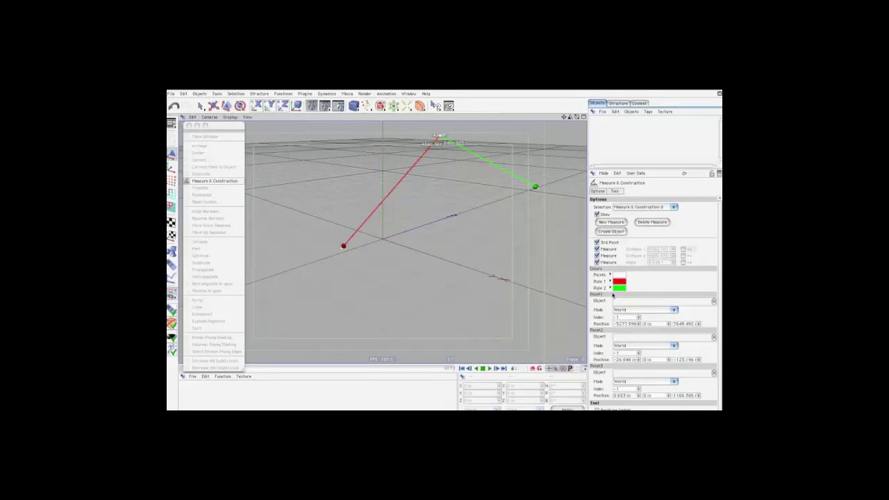
click(618, 287)
drag(460, 182, 435, 183)
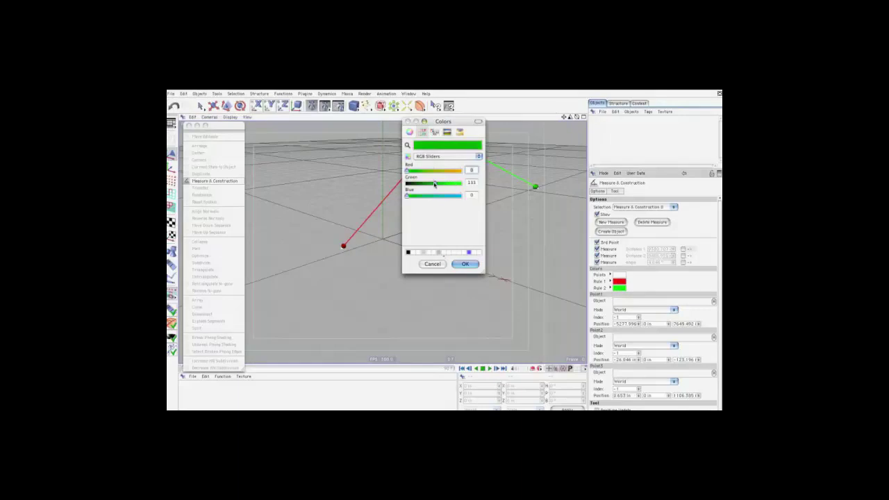
click(464, 264)
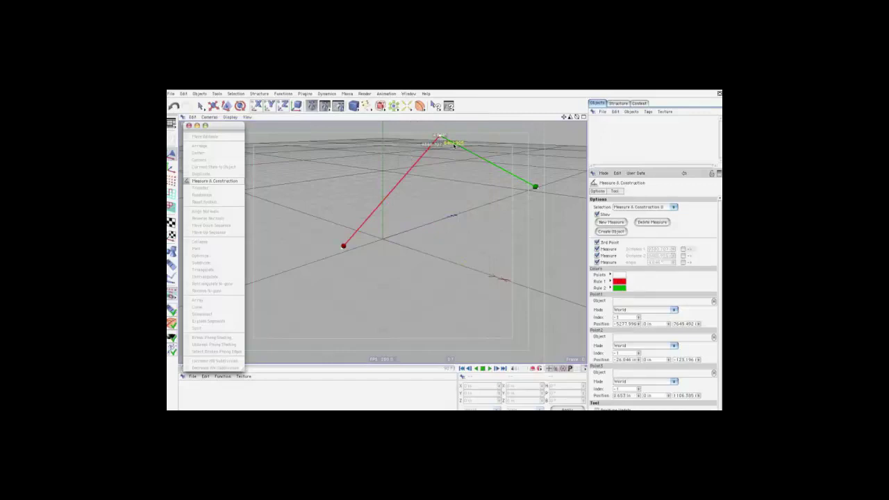
Toggle Show and the three Measure readout checkboxes off and back on
click(597, 214)
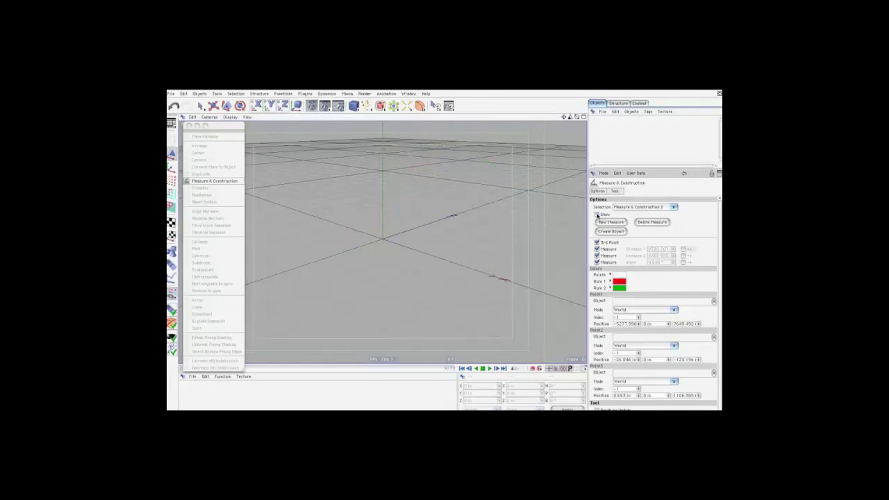
click(597, 215)
click(597, 249)
click(597, 255)
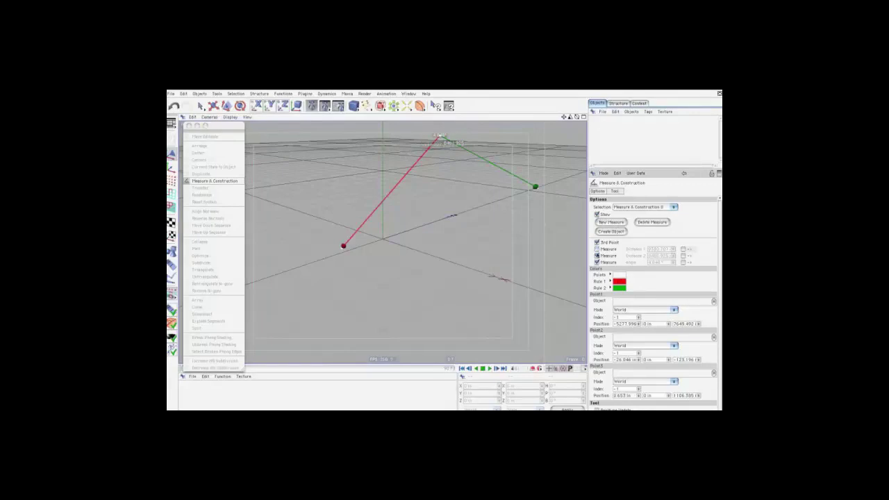
click(597, 263)
click(596, 263)
click(597, 255)
click(597, 249)
Add a cube and make it editable
click(684, 249)
click(683, 249)
drag(353, 106, 363, 111)
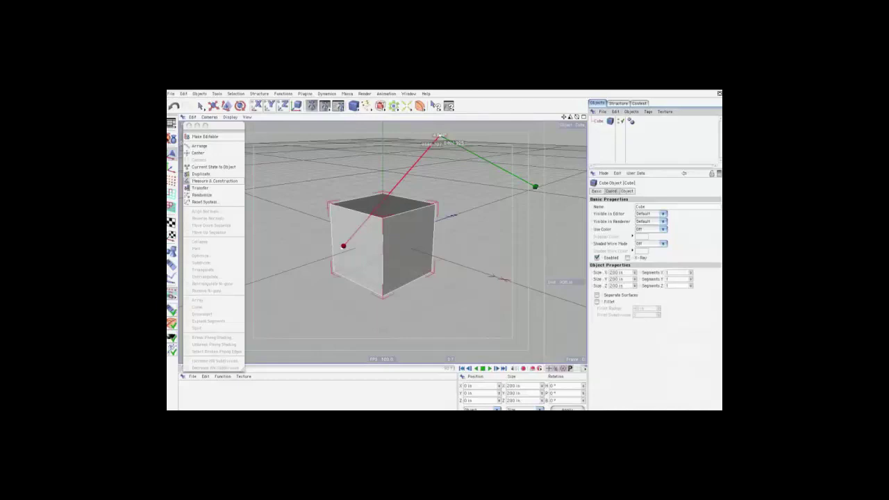
click(172, 137)
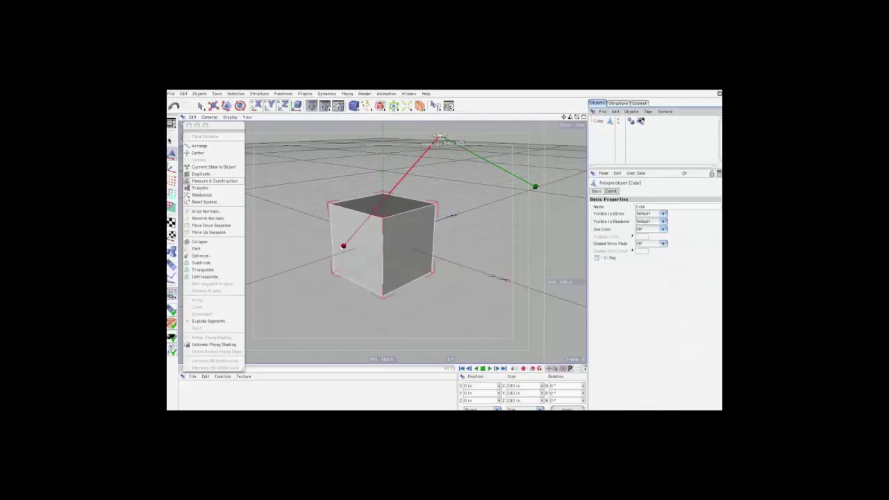
Link the Cube to Point1 Object in Point Ref mode and show its point coordinates in Structure
click(604, 173)
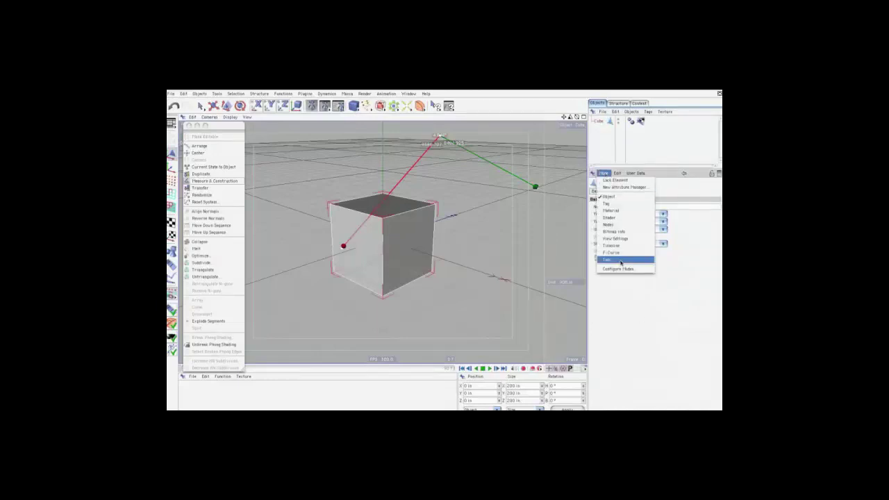
click(621, 260)
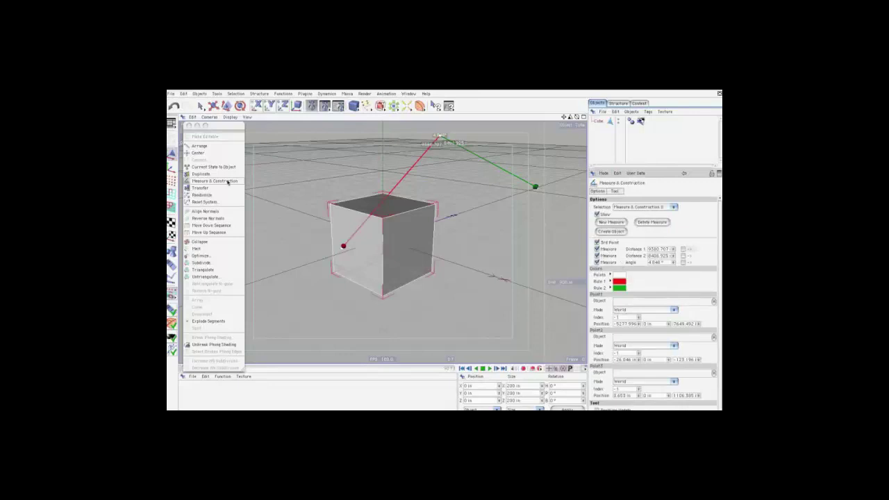
drag(600, 121, 629, 303)
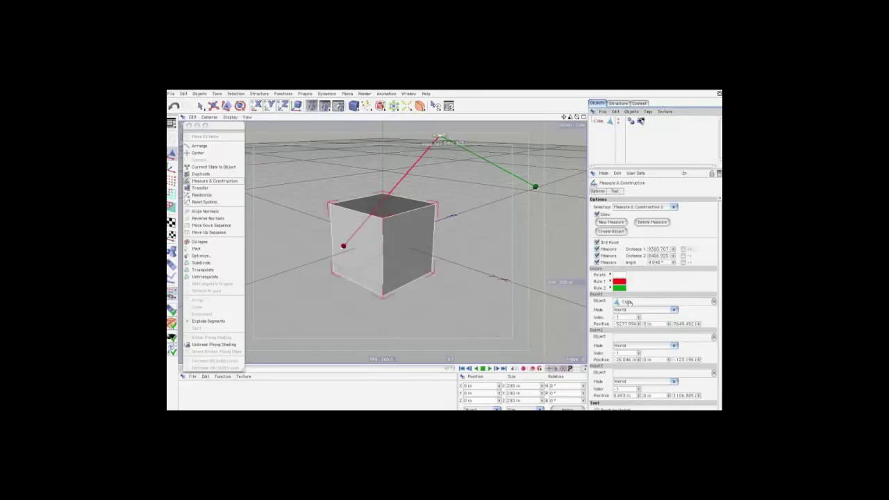
click(655, 310)
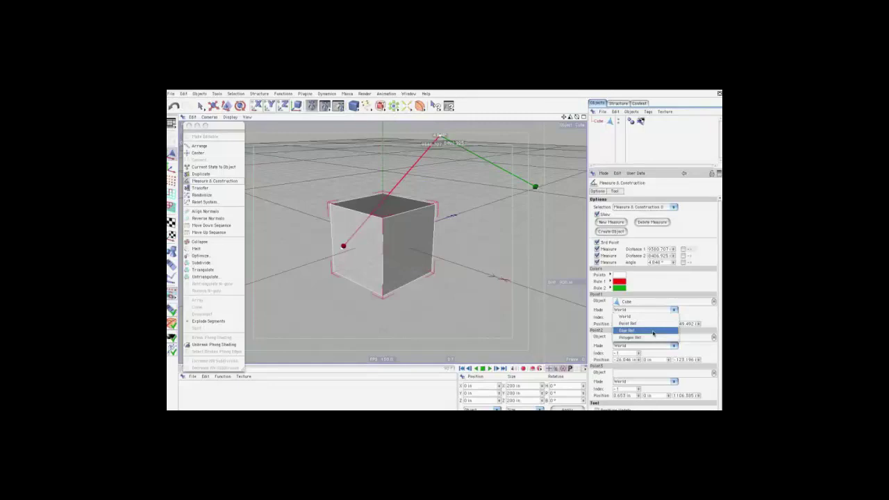
click(654, 325)
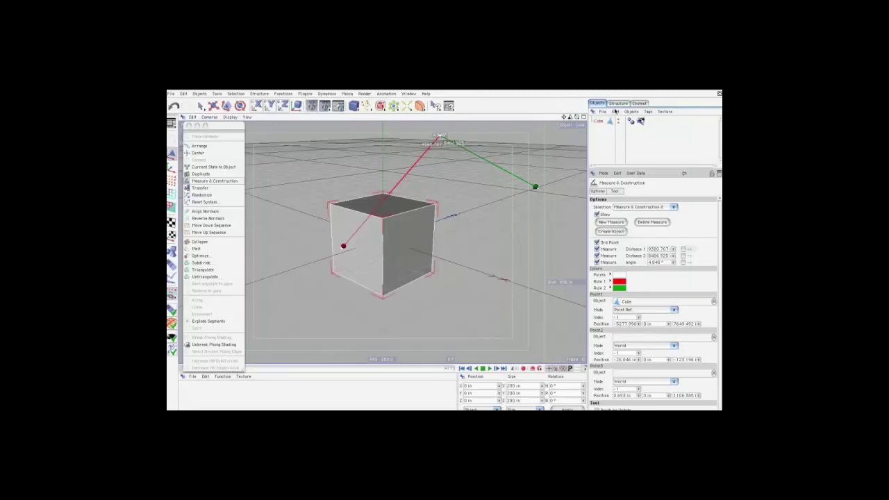
click(618, 103)
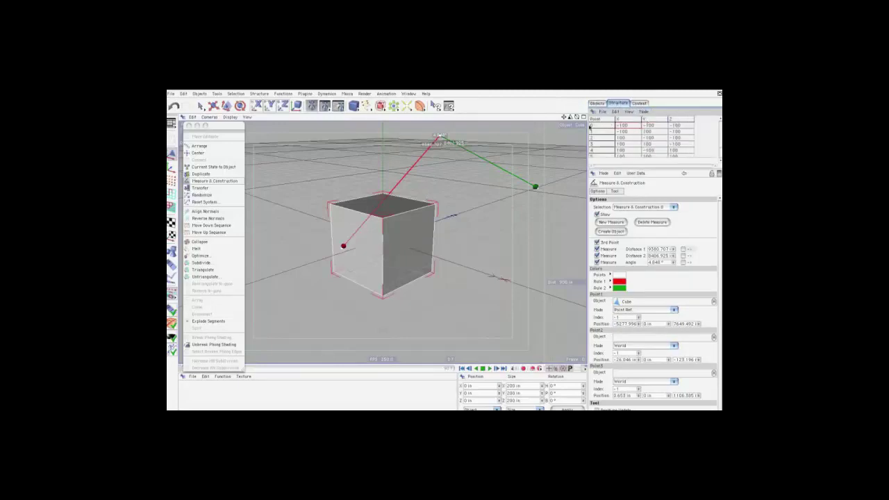
Snap the measurement's first point to a cube corner by raising its Point1 Index
click(597, 102)
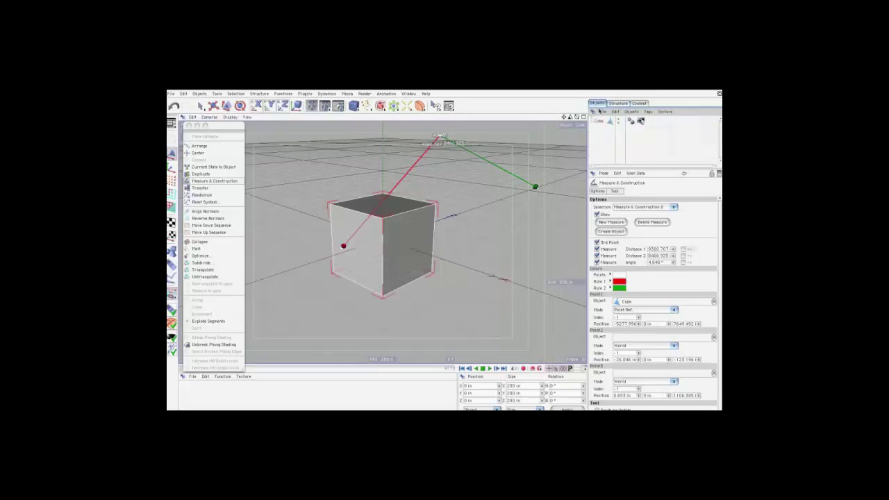
click(640, 316)
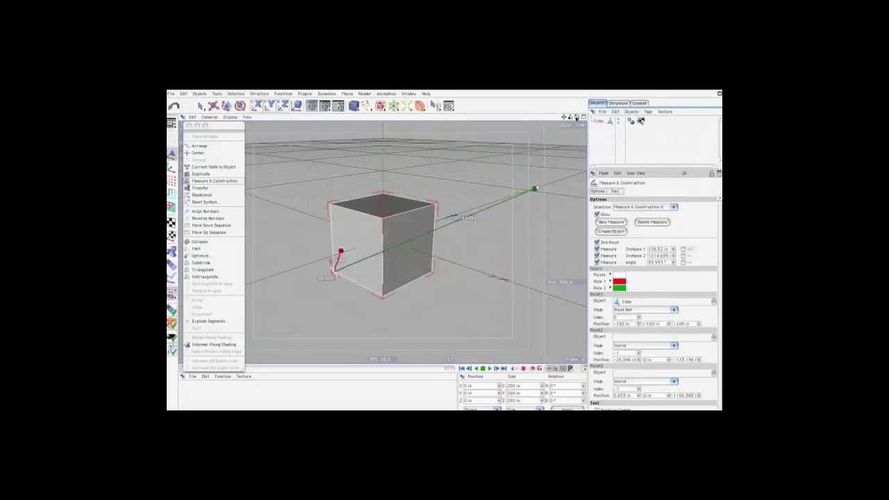
drag(576, 116, 576, 118)
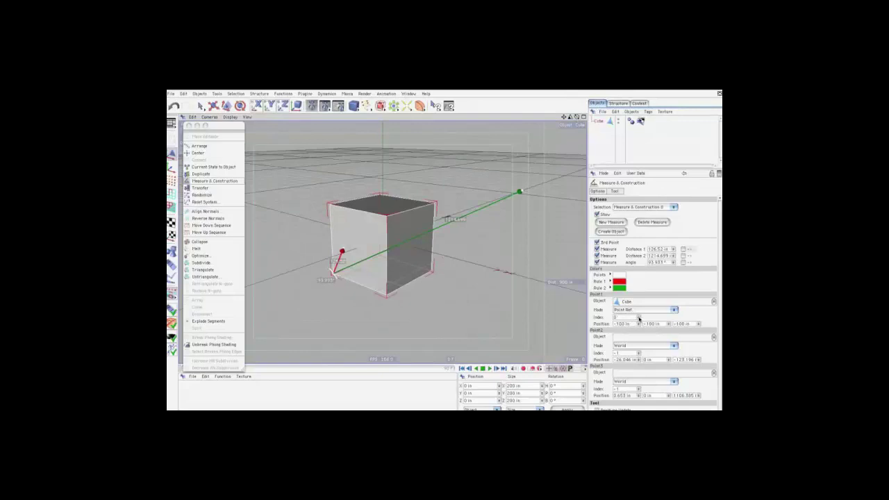
click(639, 316)
click(639, 317)
click(640, 316)
click(640, 316)
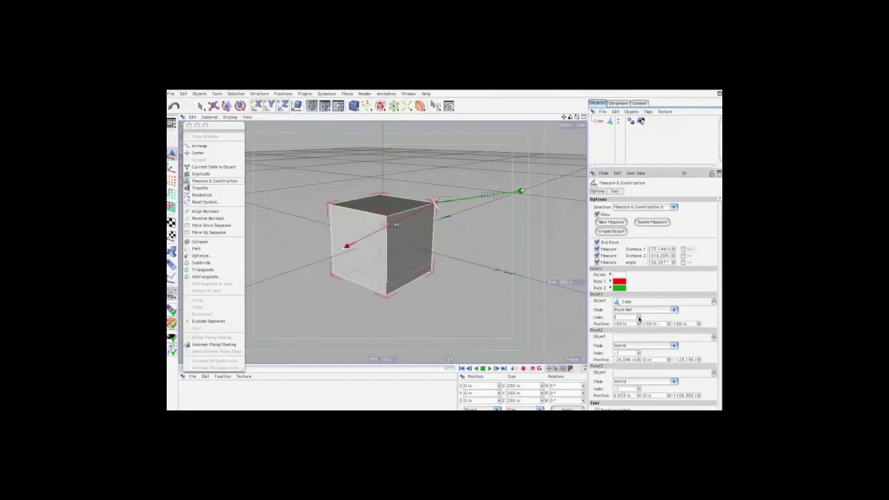
click(640, 317)
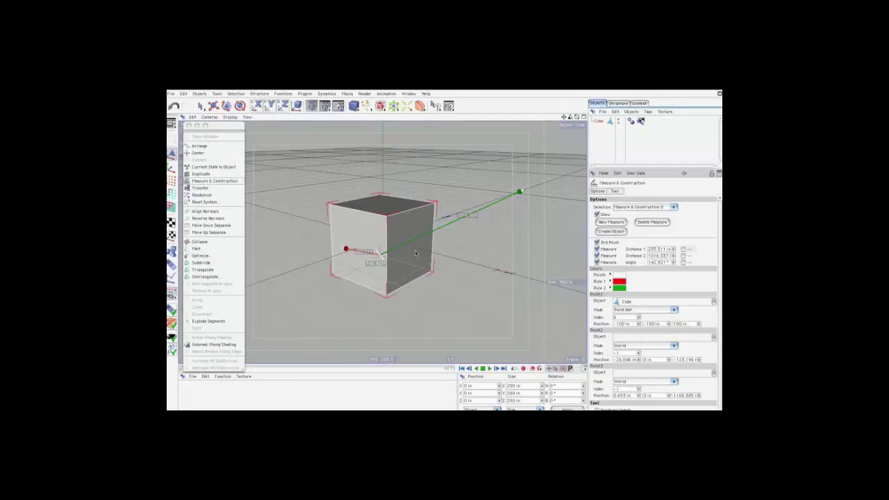
Reference the third point to the Cube's vertex 1 (26.566° angle), then add Cube 1
click(653, 312)
click(646, 315)
drag(599, 121, 625, 373)
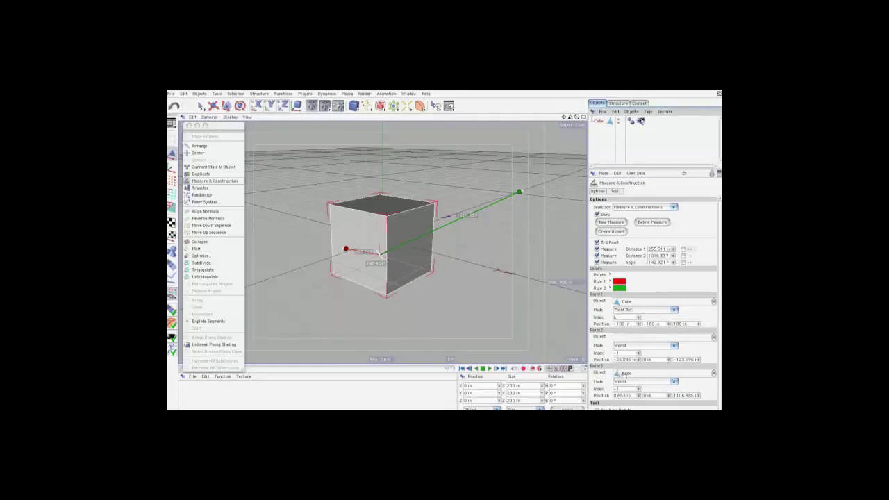
click(645, 381)
click(644, 396)
click(638, 387)
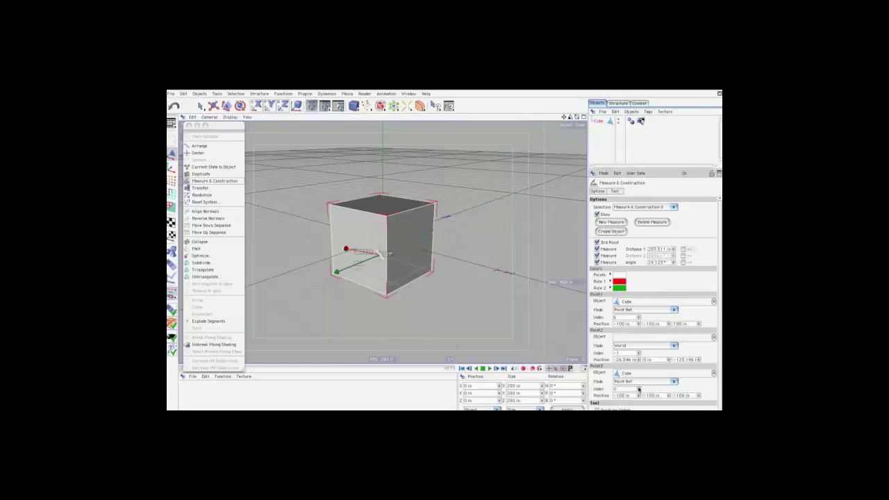
click(638, 387)
drag(578, 117, 379, 182)
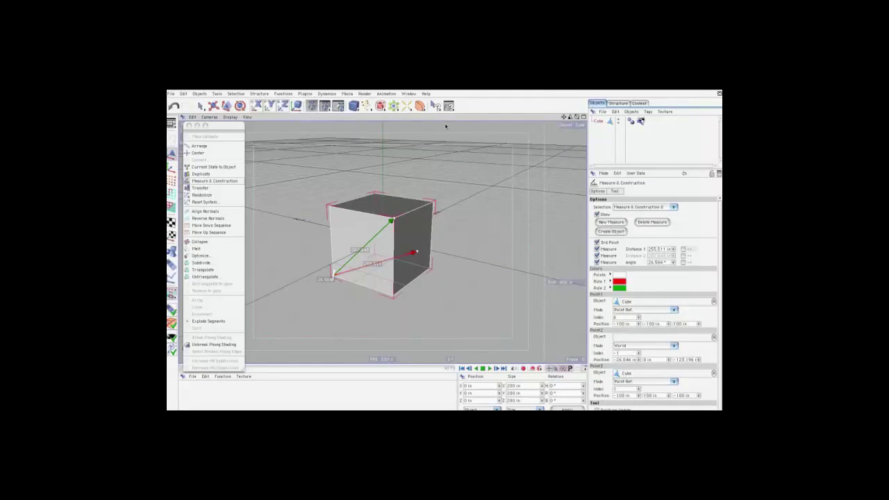
click(354, 105)
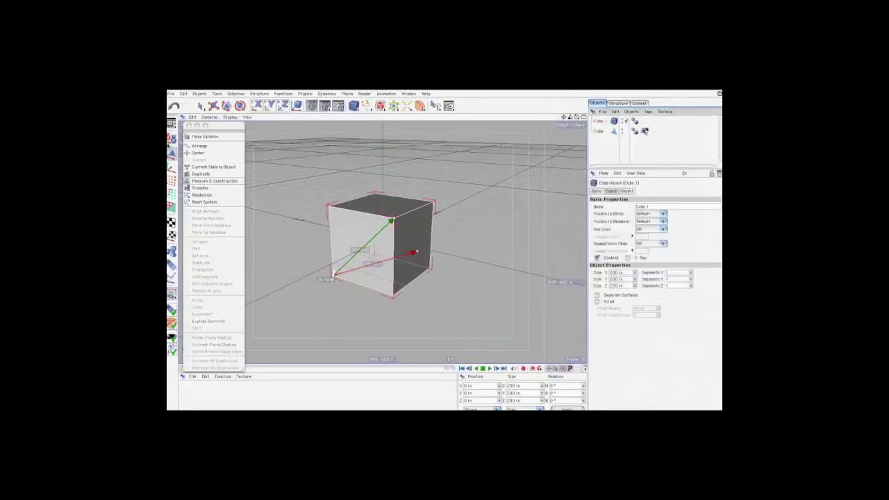
Make Cube 1 editable and reference the measurement's second point to its vertices
click(200, 137)
click(202, 182)
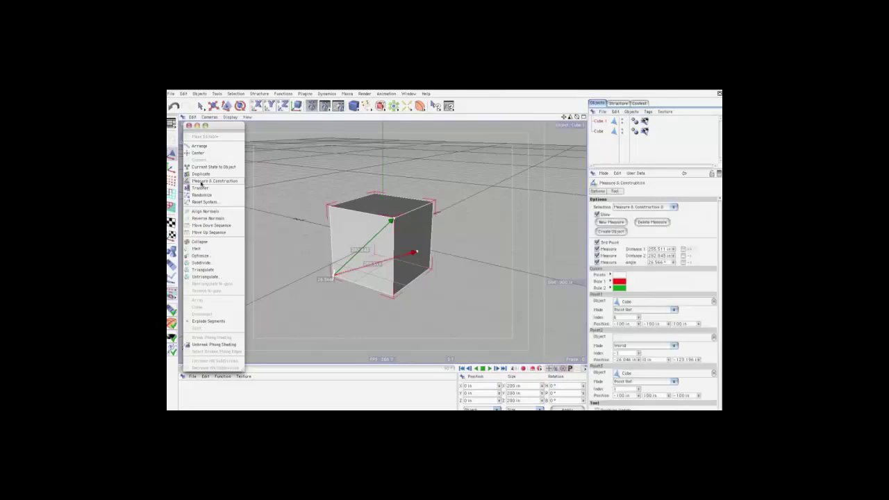
drag(599, 122, 623, 339)
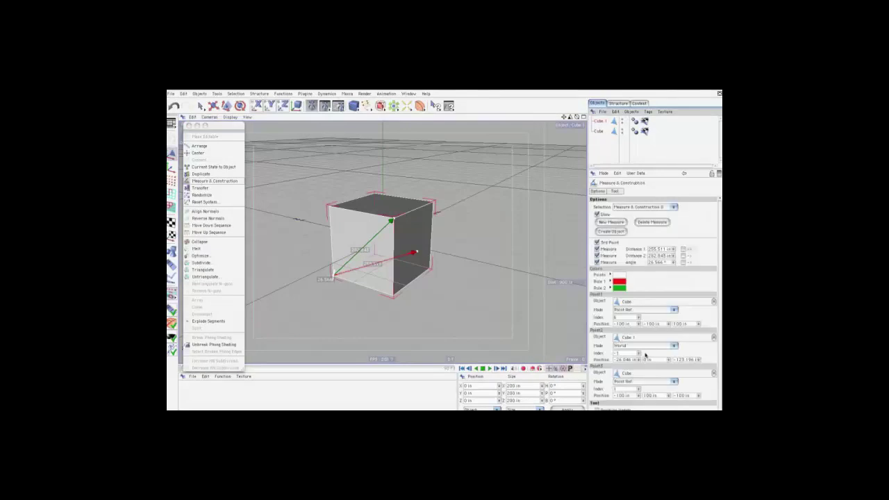
click(645, 346)
click(635, 359)
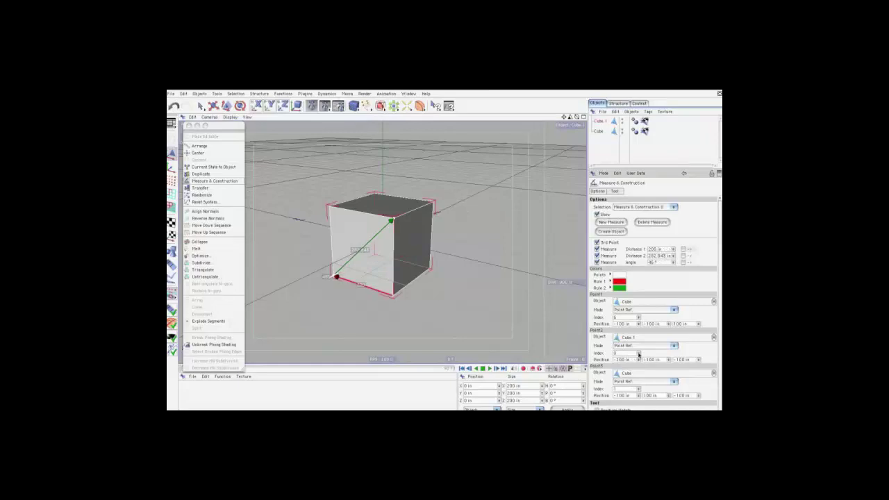
Move Cube 1 along Z to sit beside the original cube
key(e)
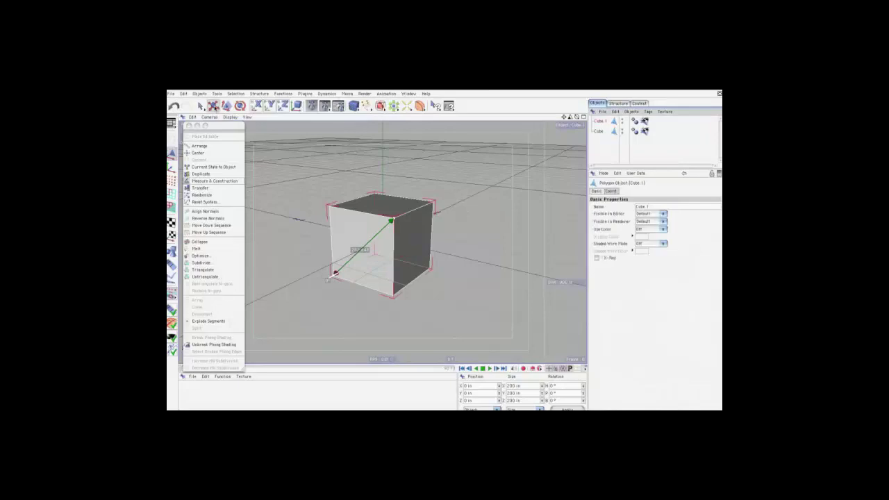
mouse_move(382, 232)
mouse_down()
mouse_move(449, 256)
mouse_move(523, 246)
mouse_up()
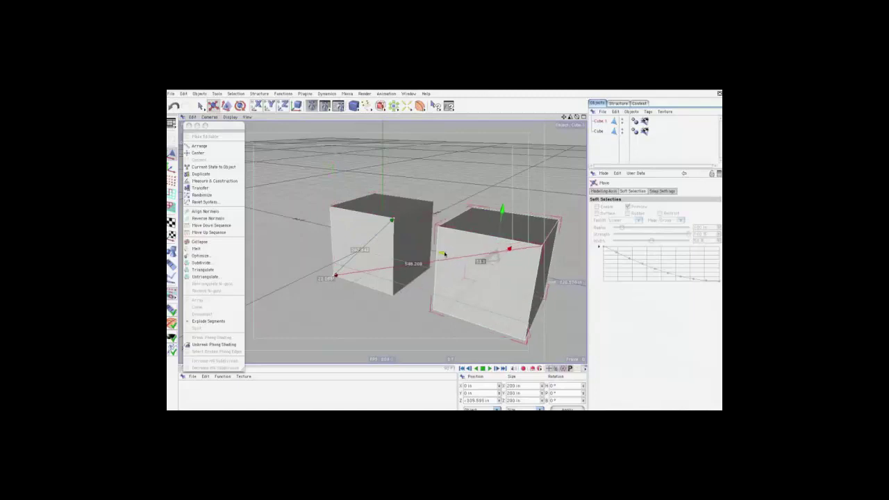
drag(431, 251, 450, 256)
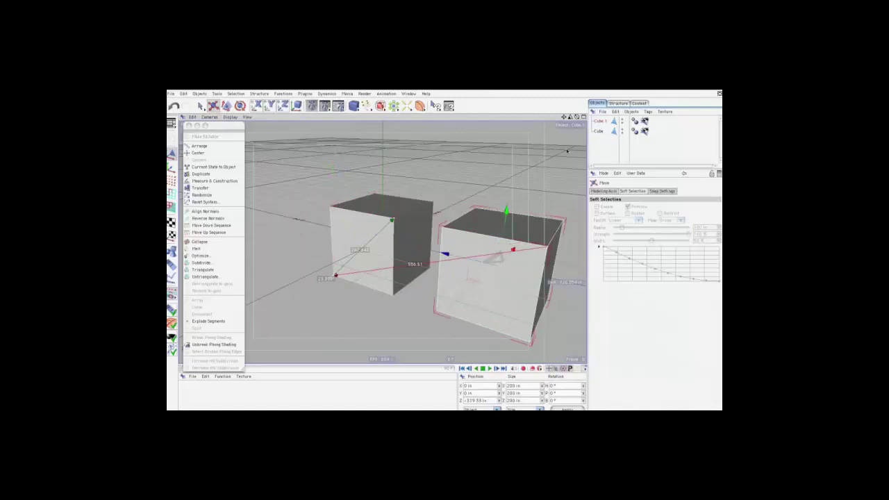
Step the third and second point indices to new corners, reading 57.273°
click(214, 180)
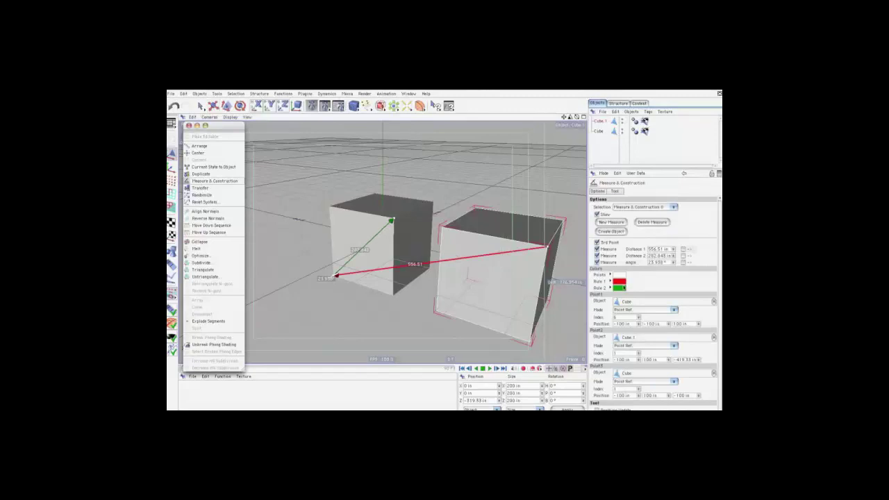
click(639, 390)
click(640, 354)
click(639, 355)
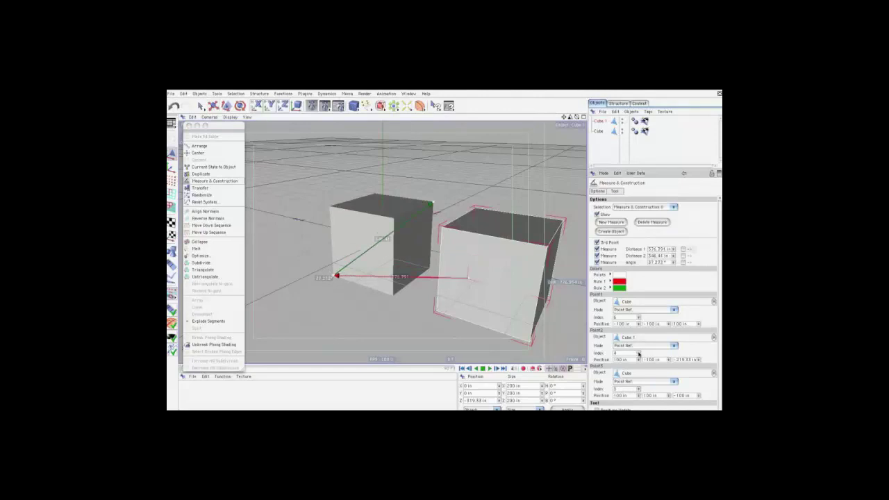
click(639, 355)
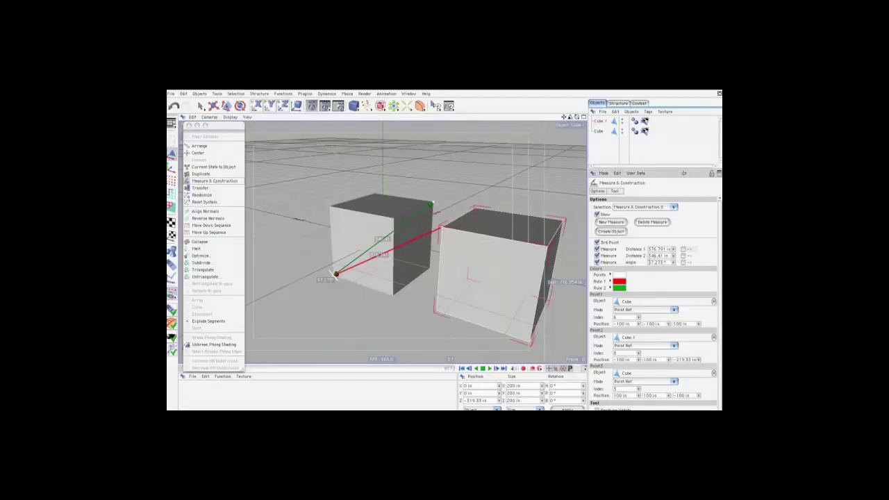
Snap point 2 onto Cube.1's face and swing Cube.1 around Cube to a 45° angle
drag(673, 257, 674, 253)
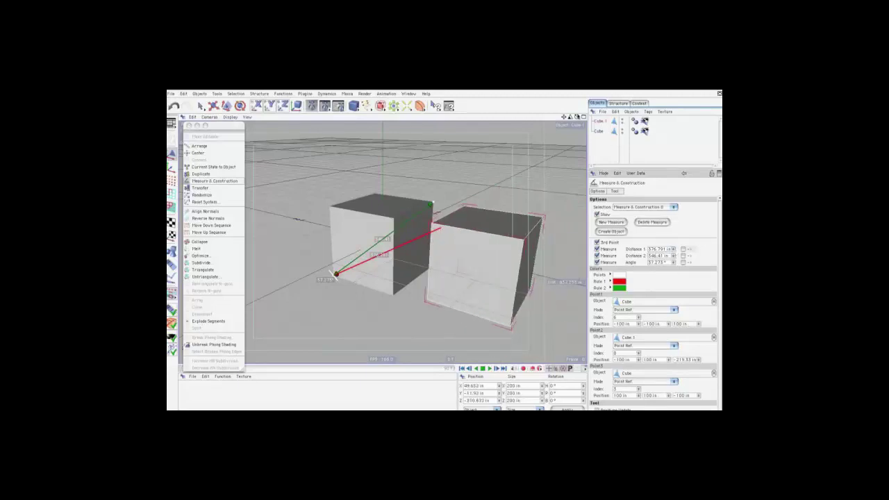
drag(578, 117, 477, 269)
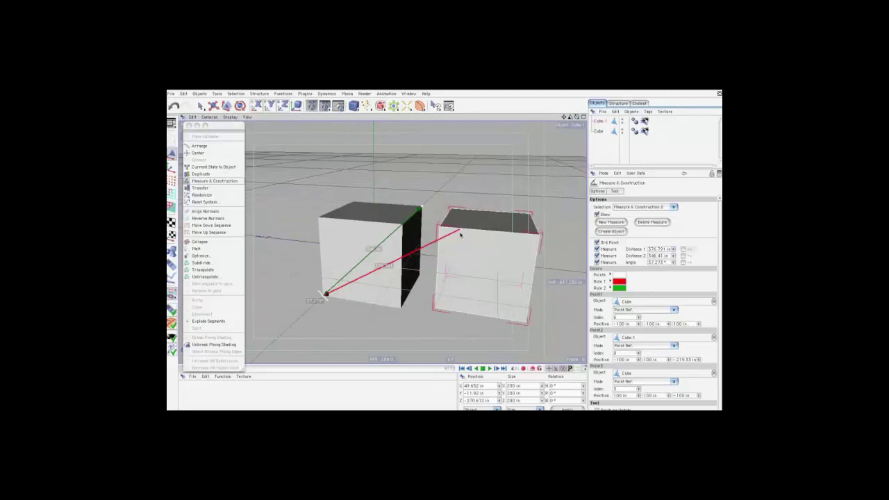
drag(461, 234, 468, 278)
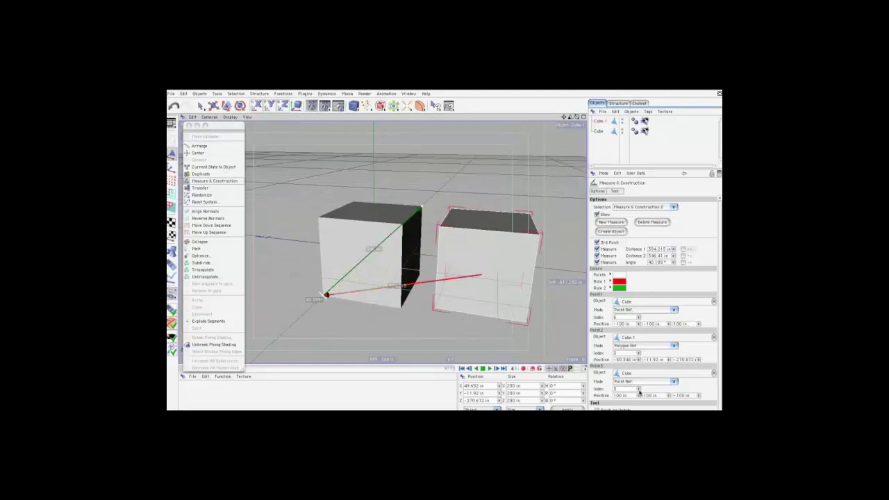
drag(673, 255, 671, 246)
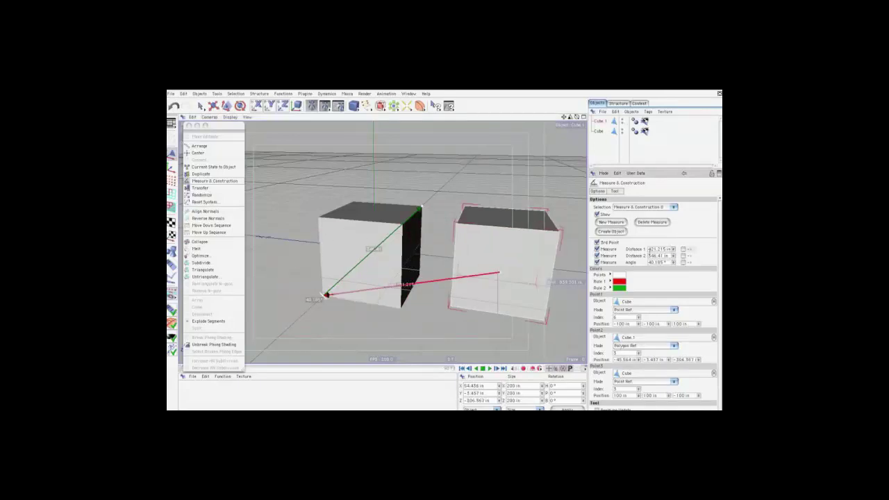
drag(673, 264, 647, 263)
text(45)
key(Return)
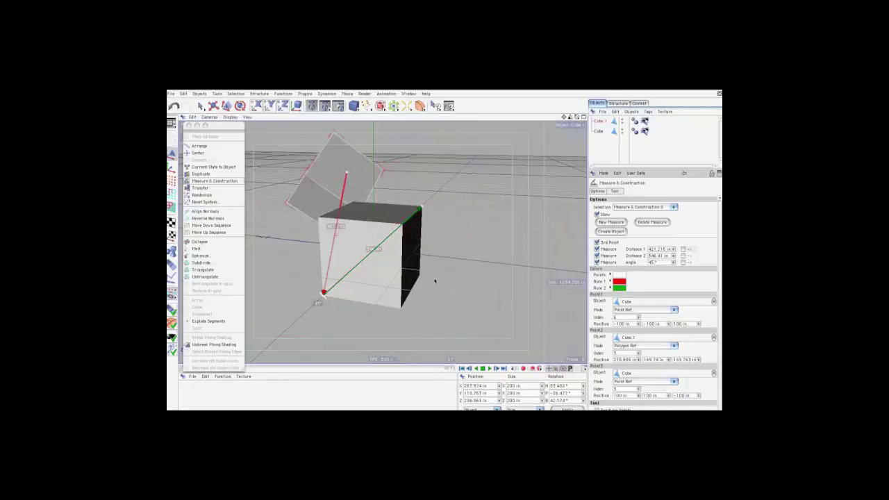
Save the measurement as Measure Object, then start a new measurement and save it too
drag(580, 117, 529, 139)
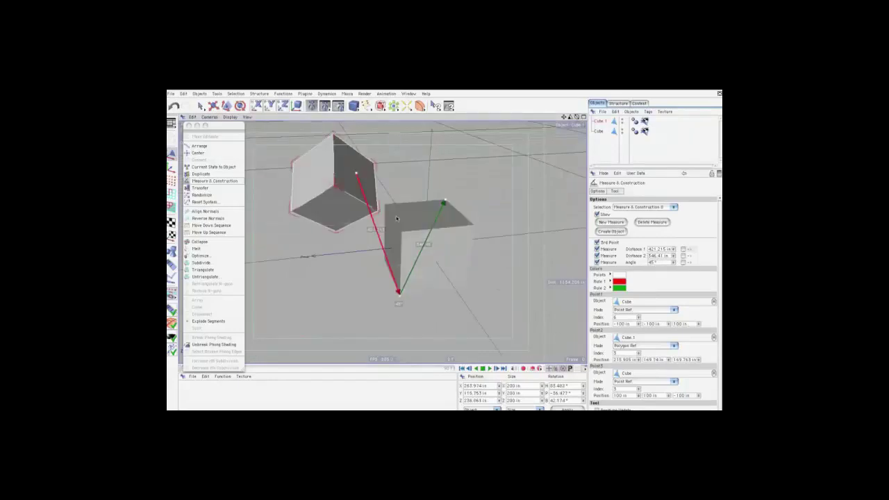
click(616, 232)
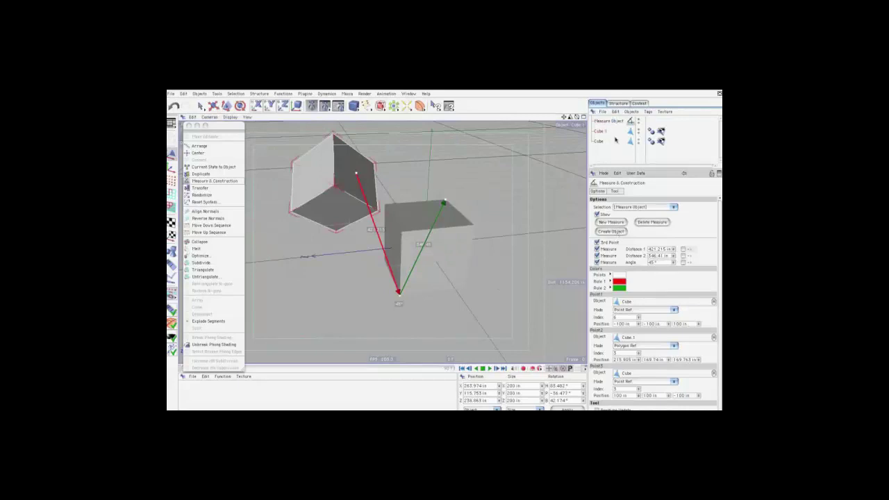
click(646, 207)
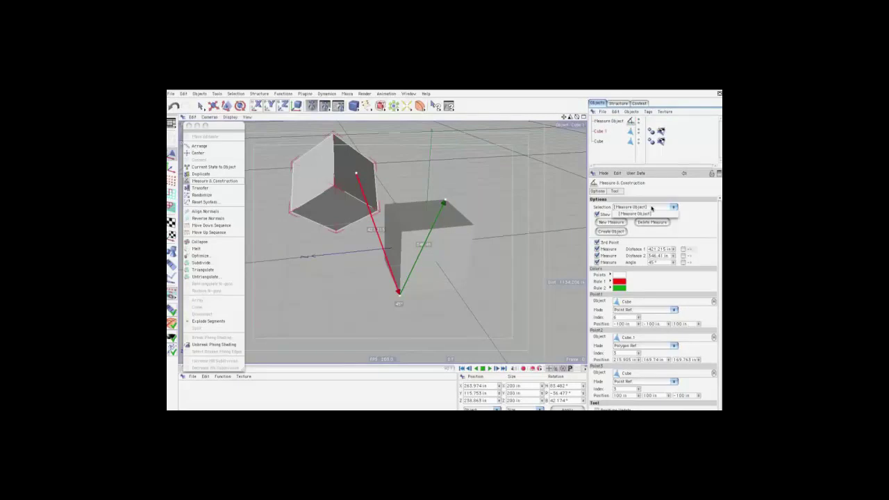
click(611, 222)
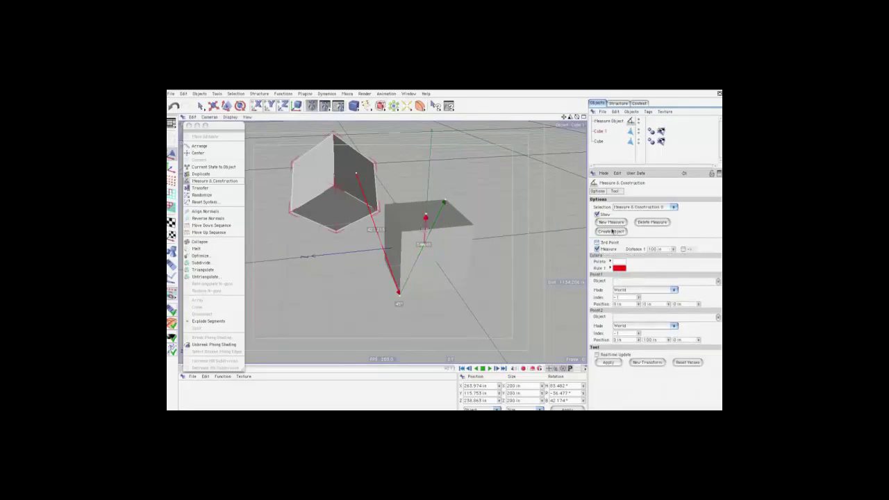
click(612, 232)
Rename Measure Object.1 to 'test'
double_click(616, 122)
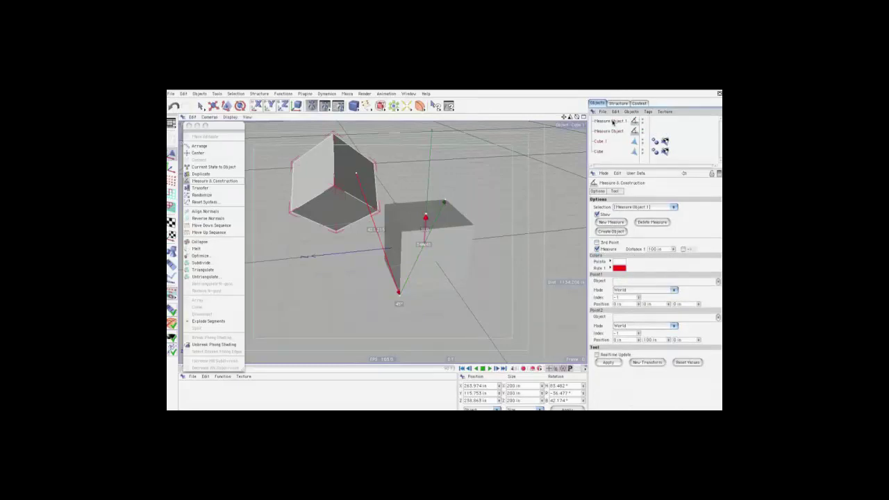
text(test)
click(609, 155)
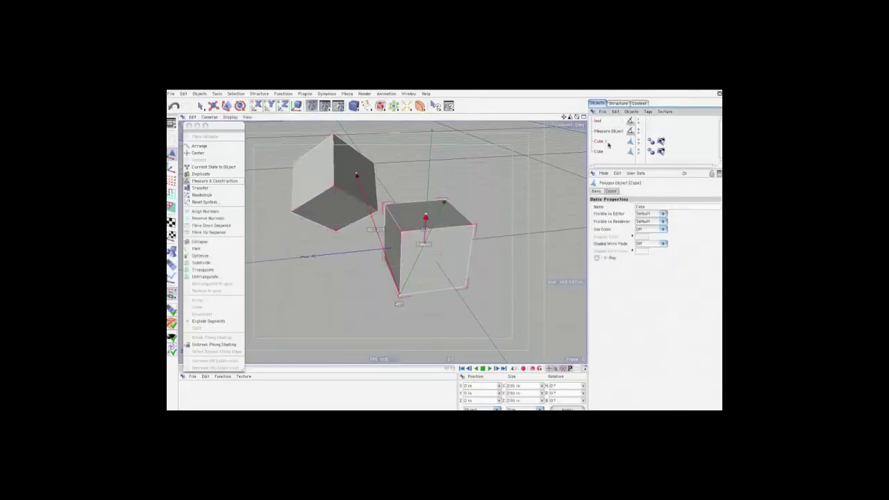
Reload the saved Measure Object's measurements in Measure & Construction, then select test
click(239, 105)
click(213, 106)
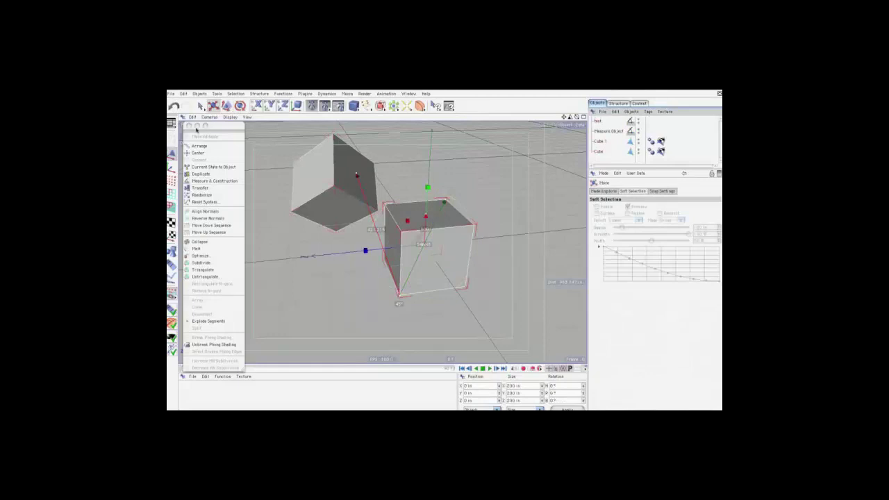
click(219, 180)
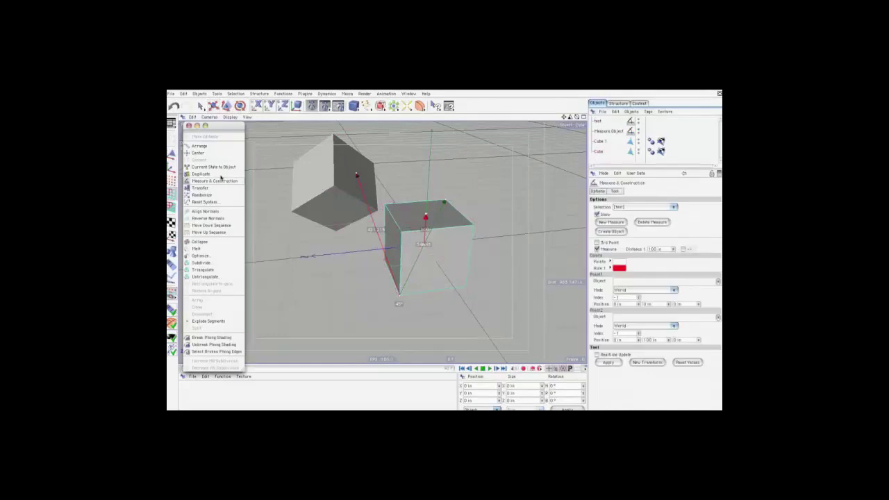
click(638, 207)
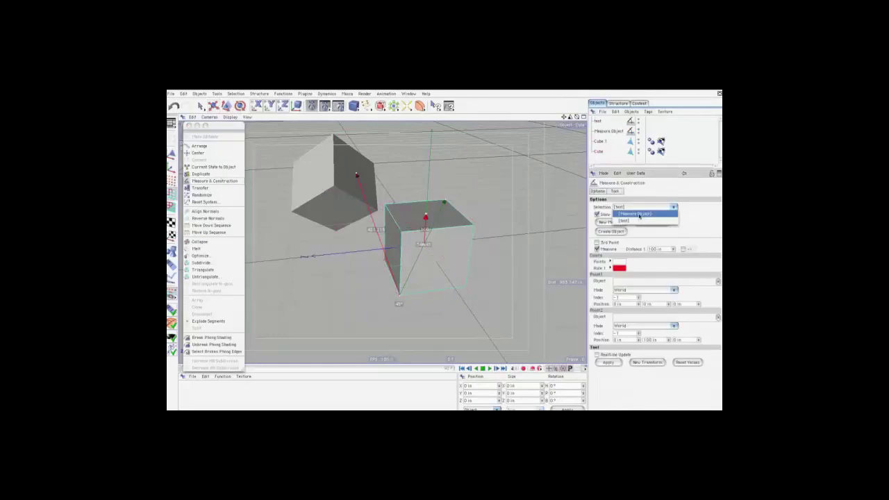
click(638, 215)
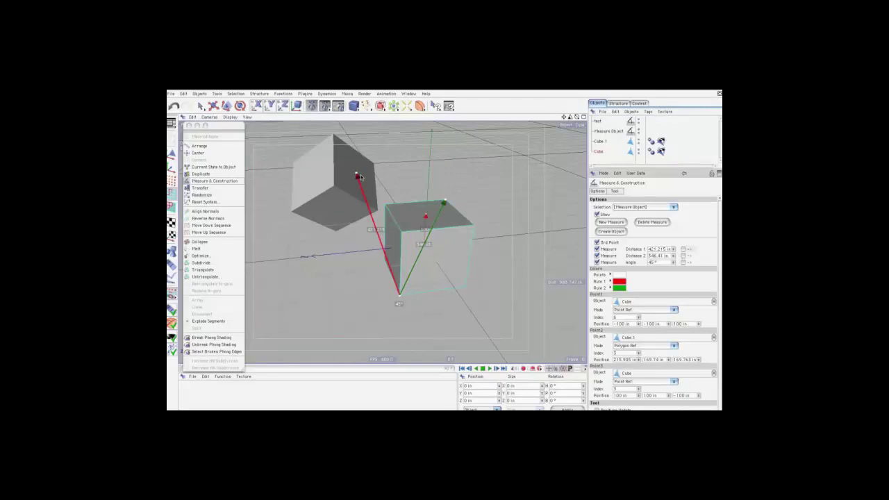
click(602, 122)
Add an XPresso tag to the test object and move its editor aside
click(602, 111)
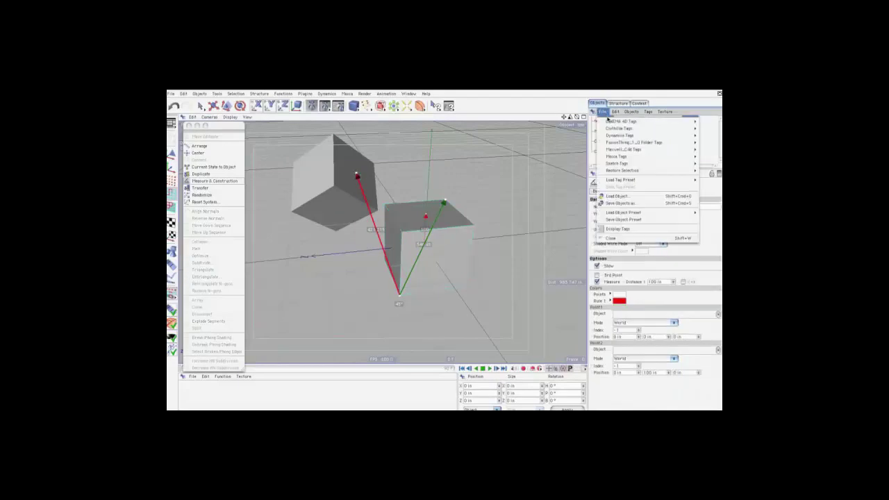
click(566, 307)
drag(438, 211, 686, 203)
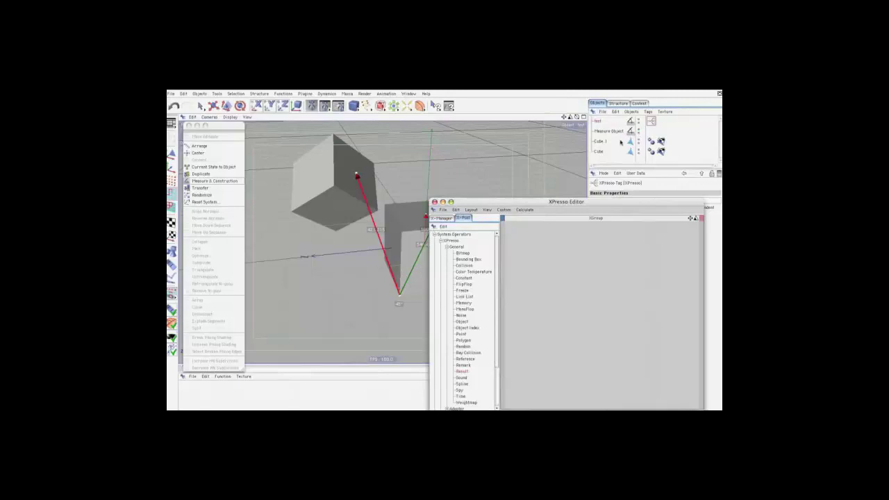
Add a Measure Object node with an Angle output, close the editor, and resume measuring
drag(606, 132, 590, 263)
click(601, 262)
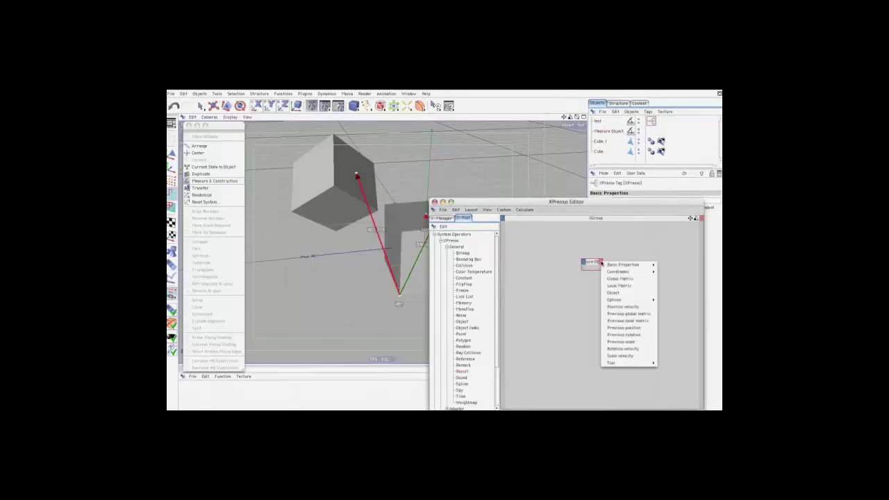
mouse_move(616, 300)
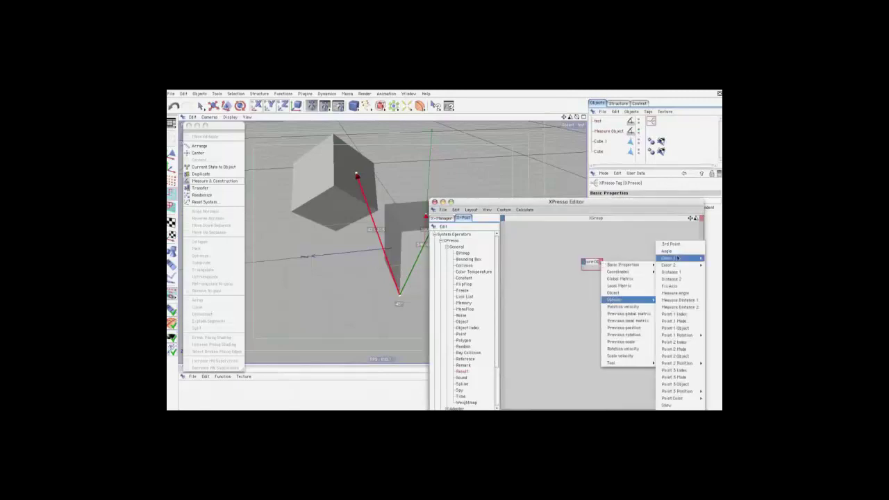
click(667, 251)
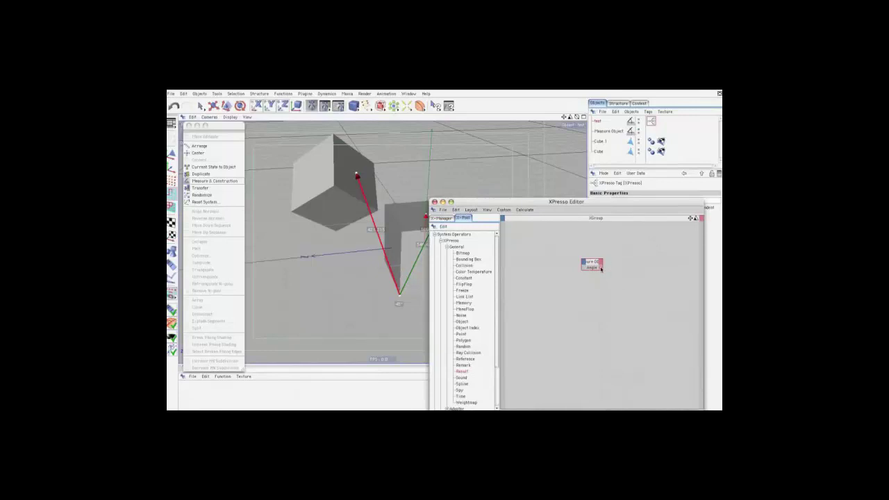
scroll(497, 328, down, 3)
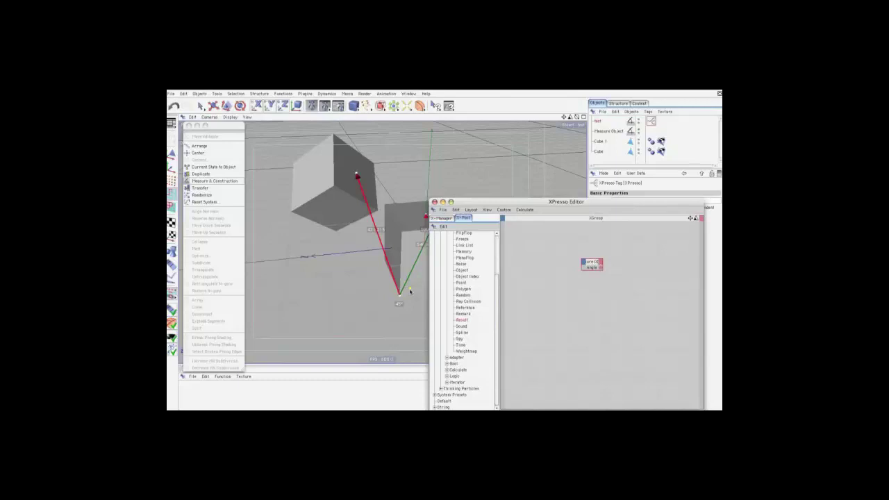
click(434, 202)
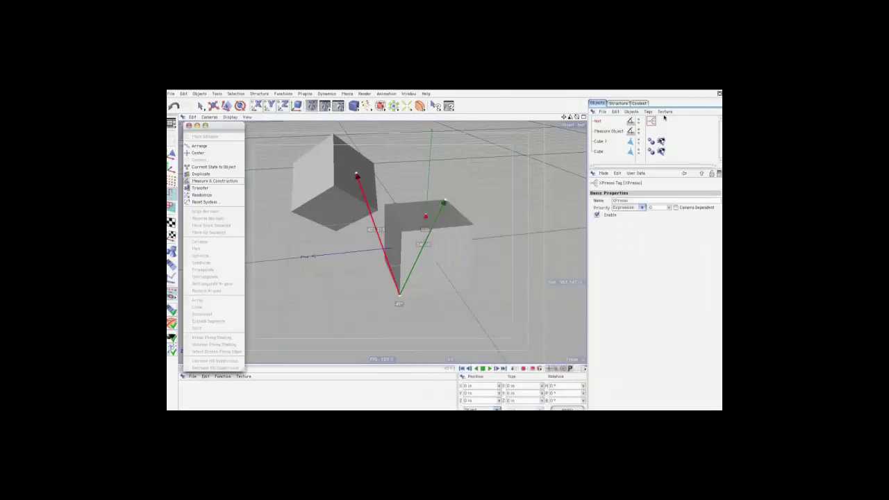
click(225, 182)
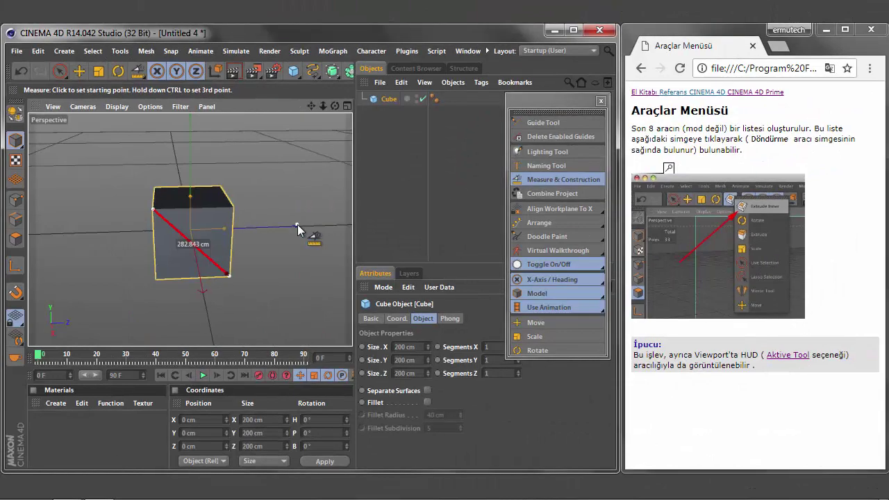
Close all scenes without saving changes
click(17, 51)
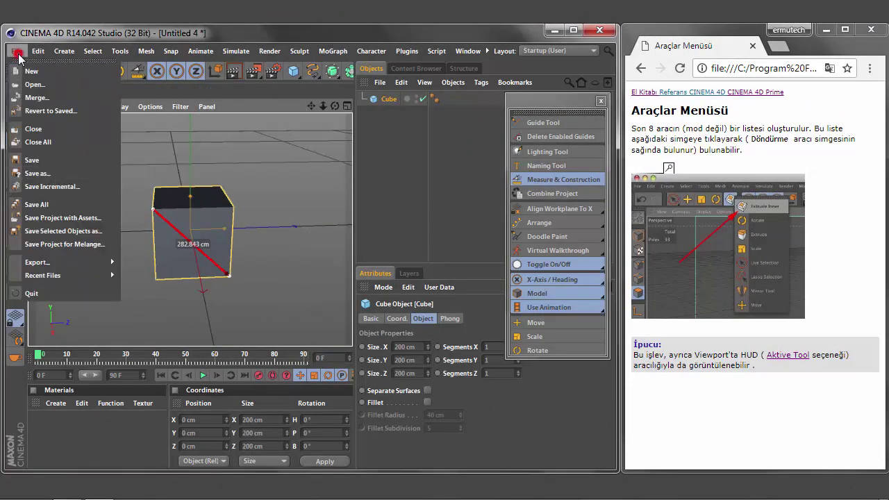
click(53, 144)
click(460, 309)
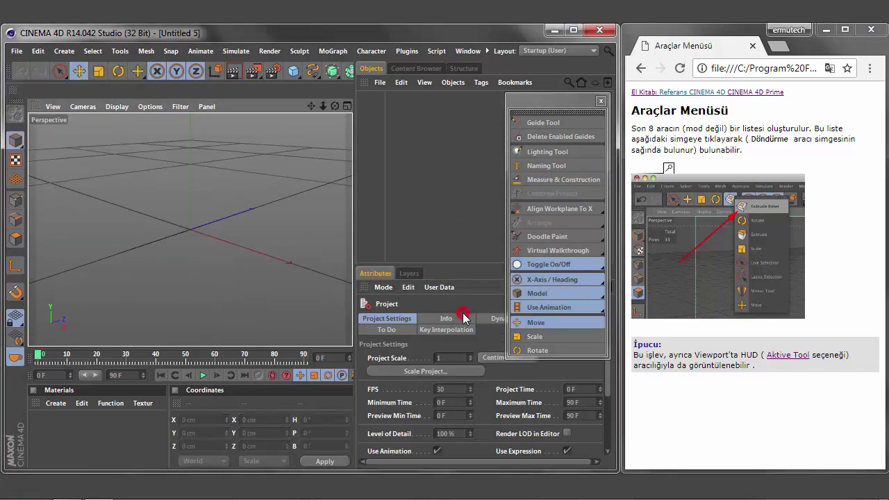
Start a fresh 100 cm measurement in Untitled 5 with a larger Attributes panel
click(553, 180)
drag(437, 266, 438, 115)
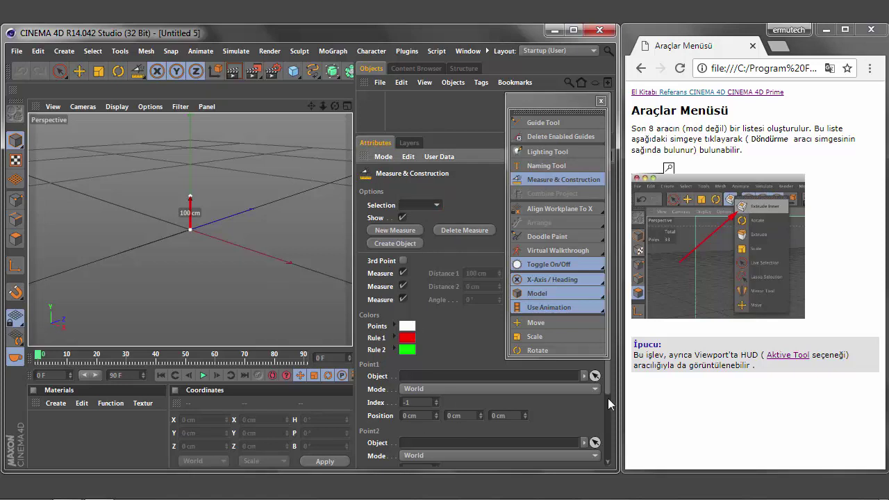
drag(608, 403, 612, 462)
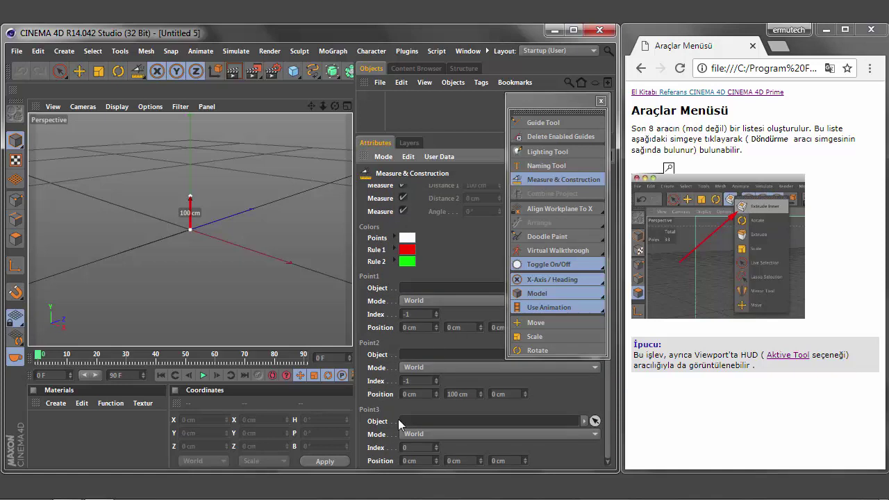
click(143, 76)
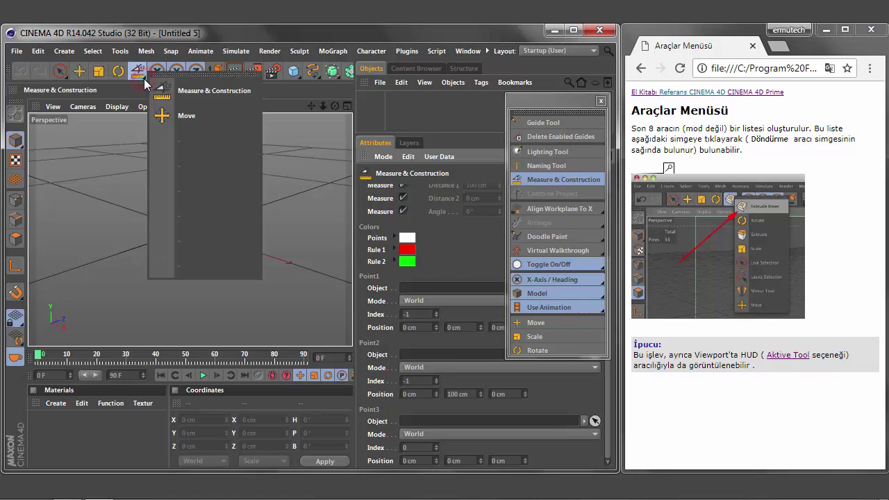
click(145, 82)
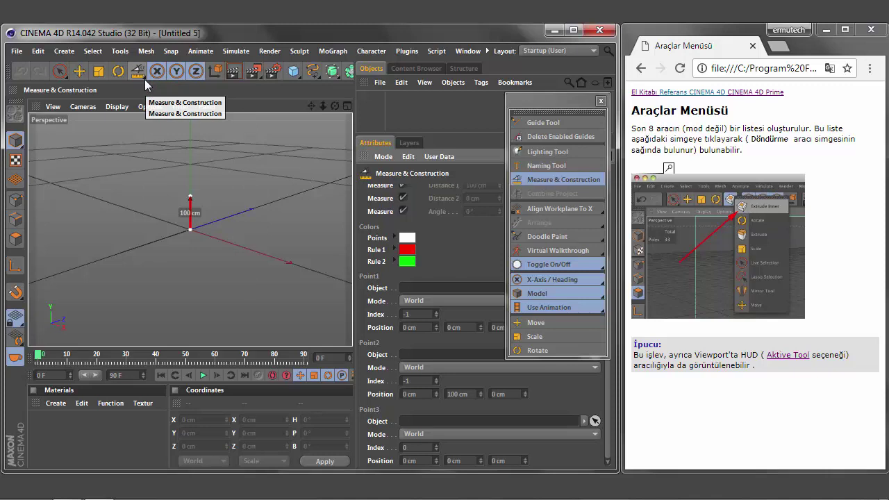
Close to an empty Untitled 6 scene and add a 200 cm cube
click(18, 50)
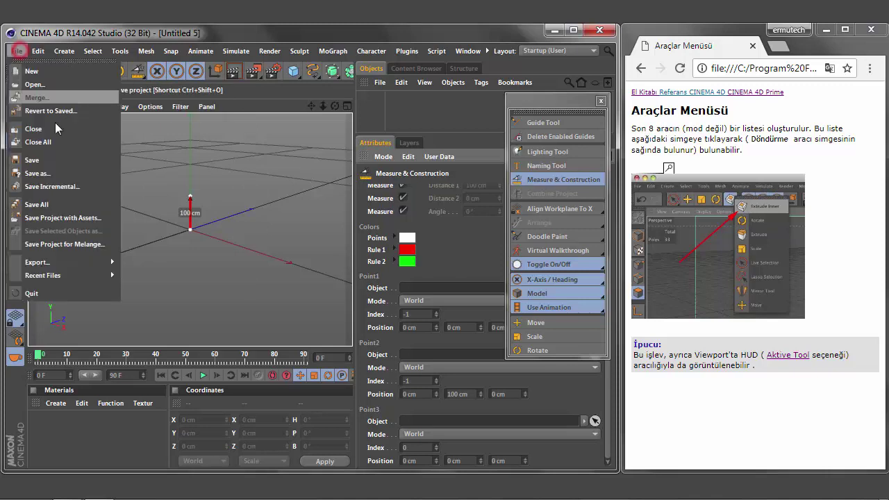
click(59, 142)
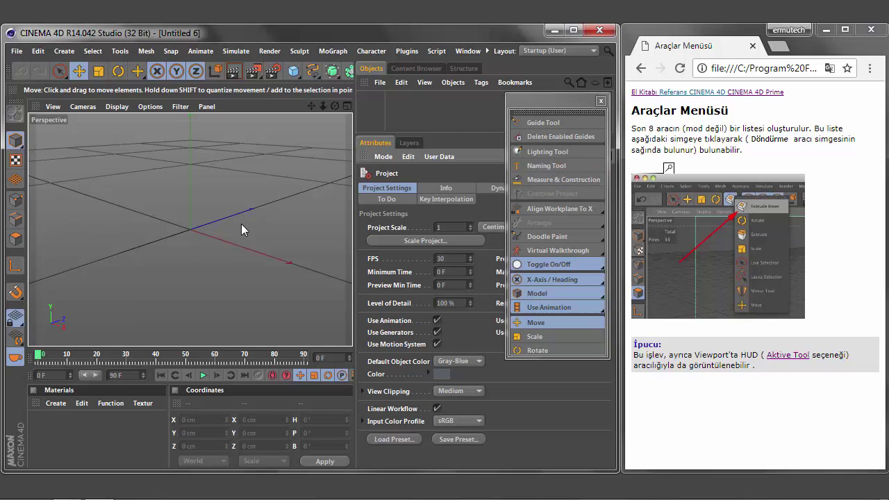
mouse_move(450, 133)
mouse_down()
mouse_move(447, 294)
mouse_move(445, 282)
mouse_up()
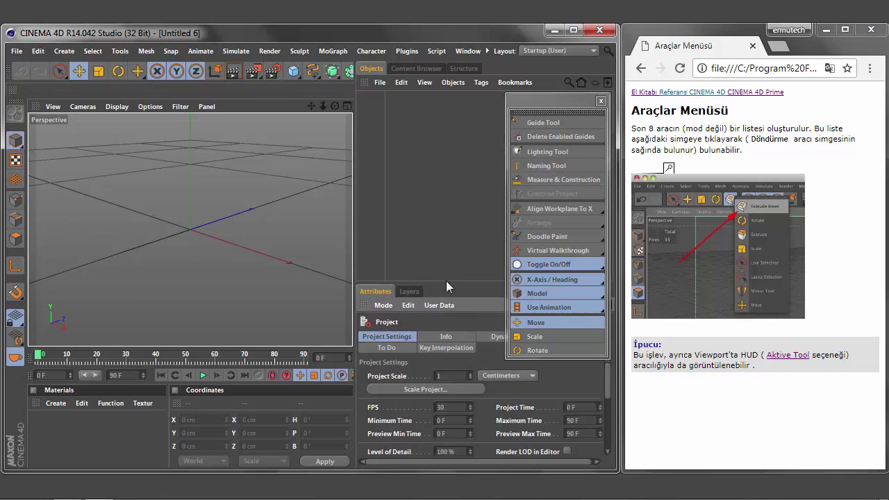
click(293, 72)
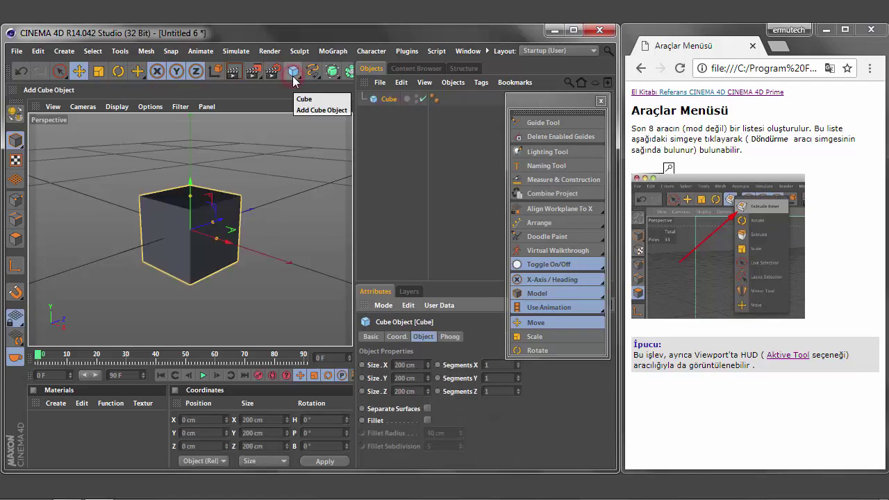
Run Combine Project by Material, re-add the cube, and run it again, getting an unknown error
click(548, 196)
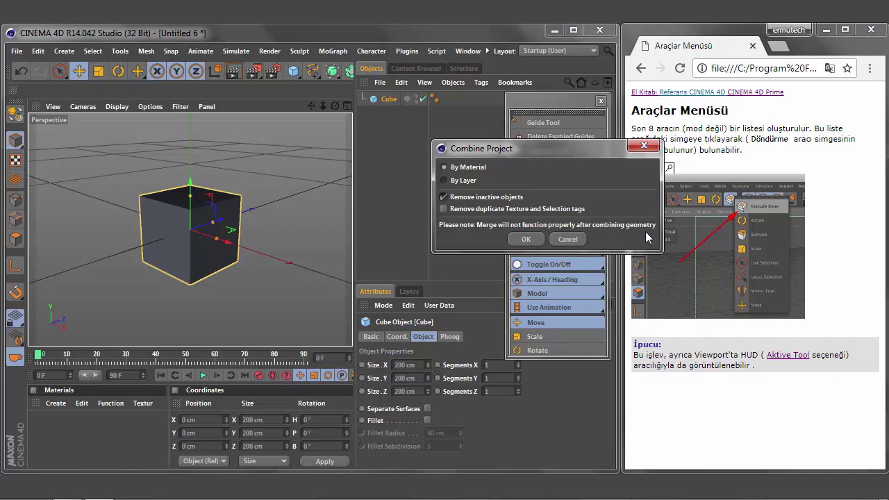
click(527, 239)
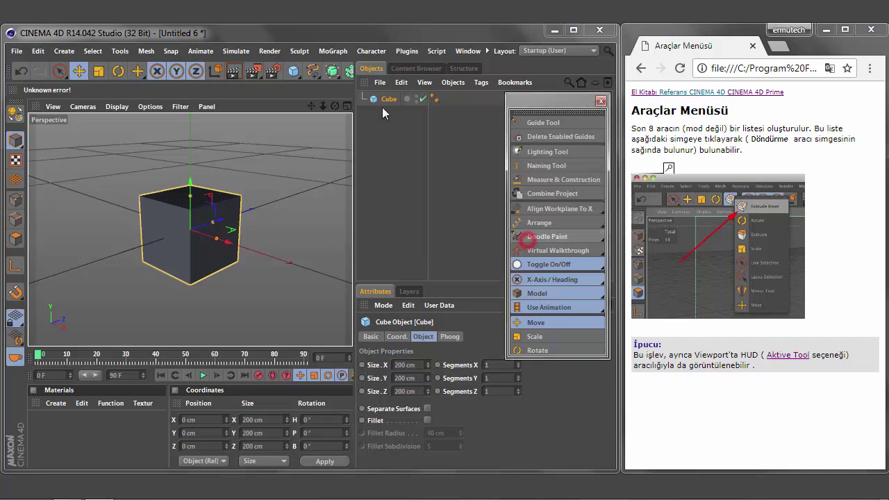
key(Delete)
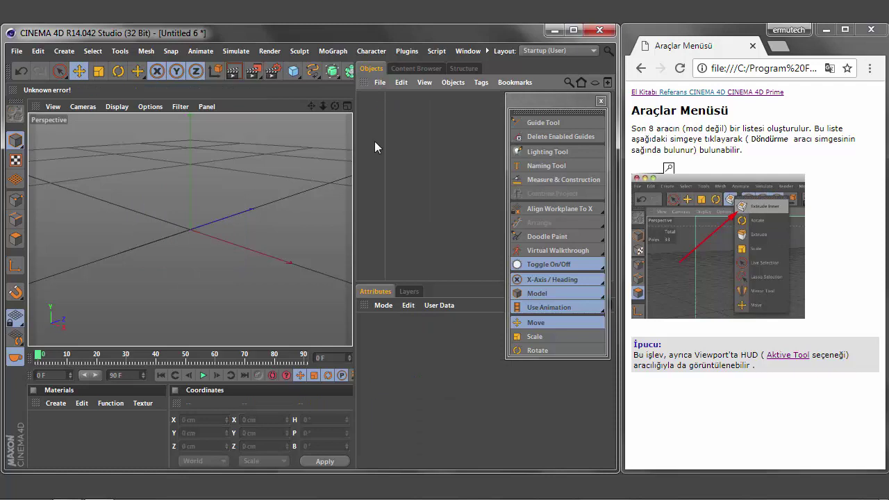
click(292, 71)
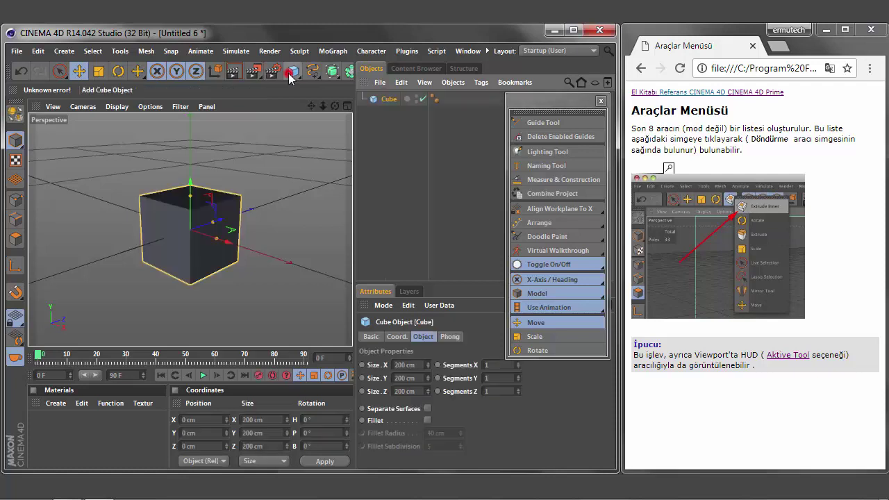
click(542, 198)
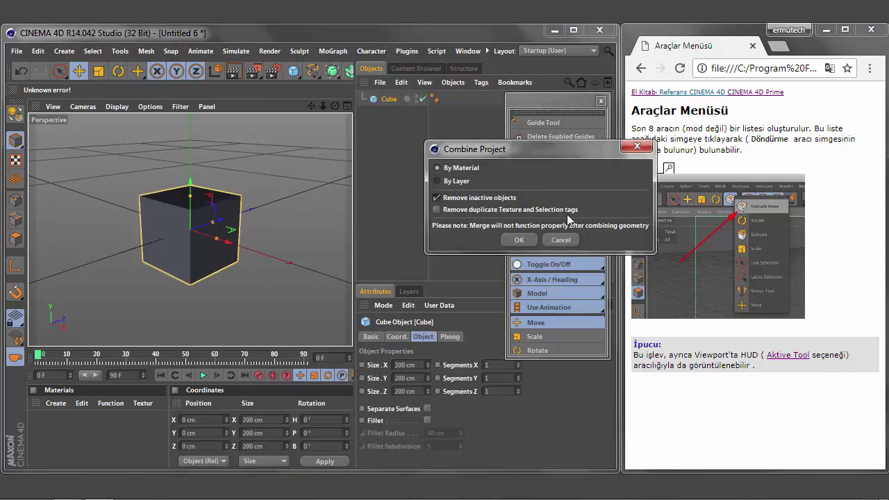
click(520, 240)
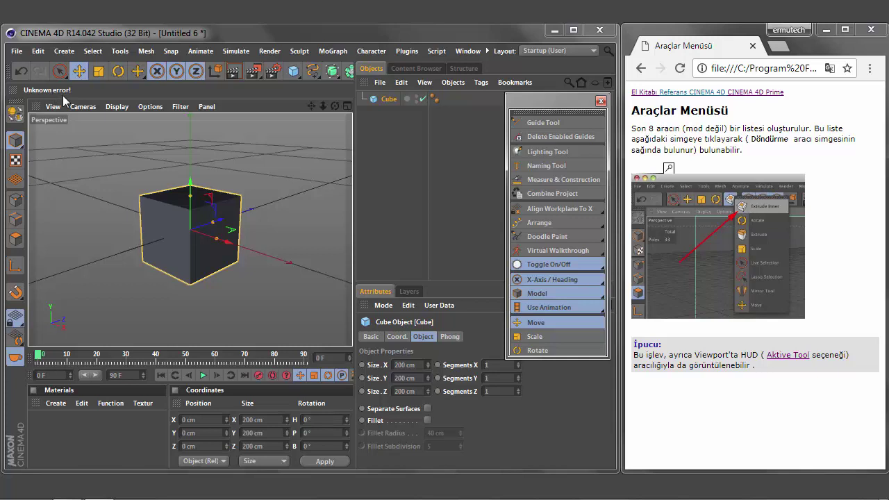
click(15, 53)
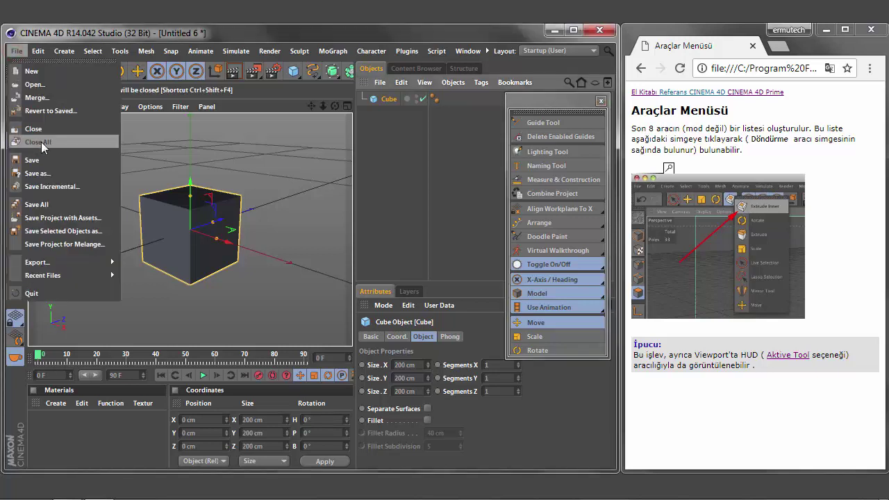
Close the cube scene unsaved, float the Align Workplane commands in a palette, and stand the workplane upright
click(38, 142)
click(458, 313)
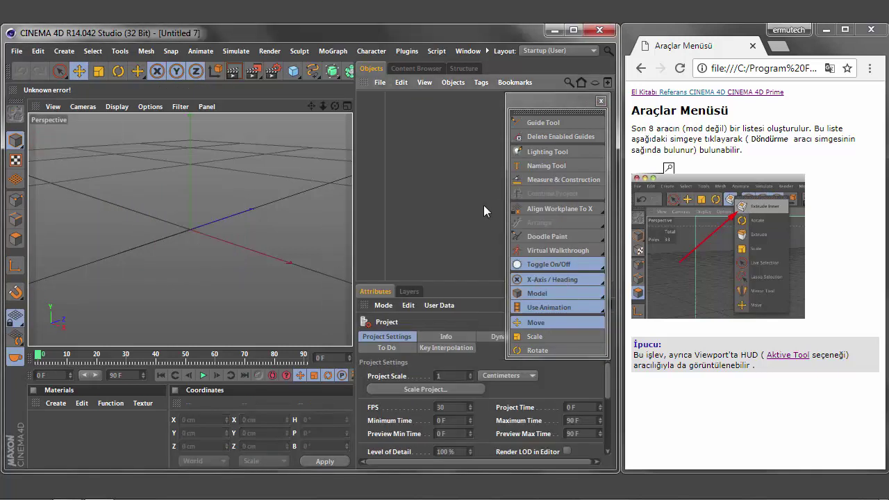
click(601, 211)
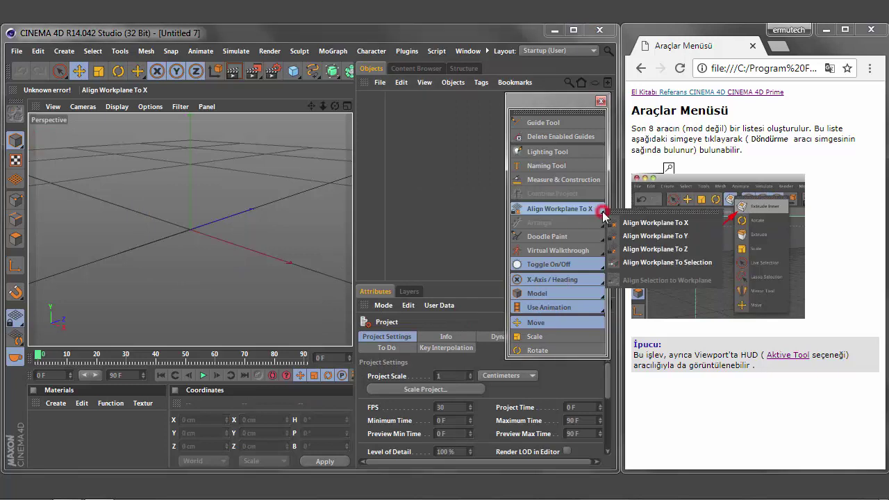
drag(625, 212, 405, 193)
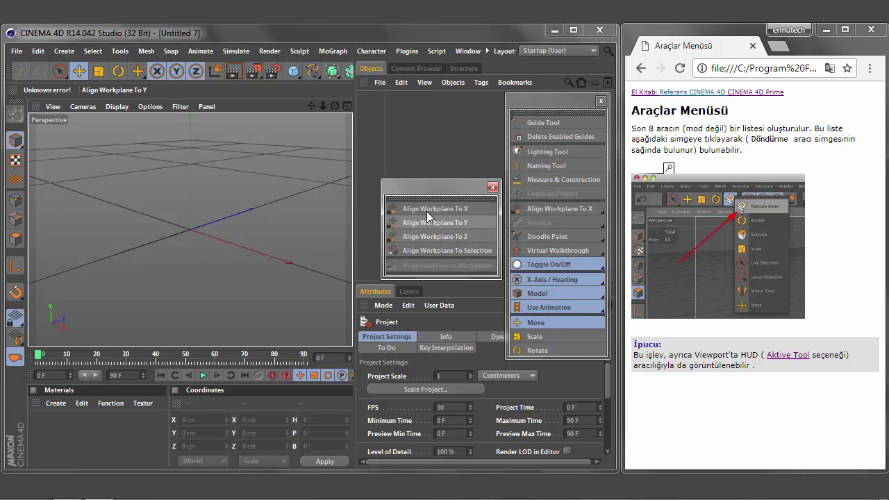
click(22, 325)
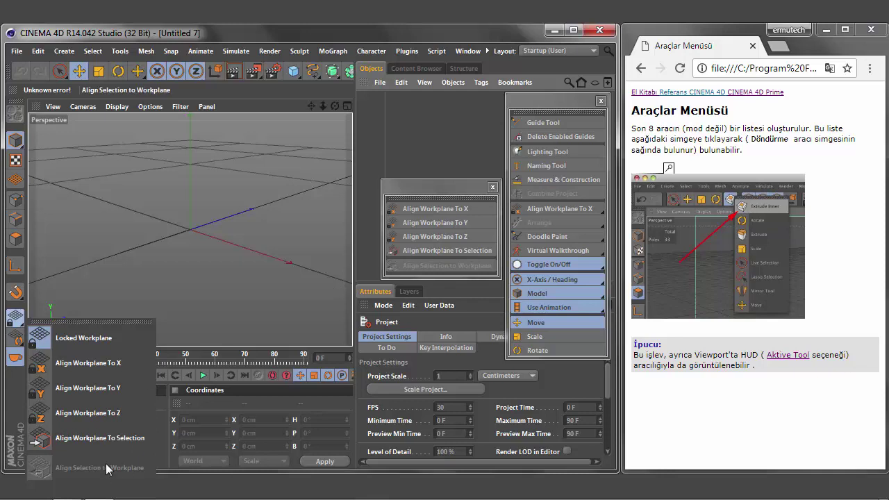
click(429, 211)
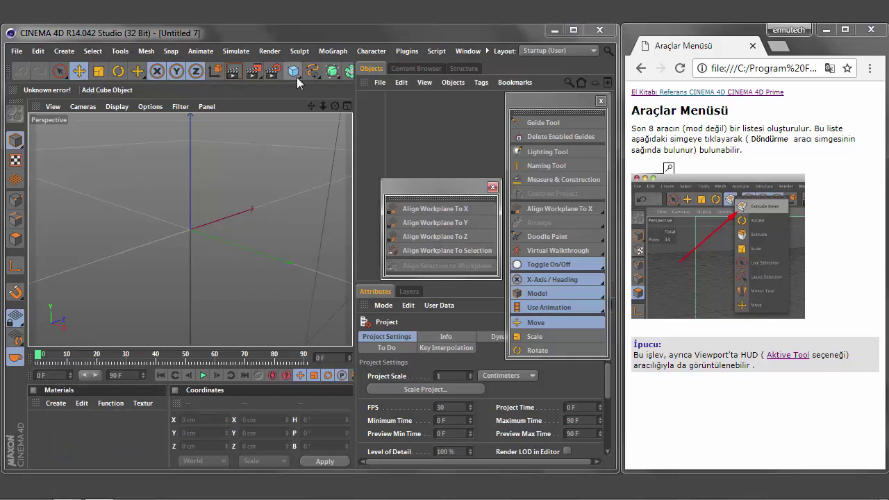
Close to a fresh Untitled 8 scene and add a cube
click(16, 51)
click(27, 145)
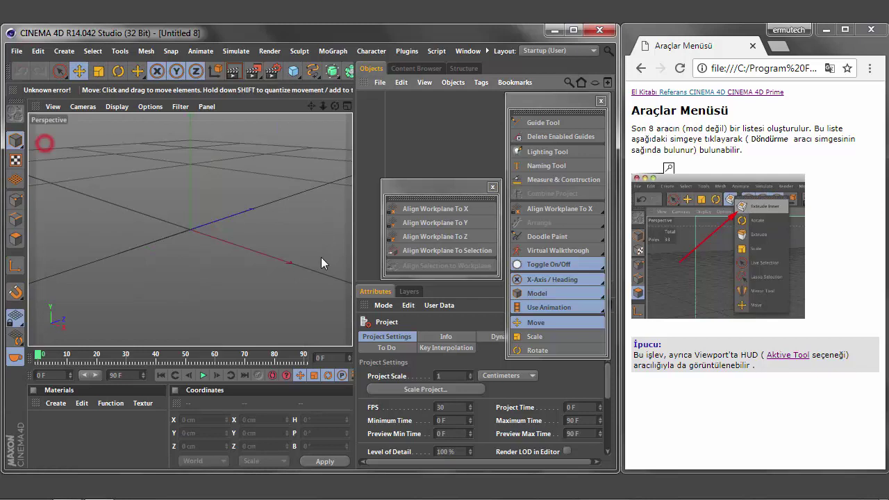
click(292, 73)
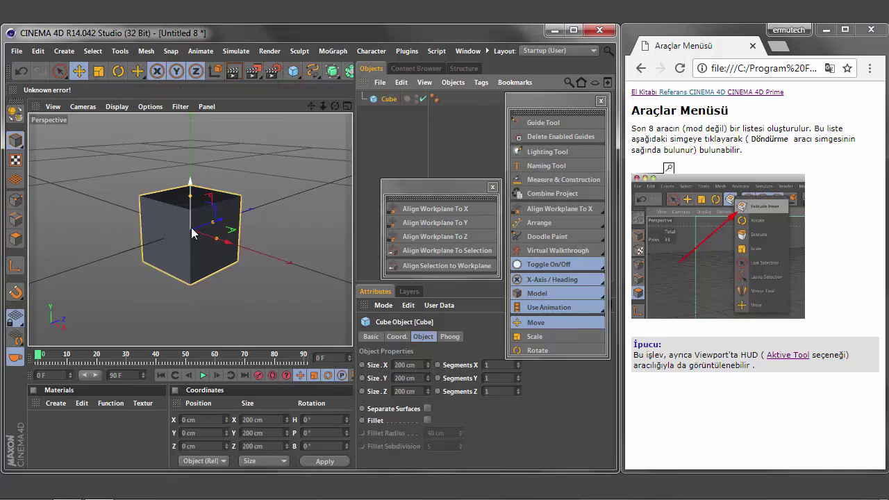
Try aligning the workplane to X and back to the floor, undo, then align it to Z
click(426, 211)
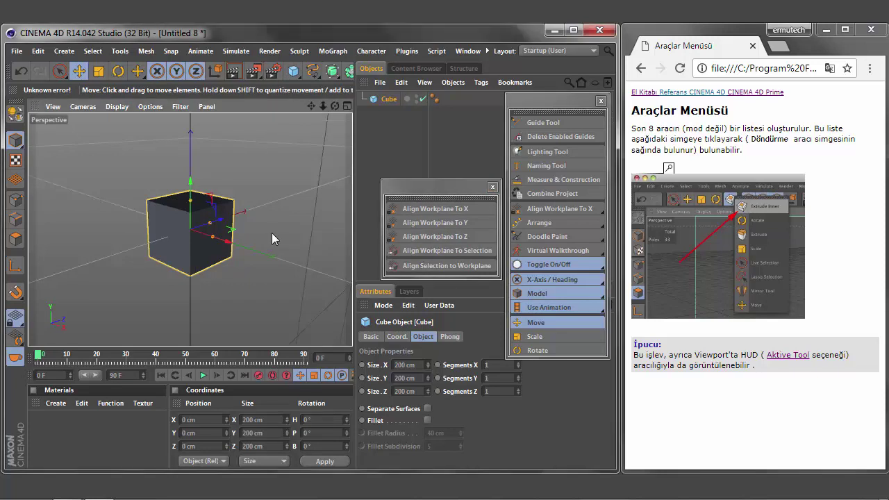
scroll(271, 233, down, 2)
drag(311, 106, 271, 106)
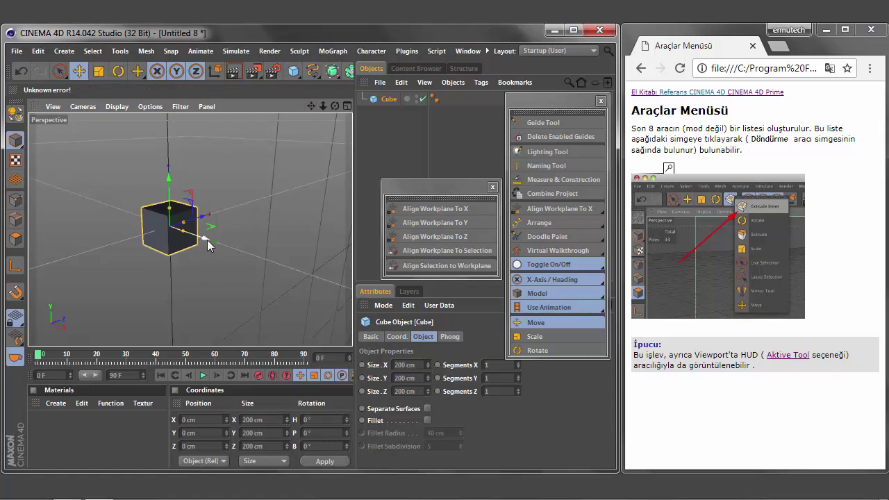
click(427, 223)
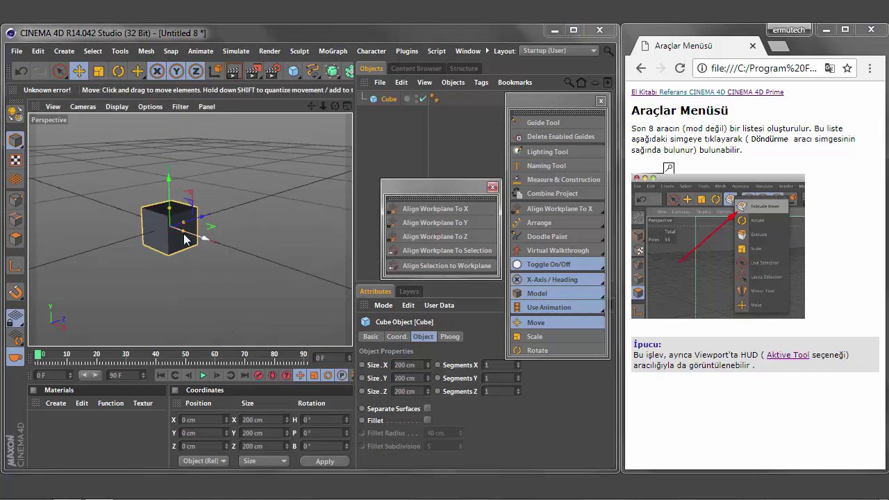
key(ctrl+z)
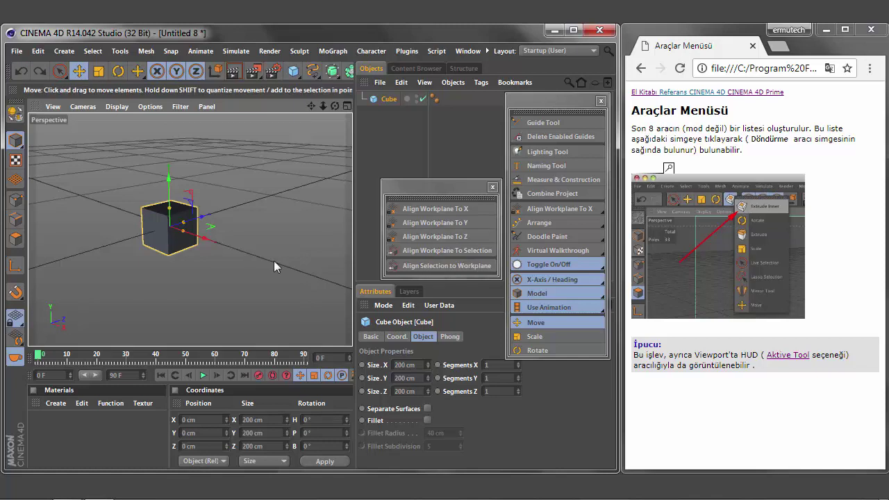
click(446, 238)
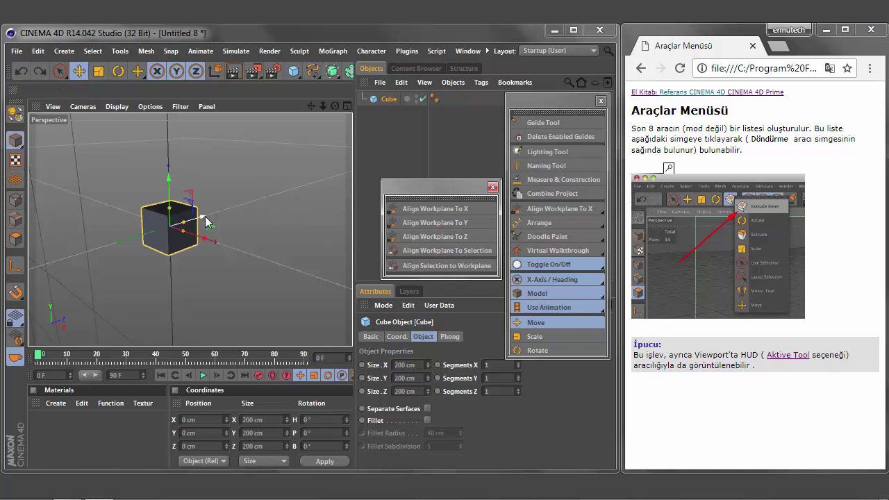
Move the cube to X 109.272, Y -55.297, Z 89.227 cm
drag(169, 178, 169, 188)
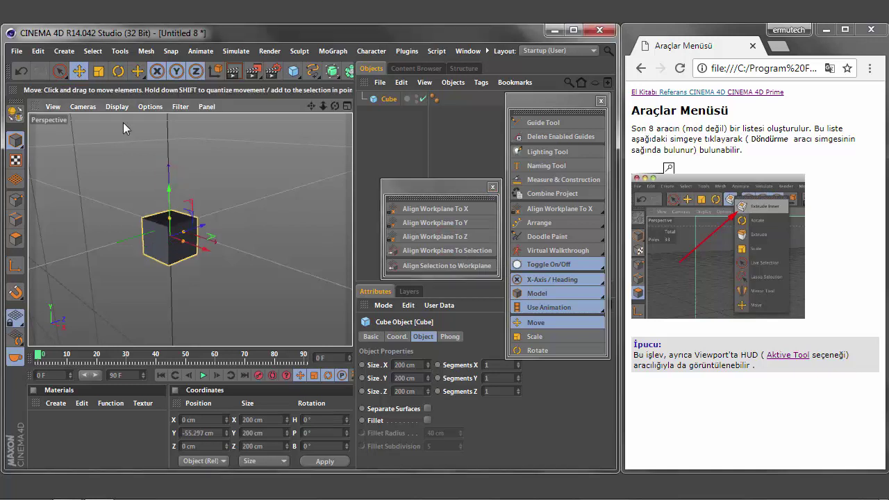
drag(206, 256, 222, 257)
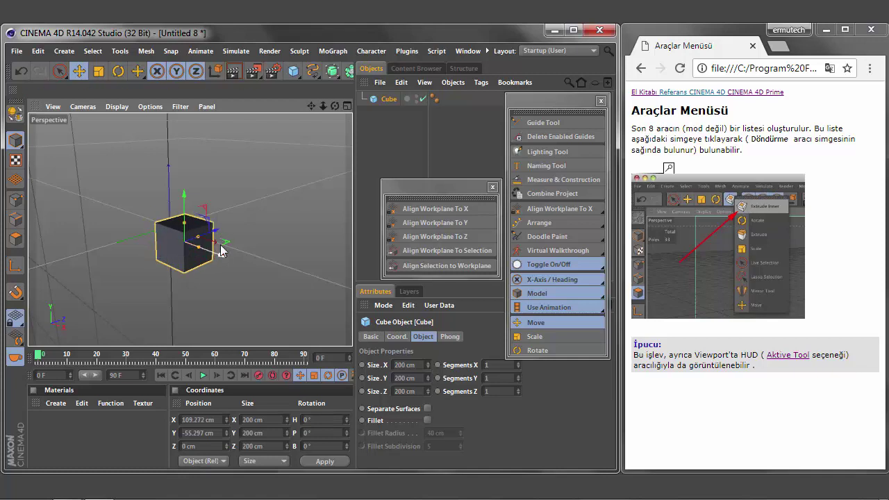
drag(217, 248, 229, 234)
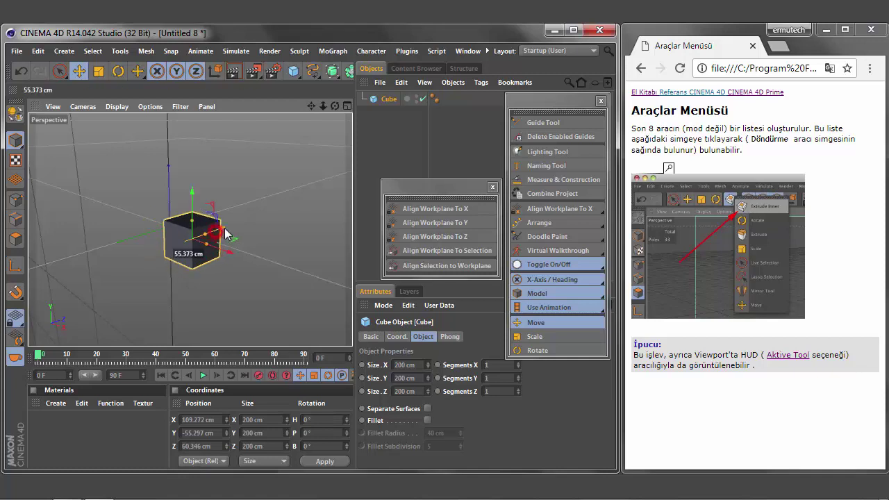
Align the workplane to Y, Z and the cube, then align the cube to the workplane
click(433, 224)
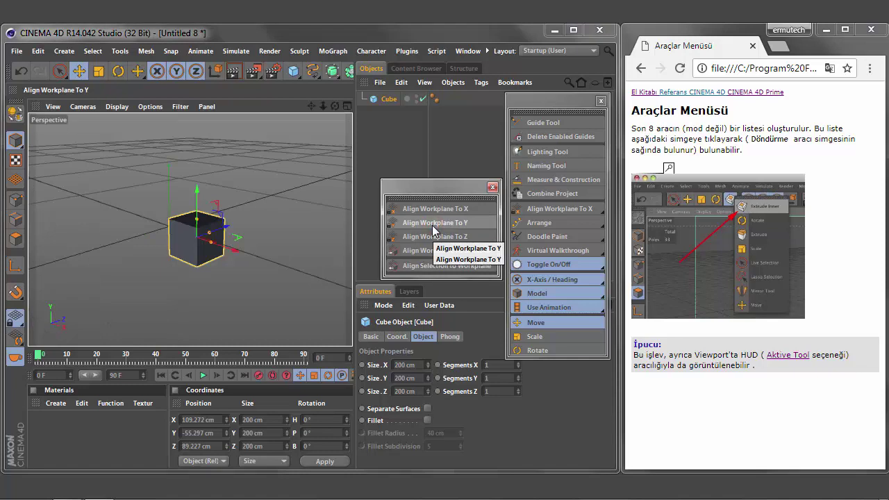
click(433, 237)
click(432, 250)
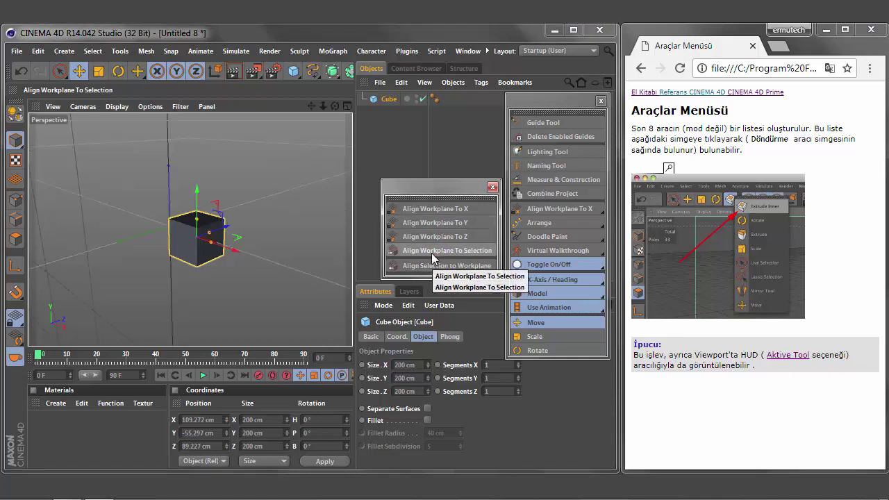
click(432, 253)
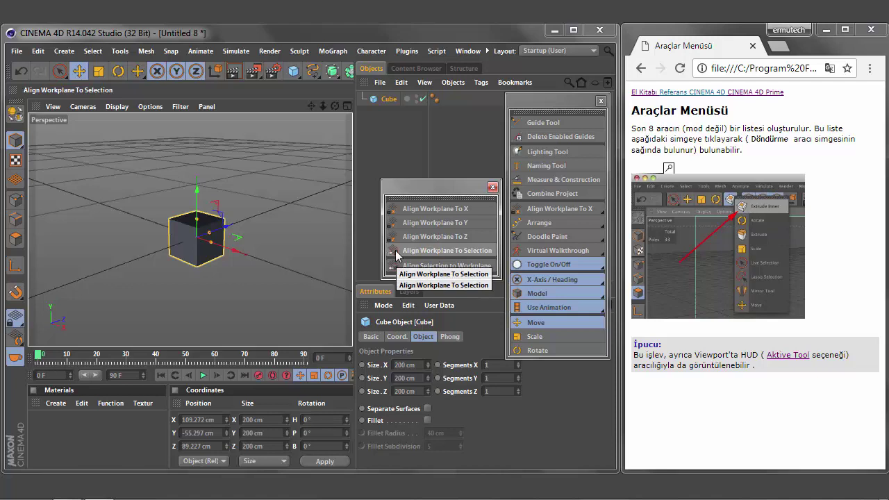
click(430, 267)
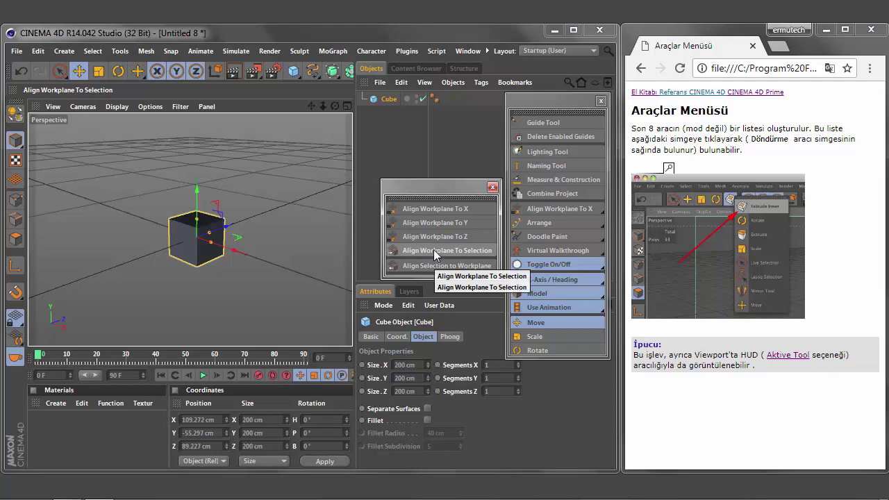
click(434, 252)
click(435, 267)
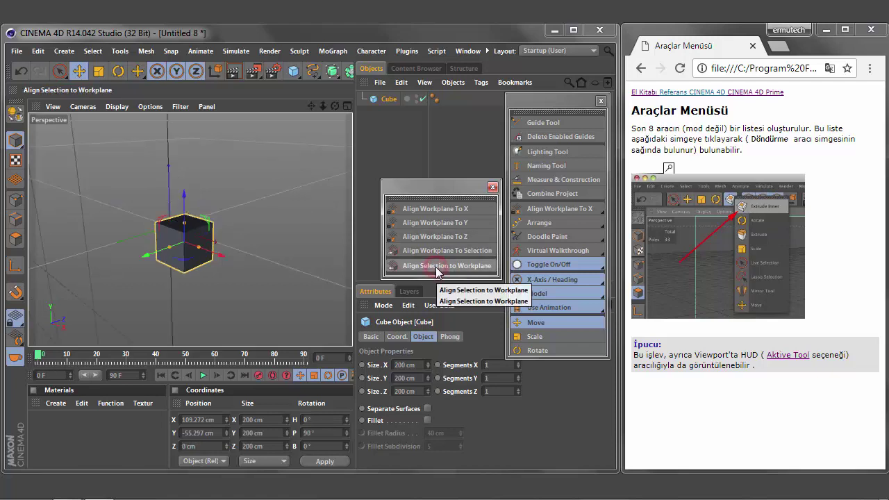
Cycle the workplane through ground, Z, X and Y, aligning the cube to it each time
click(426, 224)
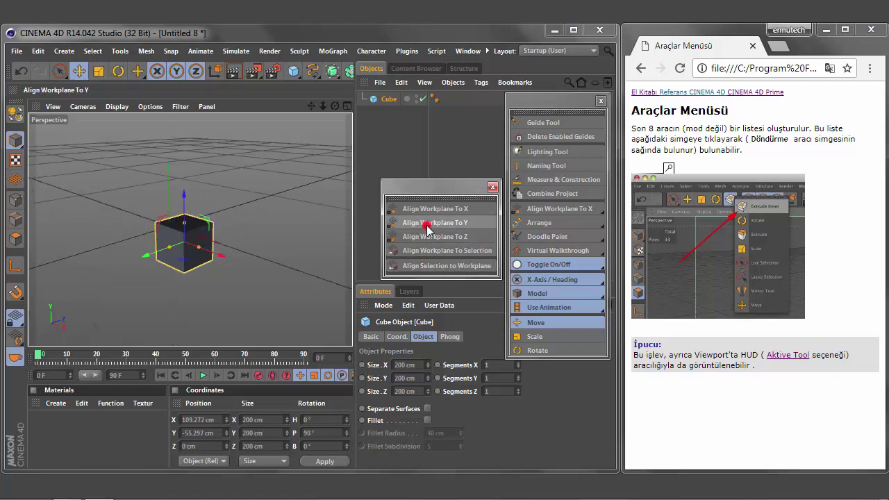
click(426, 269)
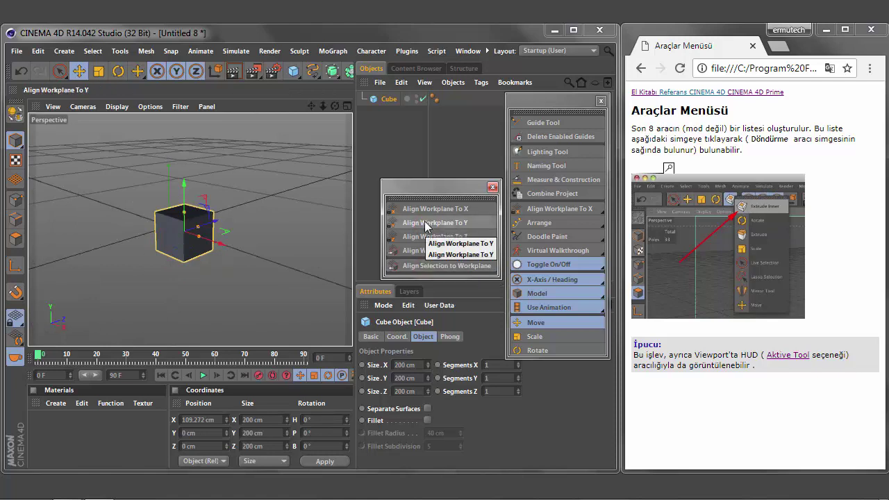
click(423, 237)
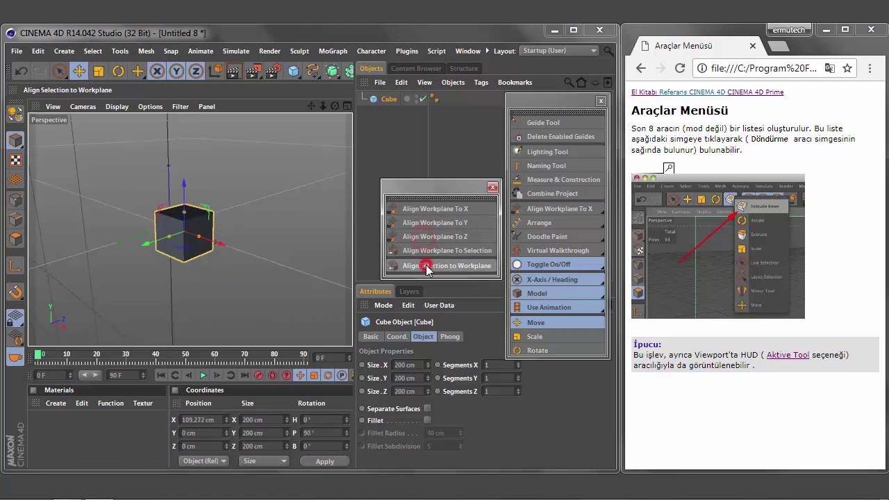
click(423, 210)
click(432, 266)
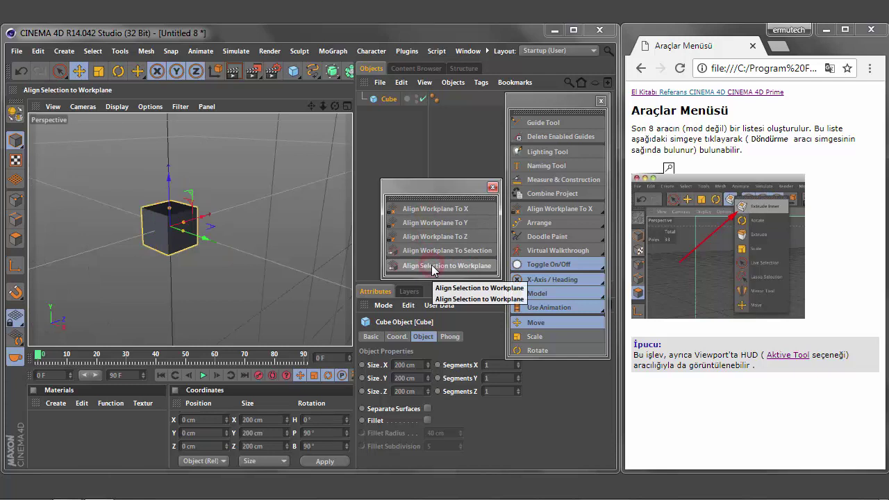
click(425, 223)
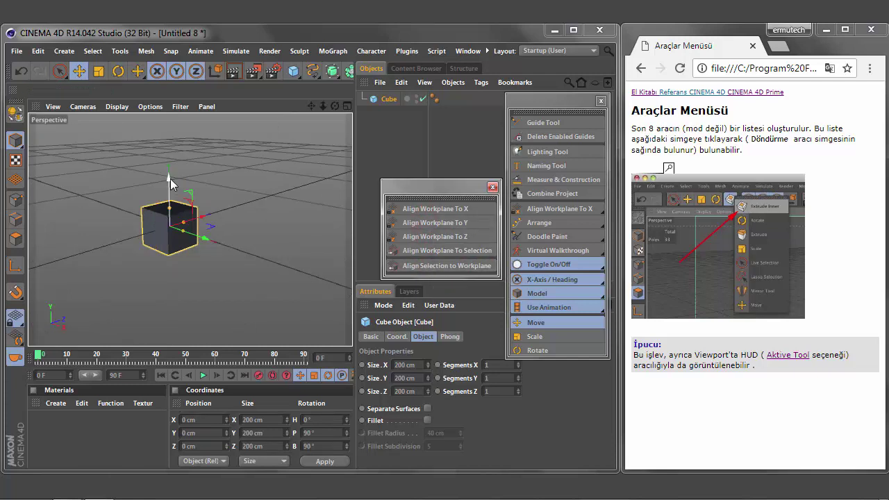
click(435, 266)
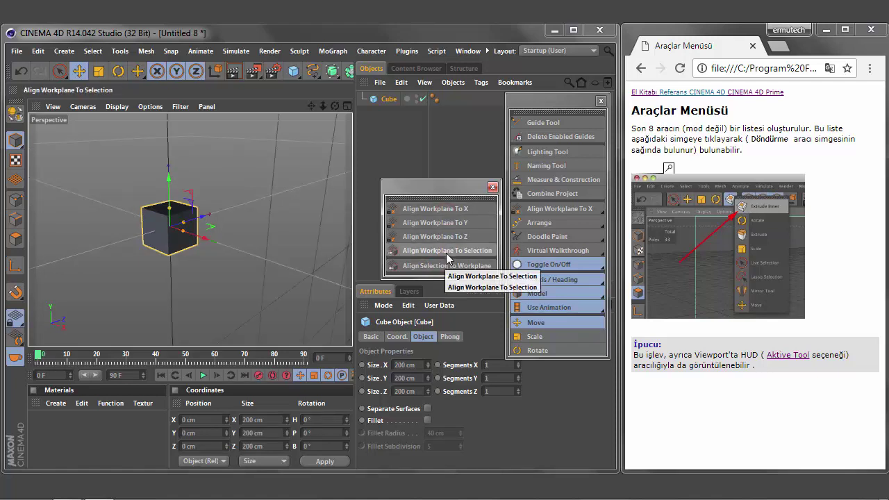
Realign the workplane to the cube a few times, then close the workplane alignment palette
click(438, 254)
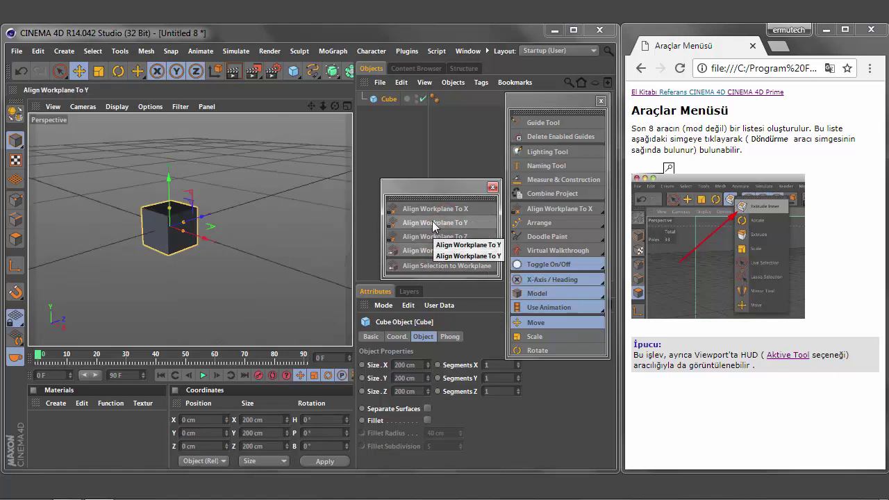
click(435, 253)
click(436, 236)
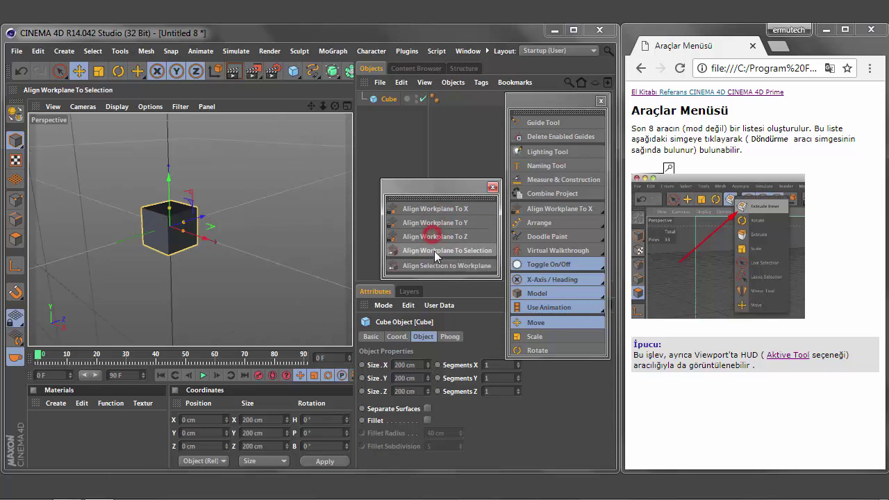
click(436, 251)
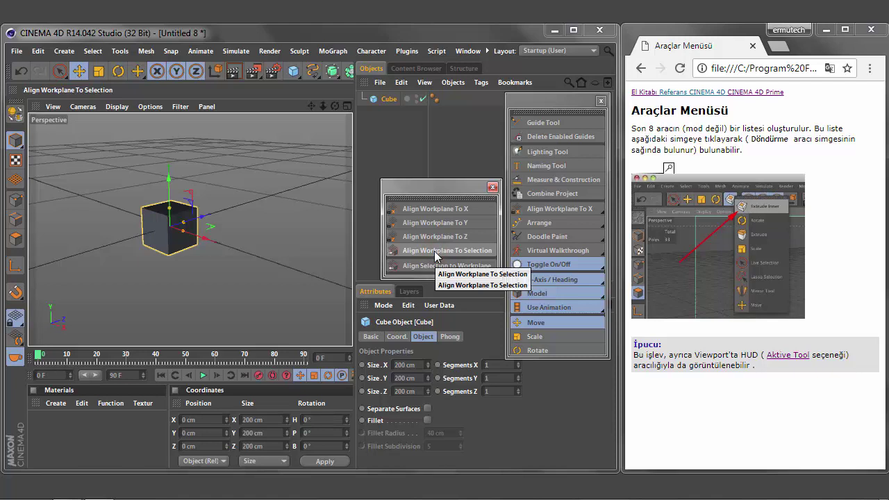
click(492, 187)
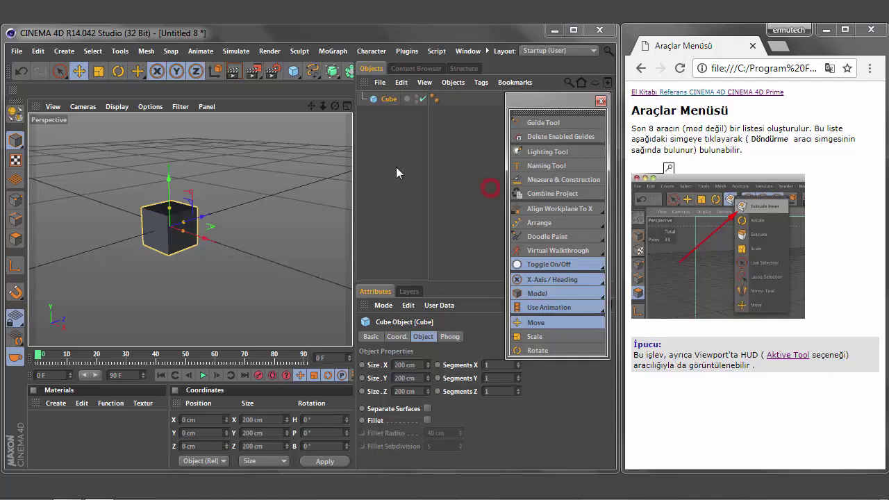
click(16, 50)
Close the current project without saving, add a cube, and tear off the Arrange commands as a floating palette
click(28, 127)
click(455, 306)
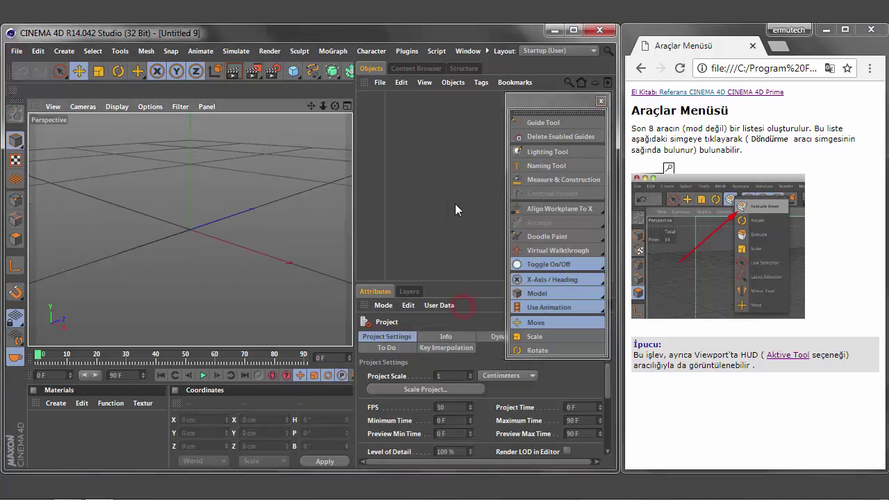
click(295, 74)
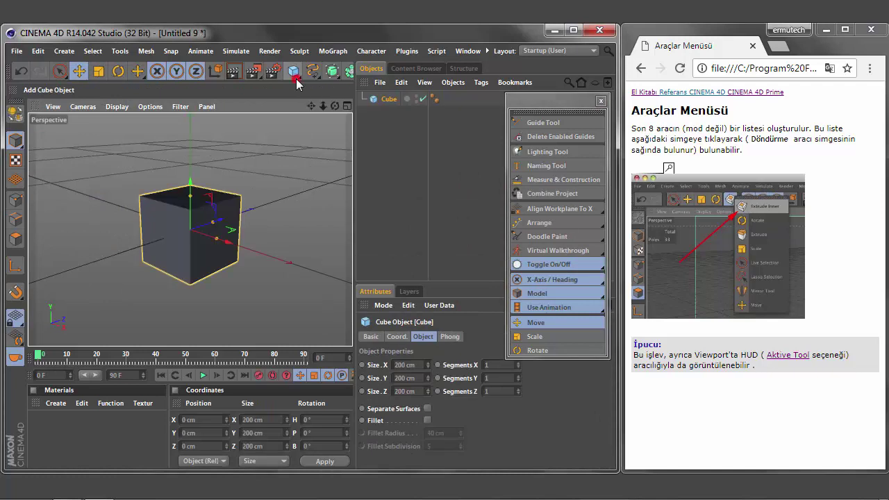
click(603, 228)
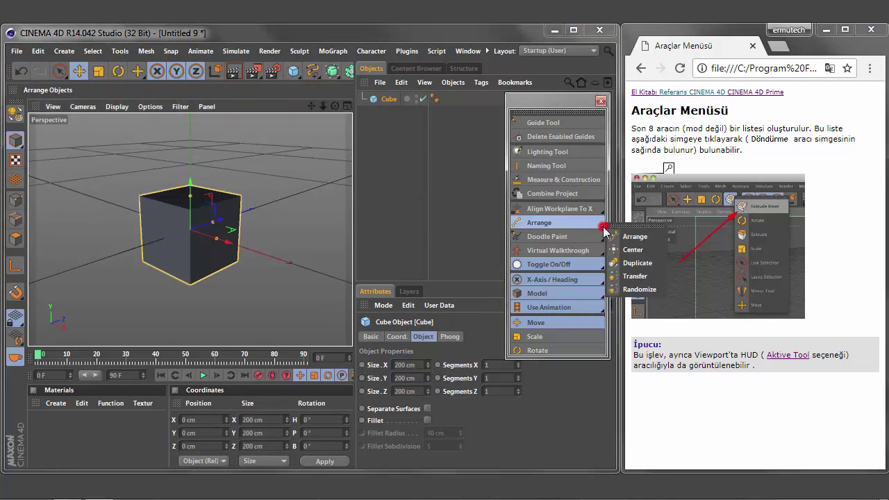
mouse_move(624, 219)
mouse_down()
mouse_move(456, 201)
mouse_move(460, 194)
mouse_up()
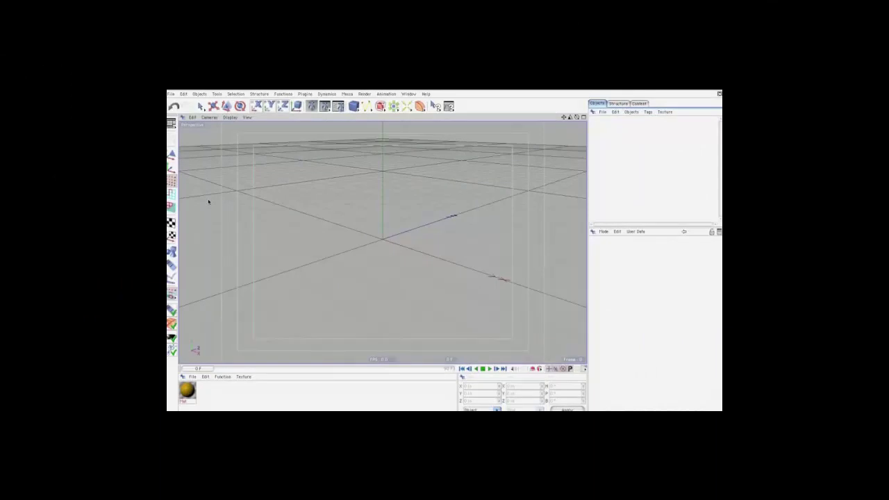
Add a particle emitter and a cube to the scene, with the cube selected
click(198, 94)
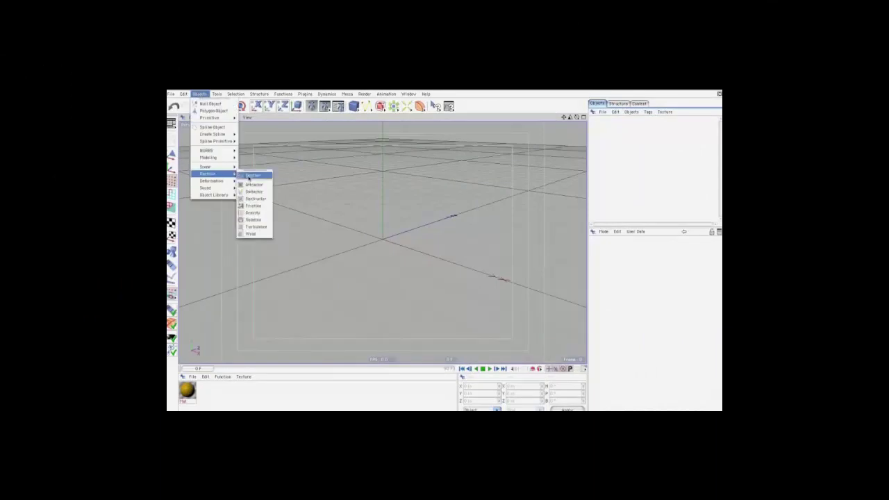
click(251, 177)
drag(354, 105, 368, 116)
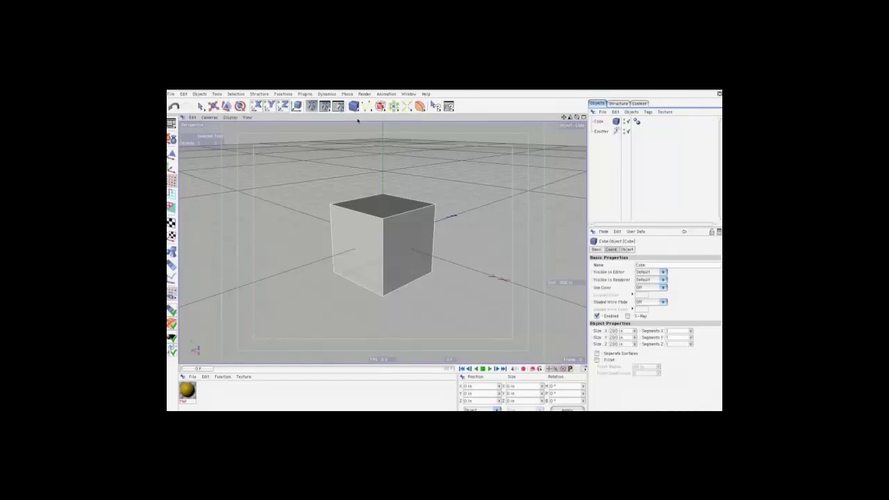
click(599, 122)
Size the cube to 20 x 200 x 20 so it becomes a tall post
double_click(615, 331)
text(20)
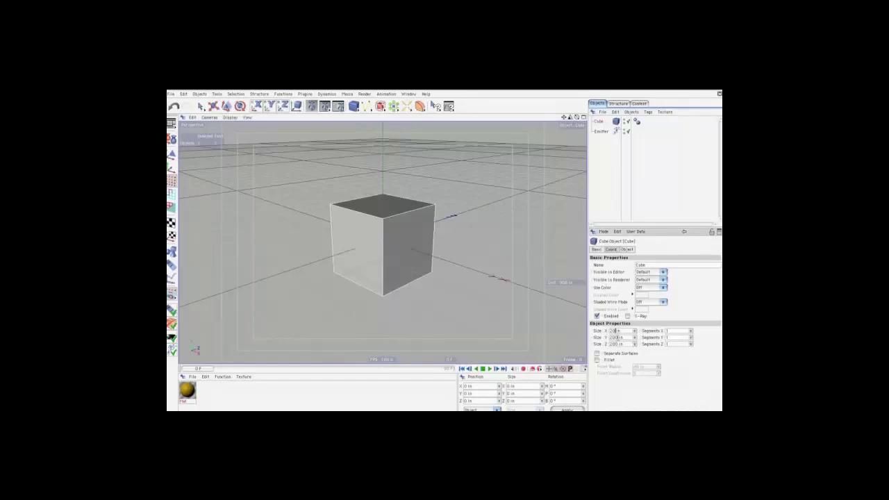
key(Tab)
text(20)
key(Tab)
text(20)
key(Tab)
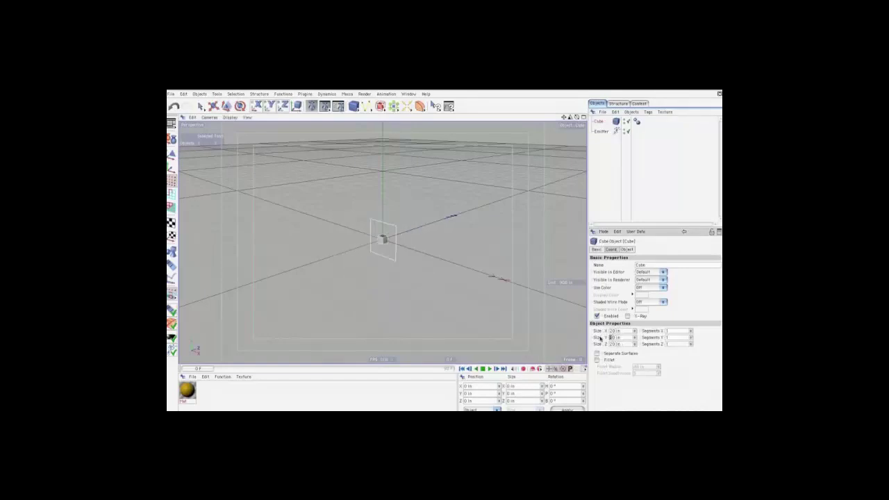
double_click(616, 338)
text(200)
key(Tab)
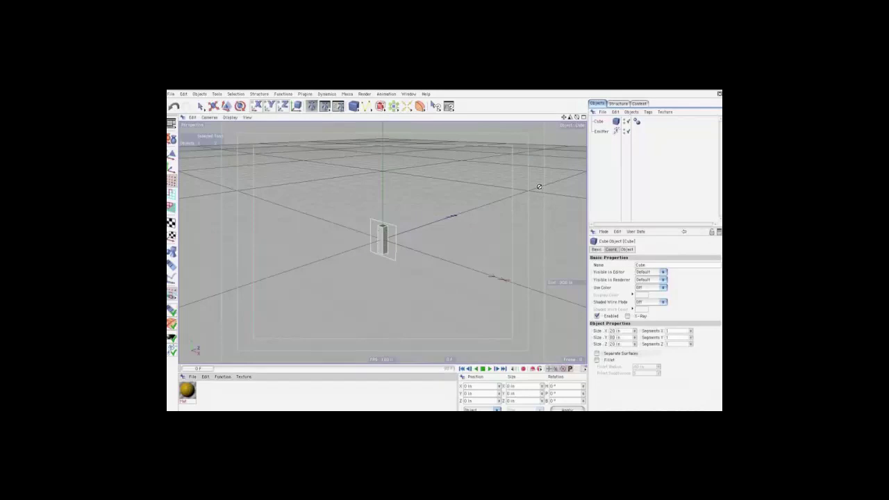
Apply the gold material, parent the cube under the Emitter, and play the animation to emit posts
mouse_move(376, 252)
mouse_down()
mouse_move(599, 124)
mouse_move(602, 132)
mouse_up()
click(602, 132)
click(489, 369)
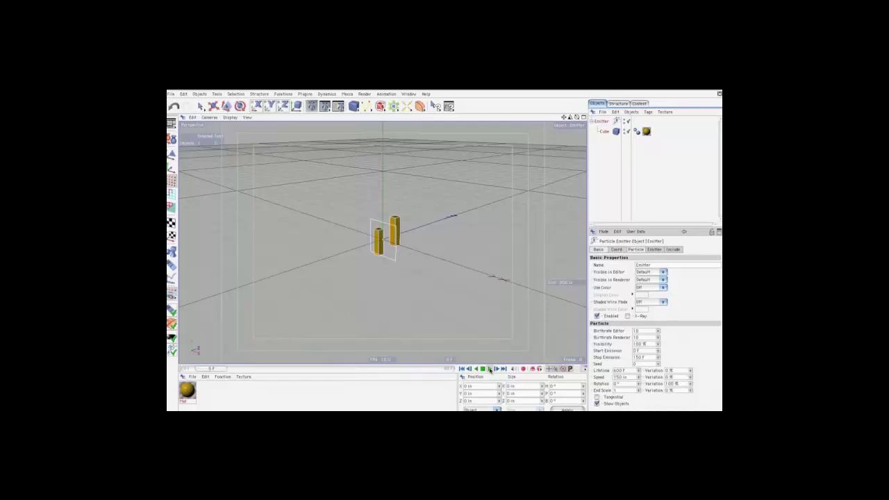
click(484, 368)
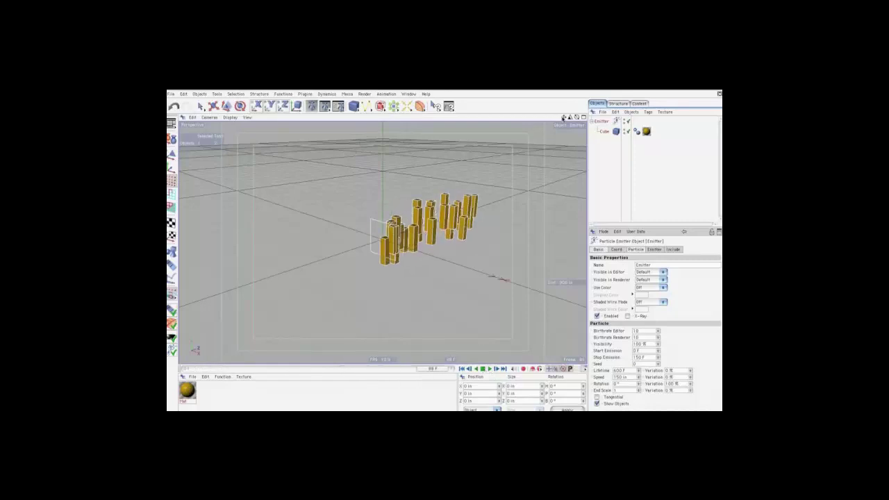
mouse_move(577, 117)
mouse_down()
mouse_move(445, 256)
mouse_move(335, 263)
mouse_up()
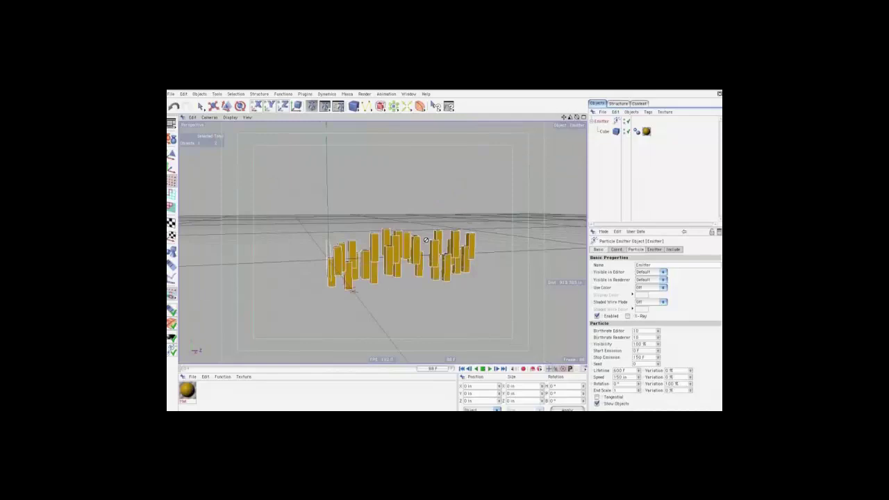
Select all of the Emitter's cube children and store them as a Selection object
click(601, 122)
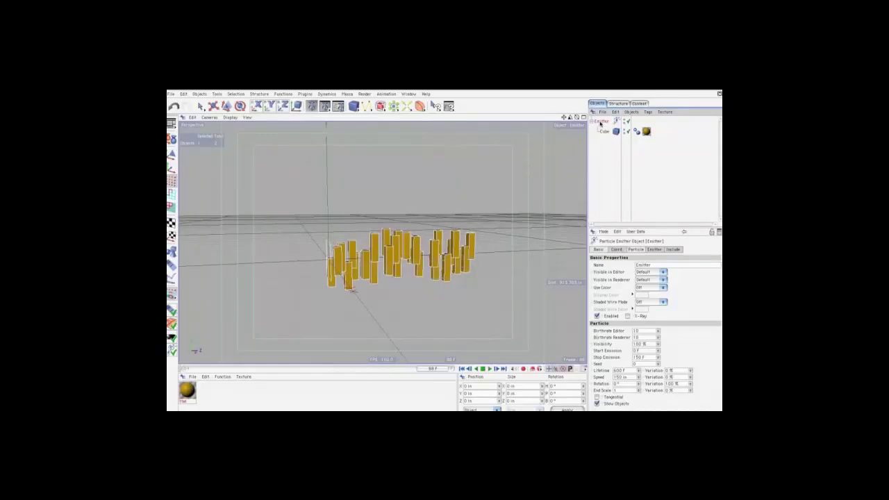
click(594, 123)
click(631, 111)
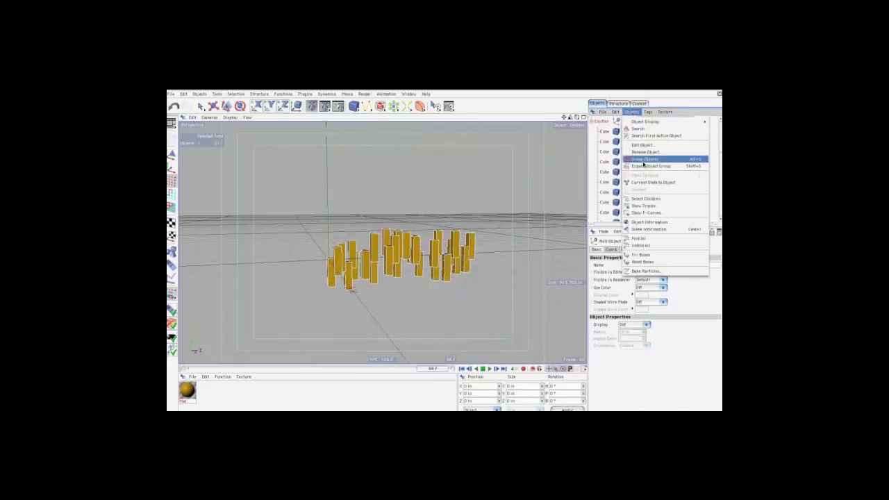
click(649, 199)
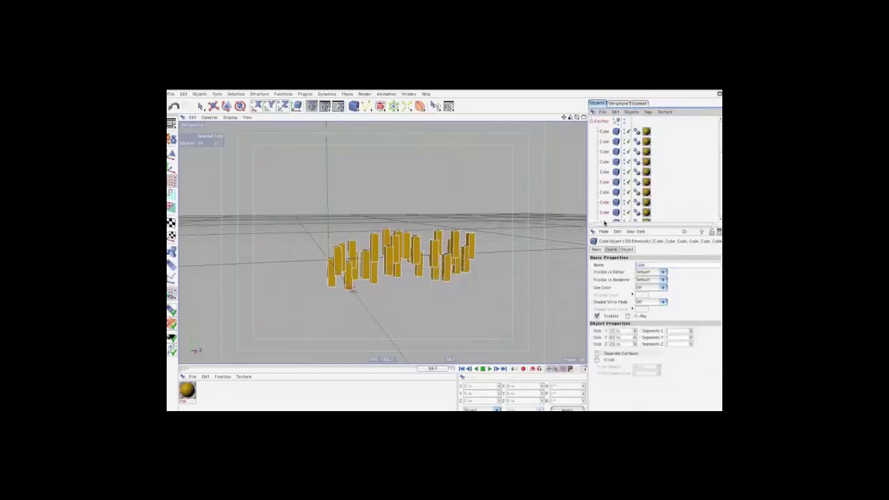
drag(402, 105, 452, 136)
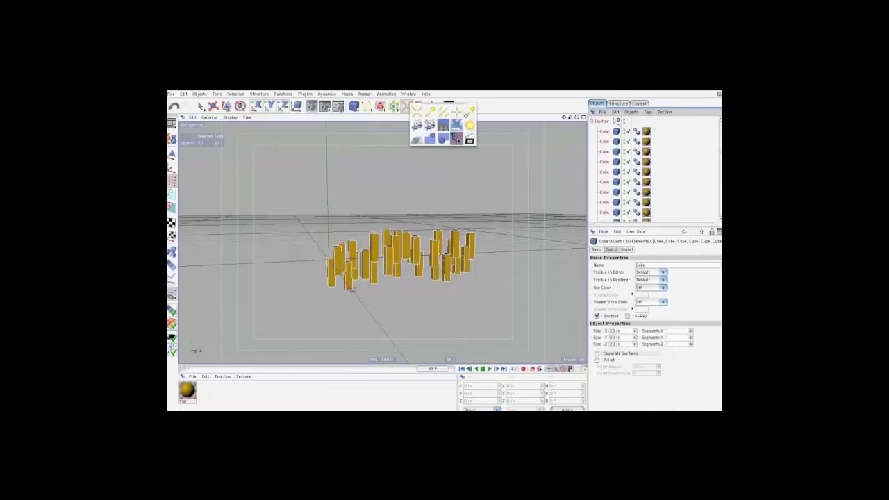
click(614, 325)
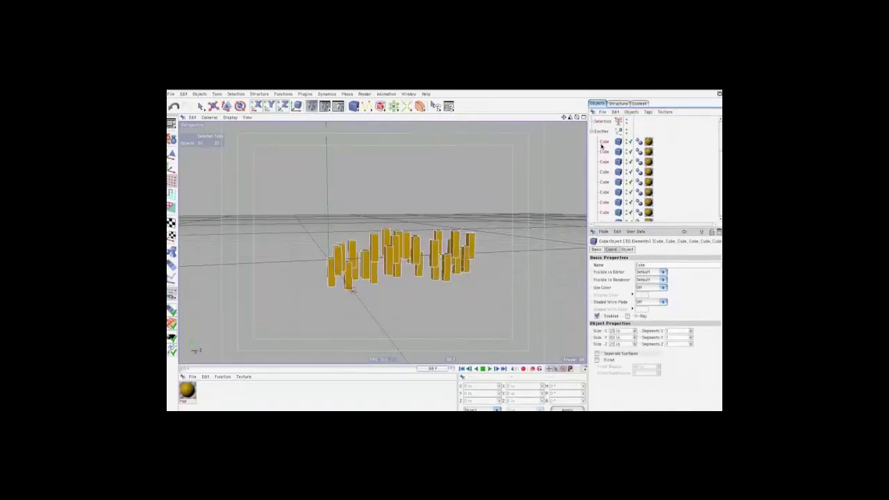
Start the Arrange tool and set its mode to Linear
click(283, 94)
click(307, 112)
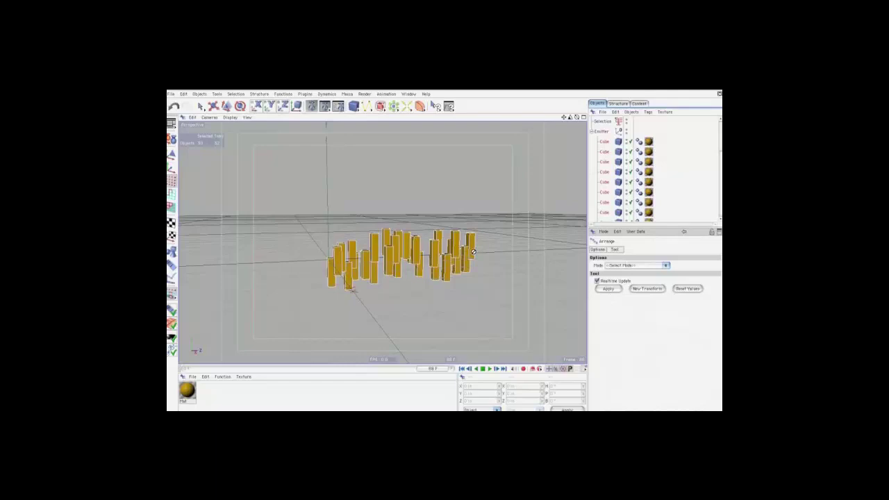
click(631, 265)
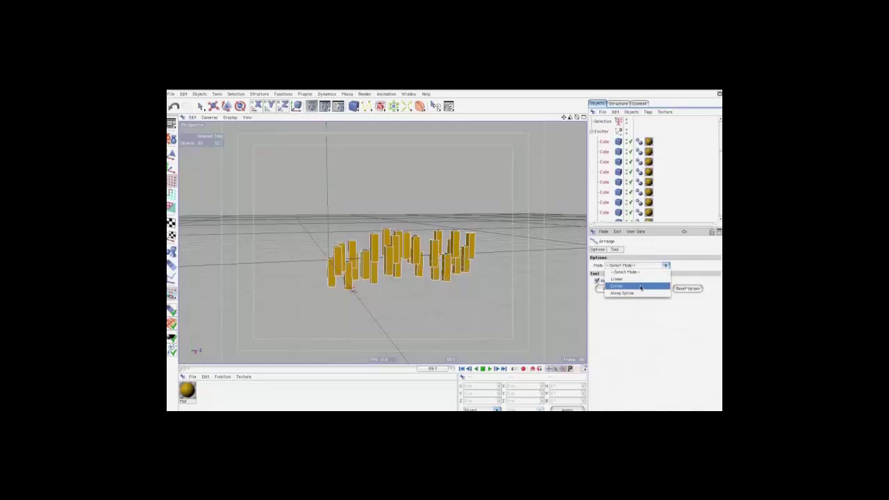
click(641, 279)
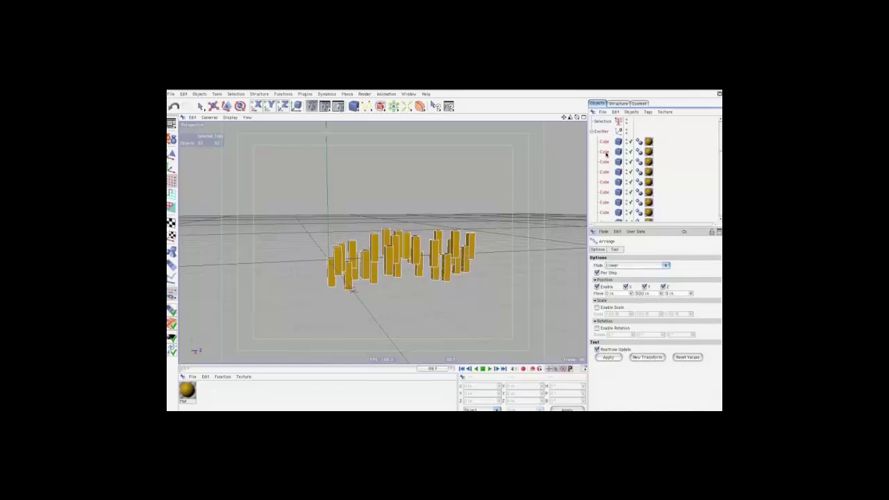
Apply Arrange in Linear mode to stack the cubes into a 500-tall vertical column, toggling Per Step on and off
click(608, 358)
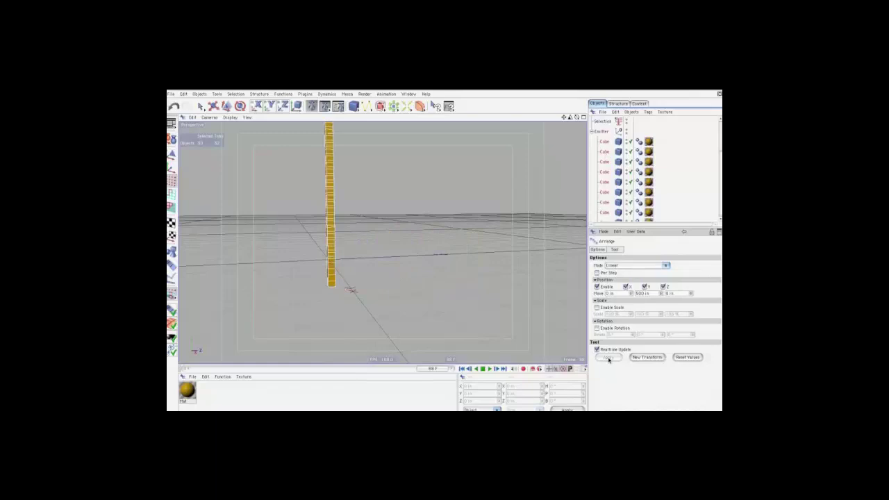
drag(574, 118, 576, 117)
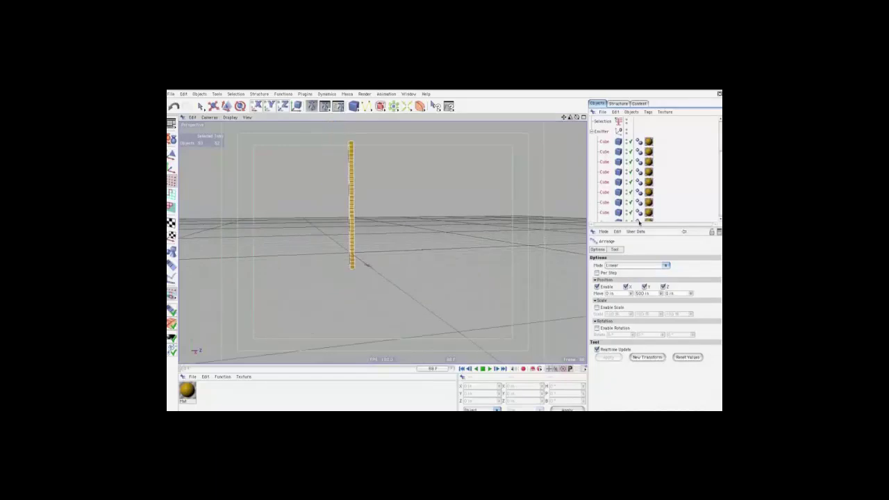
click(623, 272)
click(638, 358)
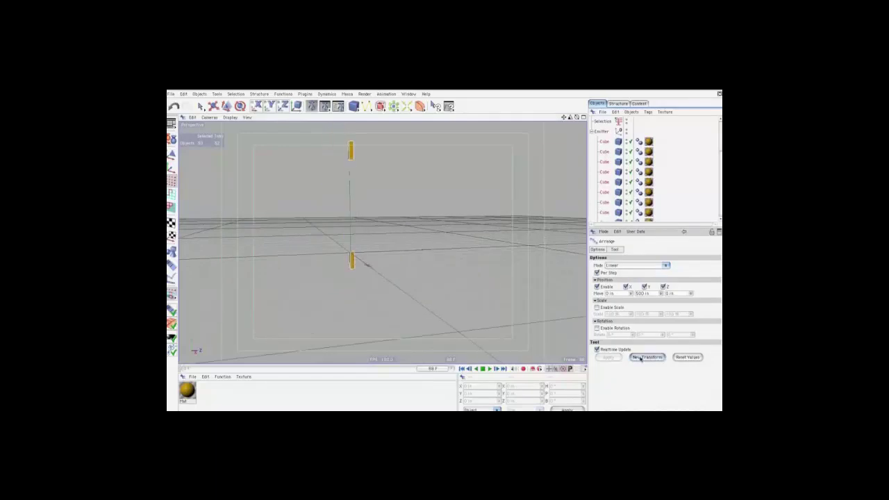
drag(569, 119, 448, 255)
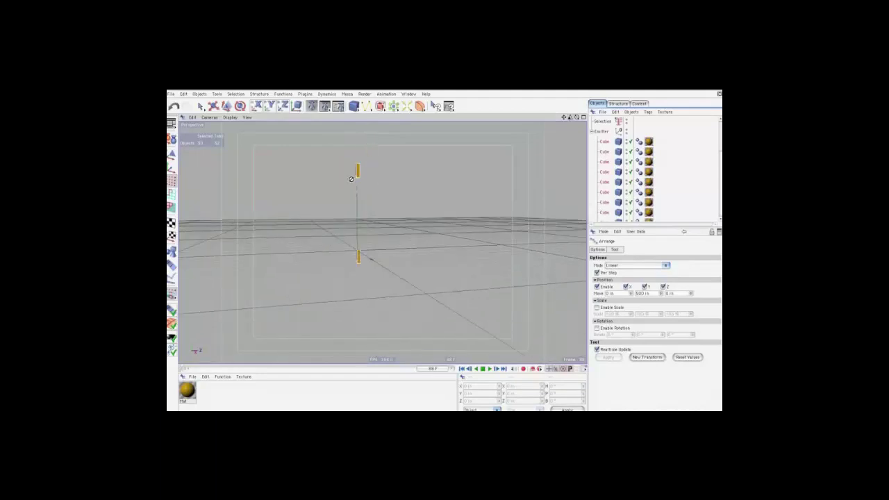
click(597, 273)
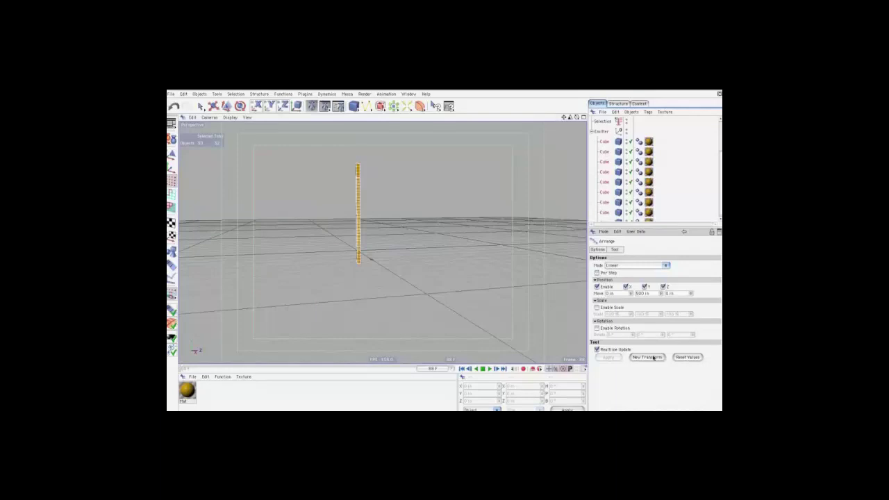
drag(563, 118, 445, 255)
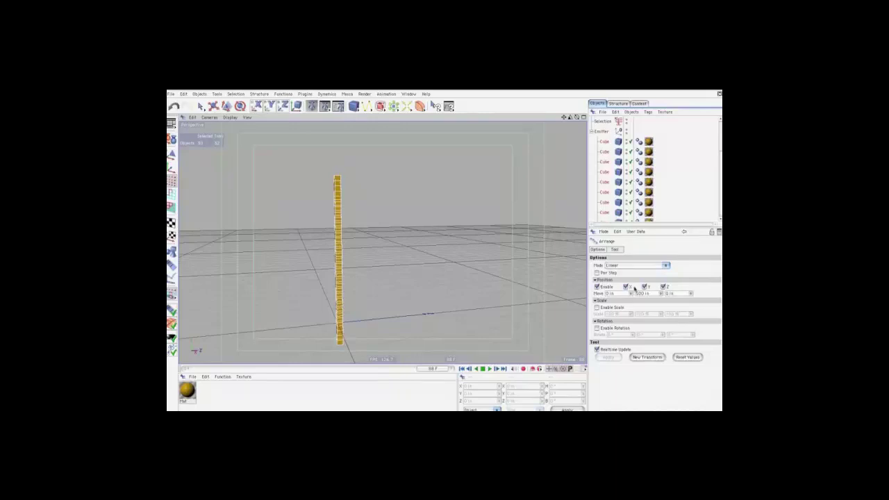
Exclude the Z axis and apply Arrange to line the cubes in a diagonal row, lowering Move Y
drag(556, 305, 535, 332)
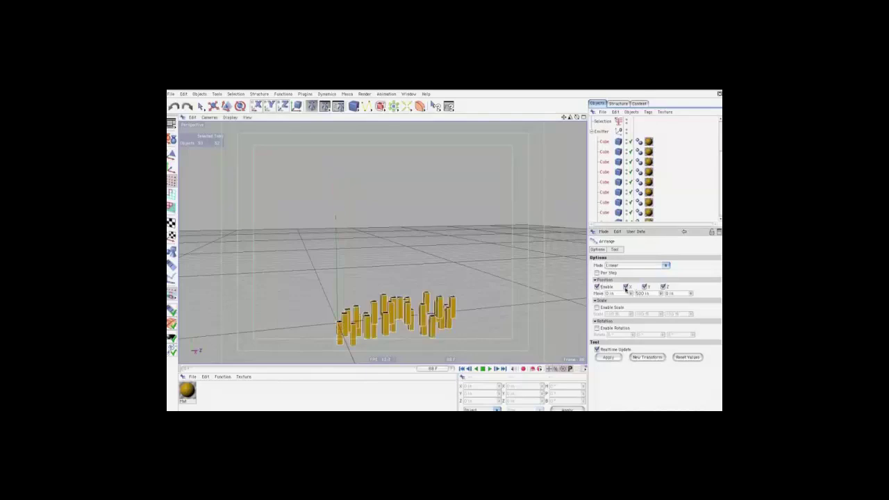
click(664, 287)
click(609, 357)
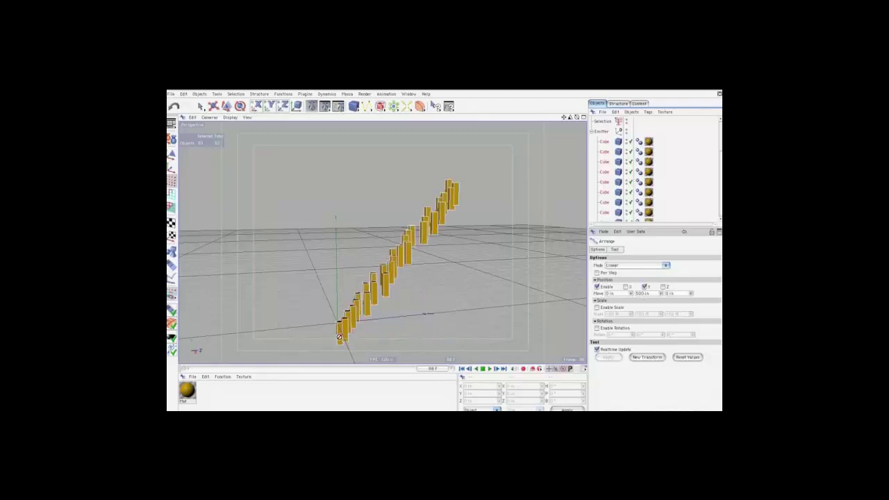
key(ctrl+z)
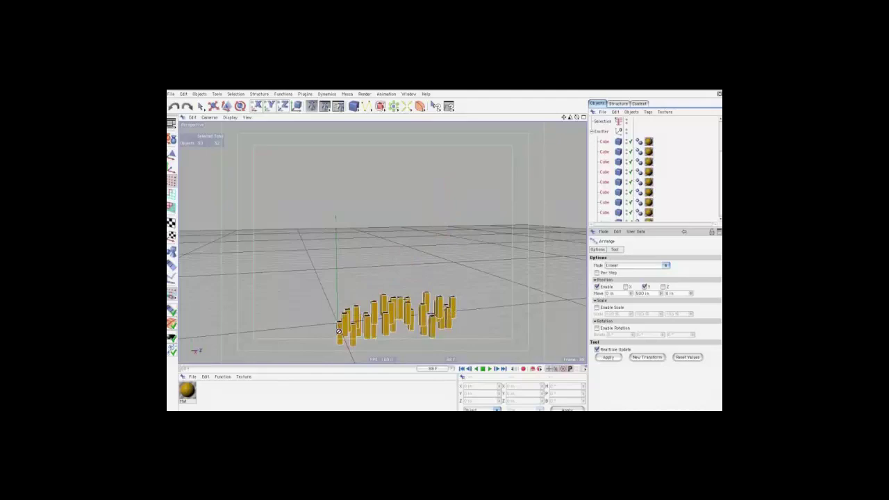
click(608, 357)
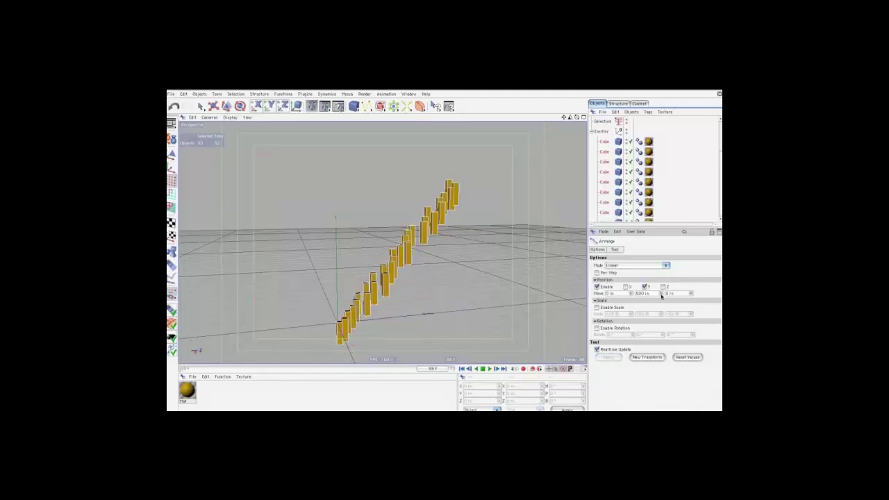
drag(661, 295, 662, 295)
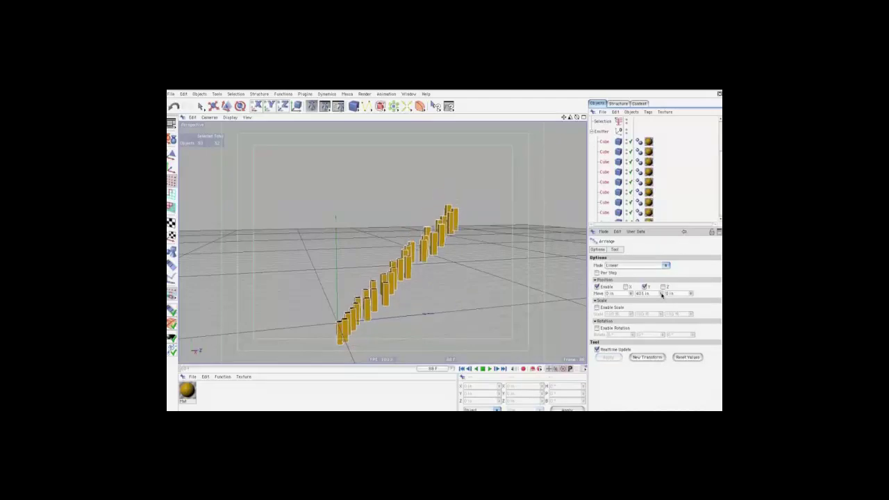
Try different X, Y and Z position-axis combinations for the linear cube row
click(627, 287)
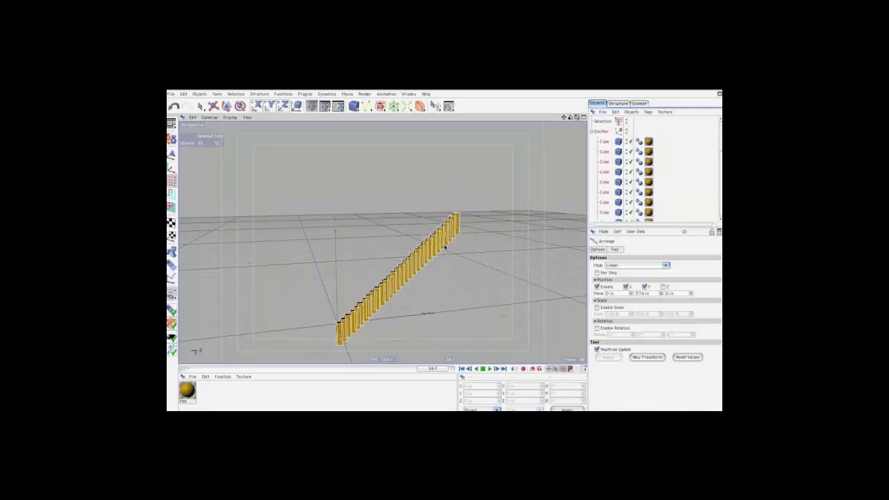
alt+drag(445, 246, 479, 264)
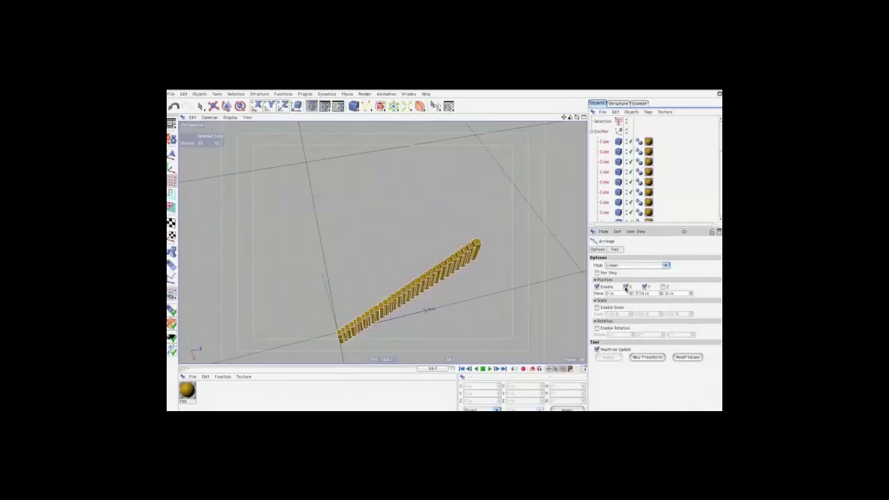
click(663, 286)
click(664, 286)
click(627, 287)
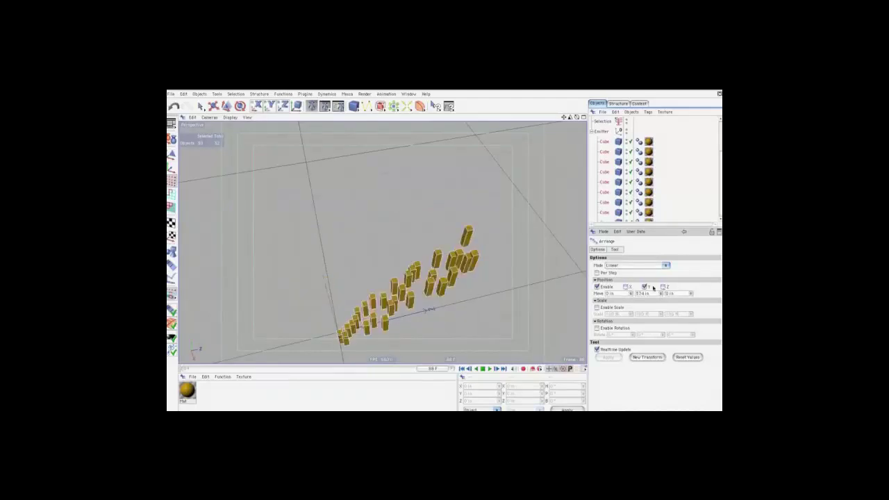
click(664, 287)
drag(581, 119, 575, 121)
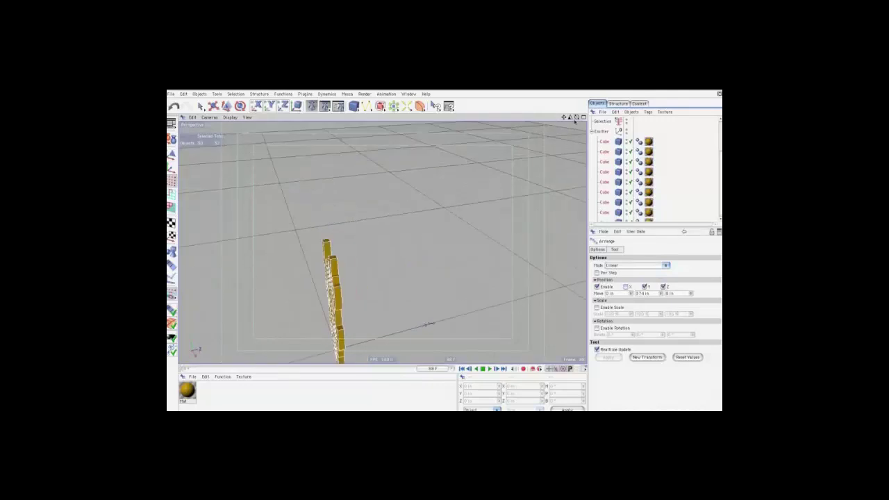
click(663, 287)
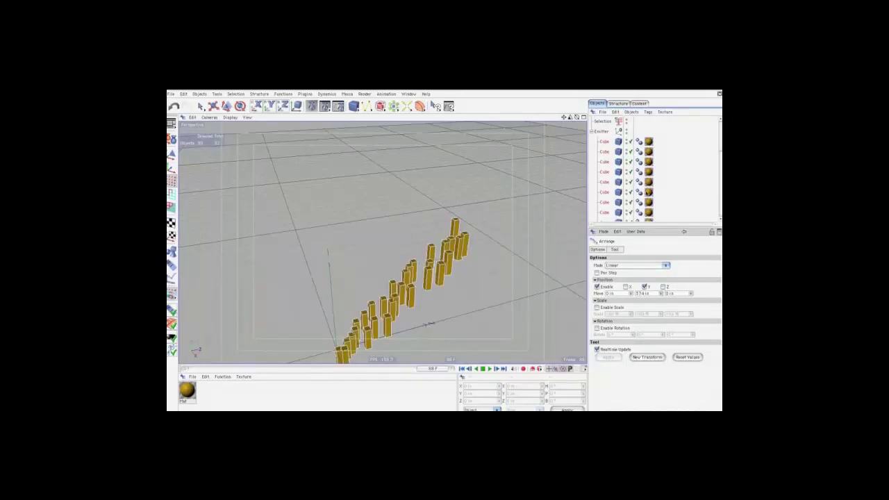
click(645, 286)
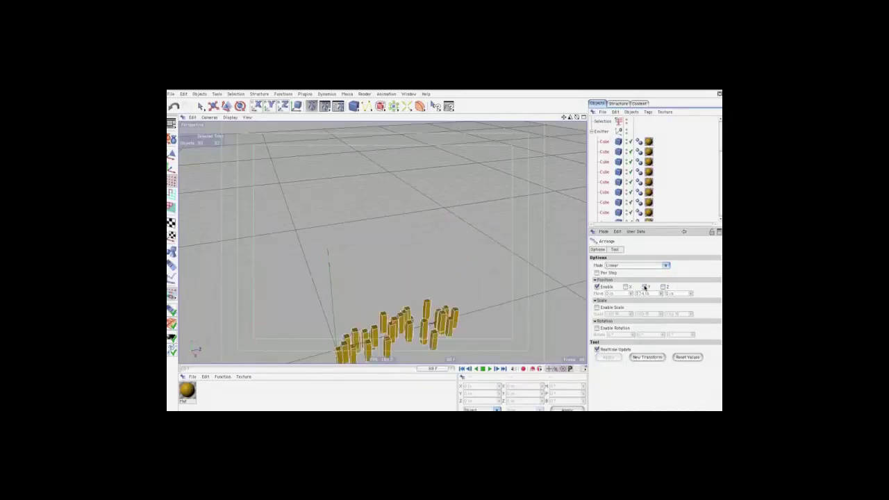
click(627, 287)
click(627, 287)
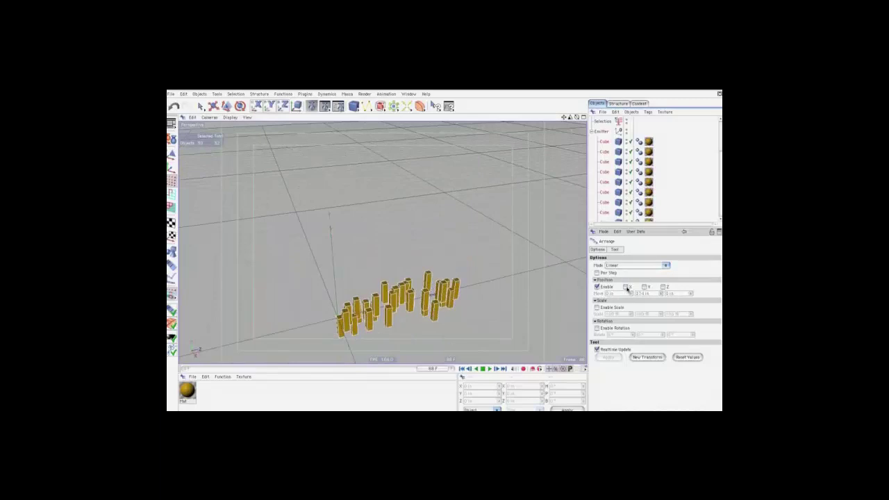
click(665, 287)
Switch Arrange from position to scale, making the cubes progressively taller bars with Y near 534
click(597, 286)
click(597, 307)
drag(660, 317, 640, 318)
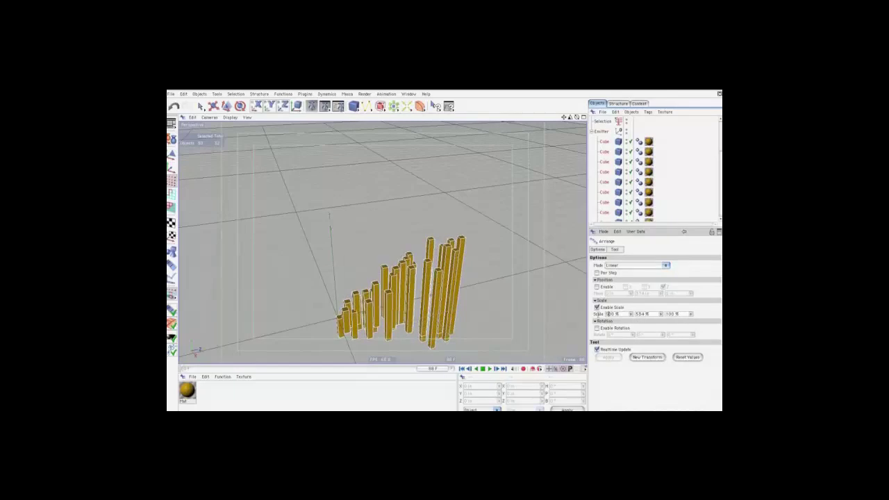
Thicken the cubes with Scale X at 500%, then turn scaling off
key(Return)
mouse_move(571, 116)
mouse_down()
mouse_move(449, 256)
mouse_move(629, 277)
mouse_up()
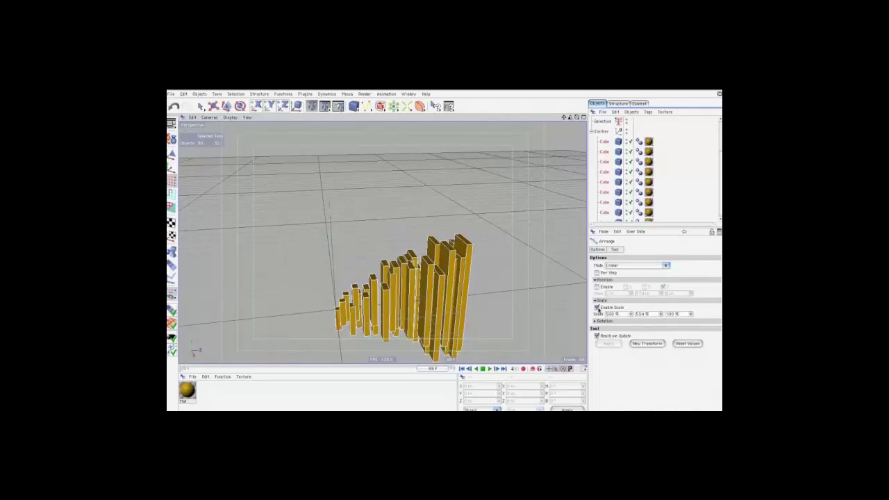
click(597, 307)
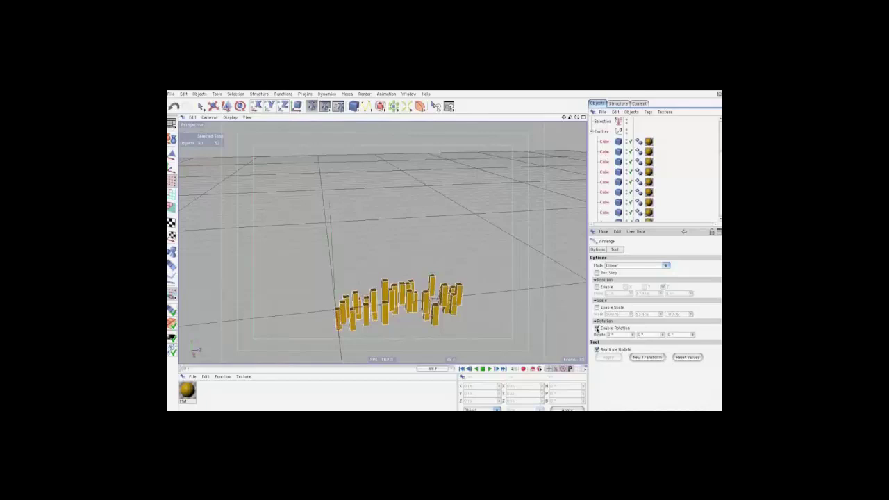
Enable rotation and drag Rotate Y so the bars tilt progressively at a negative angle
drag(663, 337, 663, 312)
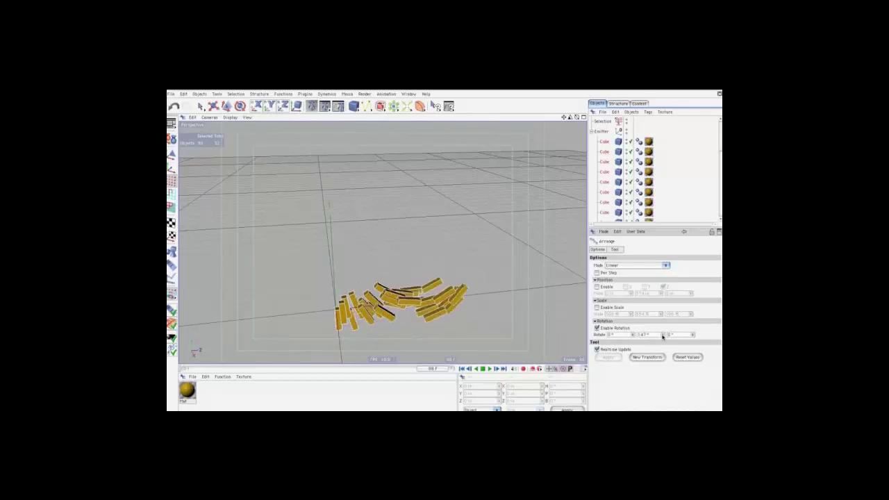
drag(664, 336, 525, 298)
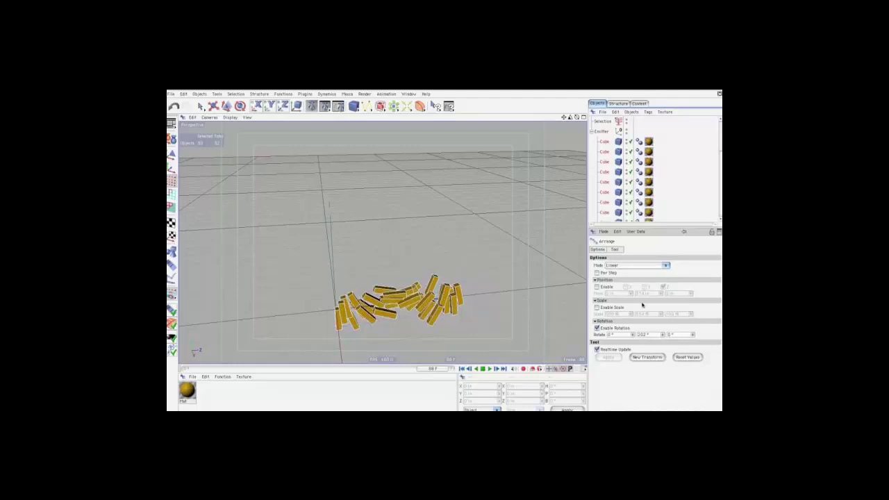
drag(663, 335, 669, 333)
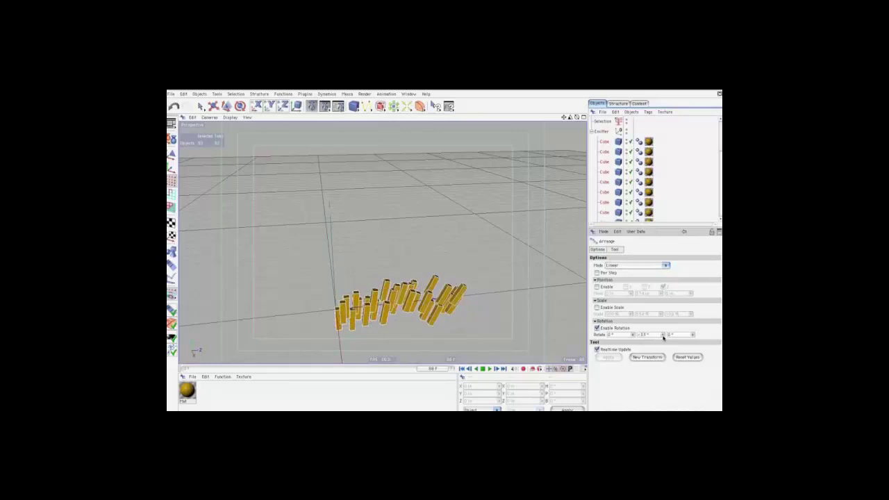
Set Arrange mode to Circle and toggle the X and Y axes to test the ring layout
click(656, 265)
click(645, 286)
drag(570, 119, 563, 122)
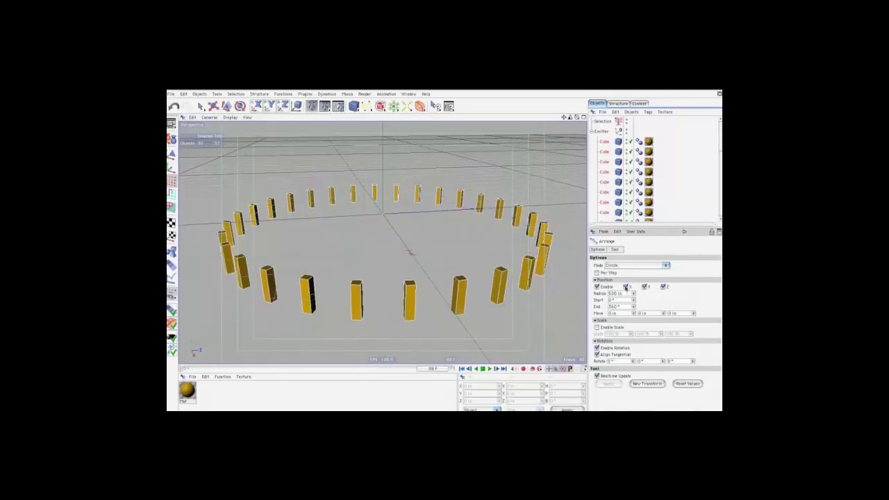
click(626, 286)
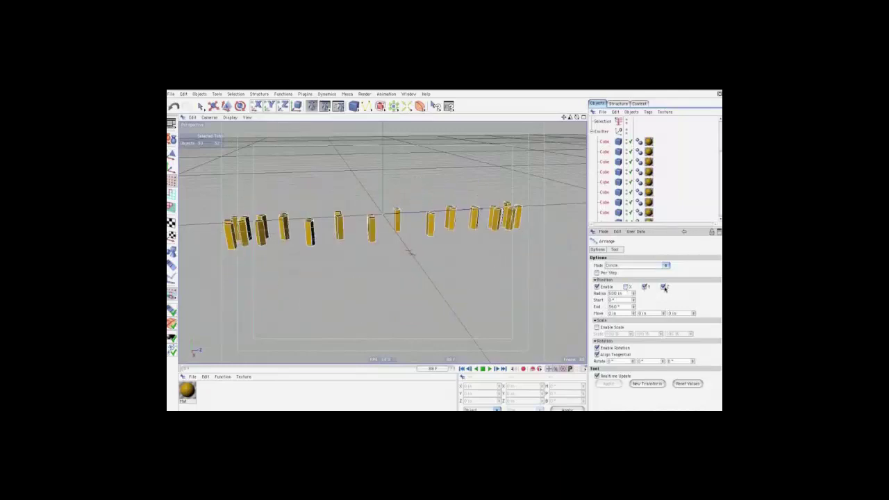
click(627, 287)
click(645, 287)
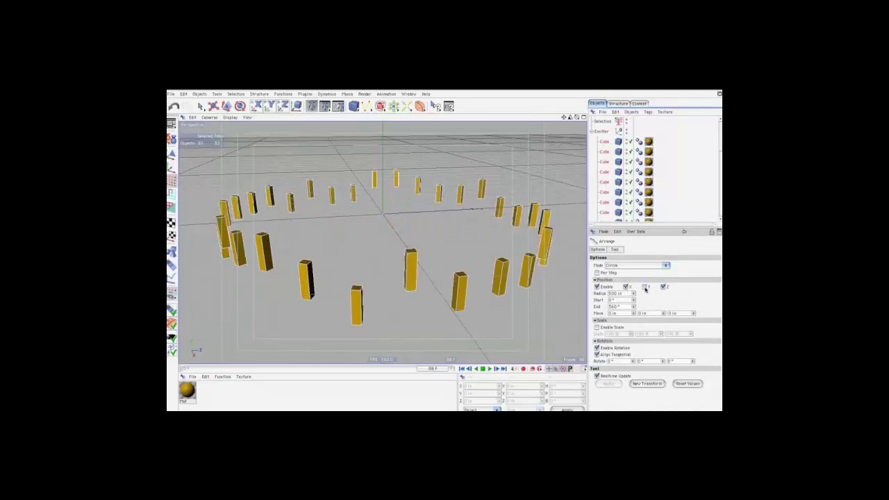
alt+drag(452, 292, 443, 255)
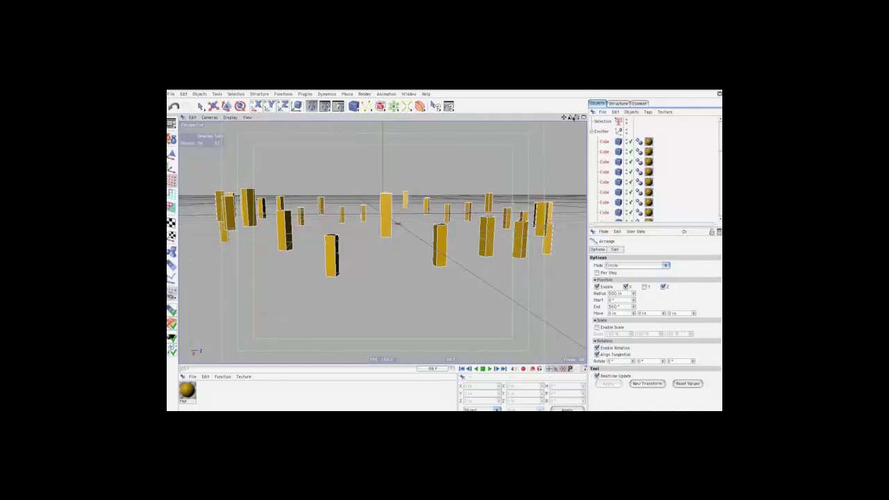
drag(576, 117, 652, 235)
click(644, 286)
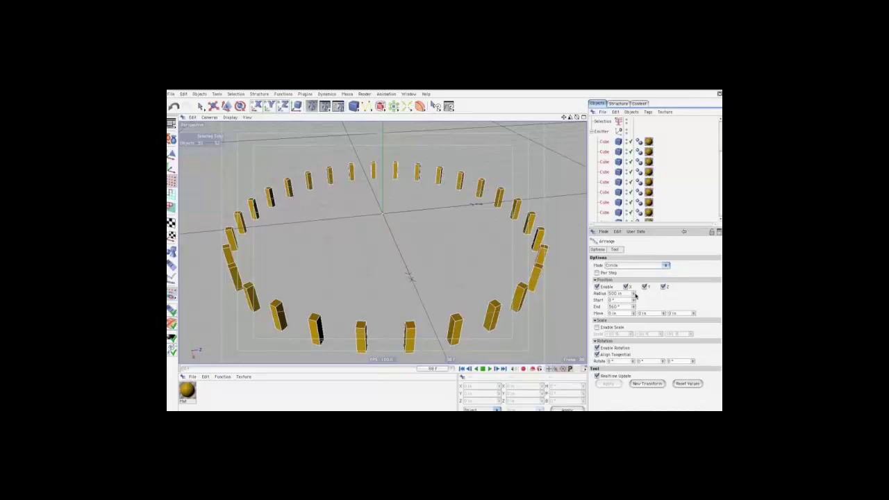
Shrink the ring to a 450 radius, spanning 77° to 249°, and slope the arc upward into a spiral
drag(635, 296, 633, 294)
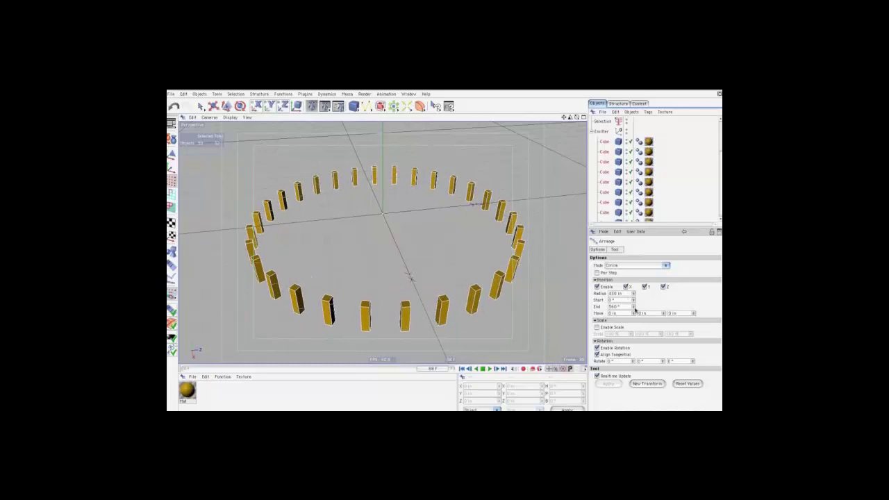
drag(633, 300, 450, 261)
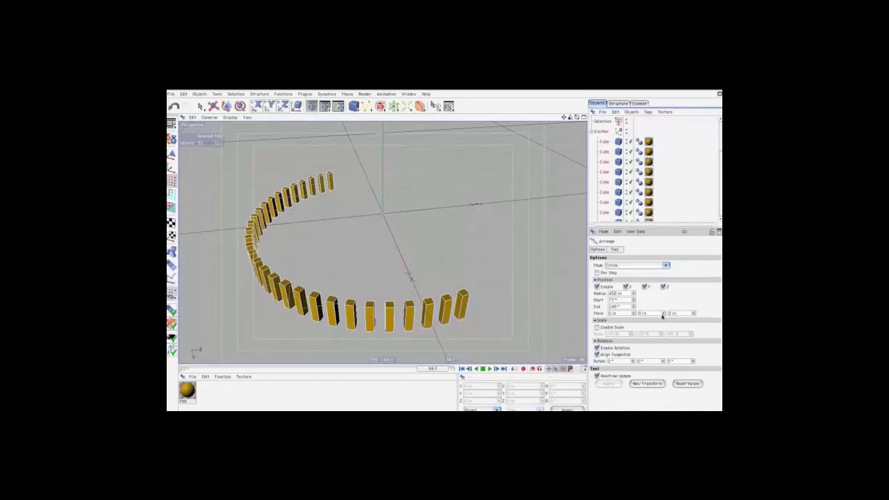
mouse_move(663, 315)
mouse_down()
mouse_move(694, 314)
mouse_move(683, 321)
mouse_up()
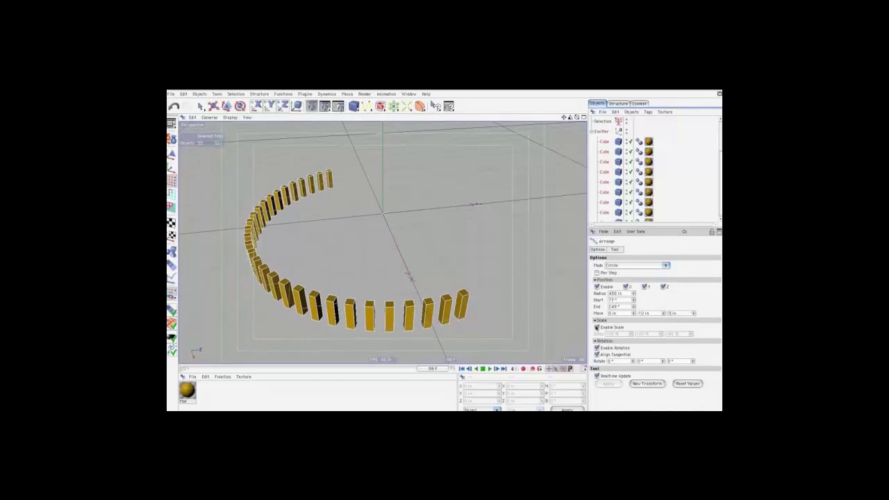
Try scaling the cubes to 600% height and about 62% width, then turn scaling off
click(597, 327)
text(600)
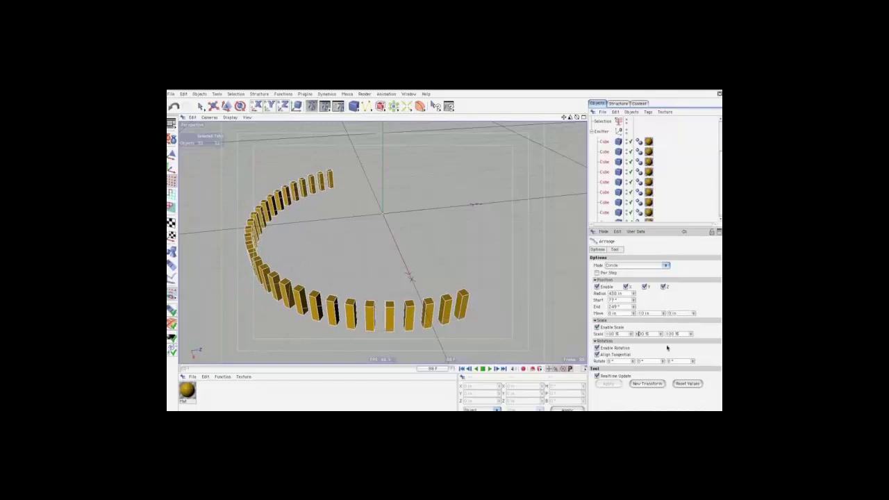
key(Return)
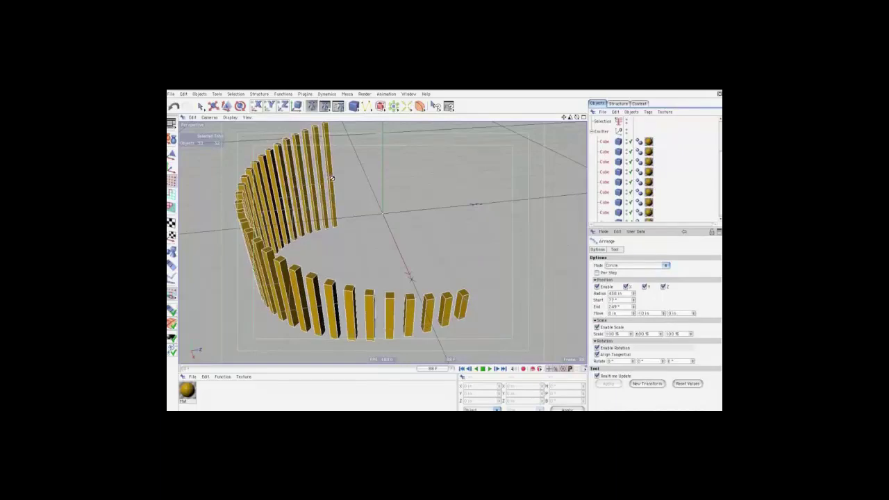
drag(632, 334, 650, 332)
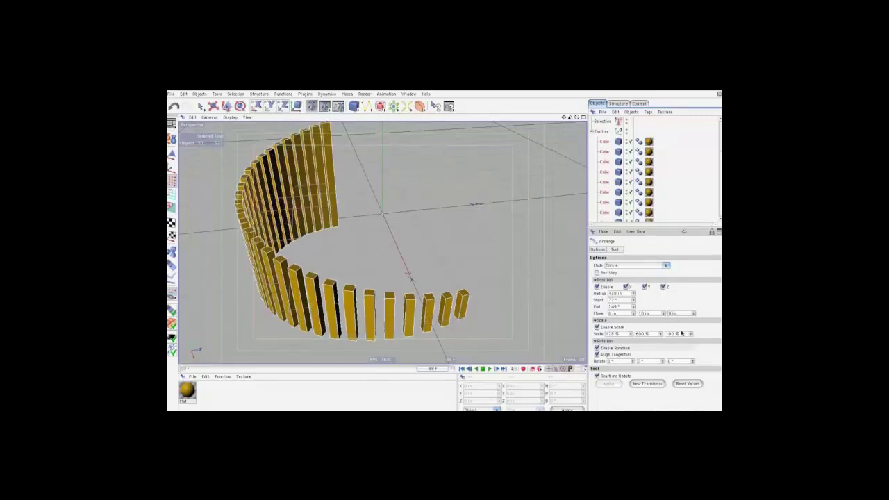
click(598, 327)
Twist the cubes about -145° around the circle, then set Arrange mode to Along Spline
drag(665, 363, 664, 362)
text(-180)
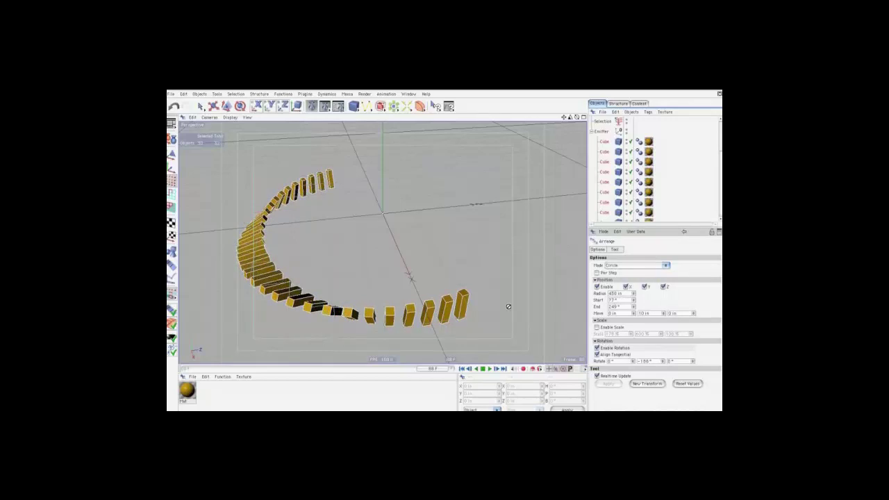
drag(578, 117, 556, 132)
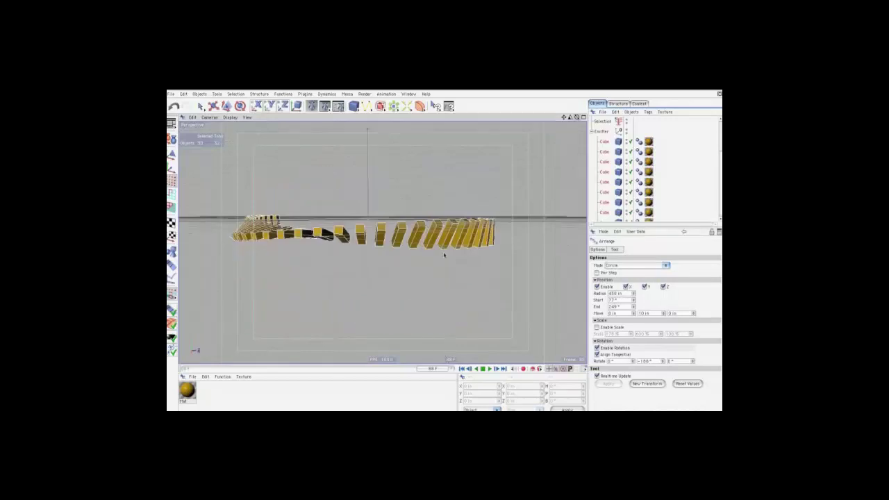
click(639, 265)
click(641, 295)
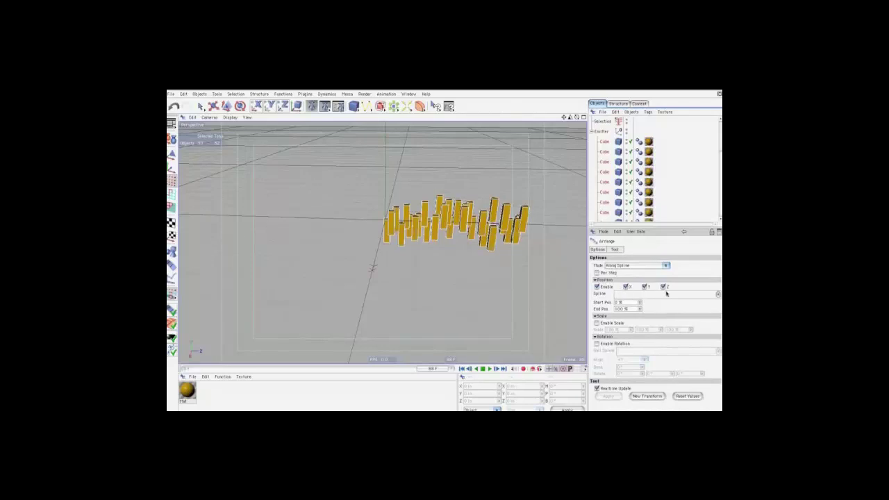
Draw three parallel linear splines in top view: Spline, Spline.1 and Spline.2
drag(367, 105, 394, 142)
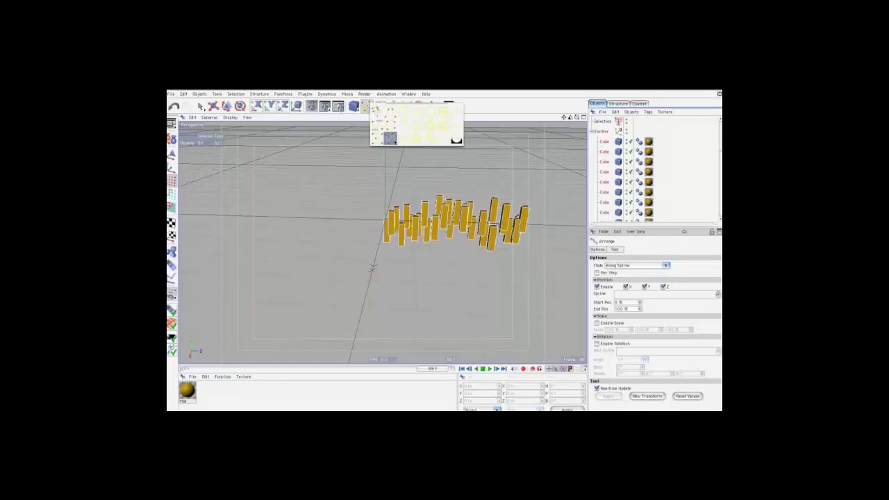
key(F2)
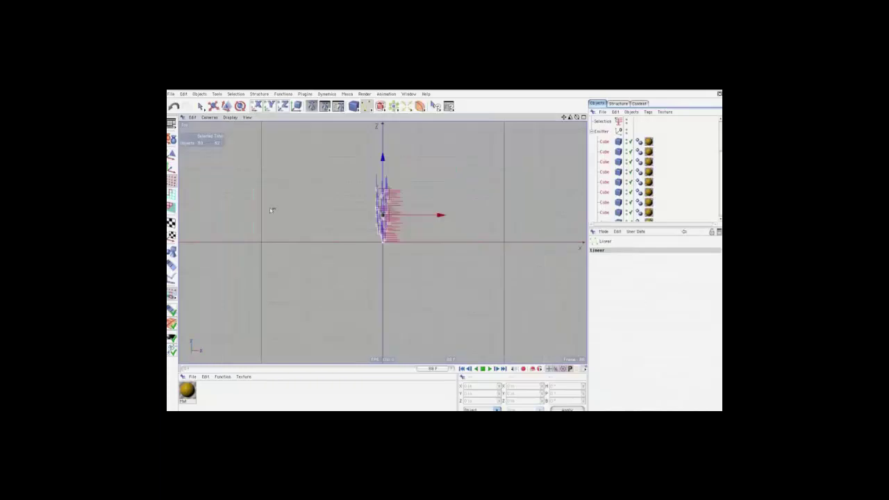
click(263, 273)
click(523, 272)
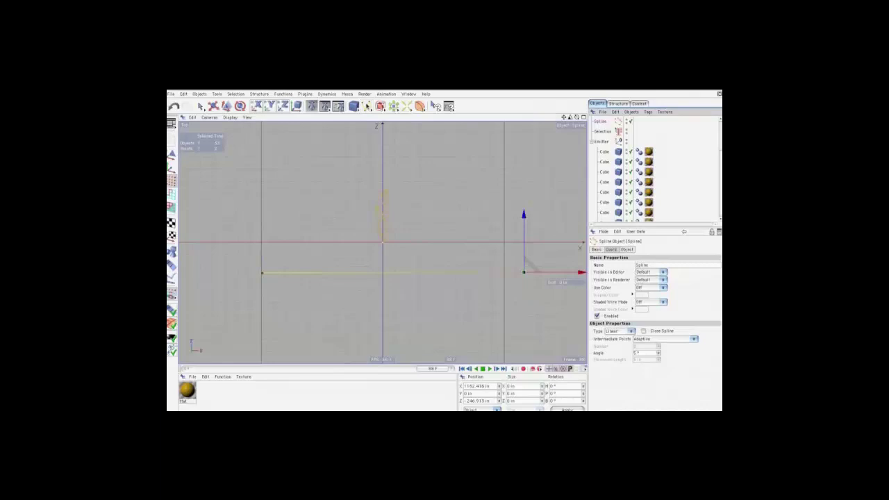
drag(367, 105, 394, 143)
click(262, 142)
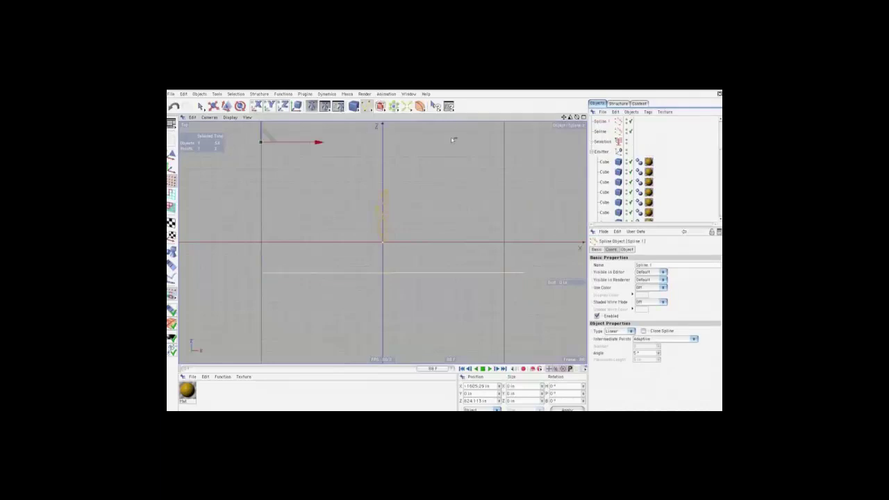
click(522, 144)
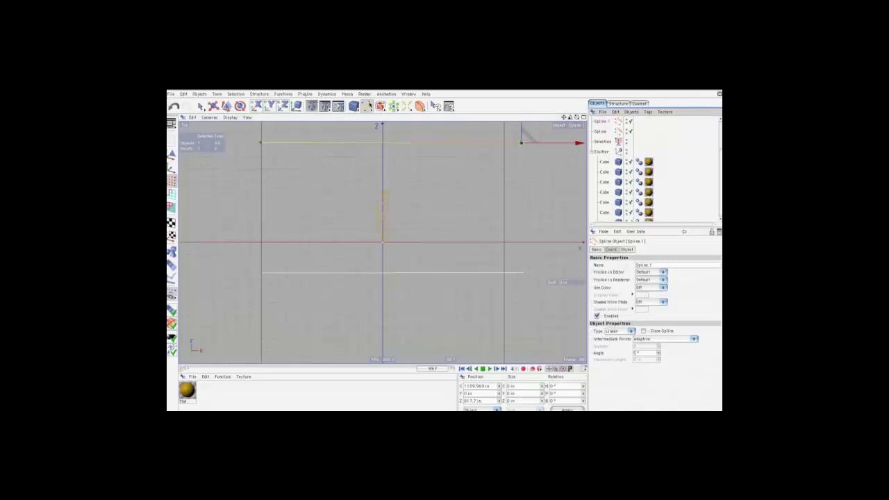
click(367, 106)
click(385, 117)
click(363, 153)
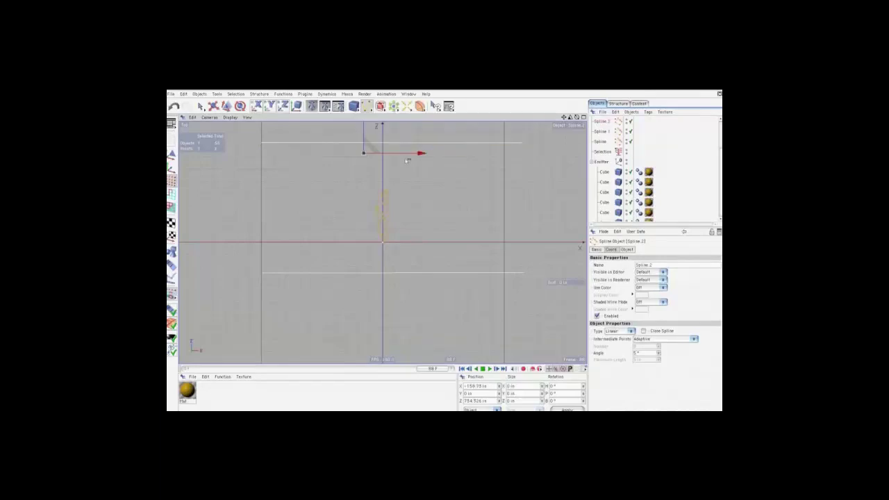
click(519, 153)
Back in perspective view, restore the Selection object to select all 50 cubes
key(F1)
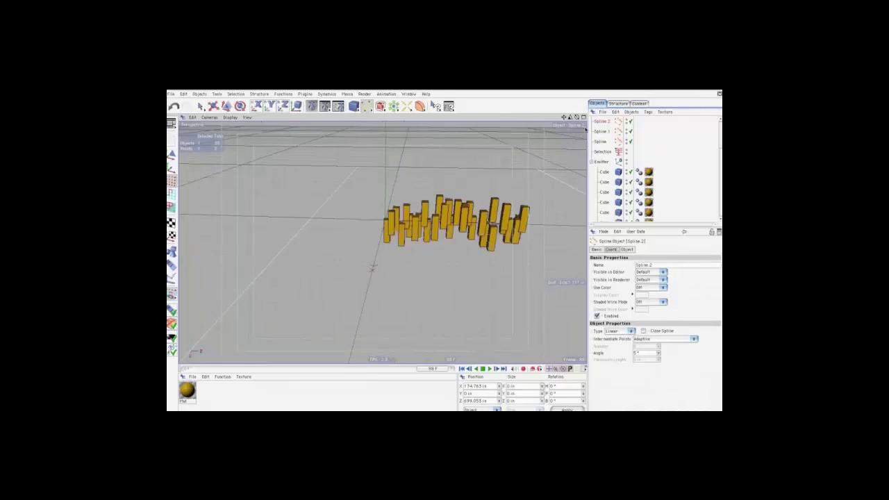
drag(576, 117, 464, 173)
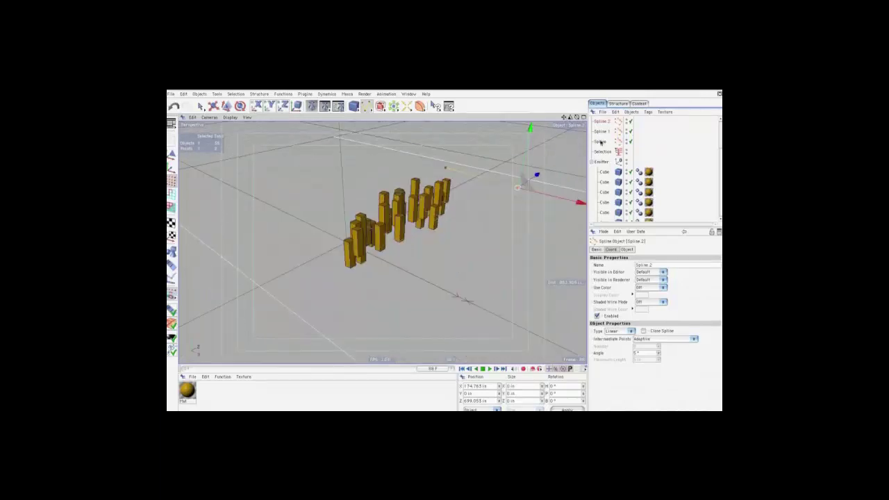
click(603, 152)
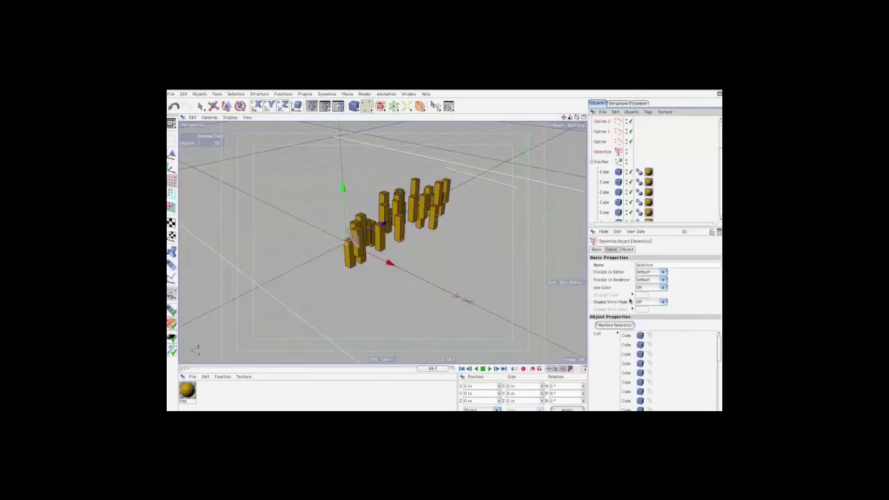
click(614, 325)
Arrange the cubes in a row along Spline via Functions > Arrange
click(287, 95)
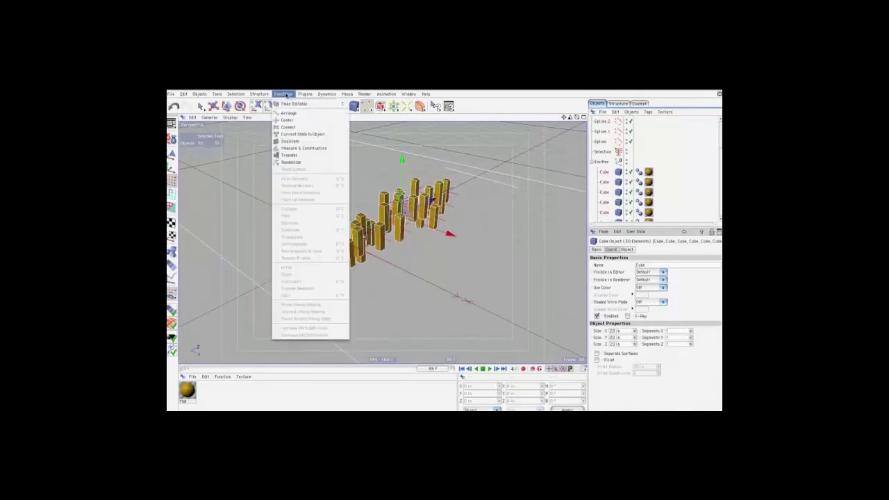
click(288, 114)
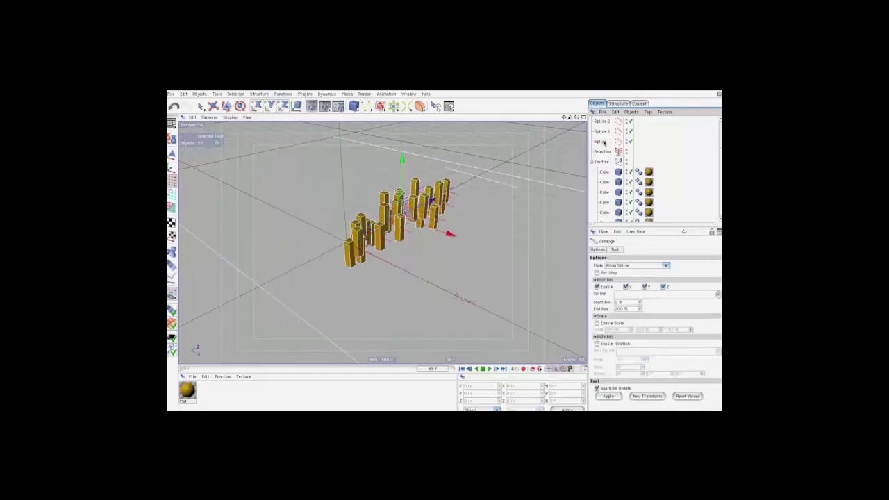
drag(607, 142, 629, 295)
click(609, 396)
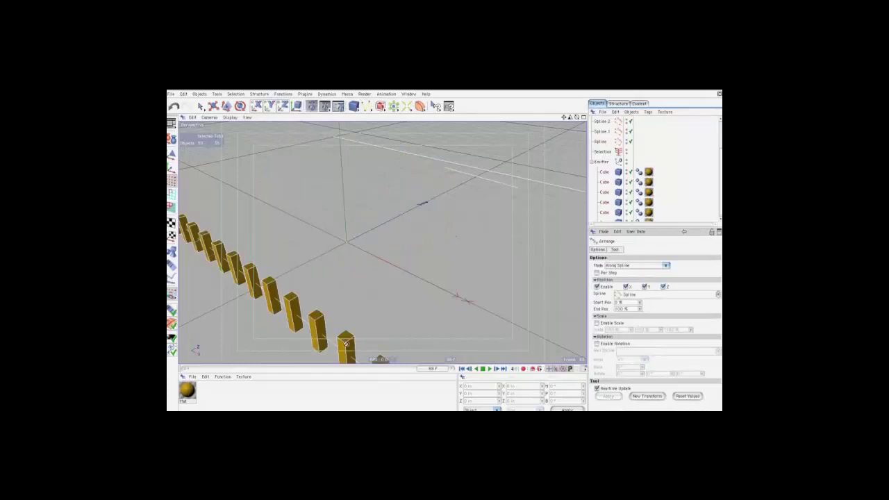
drag(570, 118, 571, 118)
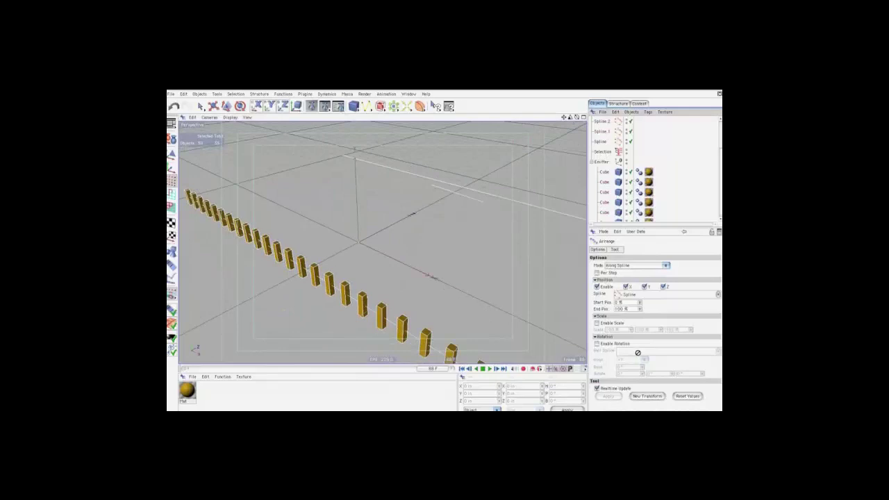
Enable rotation with Spline.1 as the rail spline and view from the top
click(596, 344)
drag(602, 131, 629, 351)
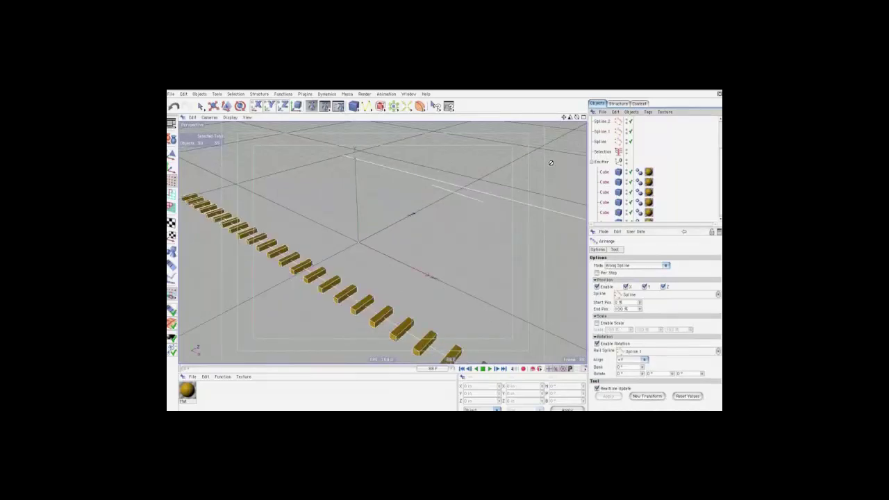
key(F2)
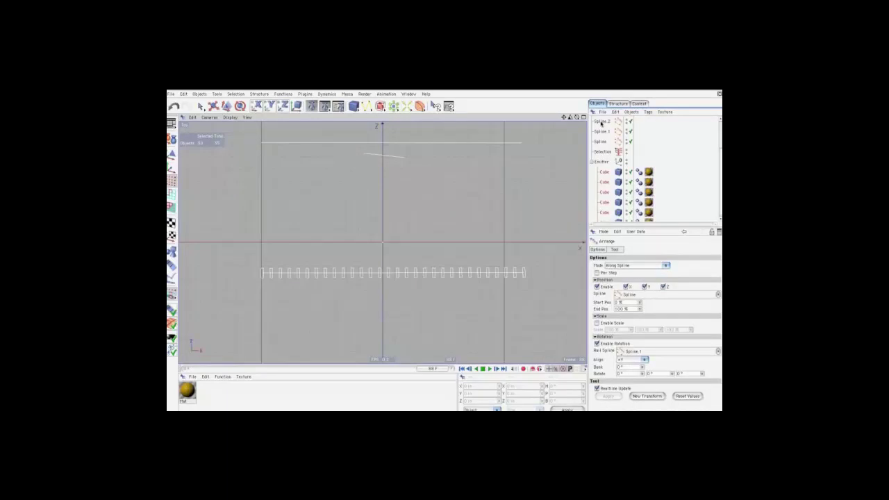
Compare Spline.2 and Spline.1 as the rail, keeping Spline.2, and change the viewport display mode
drag(602, 123, 639, 352)
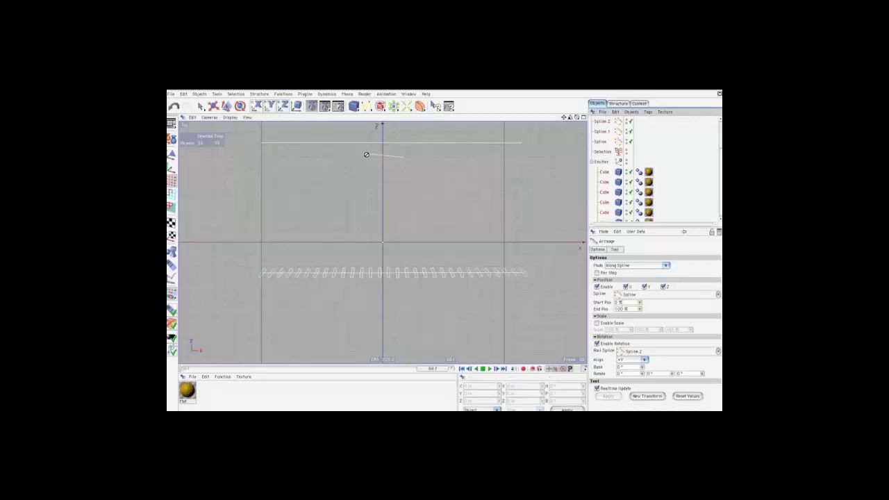
click(229, 117)
click(246, 151)
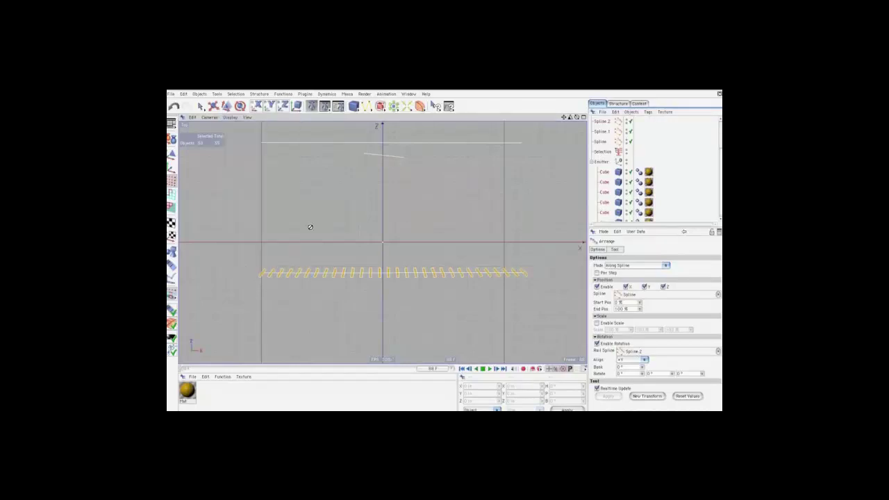
drag(603, 132, 652, 353)
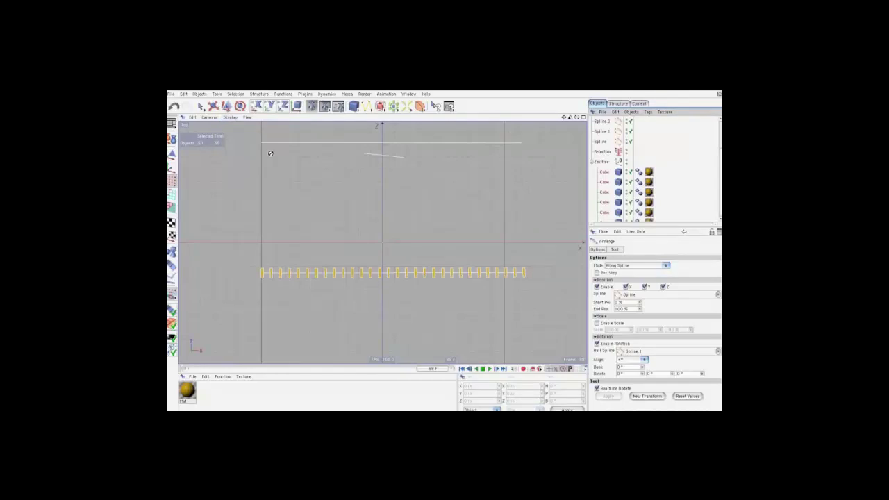
drag(603, 122, 639, 351)
Bank the cubes 36° along the spline and reset both rotation values to 0°
drag(642, 368, 619, 358)
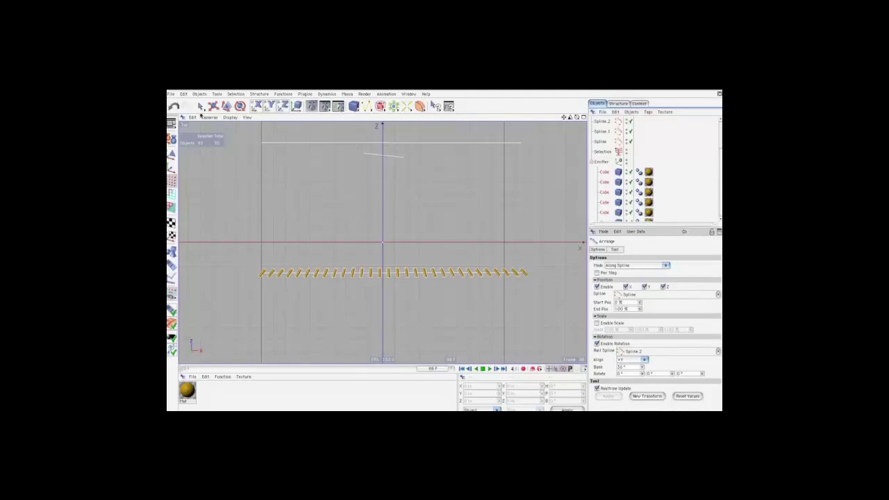
key(F1)
drag(673, 375, 642, 375)
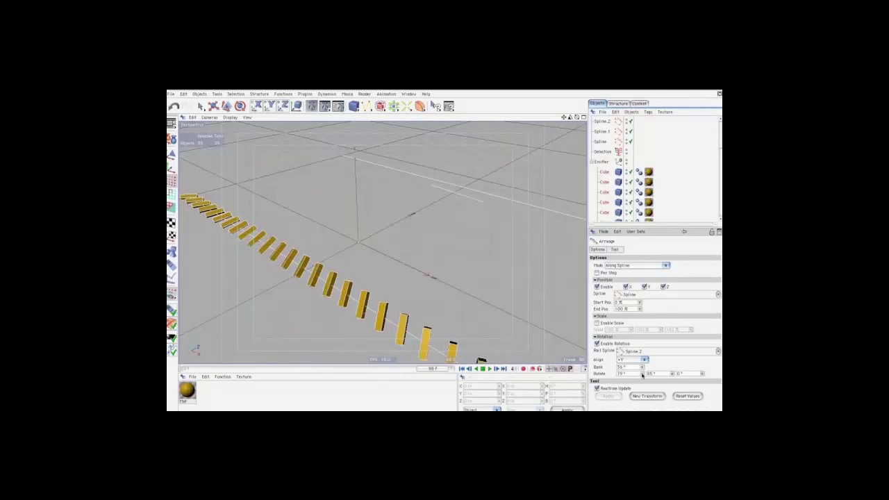
double_click(621, 374)
text(0)
key(Tab)
text(0)
key(Tab)
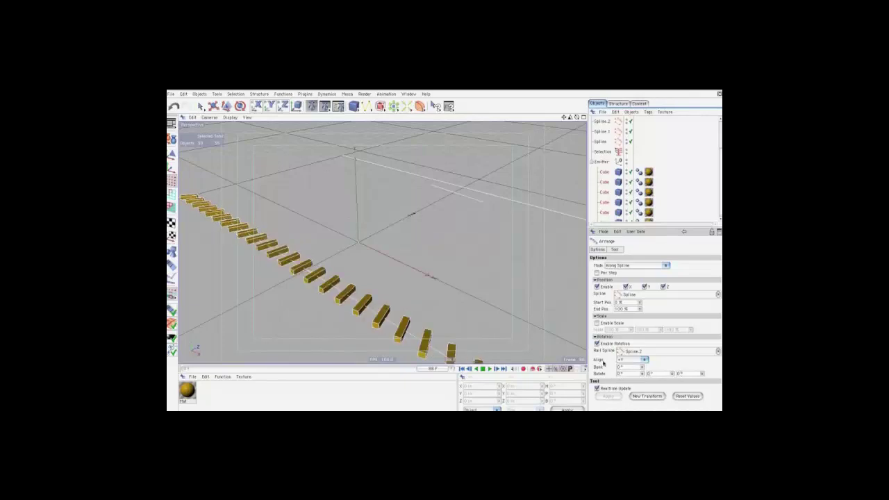
Try different alignment axes such as -X and -Y until the cubes stand upright
click(639, 361)
click(638, 375)
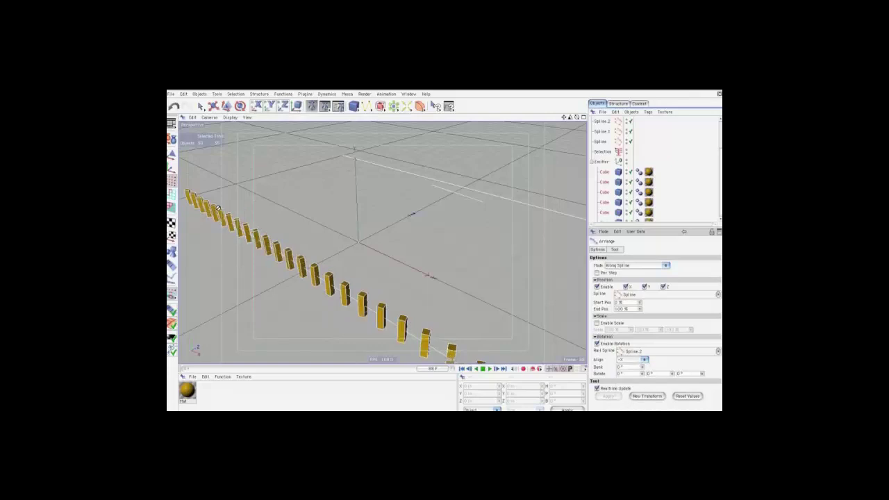
click(636, 360)
click(640, 401)
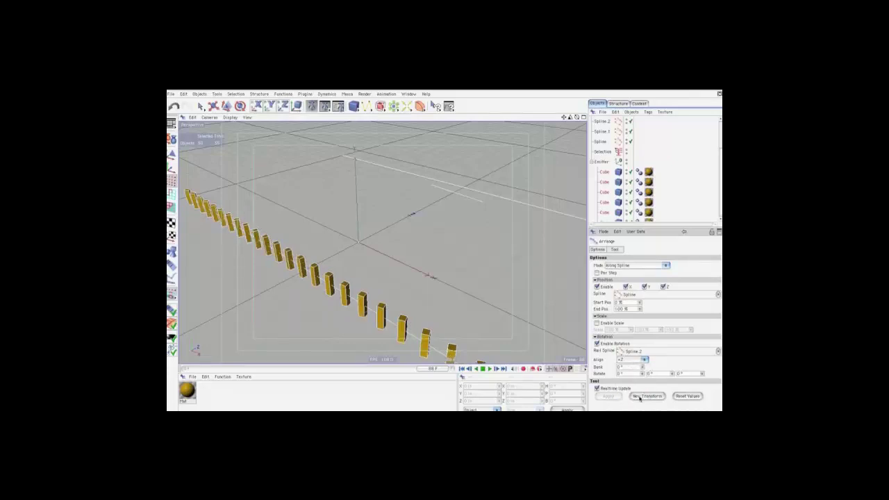
click(630, 360)
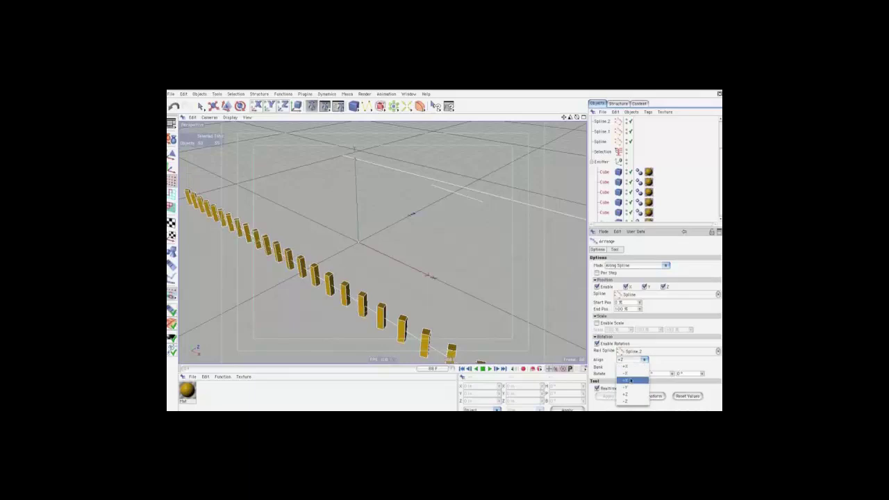
Align the cubes to -Y and enable scaling, flattening them to about 11% Y scale
click(631, 381)
click(598, 324)
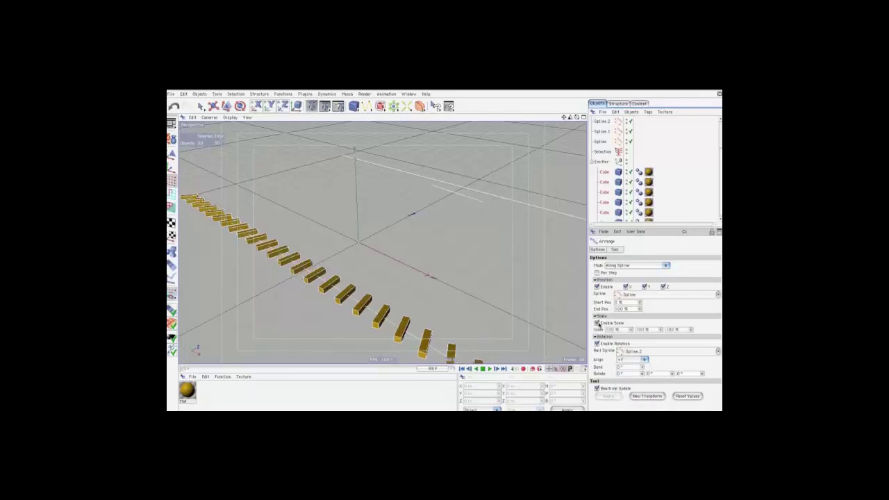
drag(662, 331, 591, 227)
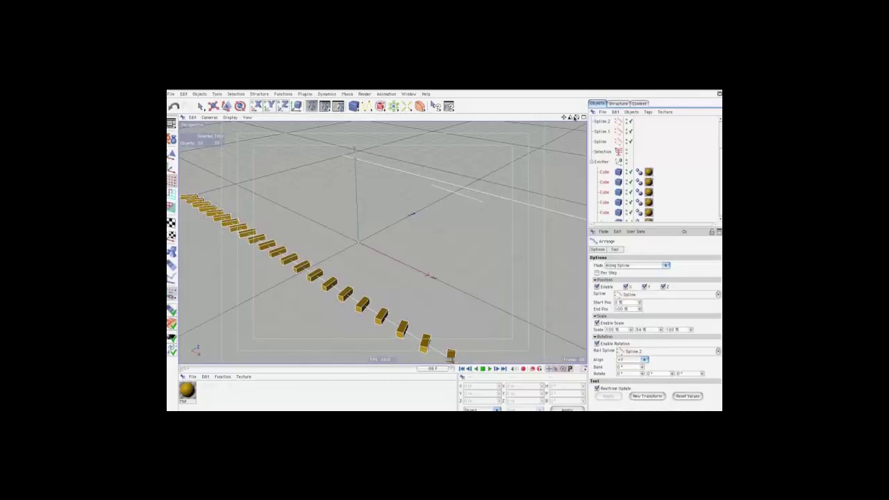
drag(576, 116, 564, 118)
drag(661, 330, 661, 328)
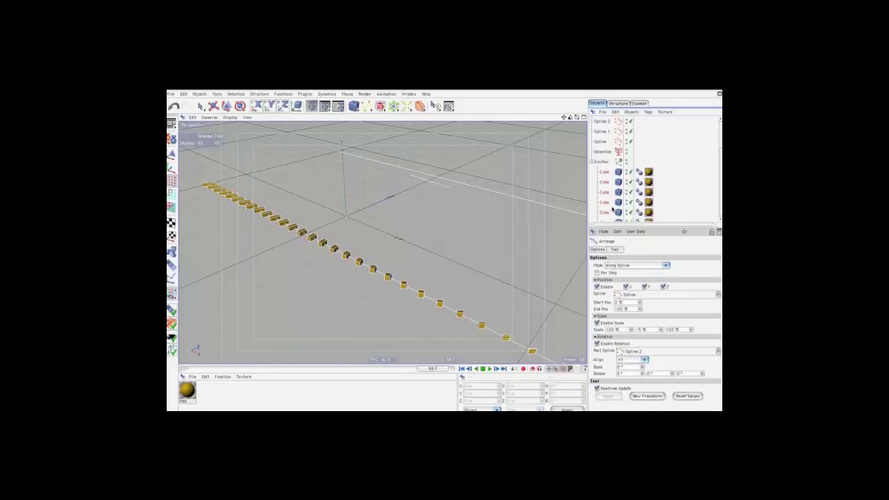
scroll(612, 220, down, 5)
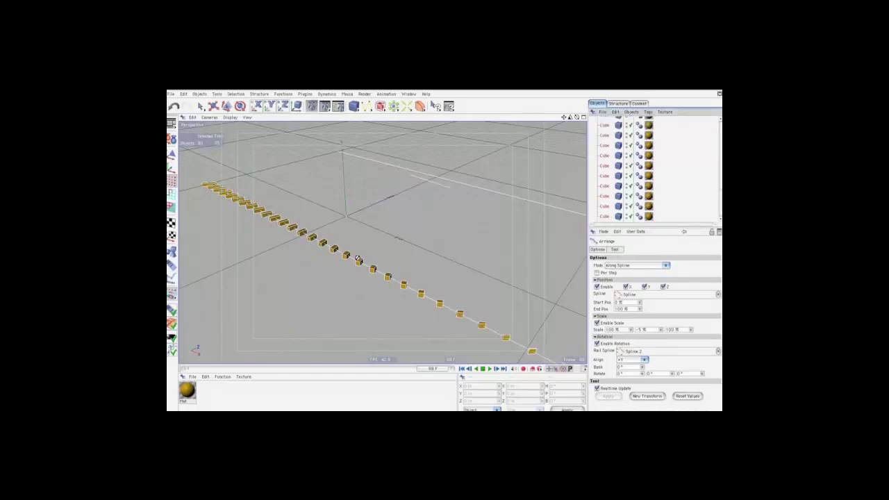
scroll(605, 220, up, 5)
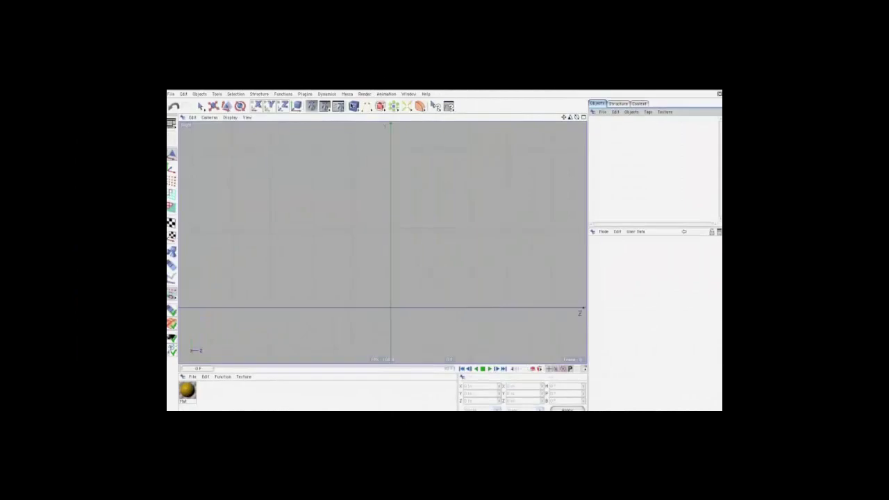
Add a Cube primitive in perspective view and make two more copies of it
key(F1)
click(354, 106)
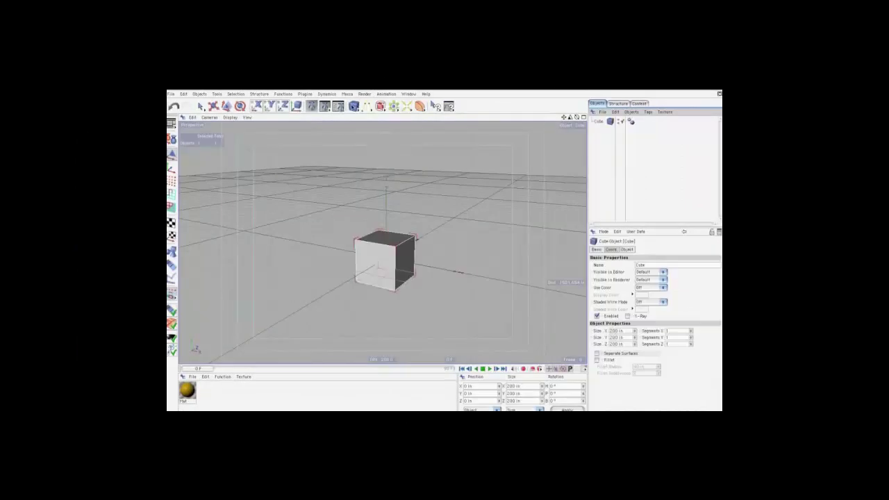
click(354, 105)
click(353, 105)
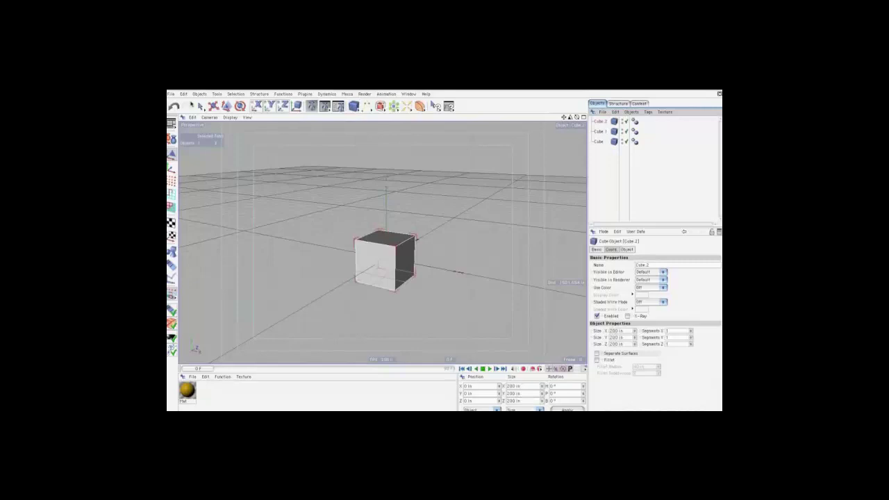
Move Cube.2 back to the right and Cube to the front left
click(213, 106)
mouse_move(408, 250)
mouse_down()
mouse_move(485, 232)
mouse_move(483, 197)
mouse_up()
click(599, 142)
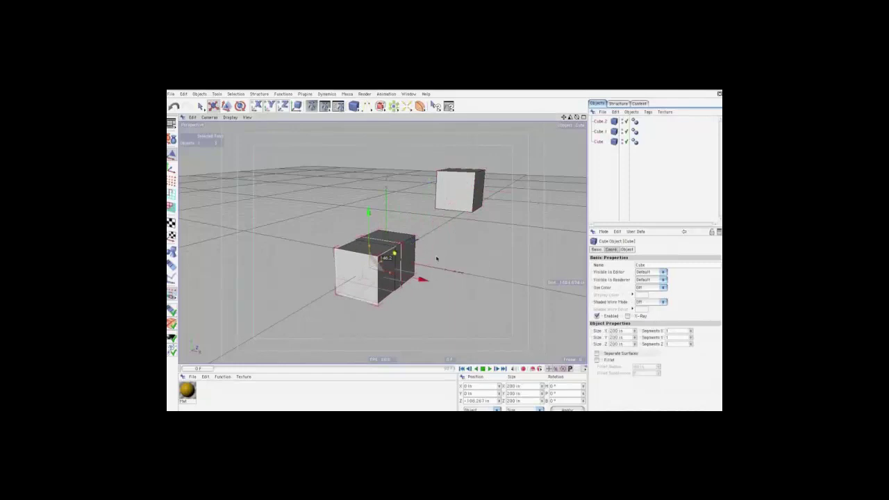
mouse_move(433, 254)
mouse_down()
mouse_move(299, 273)
mouse_move(259, 302)
mouse_up()
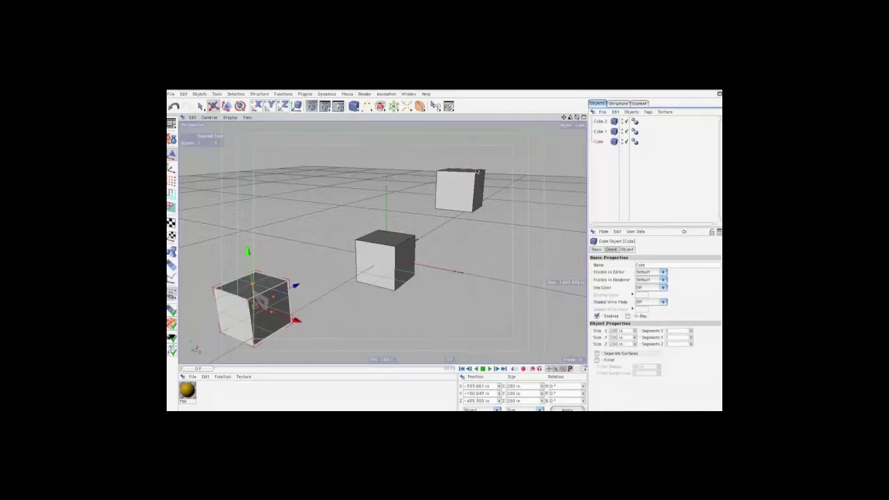
Shrink Cube.1 to roughly 55.5 × 73.6 × 90.8, then box-select all three cubes in side view
click(599, 131)
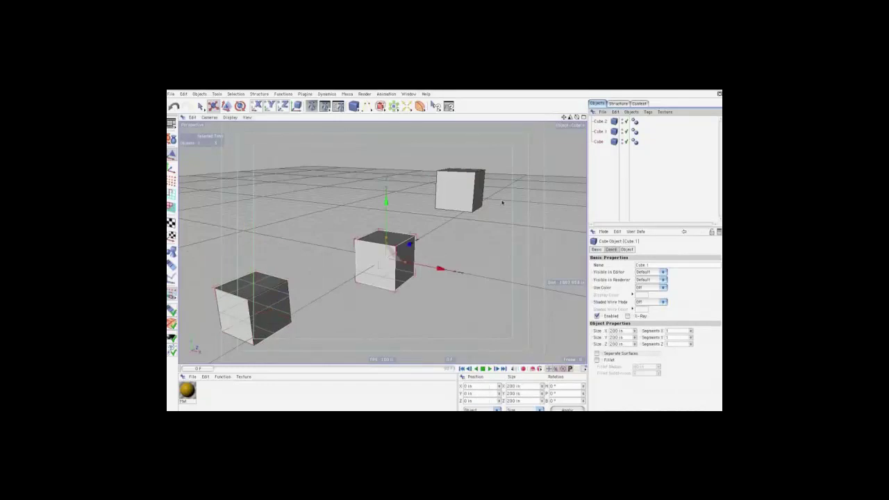
mouse_move(502, 198)
mouse_down()
mouse_move(444, 256)
mouse_move(402, 248)
mouse_up()
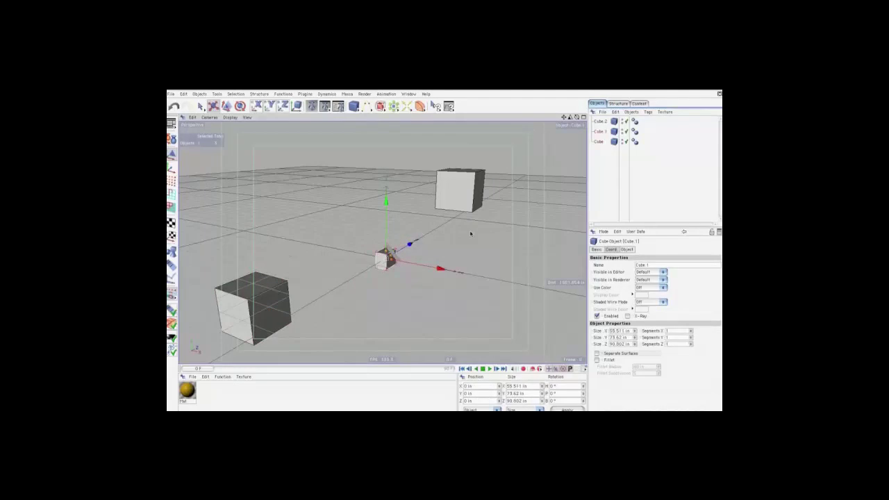
key(F3)
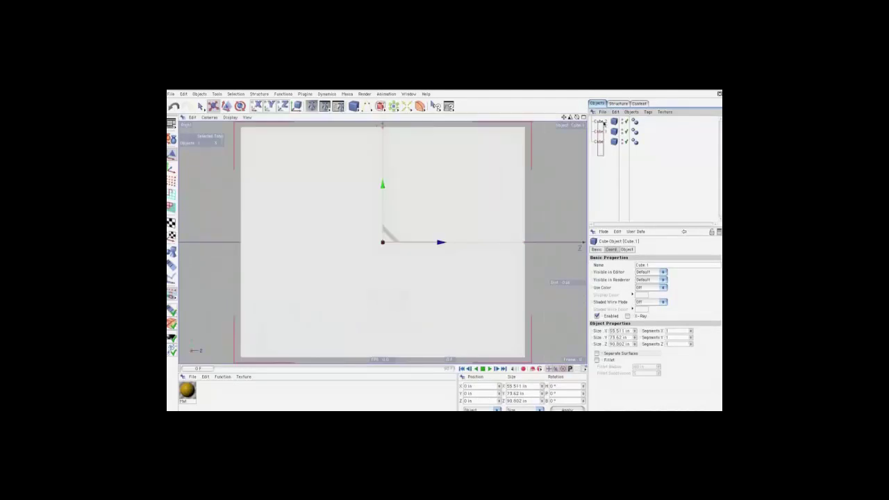
drag(602, 155, 605, 122)
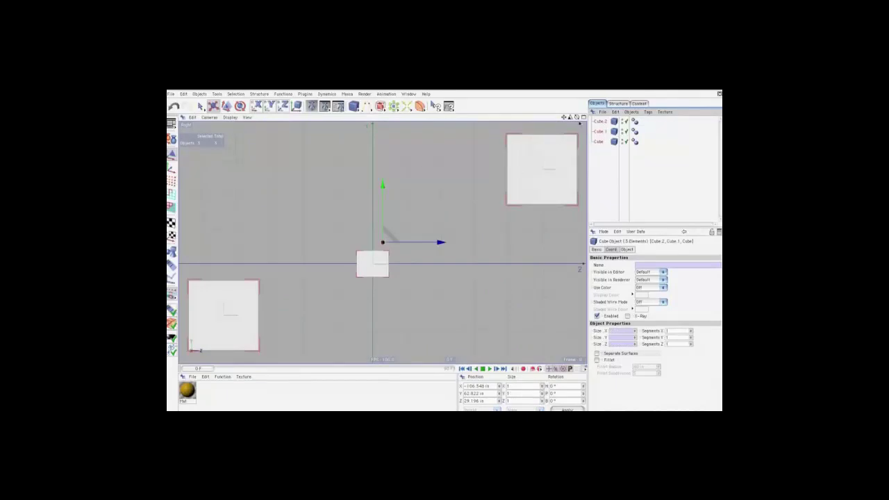
Start Center on the cubes, try positive X alignment, then turn X alignment off
click(281, 95)
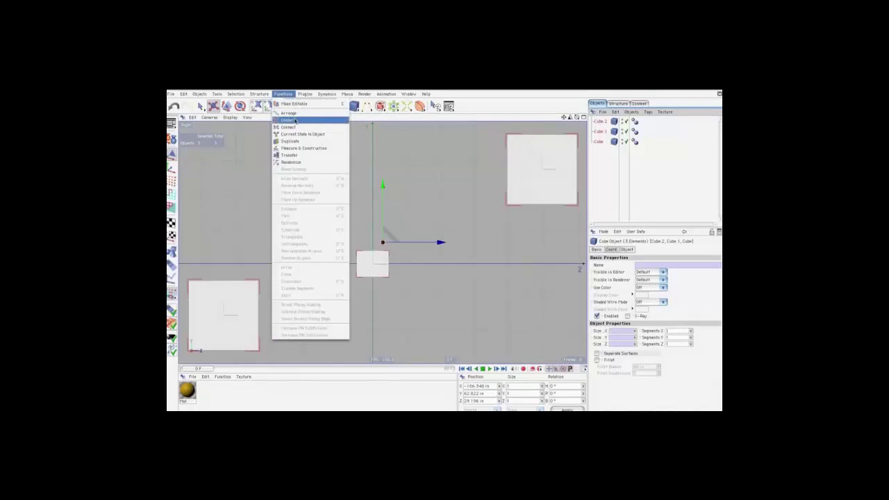
click(298, 119)
click(674, 305)
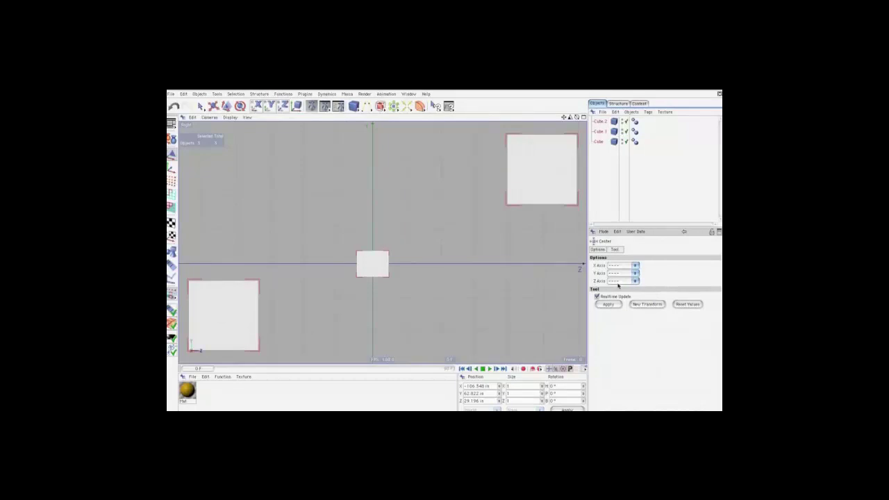
click(607, 305)
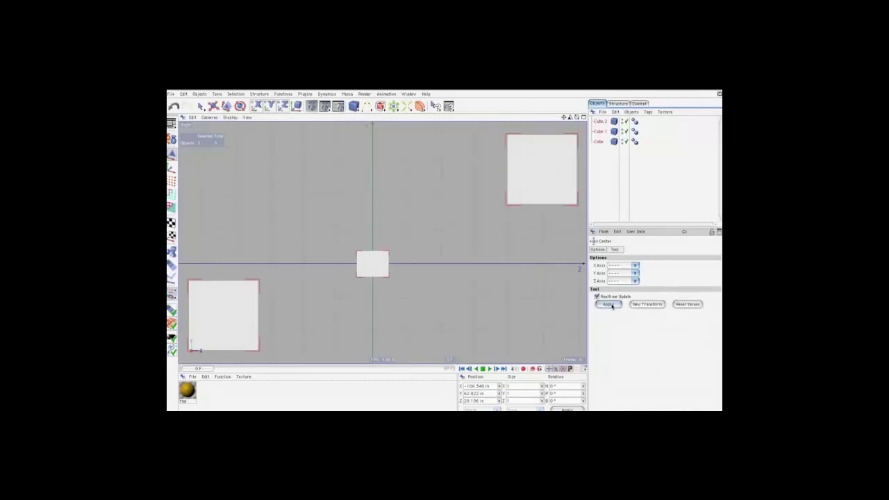
click(623, 265)
click(624, 267)
click(623, 267)
click(621, 266)
Cycle Y alignment through Positive and Middle, ending on Negative so the bottoms line up
click(618, 275)
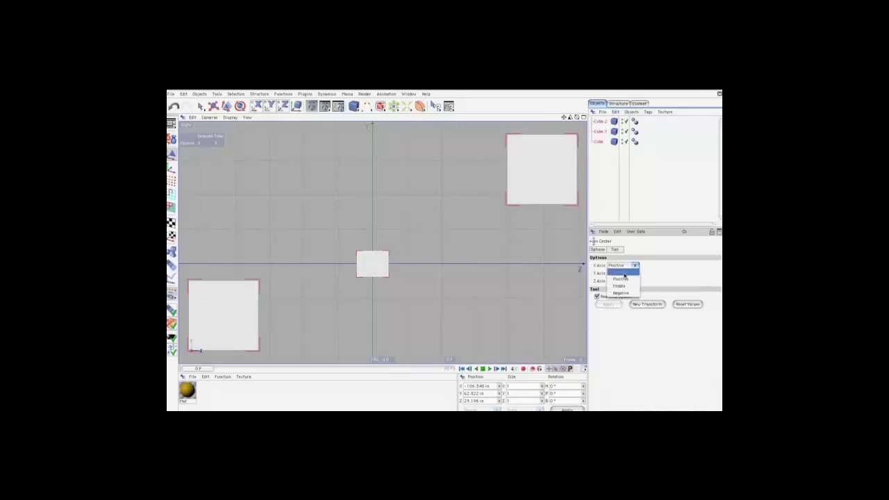
click(620, 286)
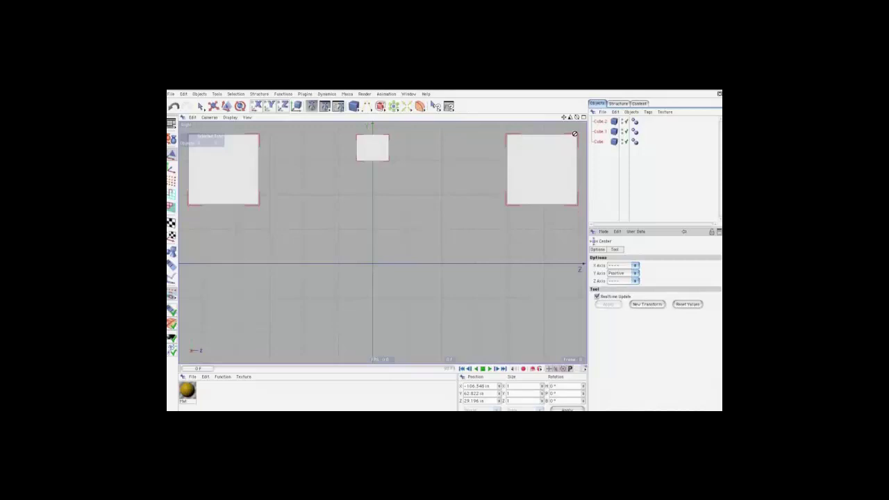
click(624, 273)
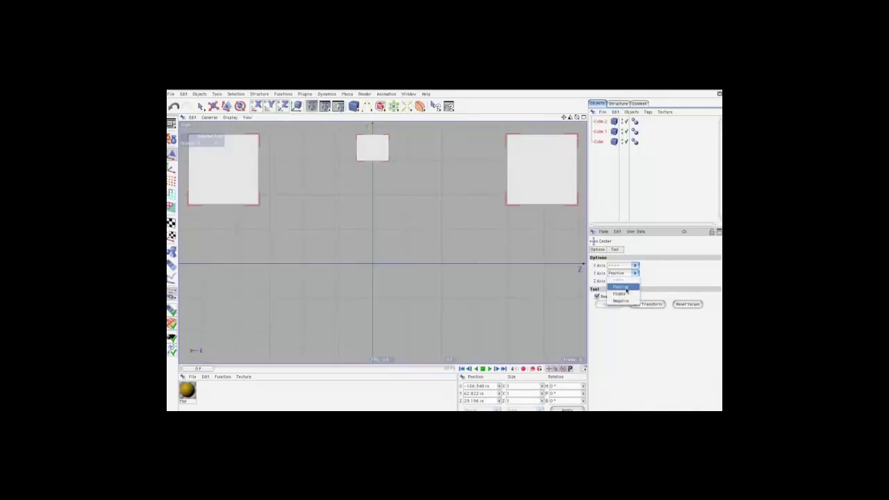
click(622, 295)
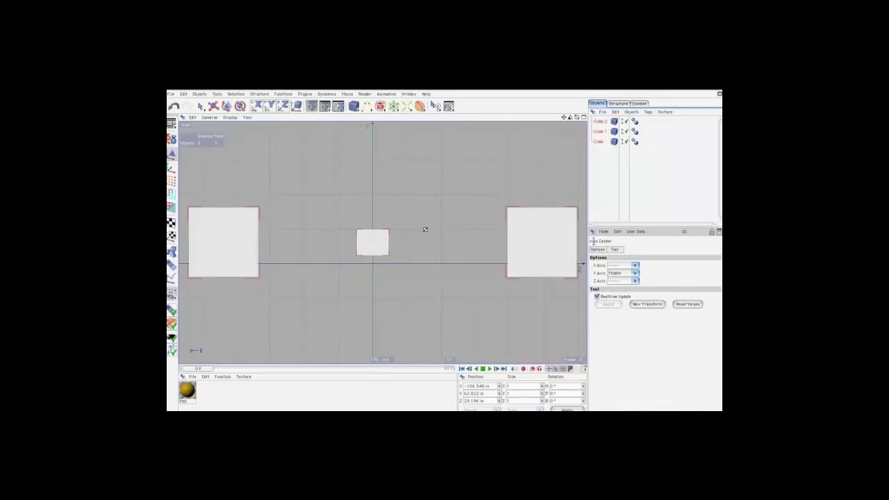
click(624, 273)
click(629, 302)
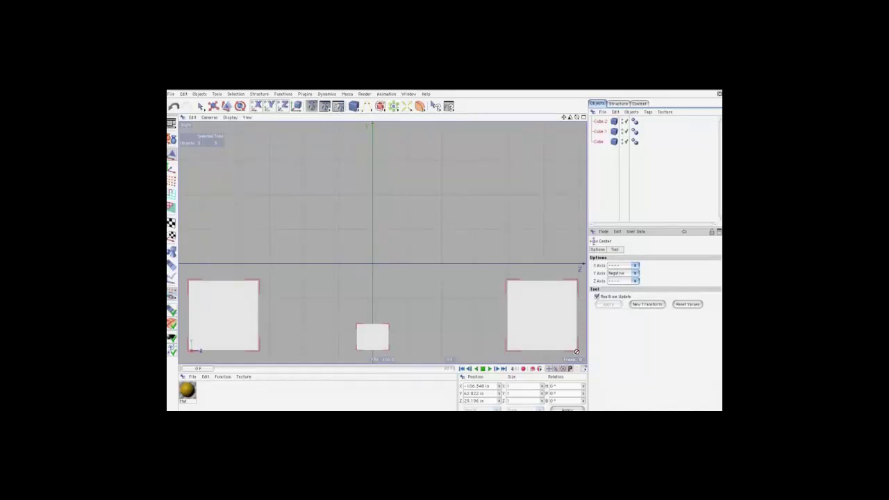
In Perspective, align the cubes centred on X, tops on Y, and negative on Z
key(F1)
click(626, 276)
click(619, 296)
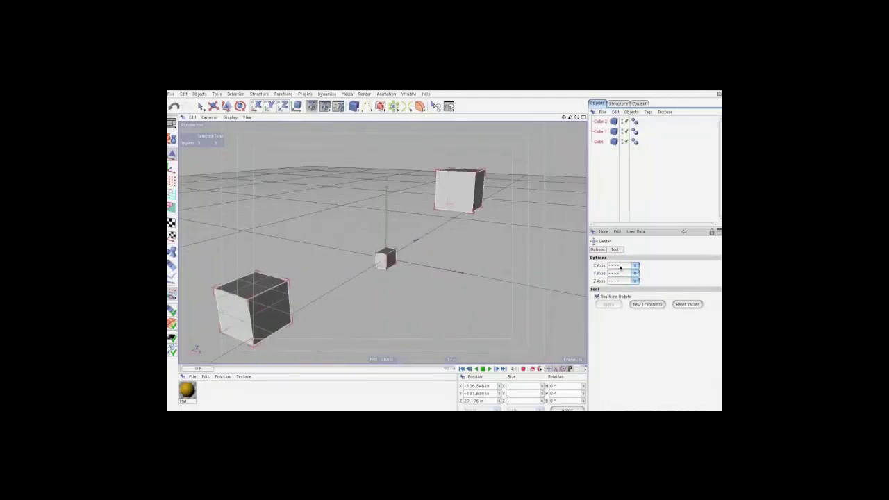
click(621, 267)
click(620, 285)
click(626, 273)
click(626, 286)
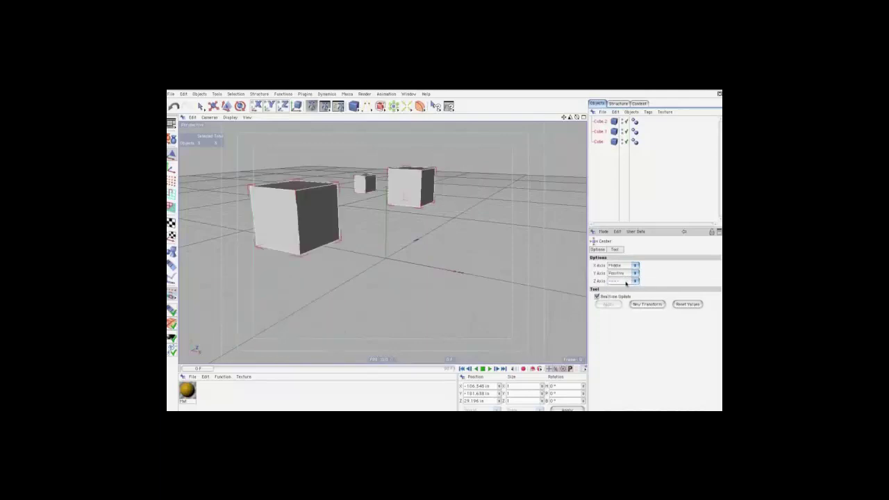
click(625, 281)
click(626, 309)
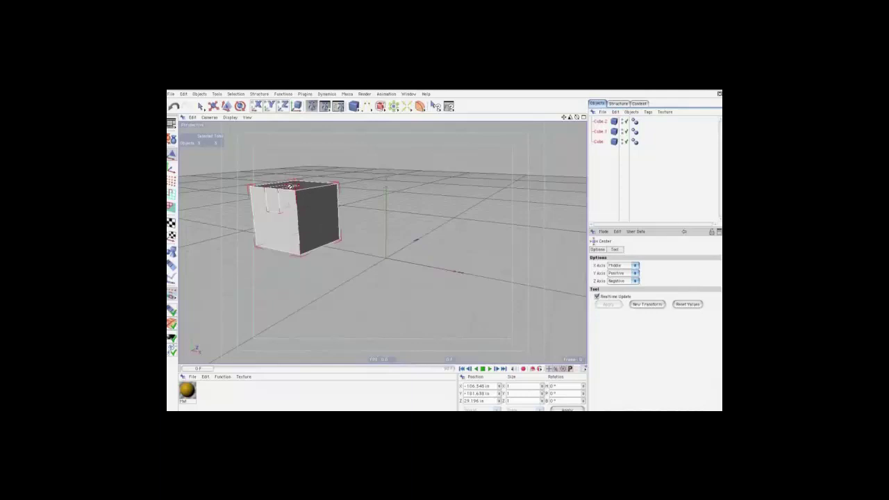
Change the X alignment and turn off Y and Z alignment
click(623, 268)
click(629, 278)
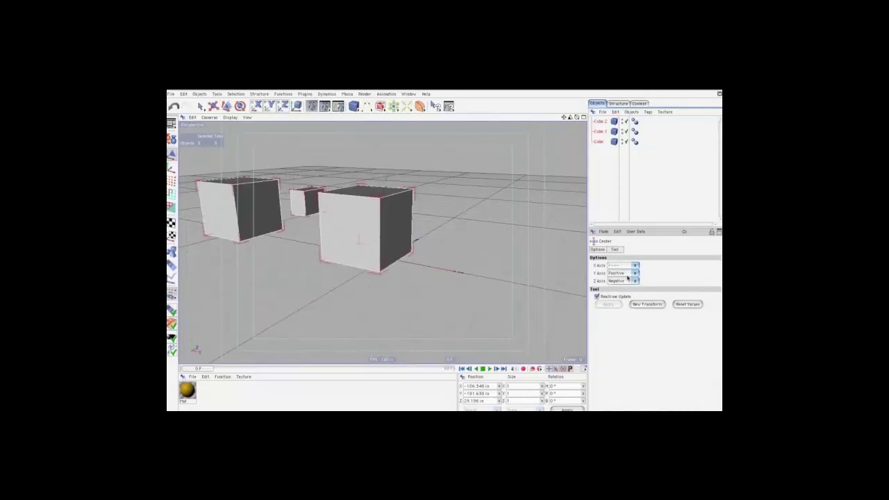
click(628, 274)
click(626, 285)
click(629, 282)
click(626, 291)
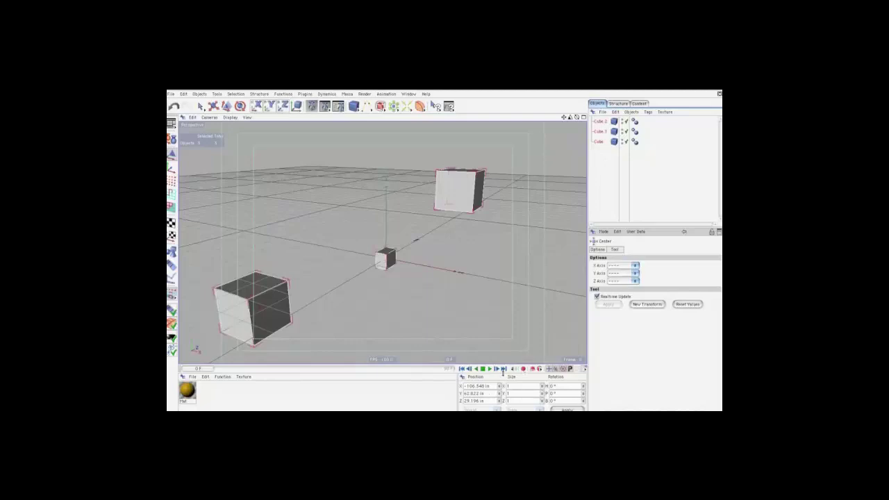
Across timeline frames, centre cubes on Y, then align positive X and negative Z
mouse_move(199, 369)
mouse_down()
mouse_move(444, 372)
mouse_move(270, 369)
mouse_up()
click(619, 274)
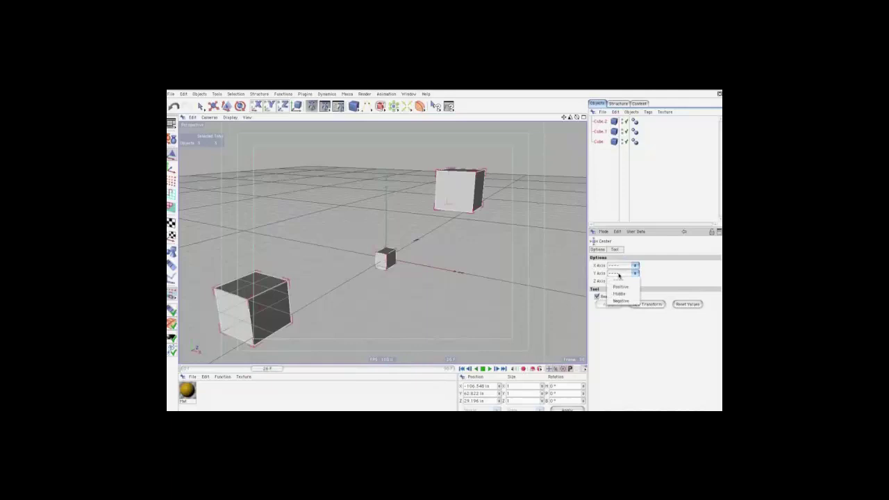
click(619, 293)
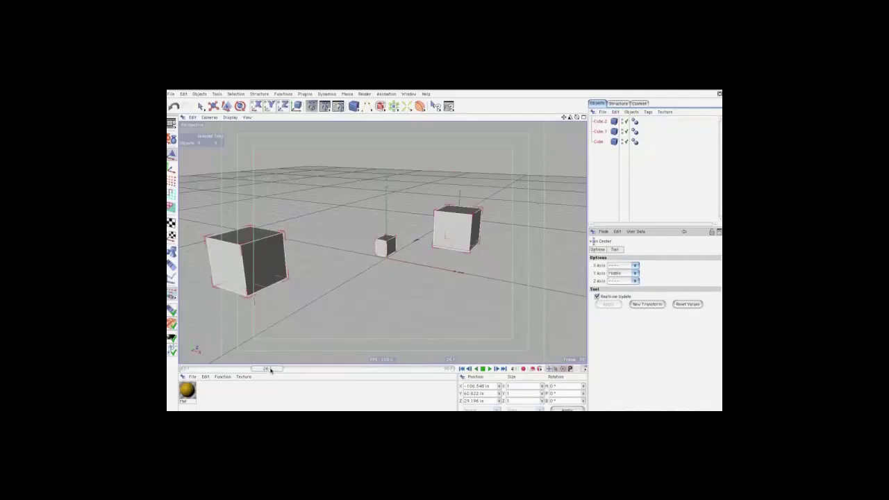
drag(271, 370, 398, 369)
click(623, 273)
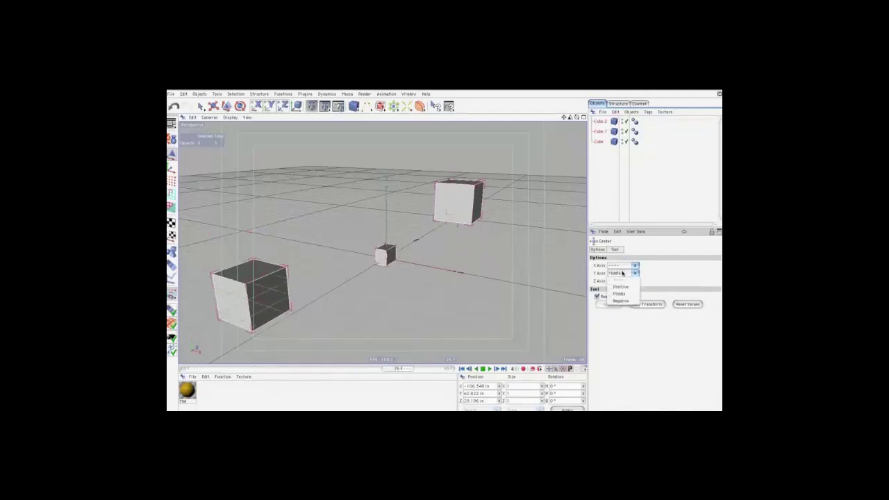
click(619, 279)
click(624, 266)
click(620, 279)
click(623, 281)
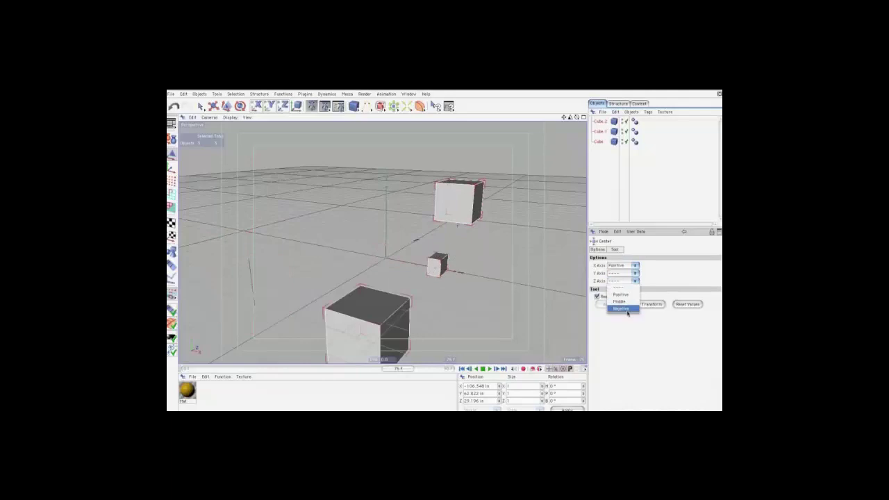
click(620, 309)
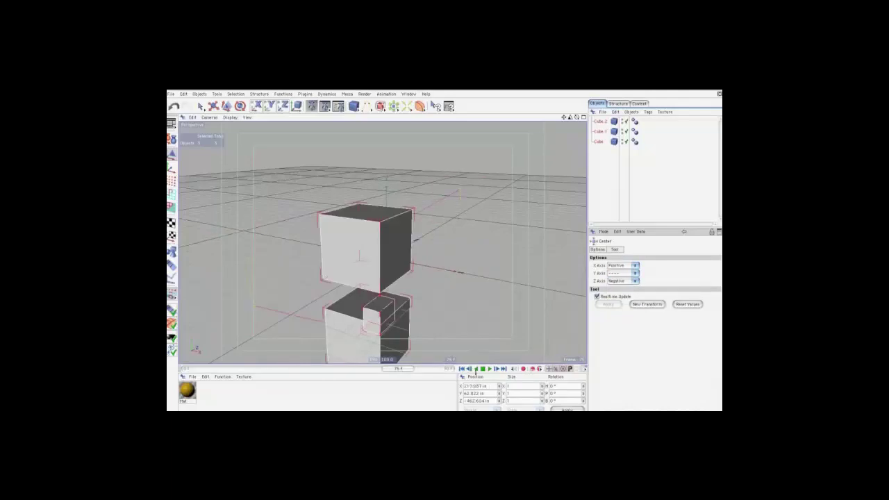
mouse_move(388, 369)
mouse_down()
mouse_move(284, 371)
mouse_move(426, 370)
mouse_move(197, 370)
mouse_up()
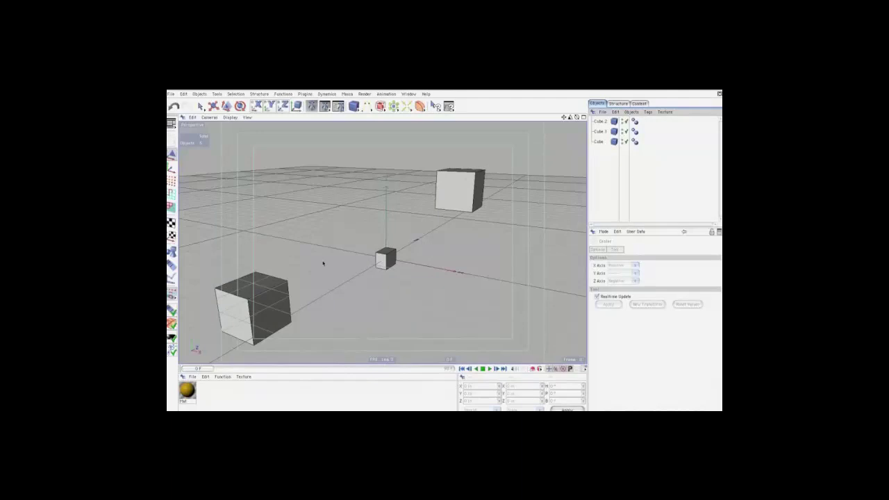
mouse_move(198, 369)
mouse_down()
mouse_move(373, 369)
mouse_move(219, 369)
mouse_up()
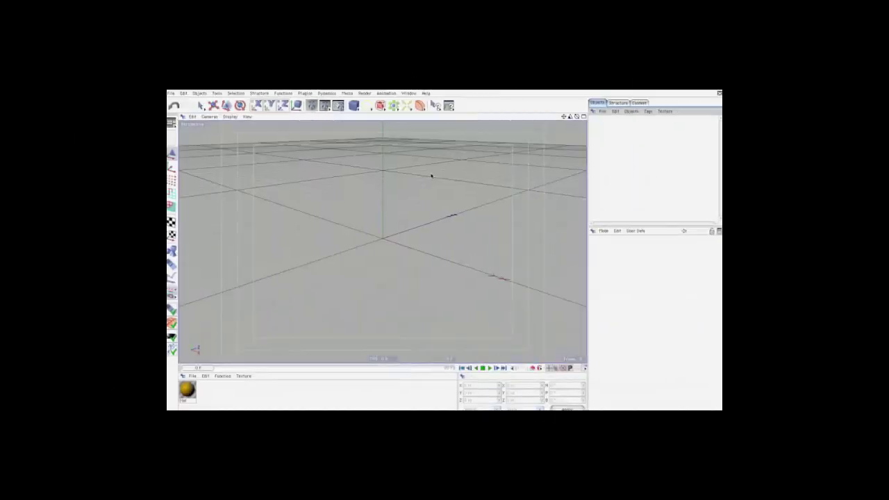
drag(354, 105, 363, 115)
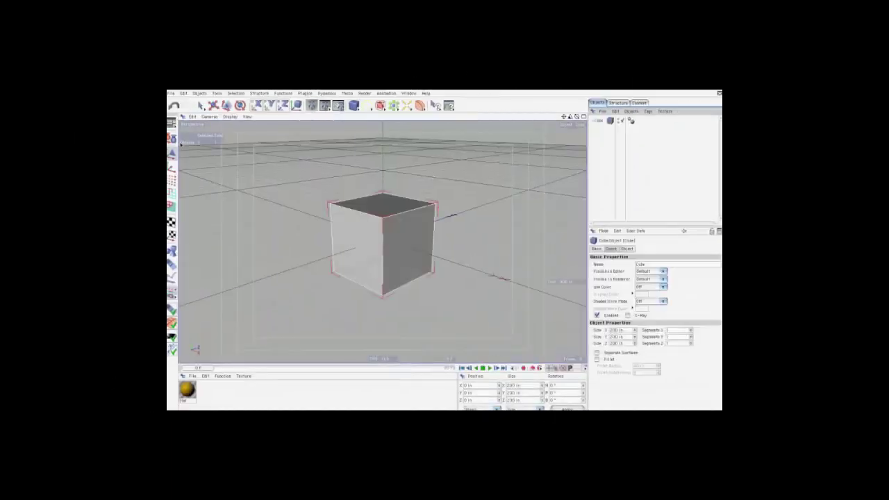
click(213, 105)
drag(379, 198, 230, 292)
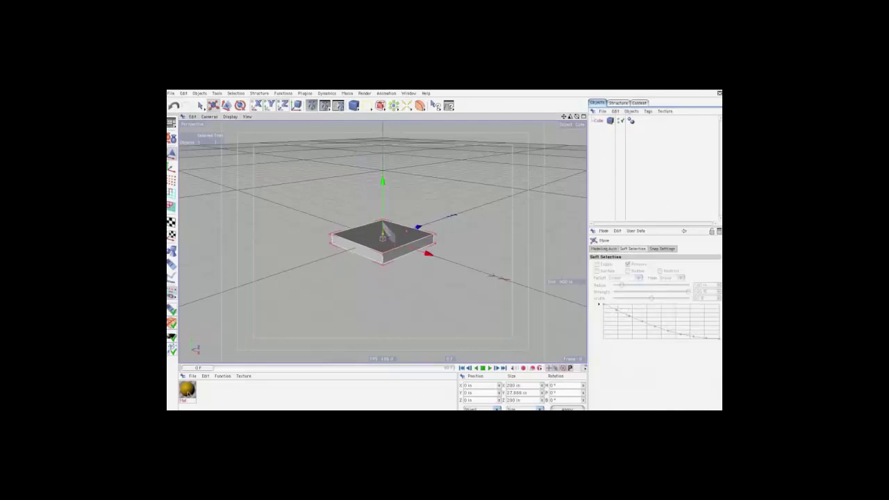
drag(187, 394, 393, 256)
click(282, 94)
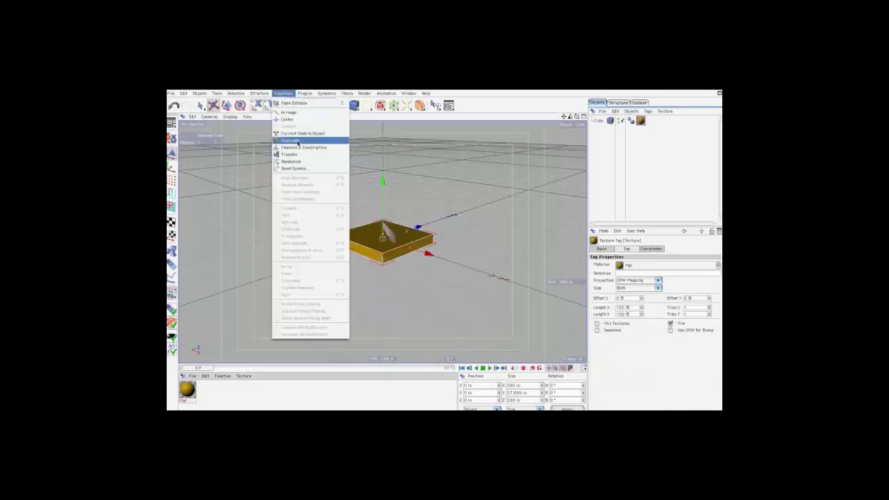
click(313, 142)
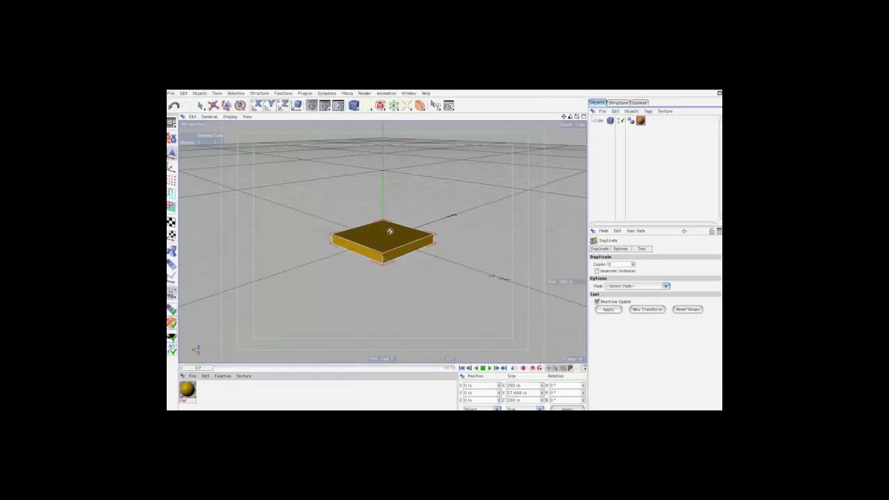
click(607, 310)
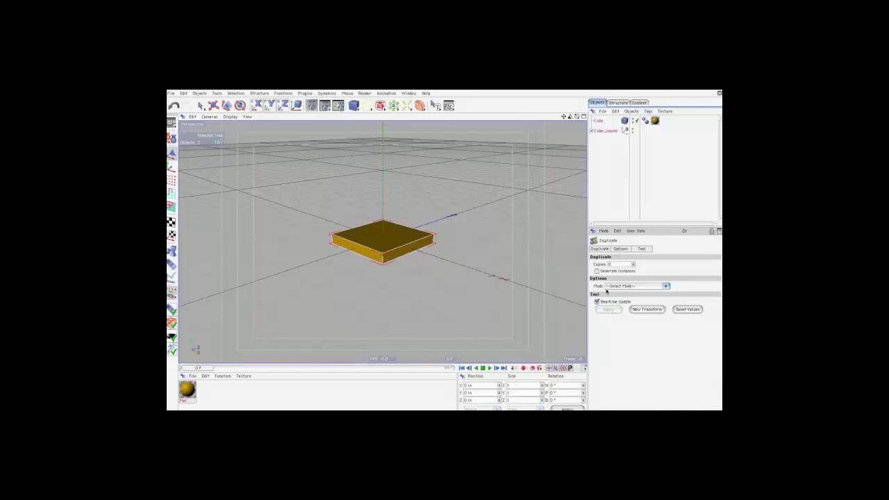
click(616, 287)
click(622, 302)
click(643, 365)
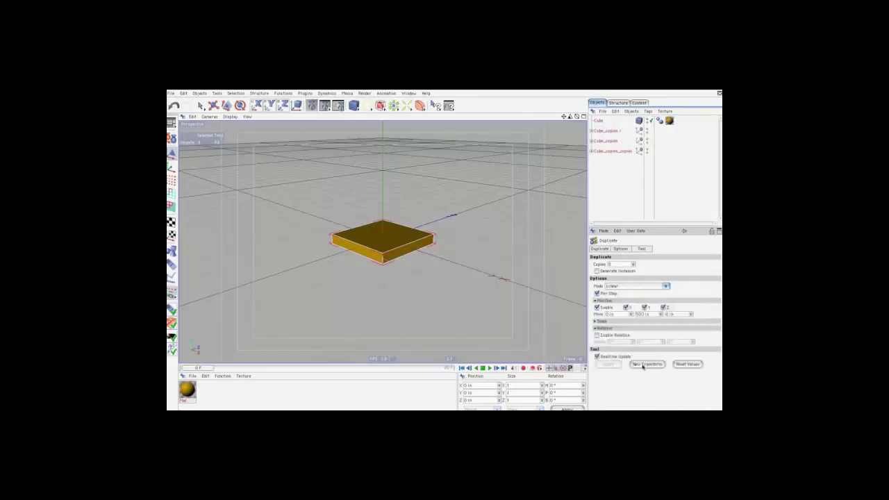
key(ctrl+z)
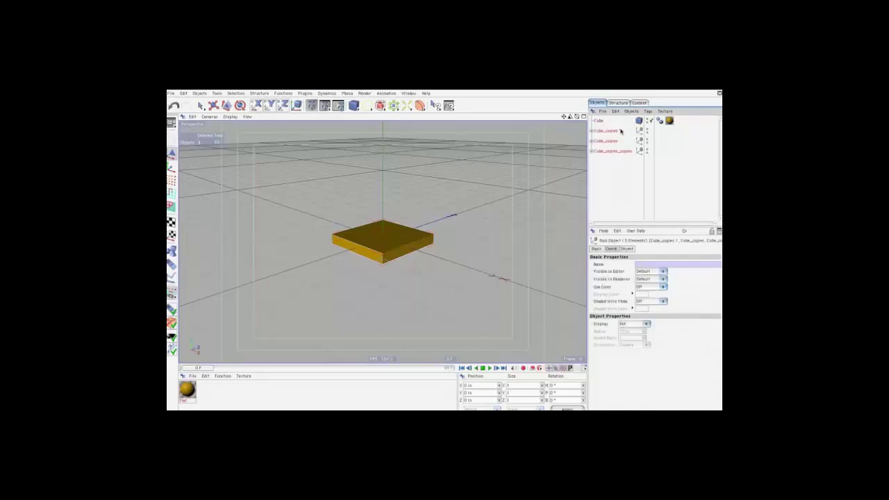
key(ctrl+z)
click(603, 121)
click(304, 93)
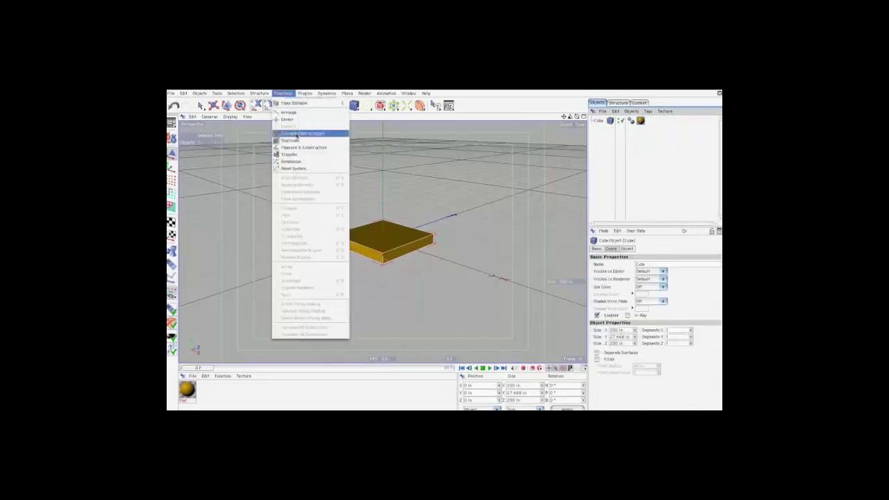
Apply Duplicate again to create copies of the gold slab and view them
click(306, 132)
click(611, 365)
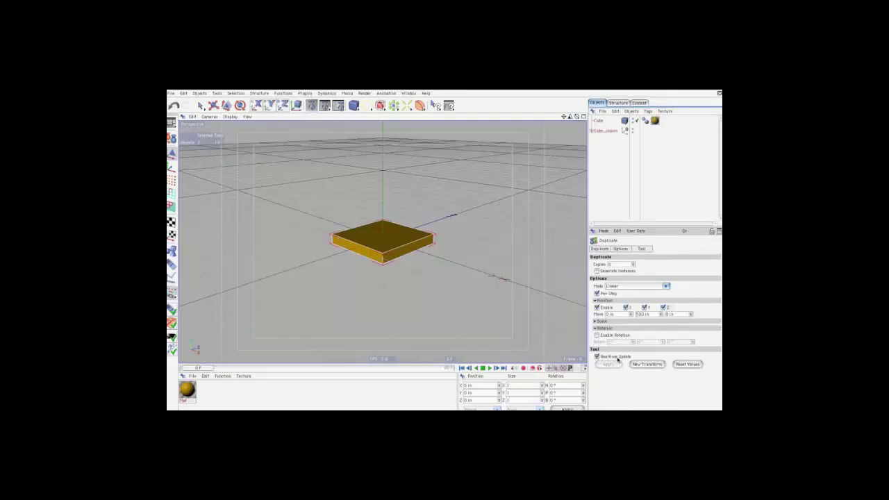
drag(560, 118, 444, 254)
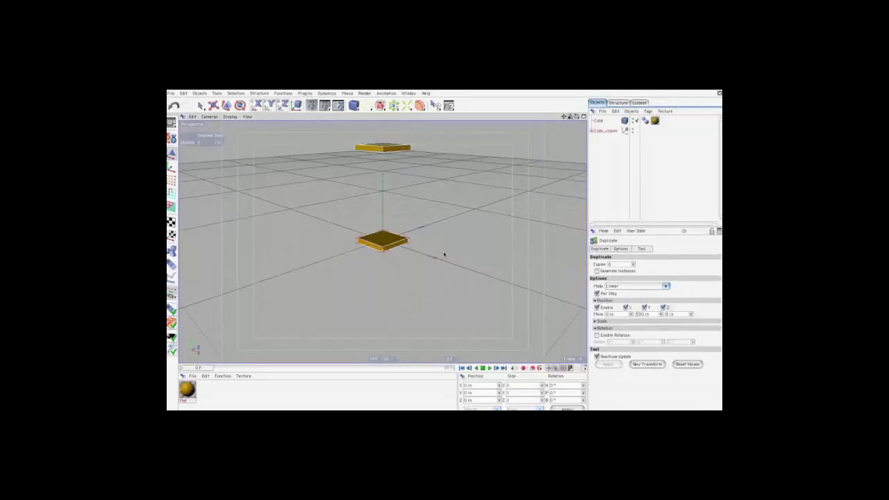
drag(564, 116, 565, 125)
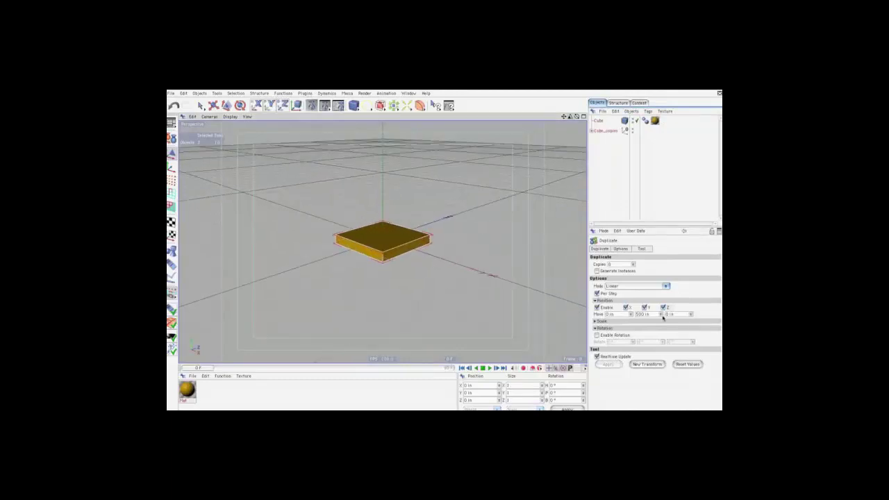
Set vertical spacing to 25 with Per Step off, framing the tight stack
drag(663, 318, 661, 315)
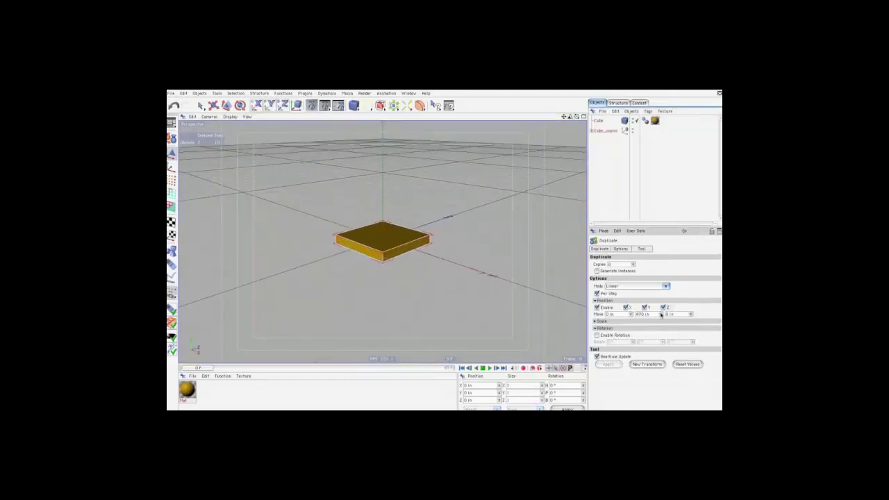
click(597, 294)
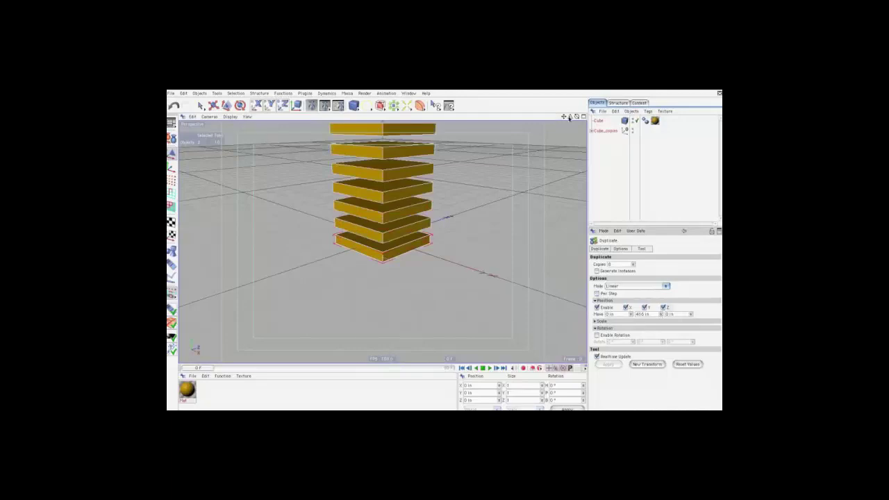
click(597, 294)
click(596, 294)
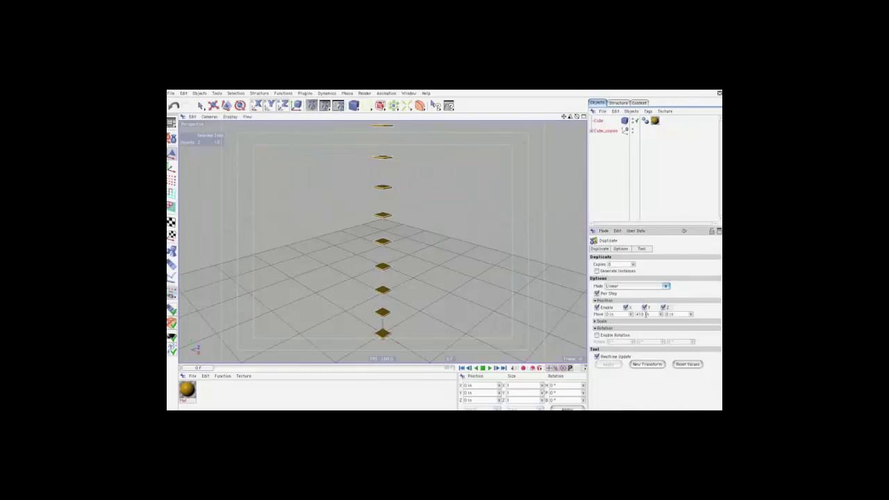
text(25)
key(Return)
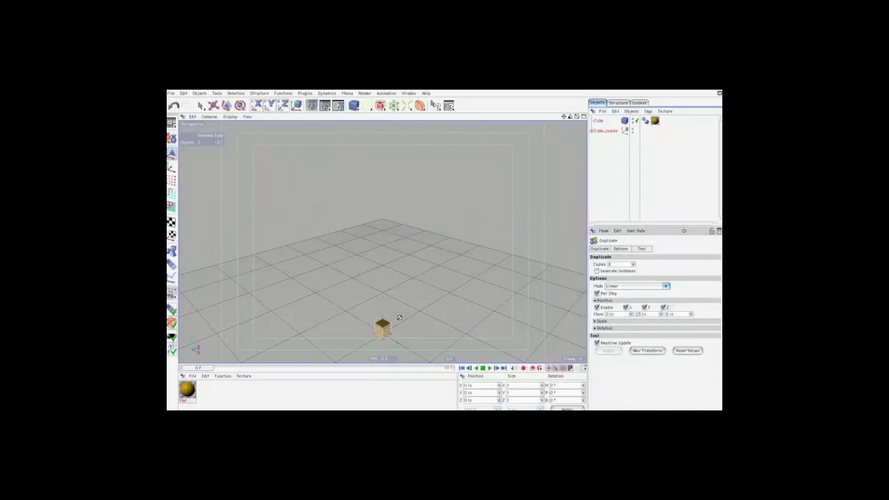
click(596, 293)
key(h)
drag(660, 317, 661, 315)
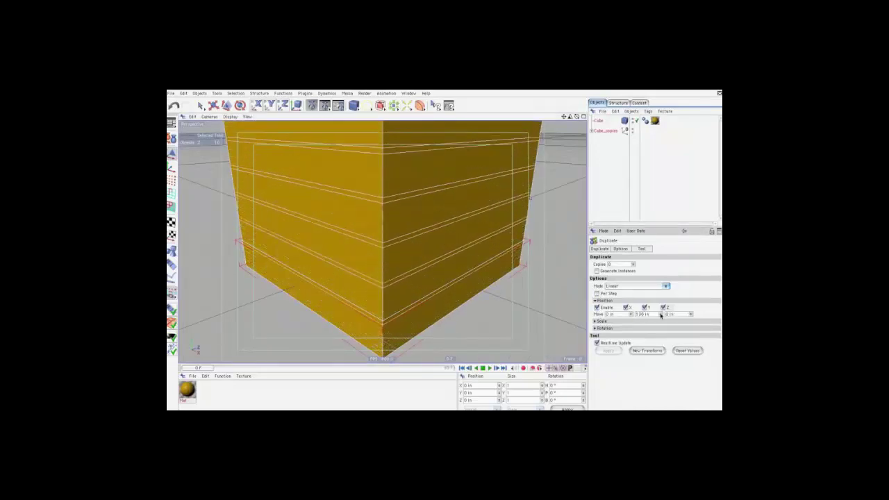
Enable Generate Instances so Cube 0–Cube 7 become instances, then zoom out over the stack
click(591, 131)
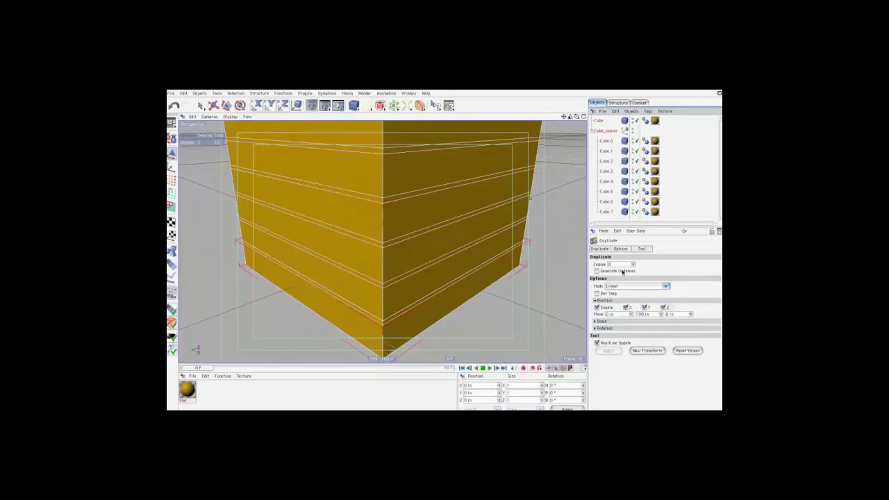
click(597, 271)
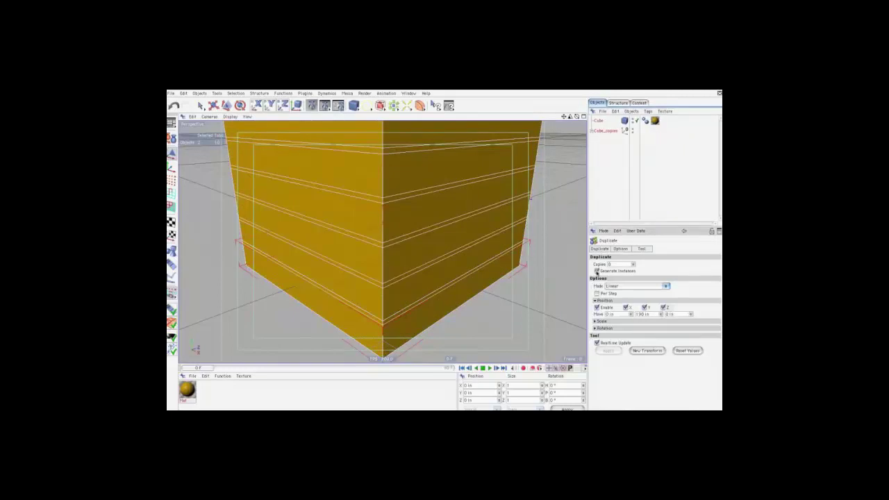
click(592, 131)
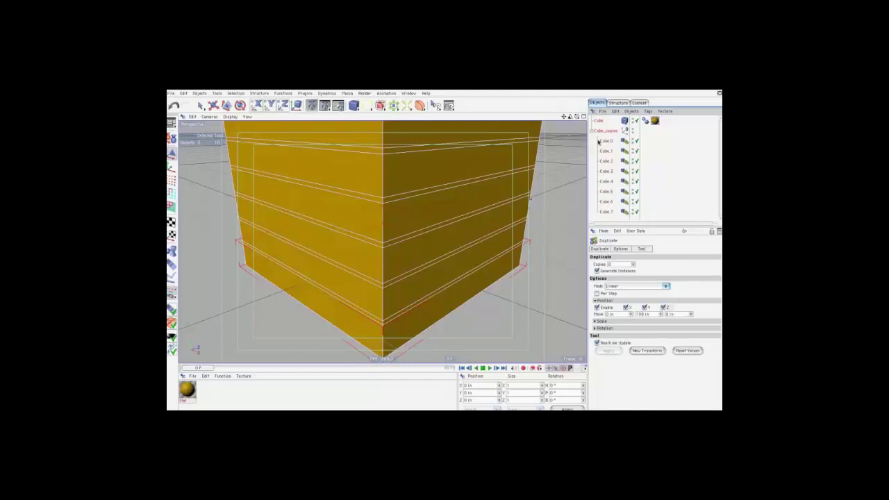
mouse_move(570, 116)
mouse_down()
mouse_move(590, 139)
mouse_move(630, 296)
mouse_move(662, 315)
mouse_move(630, 316)
mouse_move(661, 335)
mouse_up()
Offset the copies along negative X, taper their scale, twist them, then delete both objects
click(595, 321)
click(598, 328)
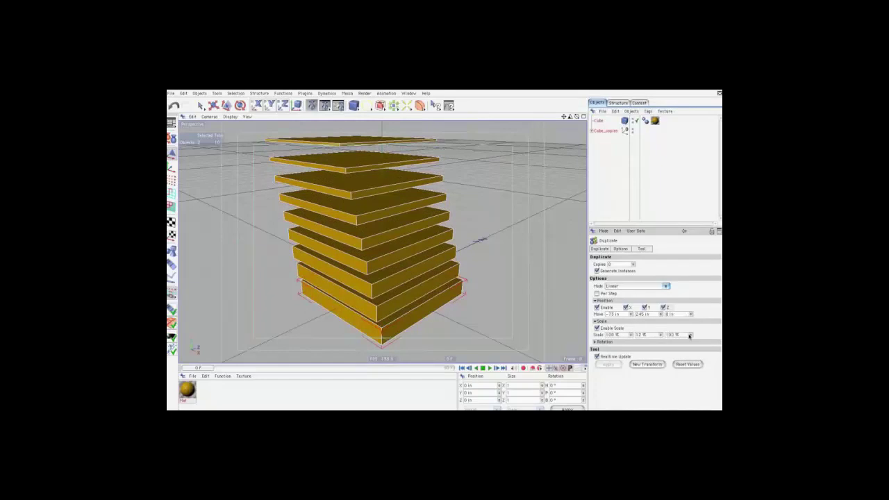
drag(690, 336, 646, 346)
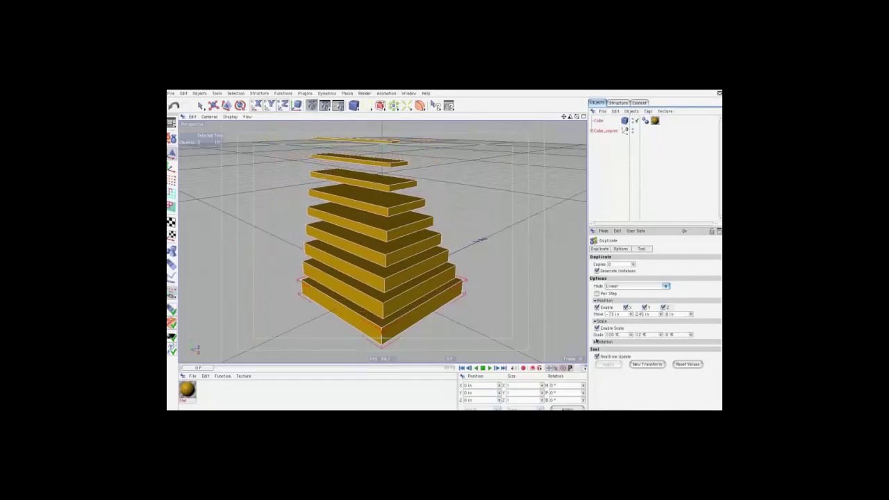
click(595, 342)
click(597, 349)
mouse_move(664, 356)
mouse_down()
mouse_move(633, 357)
mouse_move(682, 356)
mouse_move(660, 165)
mouse_up()
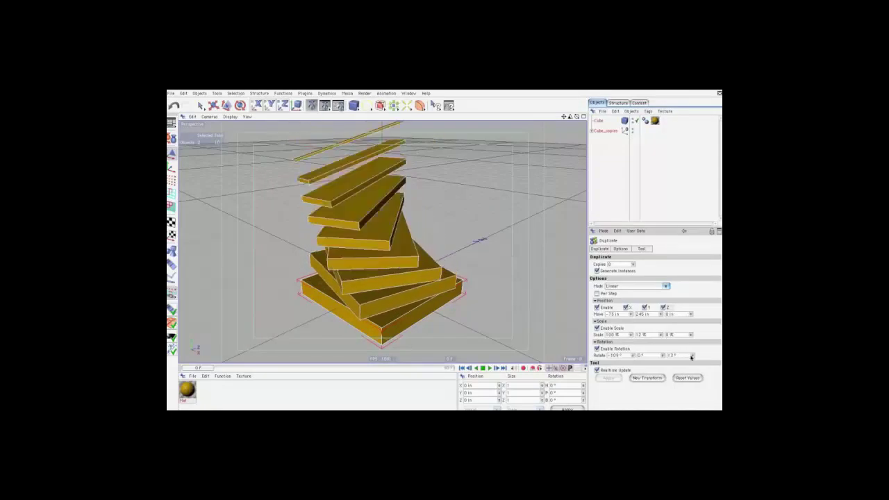
drag(595, 143, 611, 122)
key(Delete)
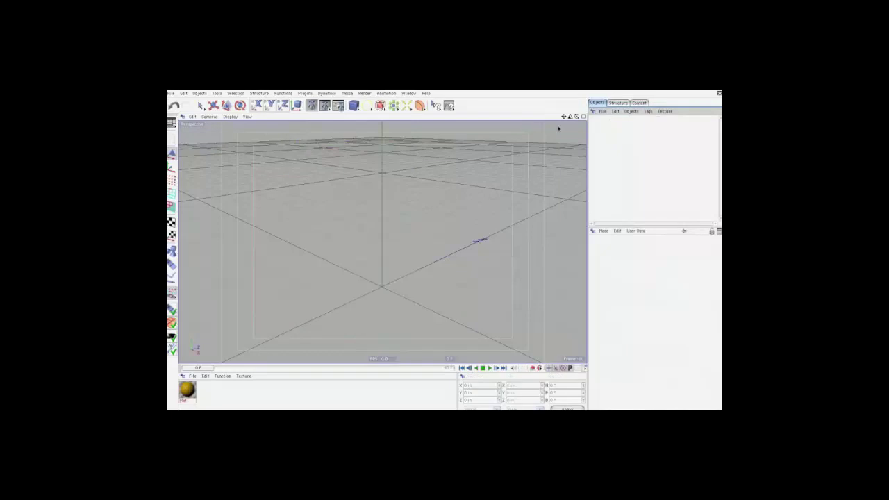
Add a Null Object with a child Cube, flattened and narrowed into a slab
click(200, 93)
click(201, 103)
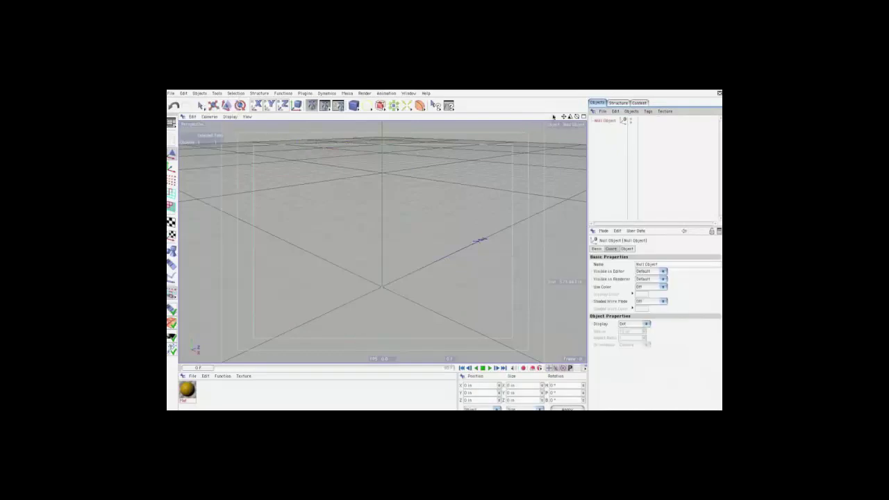
shift+click(354, 105)
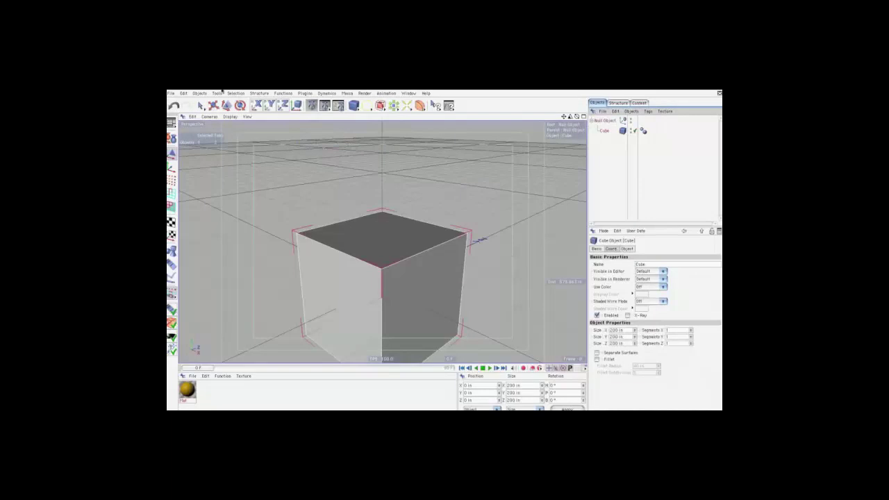
key(e)
drag(444, 259, 444, 255)
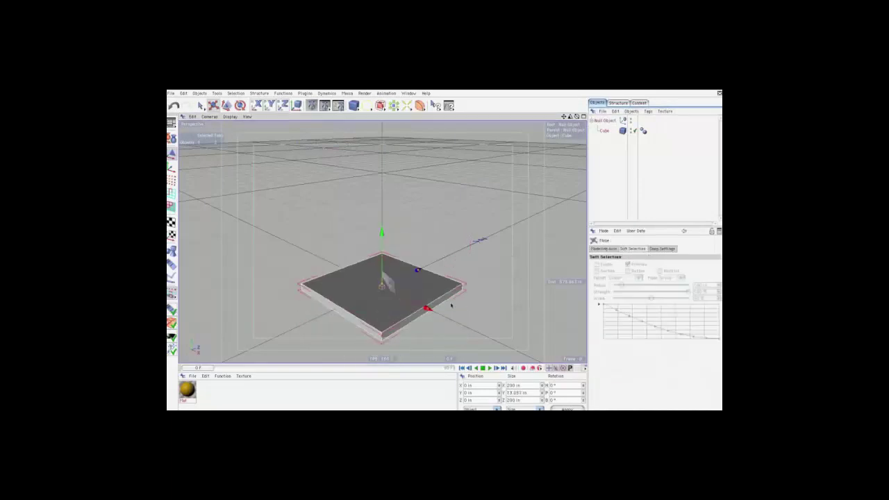
drag(428, 307, 402, 297)
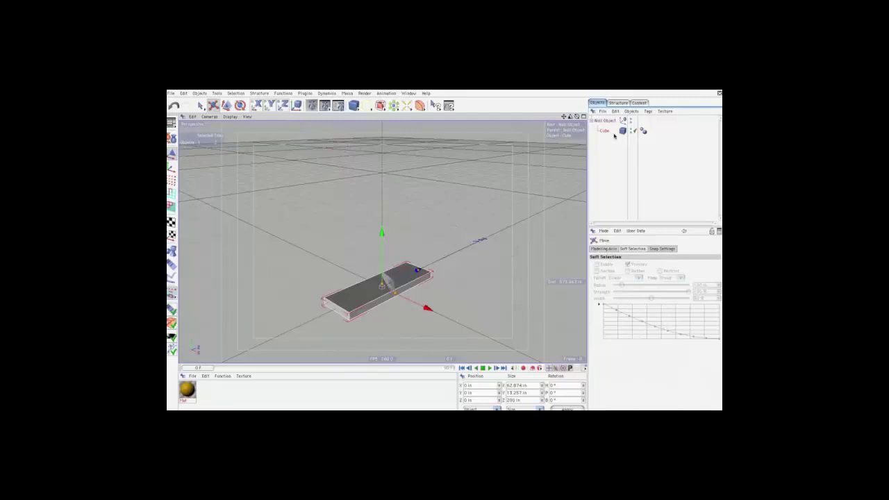
Slide the Cube along Z, offsetting it from the Null's origin
click(602, 131)
drag(383, 285, 445, 251)
click(605, 121)
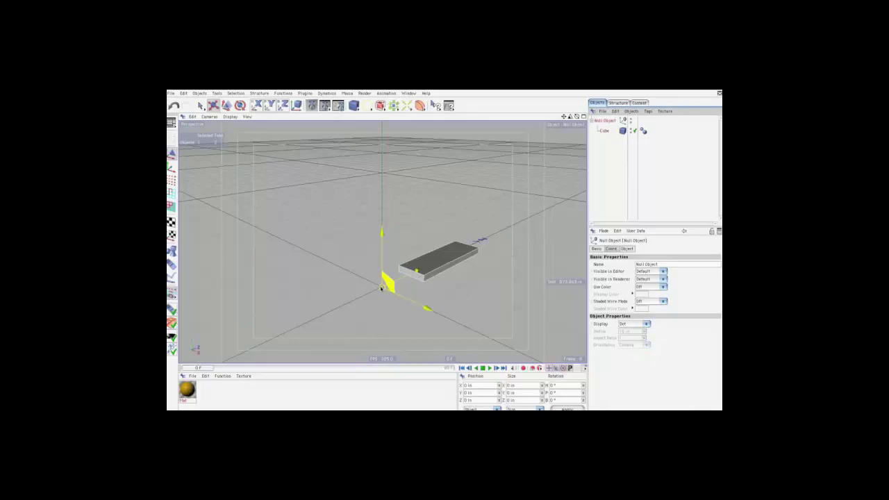
click(612, 248)
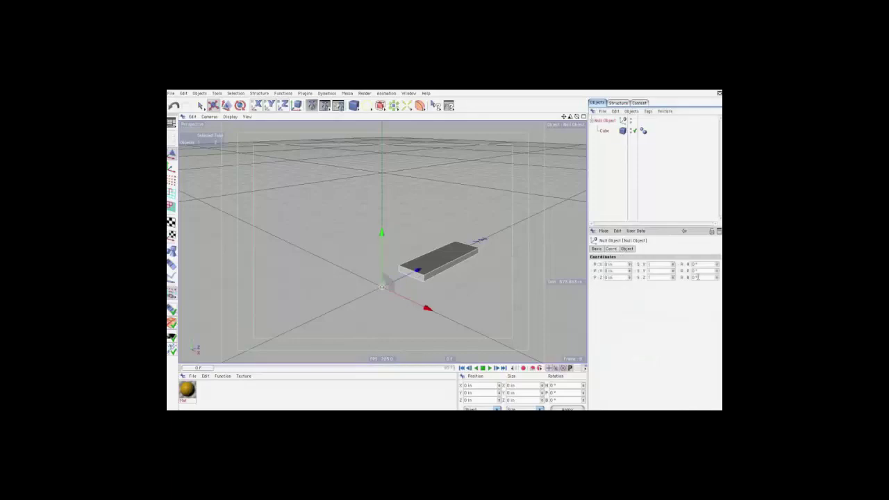
click(442, 258)
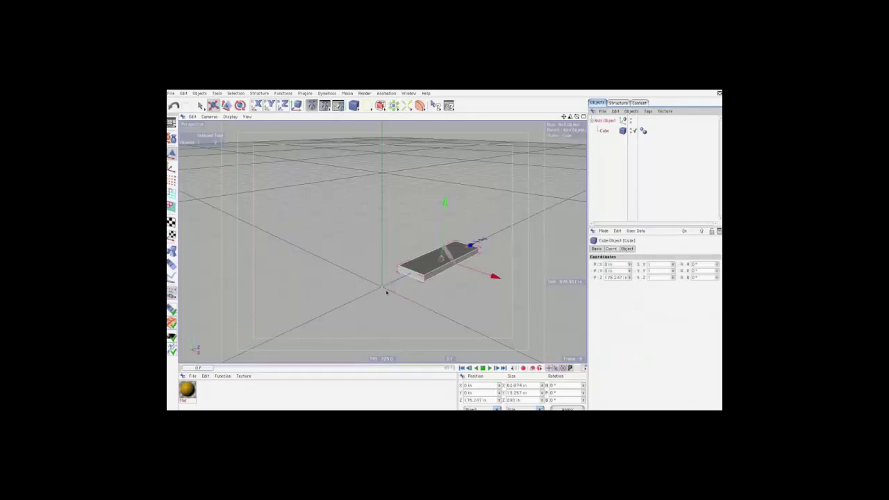
drag(445, 257, 446, 254)
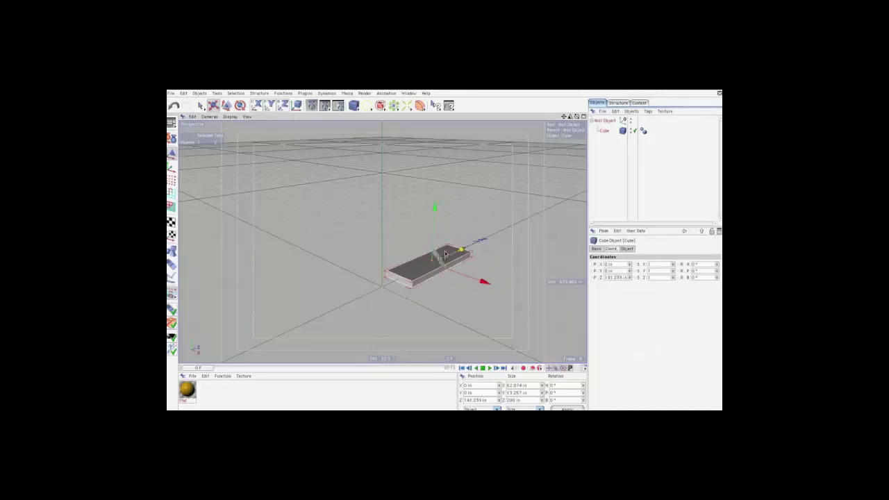
Move the Null along Z and back to the origin, then open Duplicate
click(605, 120)
drag(387, 281, 407, 273)
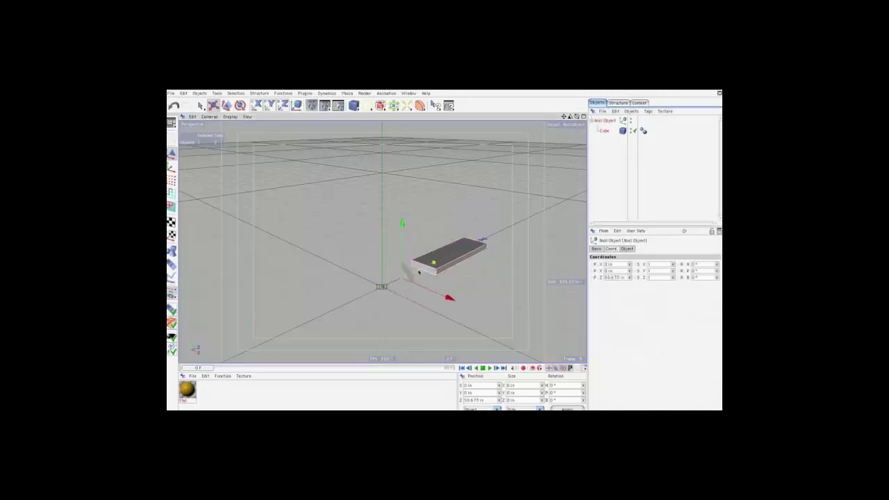
click(605, 131)
click(605, 121)
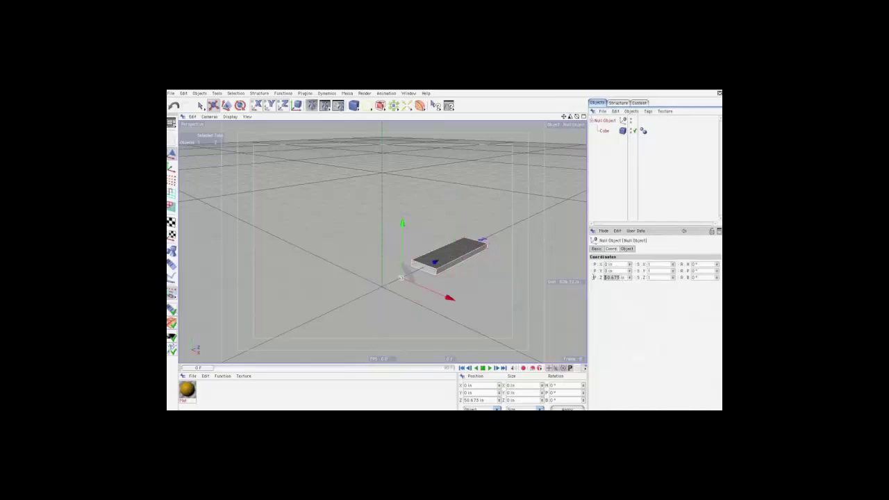
drag(406, 275, 414, 275)
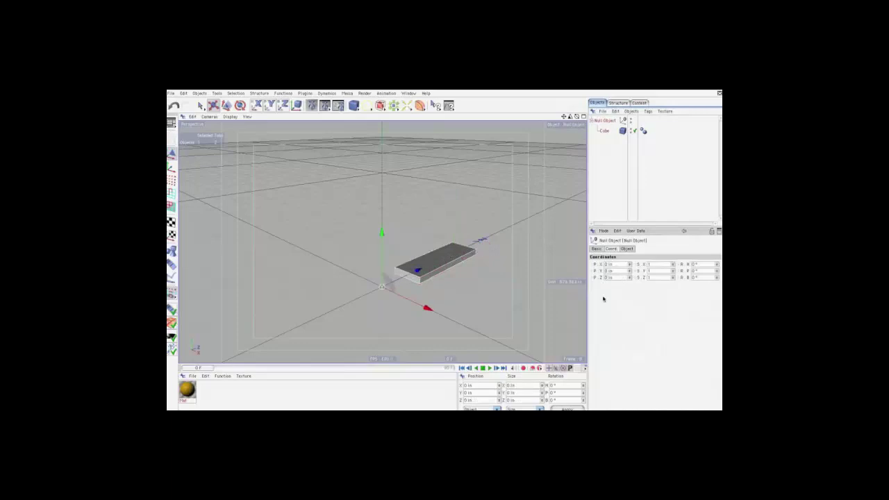
click(284, 93)
click(299, 137)
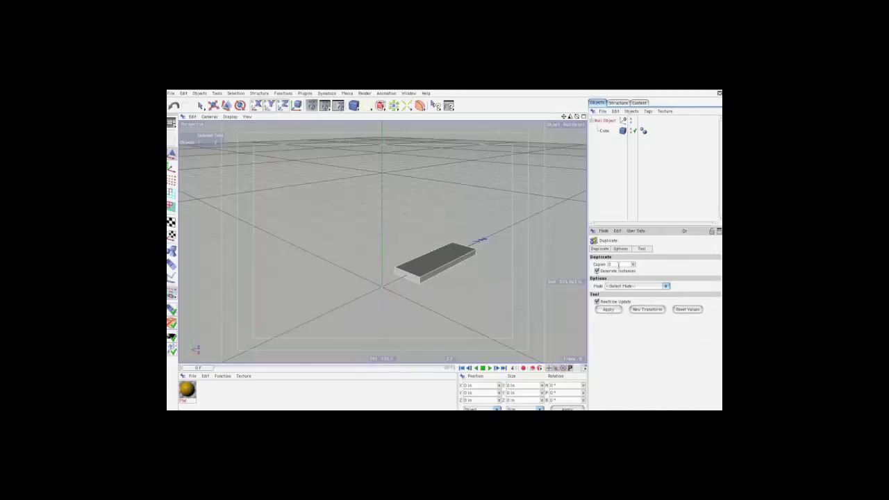
Apply a Linear duplicate of the slab, widen vertical spacing and enable rotation
click(636, 287)
click(625, 301)
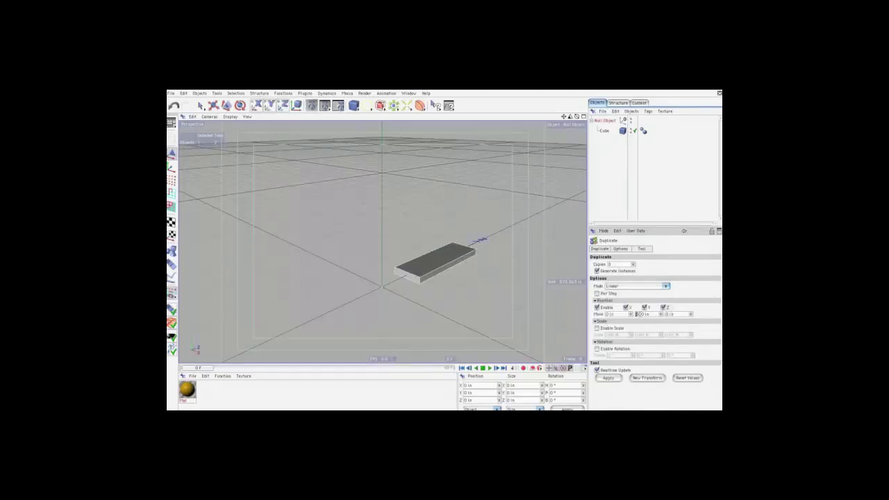
text(5)
click(608, 364)
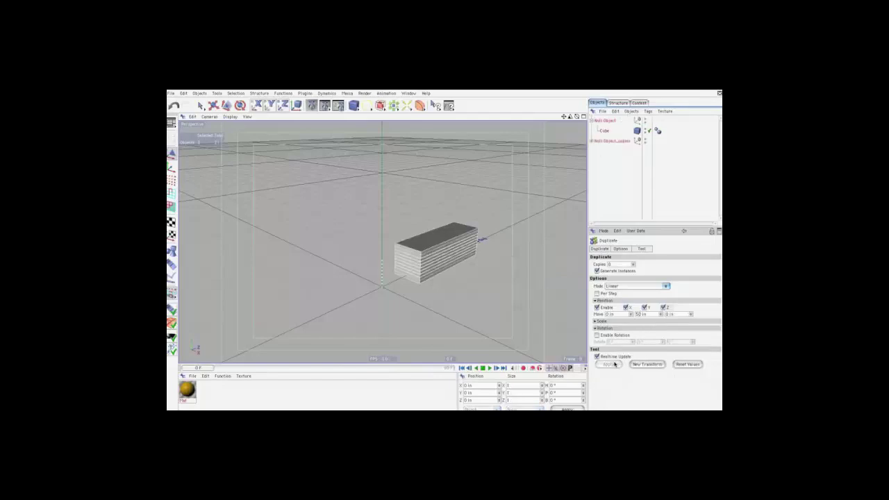
mouse_move(661, 314)
mouse_down()
mouse_move(663, 341)
mouse_move(633, 343)
mouse_up()
click(597, 335)
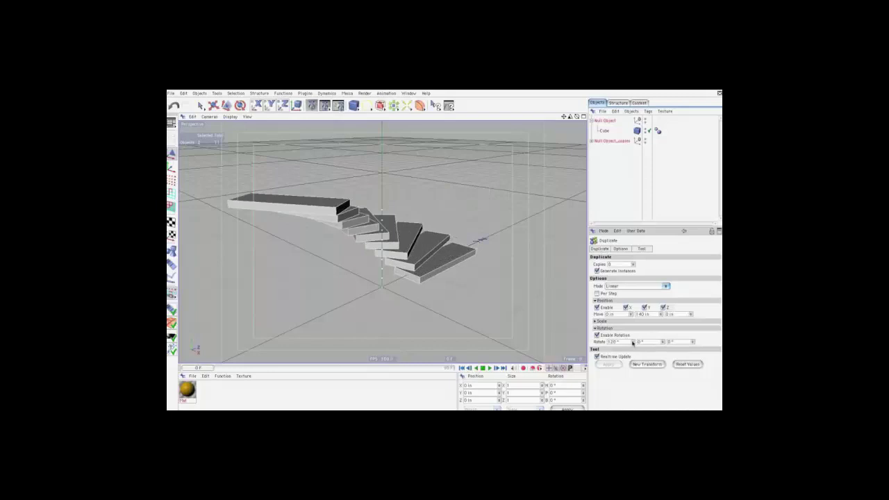
drag(577, 116, 380, 272)
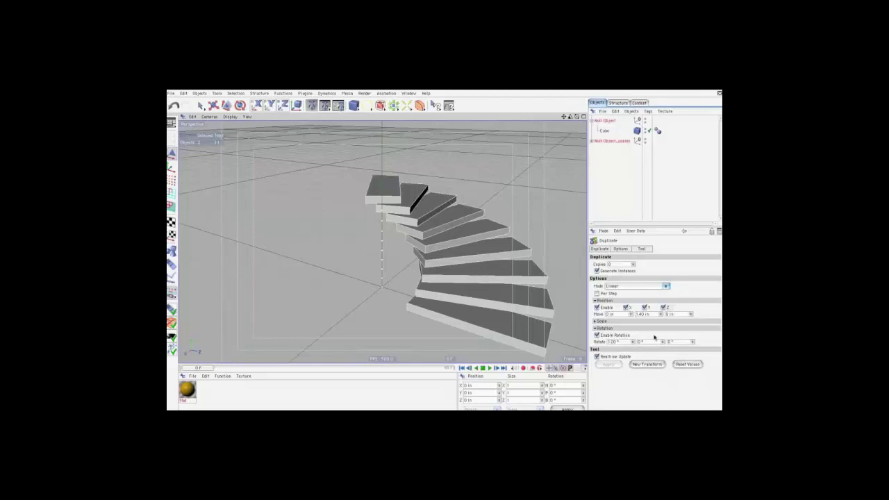
Vary the copy count and enable Per Step with 12 in vertical spacing
click(647, 287)
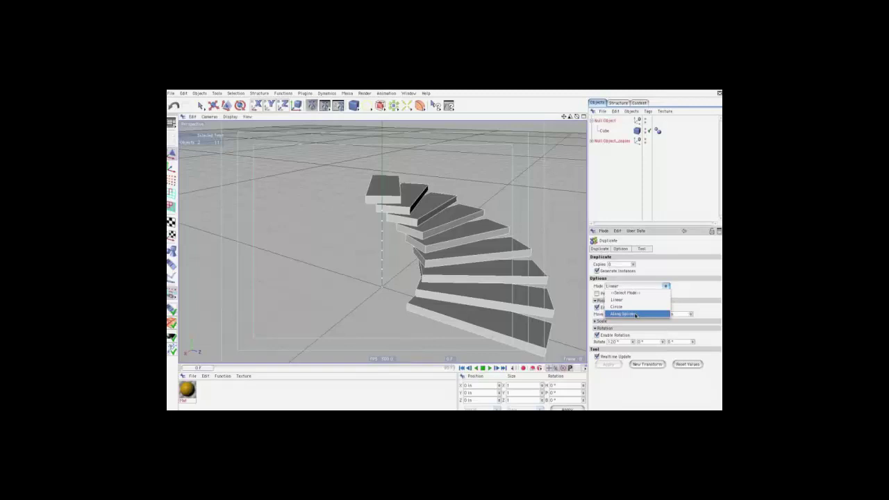
click(632, 197)
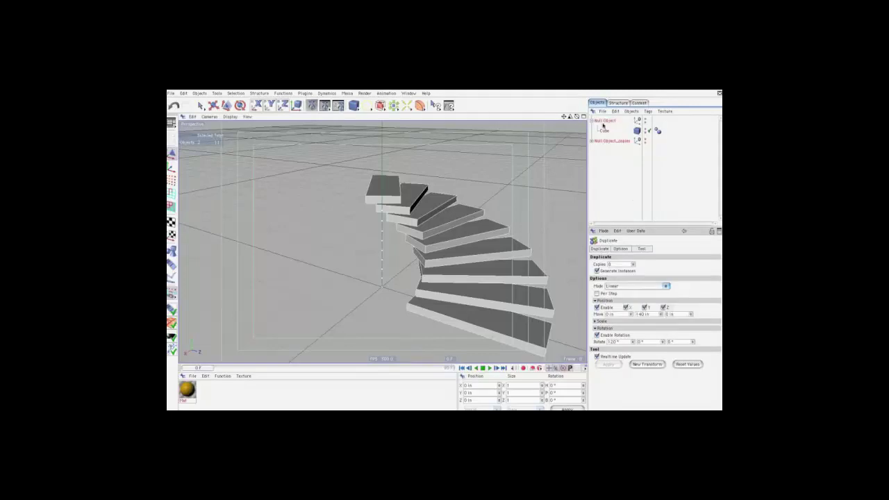
click(591, 141)
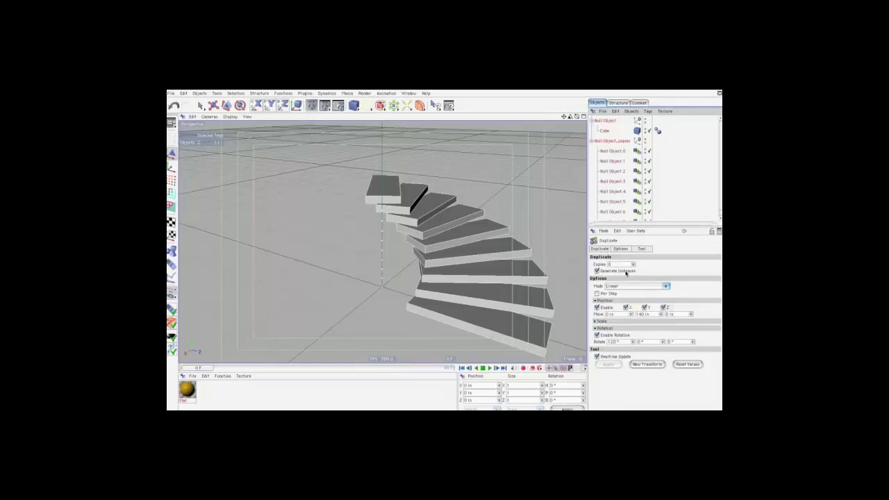
drag(633, 264, 633, 266)
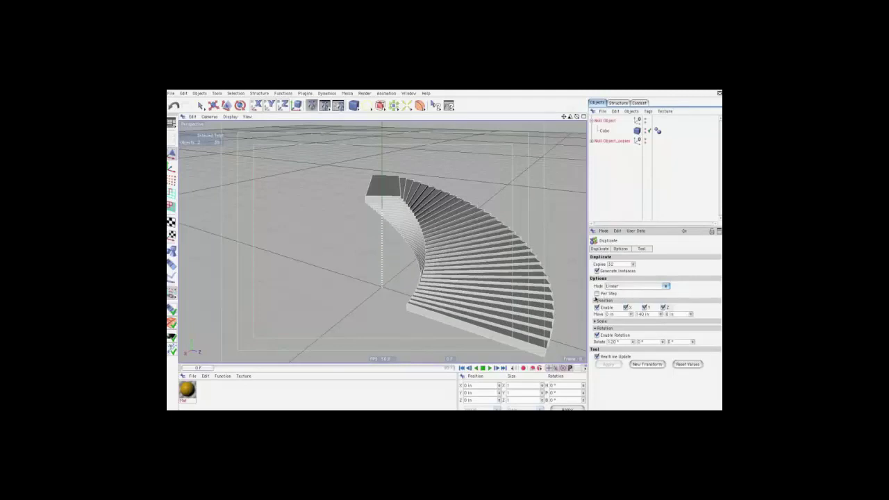
click(596, 294)
text(12)
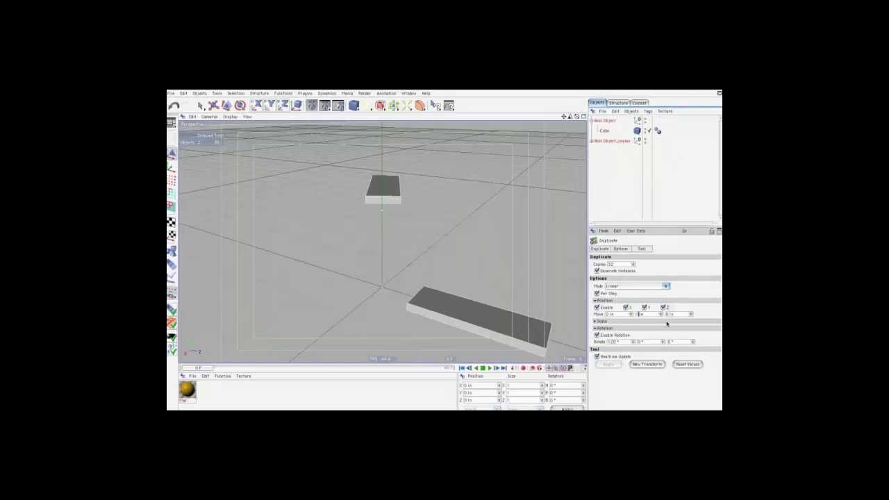
click(668, 332)
Set the per-step rotation to 6°, then raise it to about 10°
drag(577, 117, 434, 258)
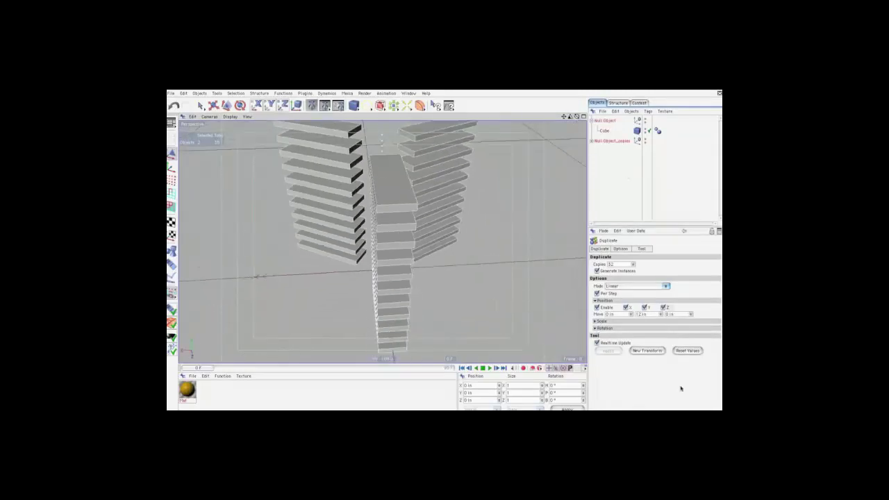
click(595, 328)
drag(633, 341, 634, 342)
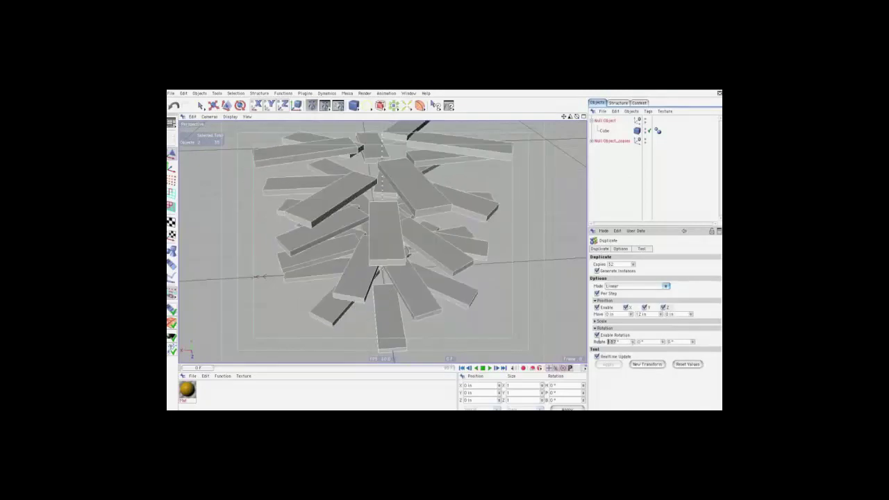
text(6)
key(Return)
drag(575, 116, 448, 253)
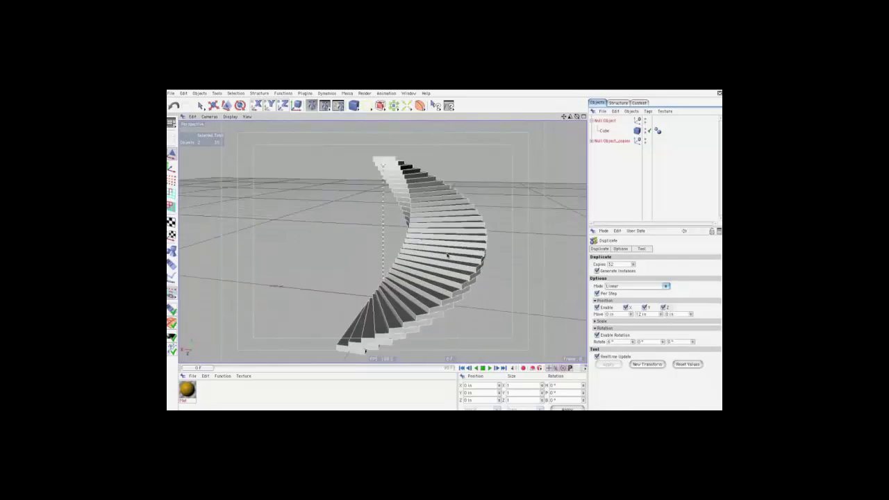
drag(448, 253, 445, 254)
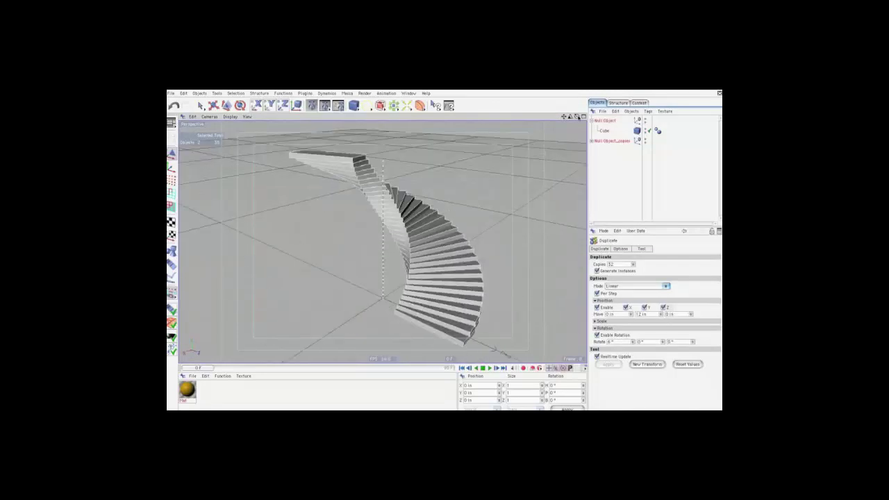
drag(633, 346, 634, 344)
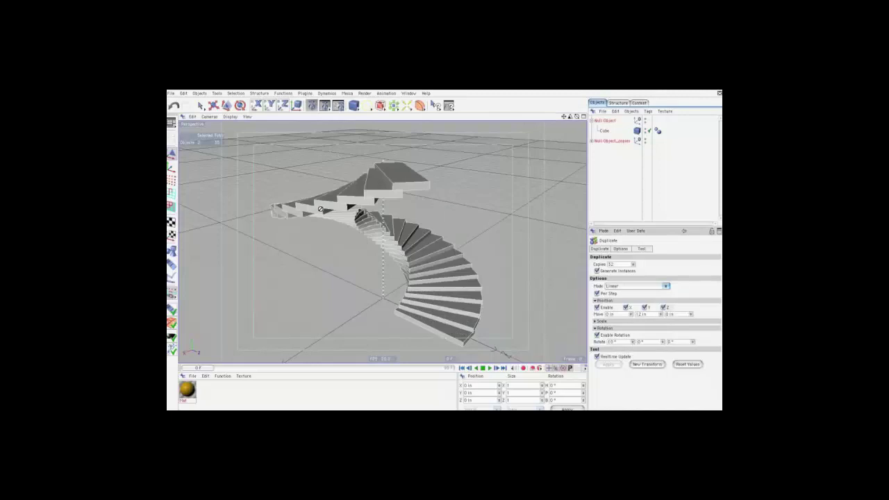
click(620, 180)
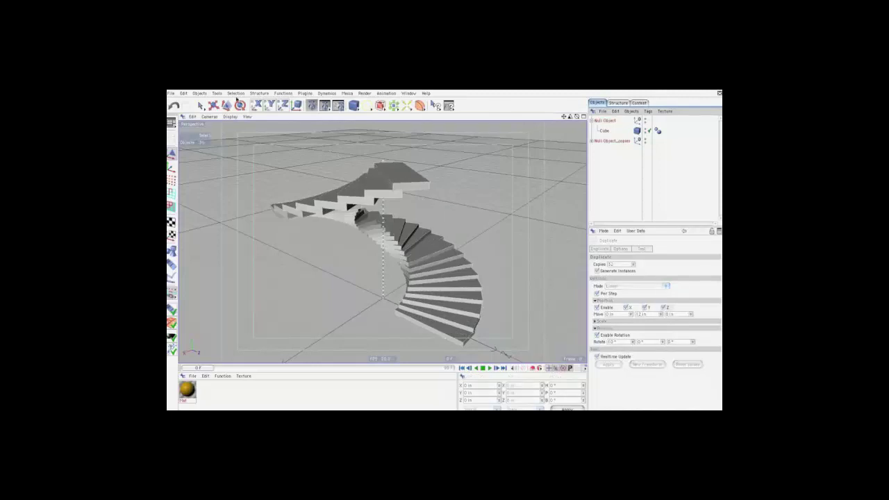
Apply the gold material to the Cube and store all step copies in a Selection object
key(e)
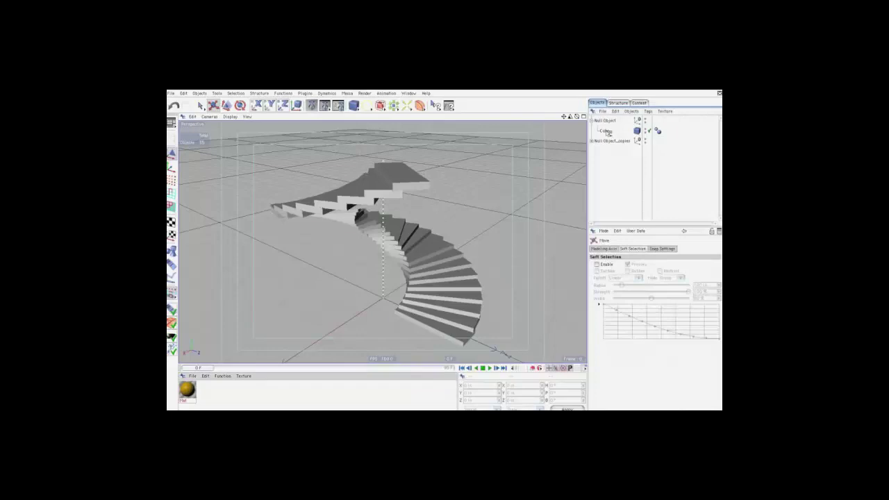
drag(187, 391, 610, 133)
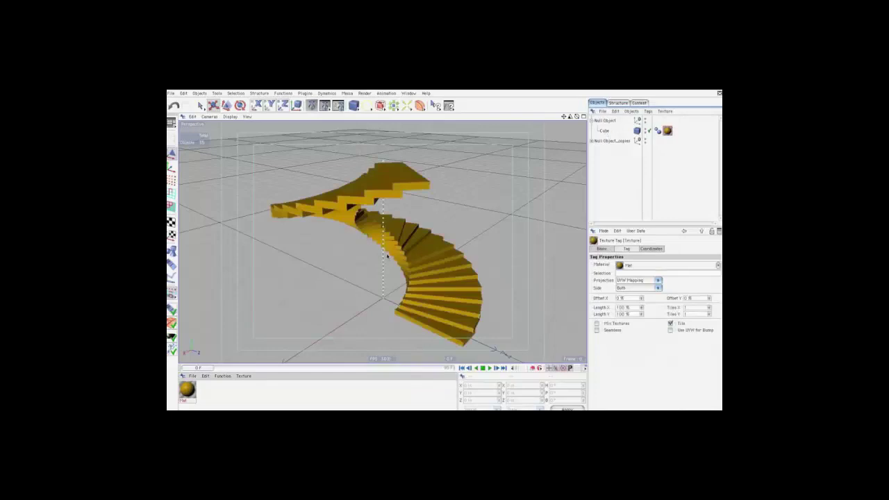
click(592, 142)
scroll(614, 174, down, 5)
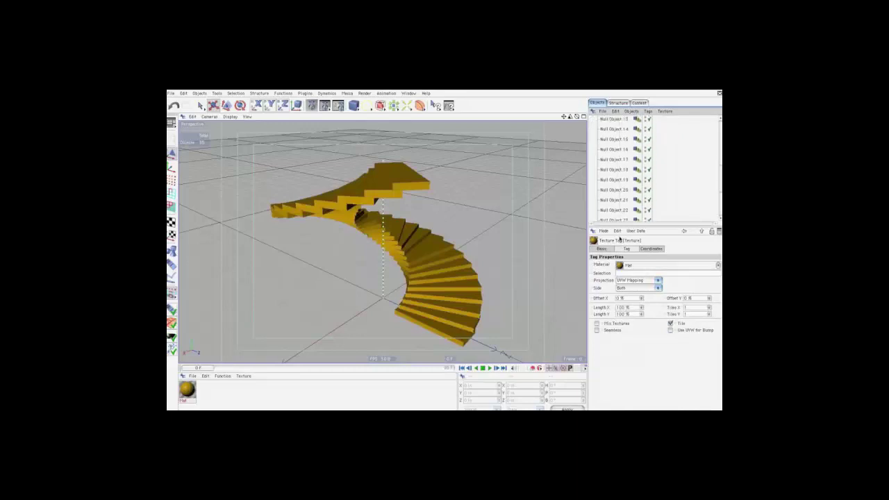
scroll(620, 174, down, 3)
key(ctrl+a)
drag(406, 105, 455, 137)
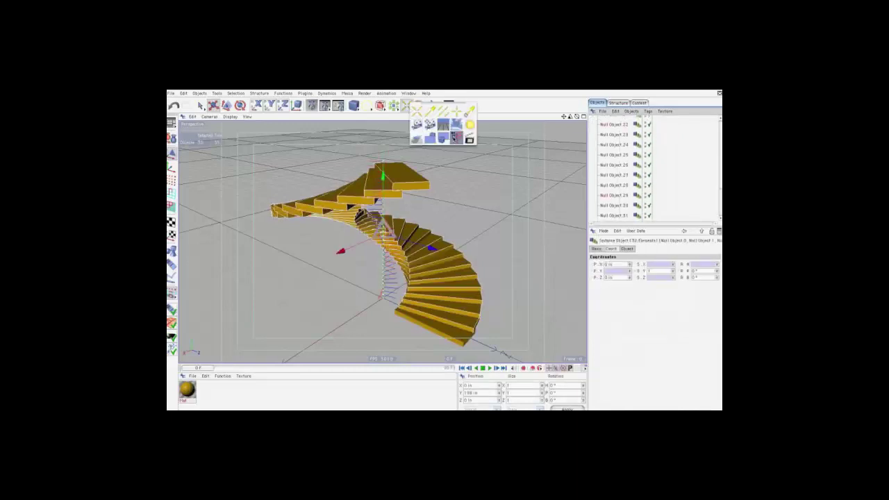
scroll(688, 187, up, 10)
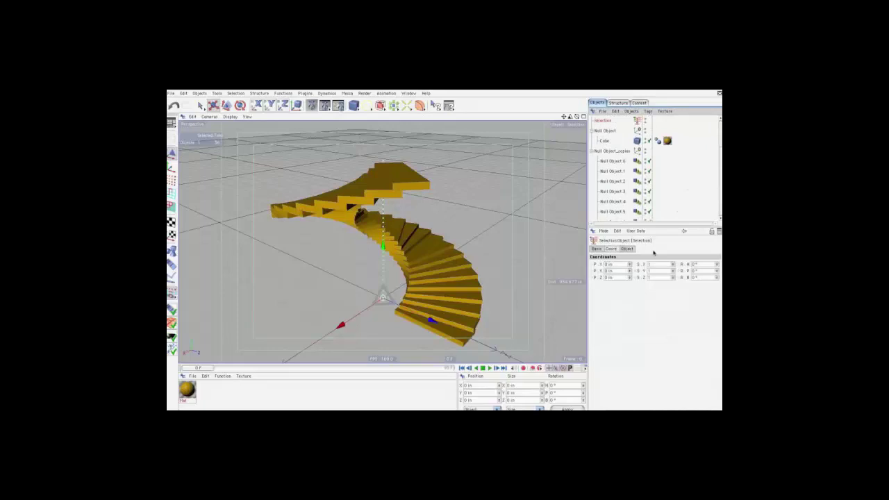
click(627, 248)
click(623, 264)
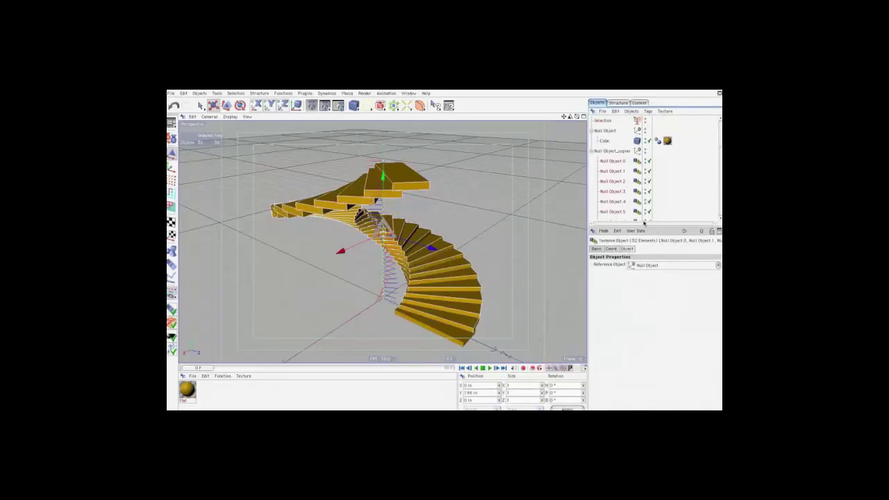
Make every step longer, thinner, shifted toward the centre and turned, then add a Sphere
click(592, 152)
click(604, 141)
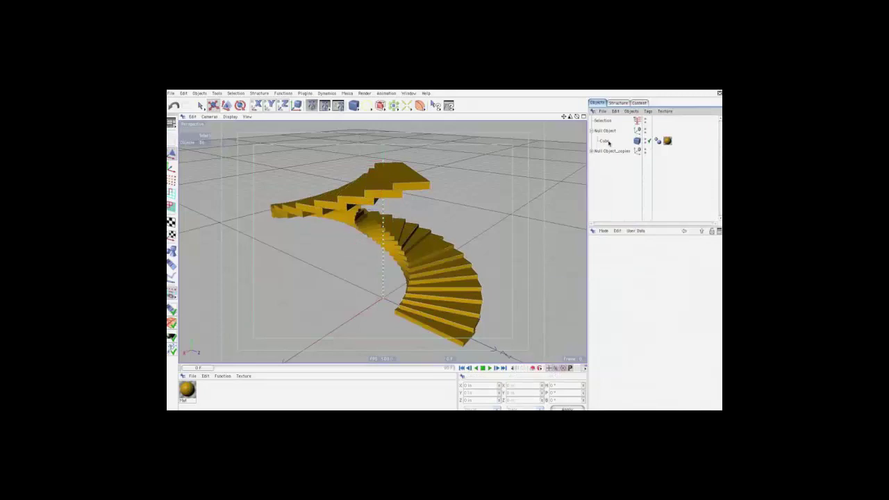
drag(470, 340, 476, 342)
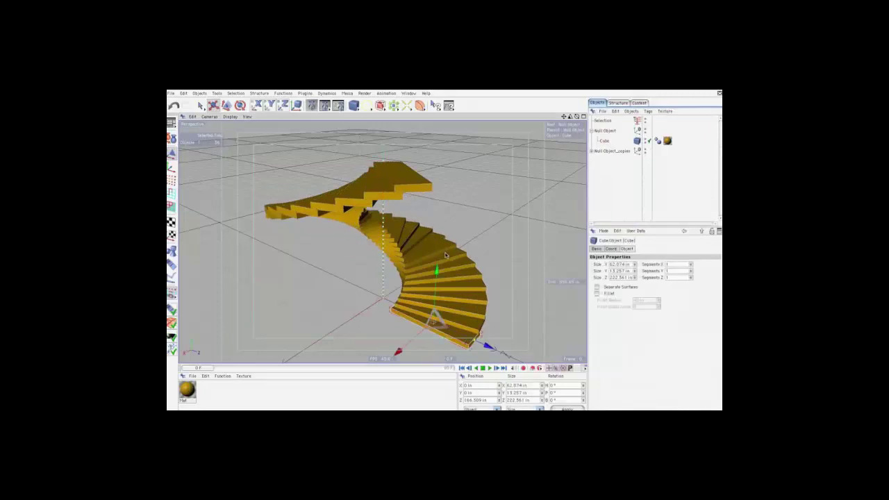
drag(435, 316, 444, 251)
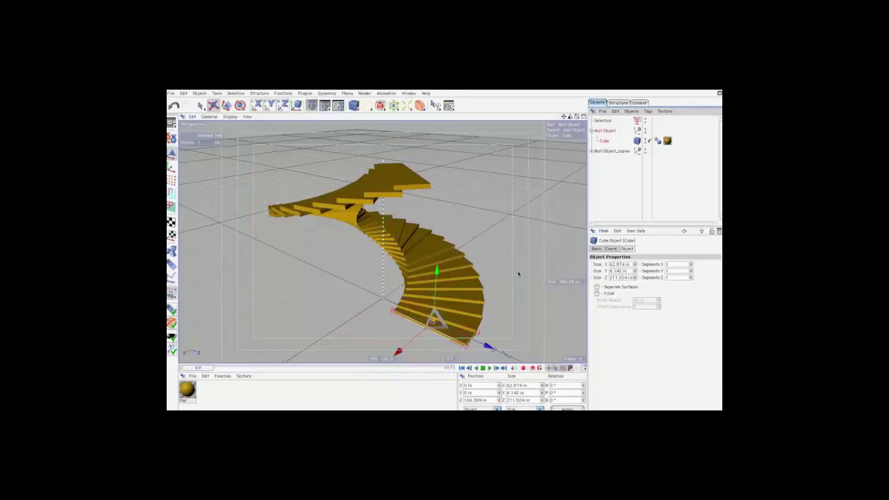
drag(444, 252, 406, 209)
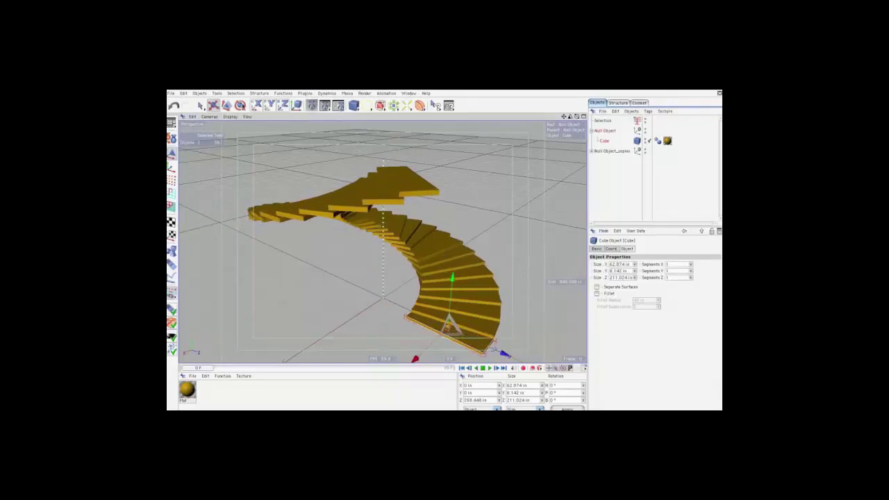
key(r)
mouse_move(431, 347)
mouse_down()
mouse_move(464, 354)
mouse_move(494, 332)
mouse_up()
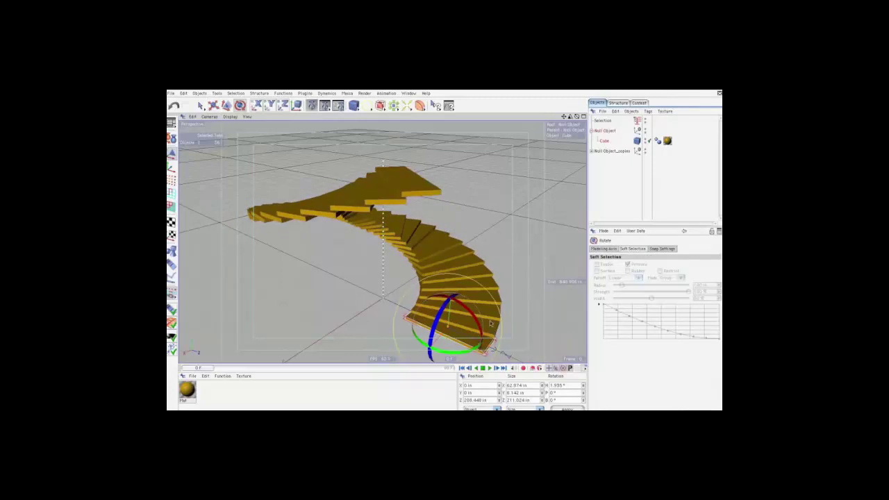
drag(353, 105, 381, 123)
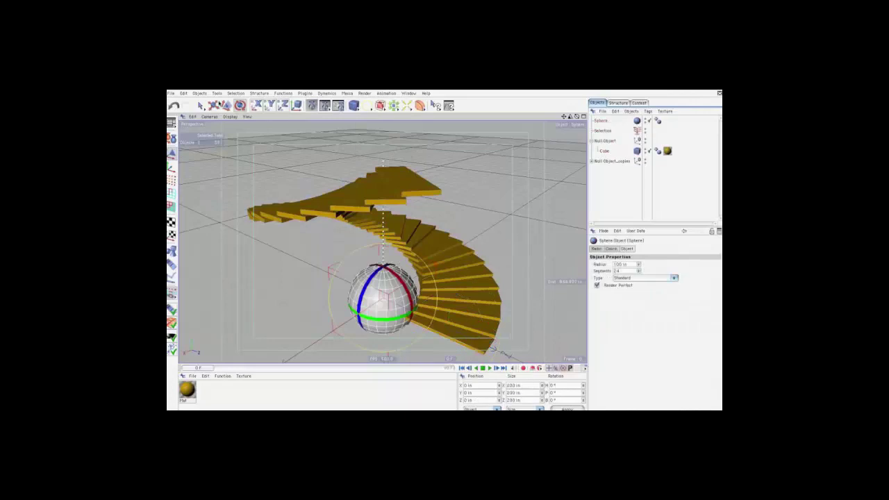
Shrink the sphere, raise it at the stair's outer end, and parent it under Null Object
key(e)
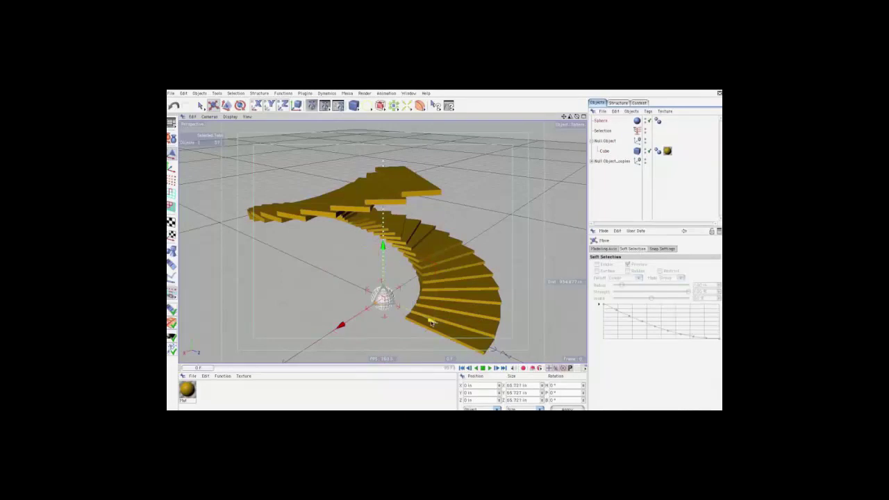
drag(432, 320, 486, 341)
drag(425, 320, 444, 251)
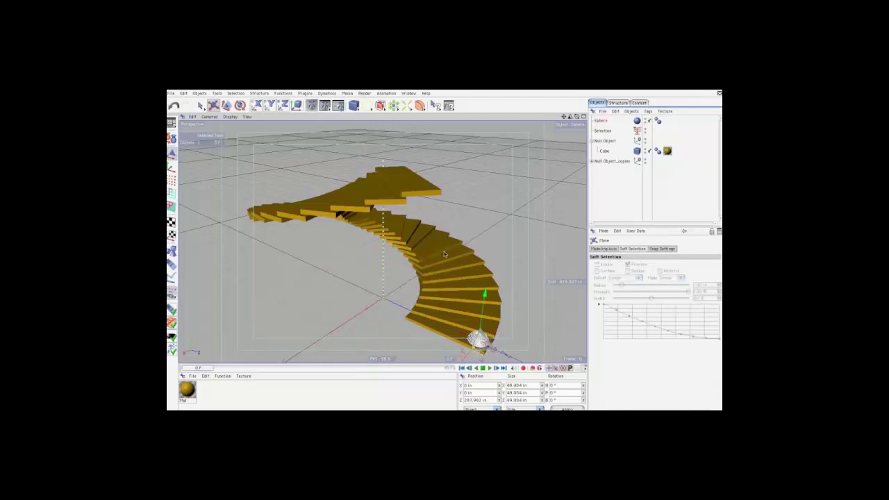
drag(486, 295, 475, 266)
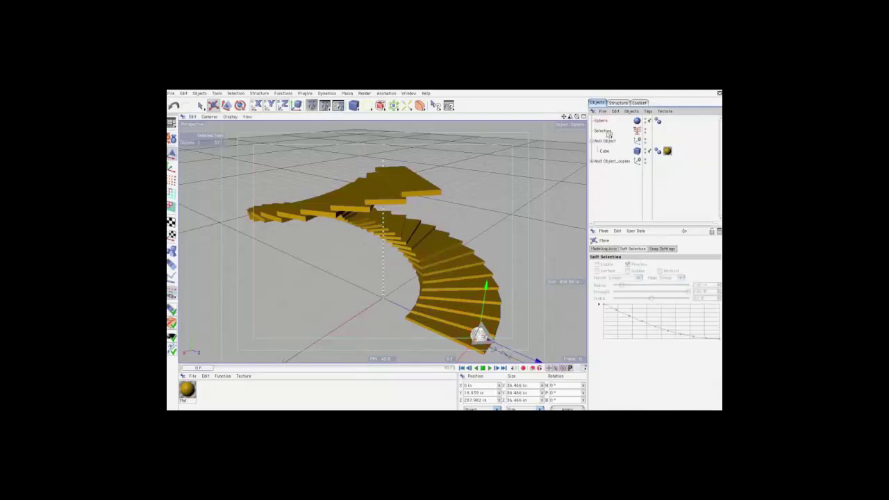
drag(602, 120, 609, 133)
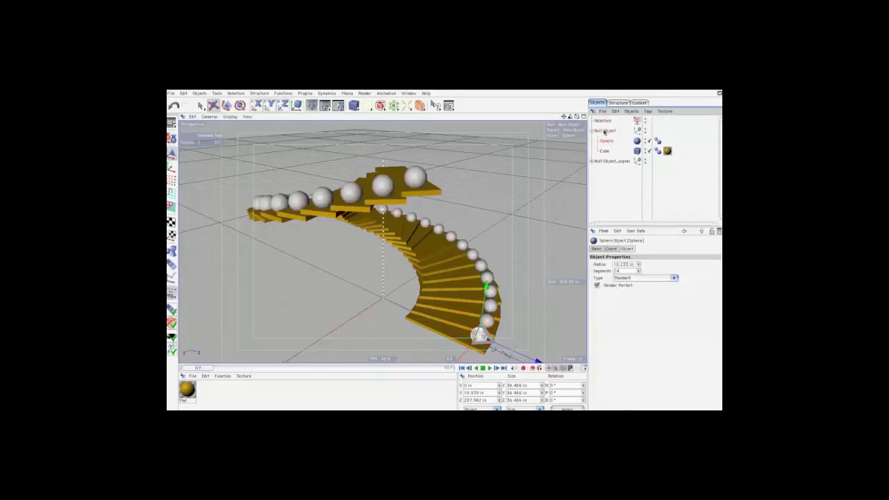
click(591, 161)
click(615, 171)
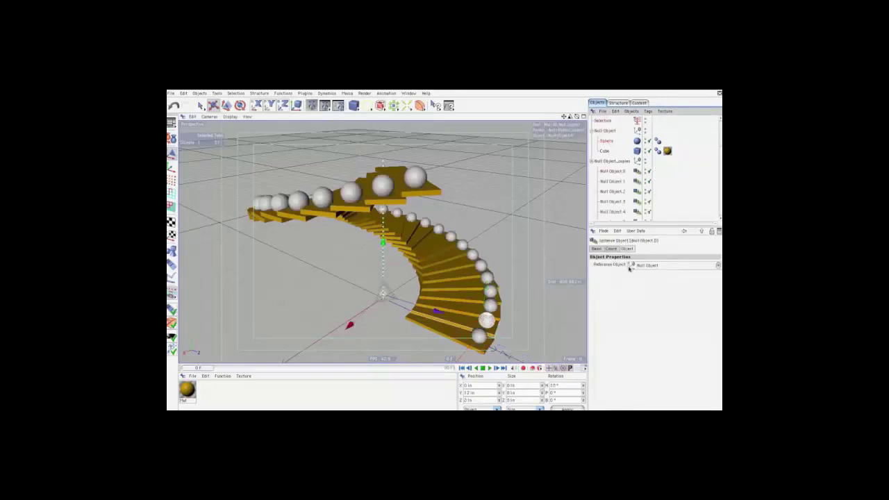
Create a blue material, Mat 1, apply it to the sphere, and preview a render
click(192, 376)
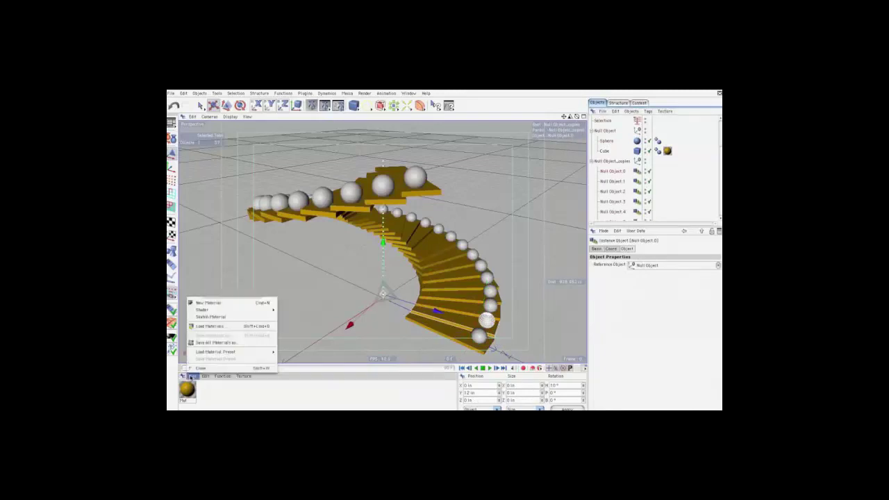
click(208, 300)
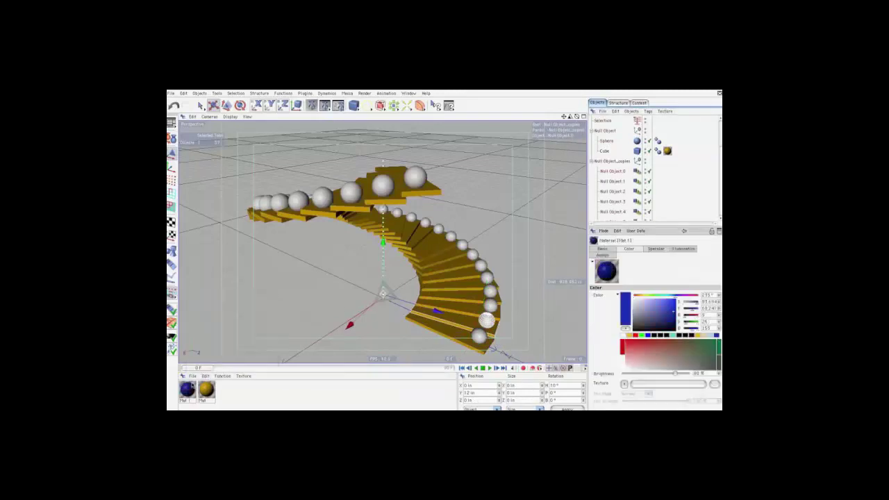
drag(188, 388, 612, 142)
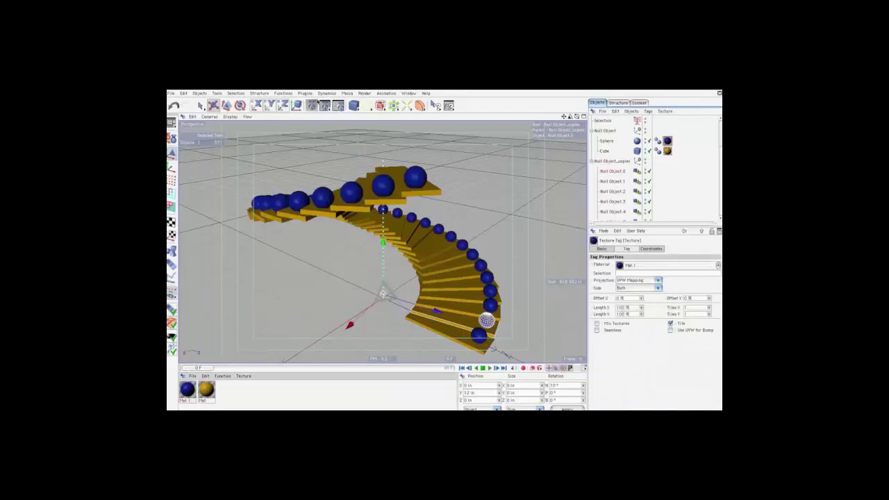
click(312, 105)
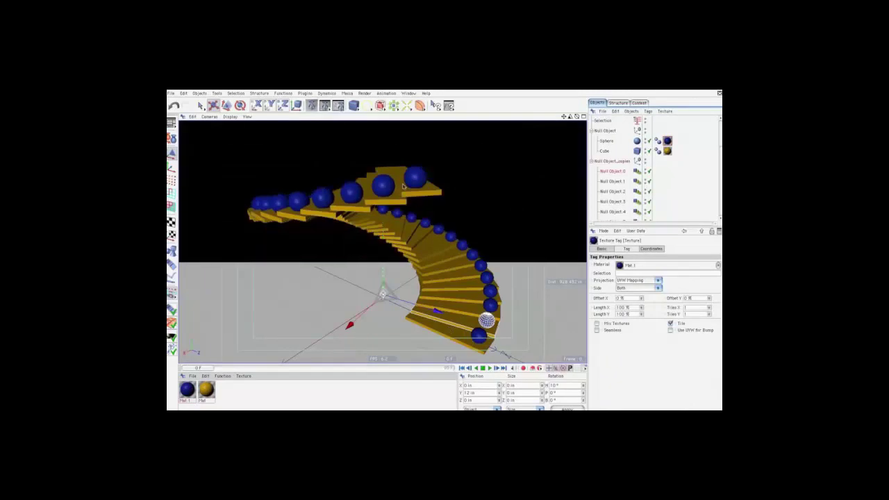
Test a Bulge deformer on the staircase at about 13% then 4% strength, then delete it
click(605, 141)
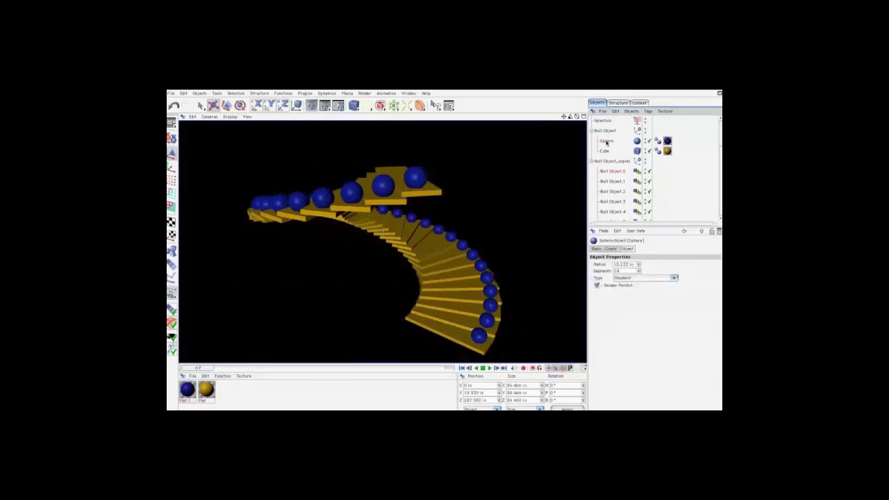
drag(419, 105, 444, 111)
drag(611, 144, 614, 146)
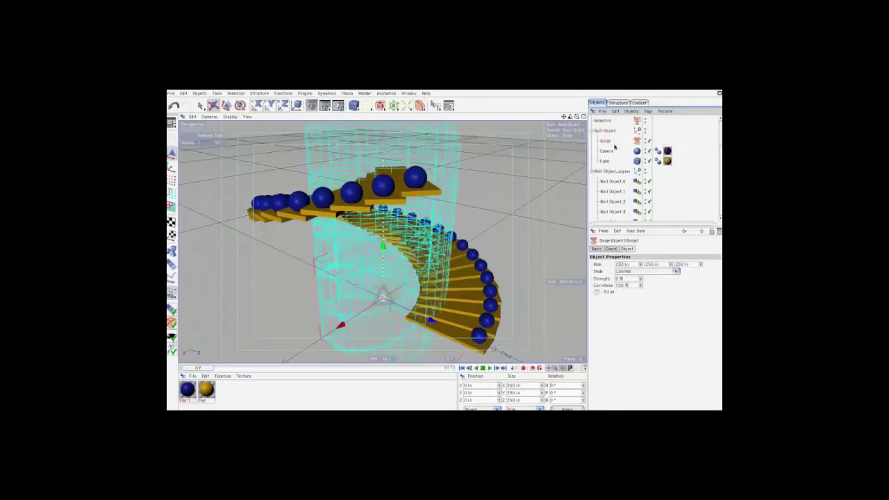
drag(441, 256, 431, 256)
mouse_move(606, 141)
mouse_down()
mouse_move(607, 163)
mouse_move(614, 148)
mouse_up()
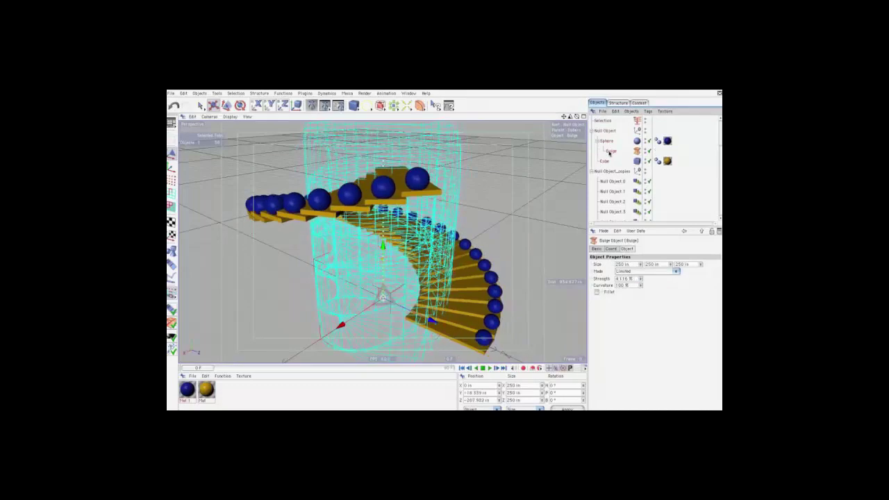
key(Delete)
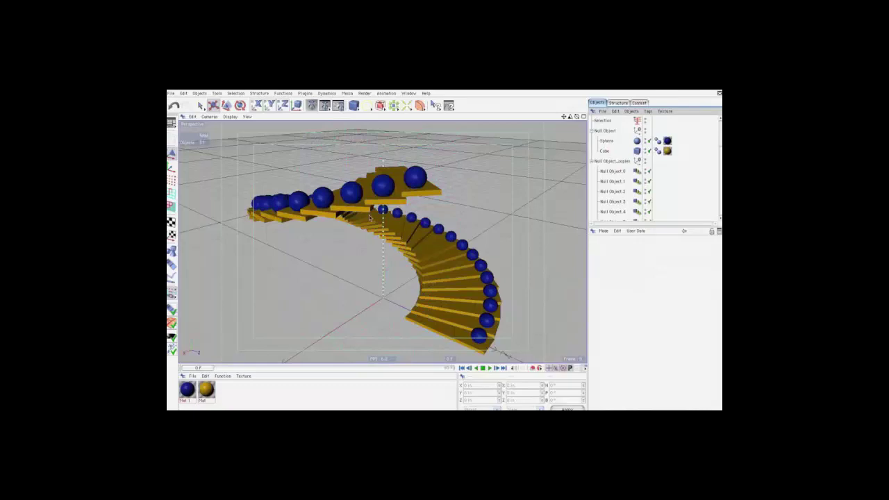
Replace the sphere and cube with a Cone placed inside the Null Object
drag(576, 116, 556, 121)
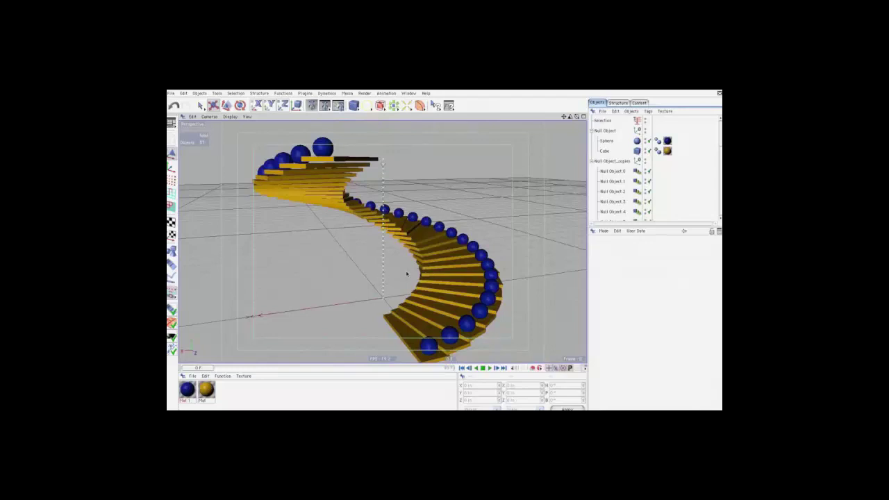
click(621, 142)
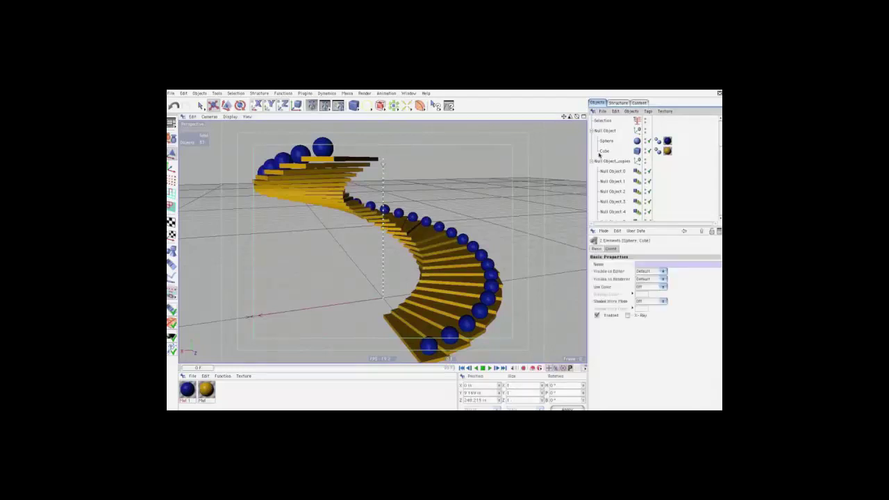
key(Delete)
click(353, 106)
click(389, 112)
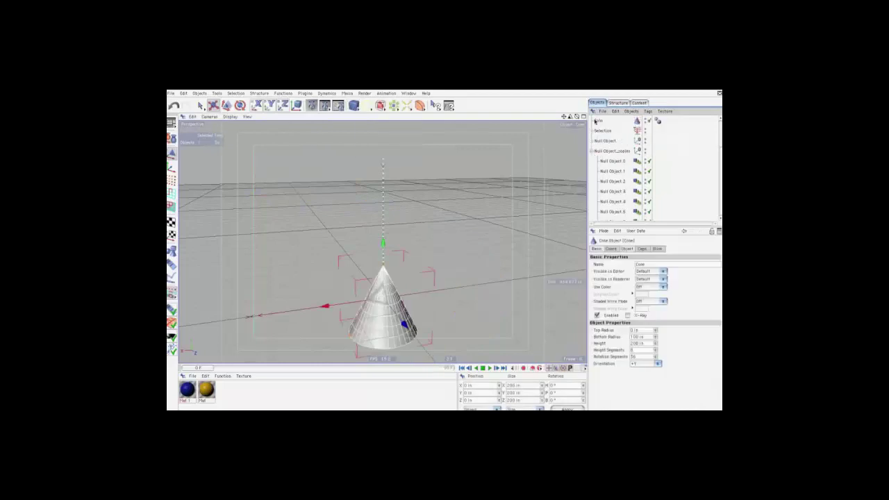
mouse_move(598, 122)
mouse_down()
mouse_move(608, 132)
mouse_move(445, 252)
mouse_up()
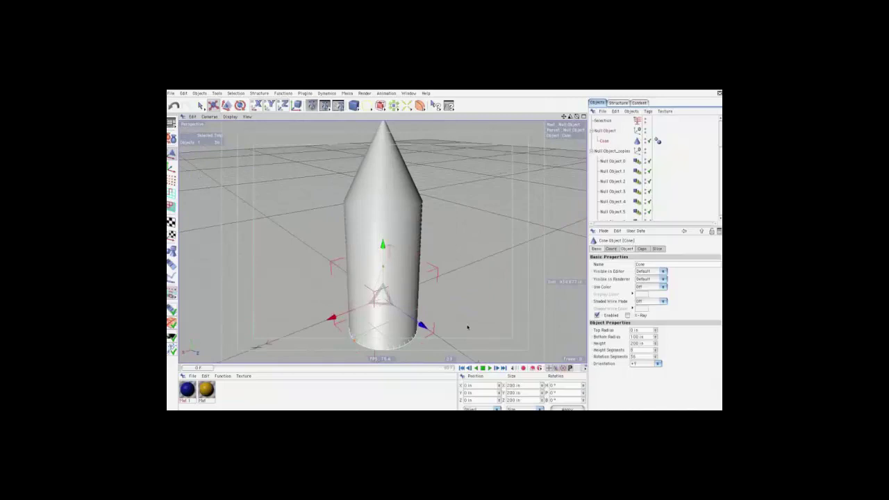
Push the cone out along Z, shorten it to about 192 in, thin its base, then delete everything
mouse_move(421, 325)
mouse_down()
mouse_move(445, 254)
mouse_move(422, 325)
mouse_up()
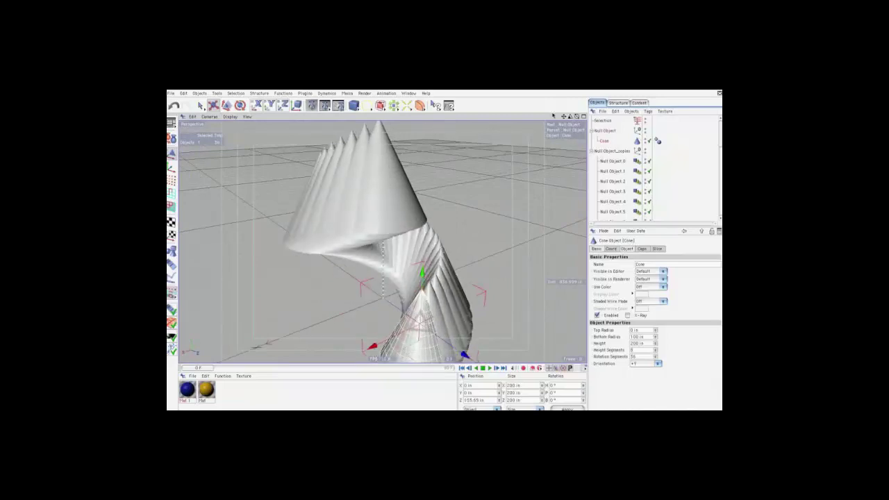
drag(576, 116, 486, 208)
drag(446, 317, 447, 233)
drag(576, 116, 561, 124)
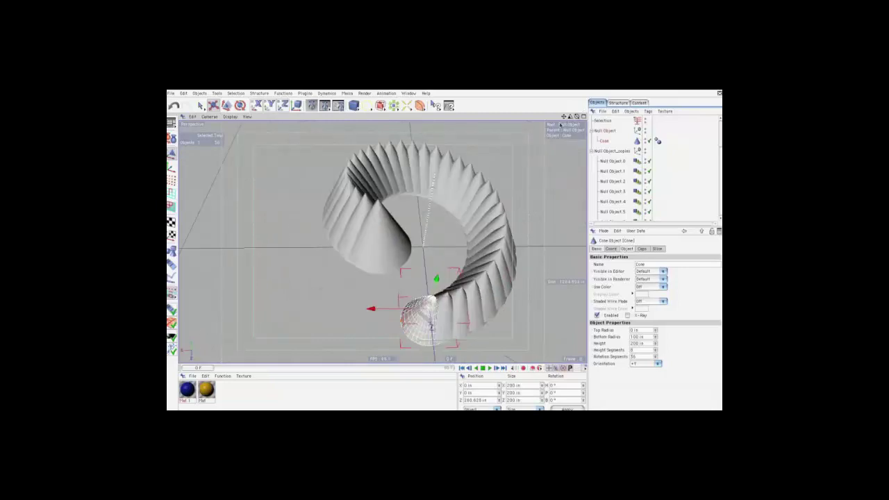
drag(433, 311, 445, 255)
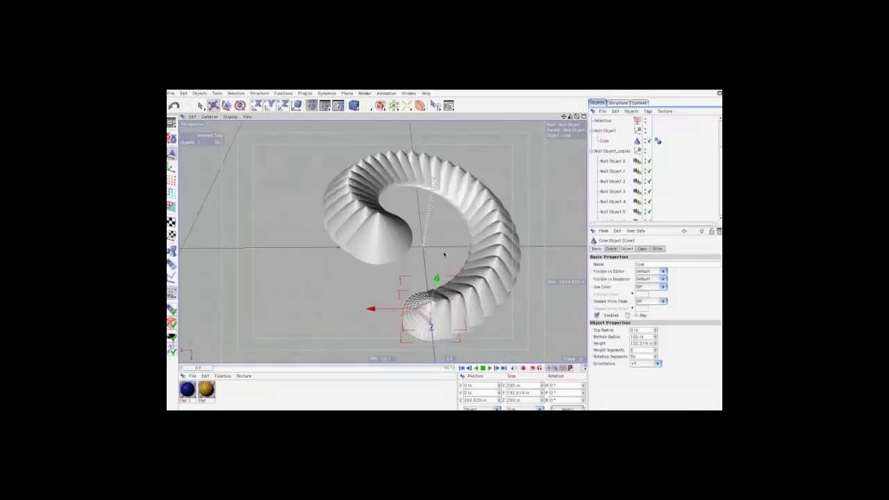
drag(402, 314, 429, 313)
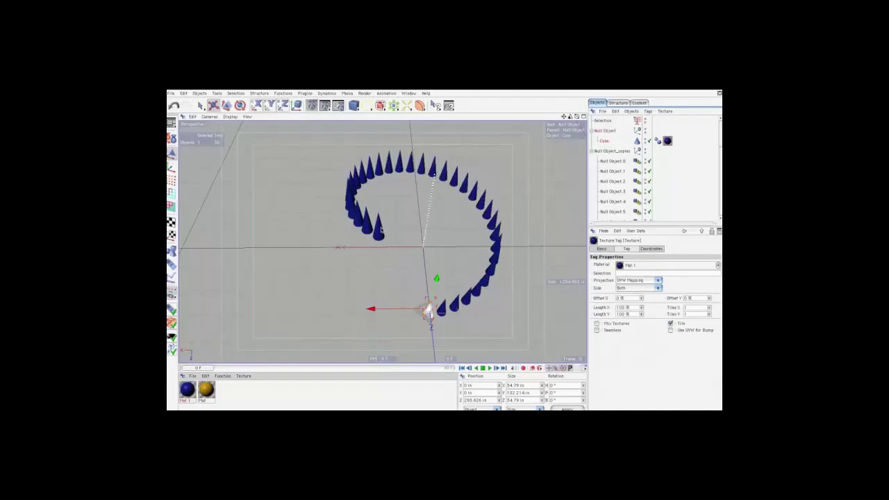
click(612, 151)
key(Delete)
key(Delete)
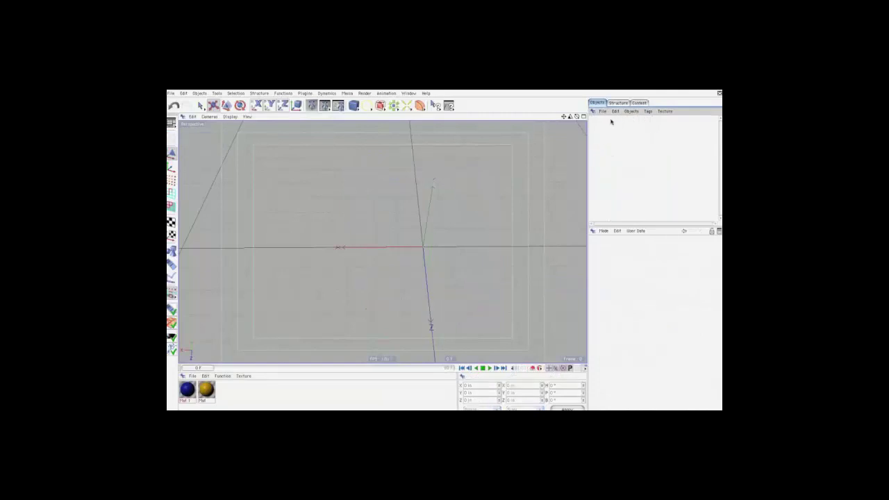
Add a Null Object and a Cube, narrowing the cube's X size to 89.4 in
drag(576, 117, 444, 255)
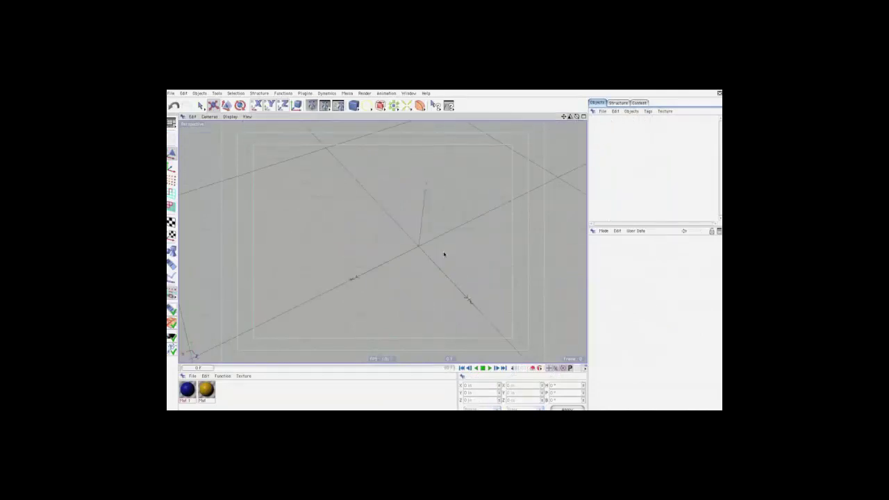
click(199, 93)
click(202, 103)
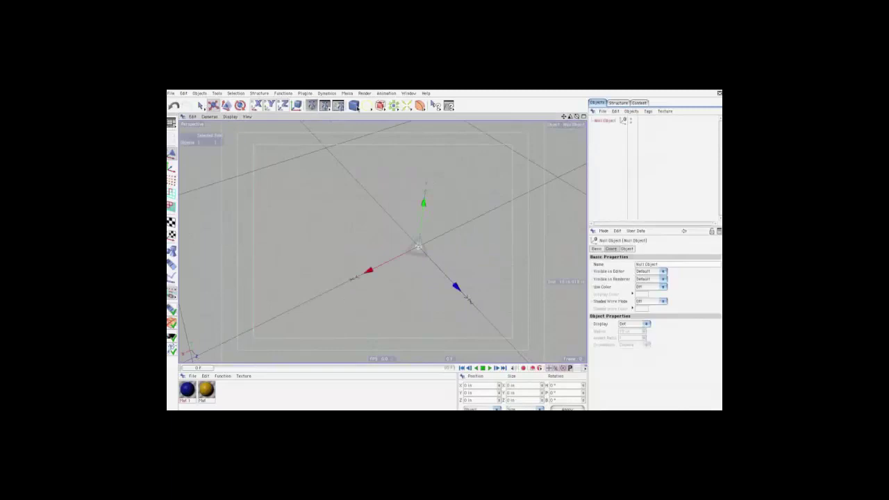
drag(358, 109, 364, 119)
drag(444, 257, 421, 267)
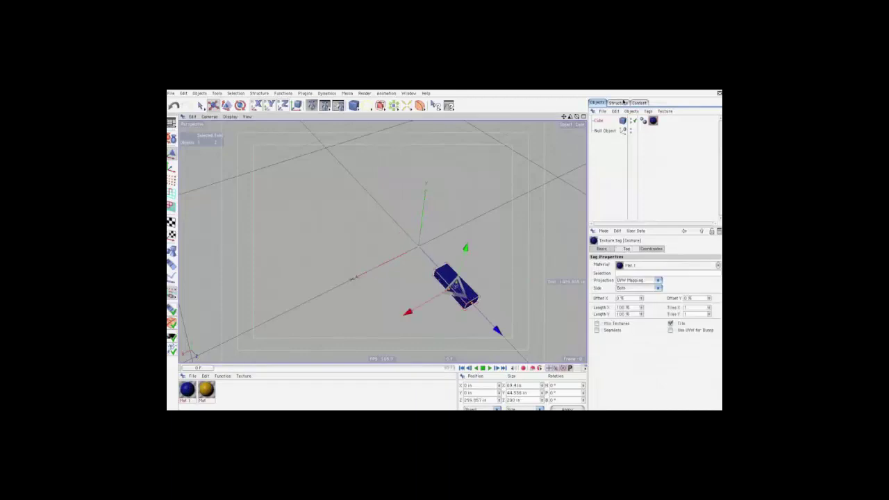
Parent the cube under Null Object and apply Functions > Duplicate to build a spiral of copies
click(606, 131)
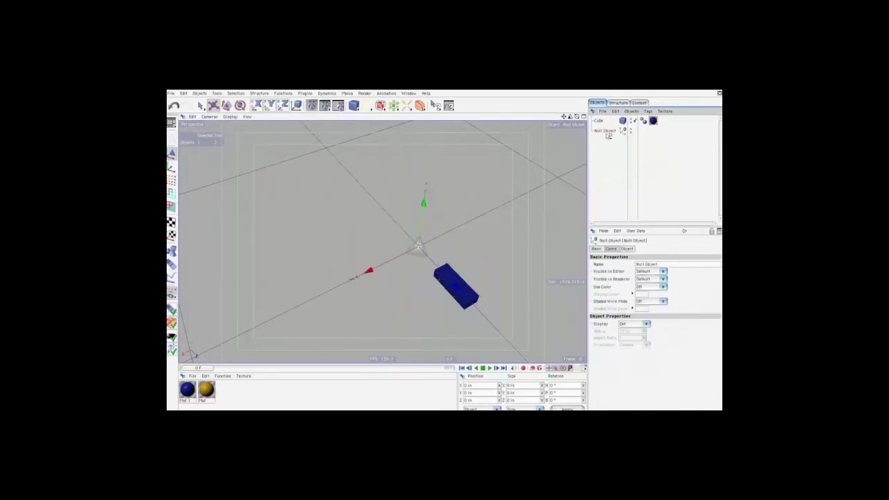
drag(598, 120, 606, 131)
click(282, 93)
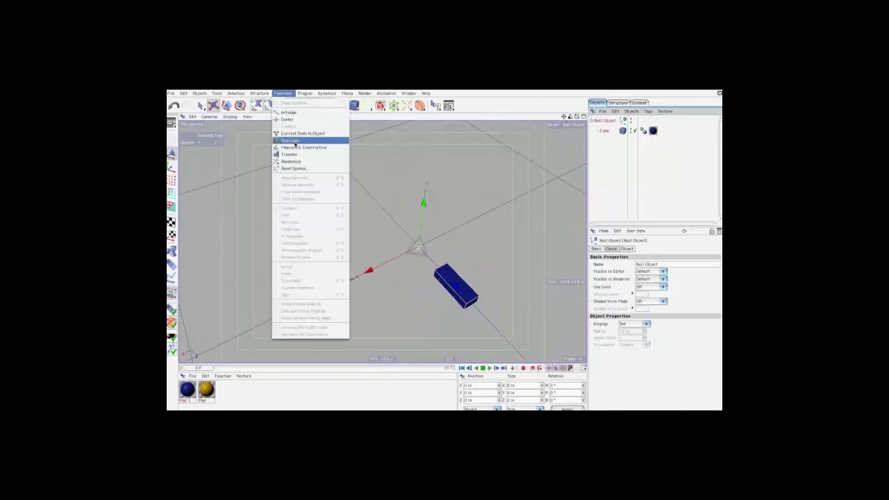
click(295, 141)
click(609, 364)
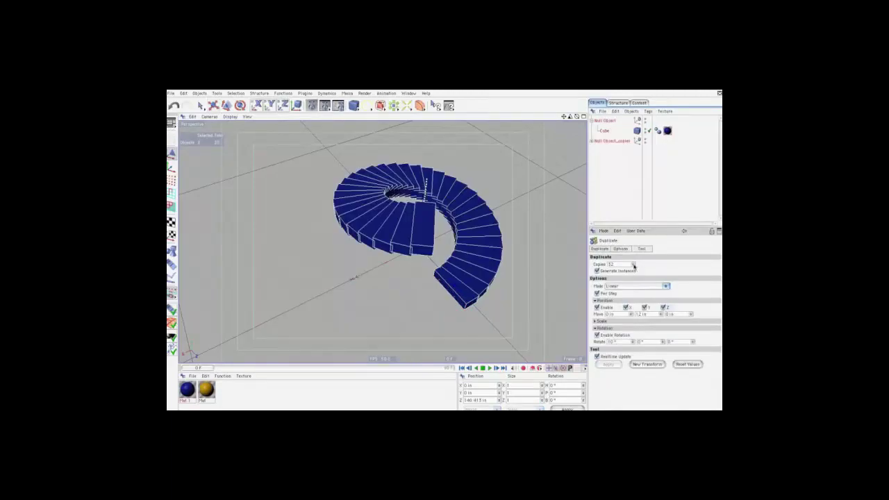
Raise the copy count from 32 to 35 and turn off Generate Instances for real copies
drag(633, 266, 634, 268)
click(591, 141)
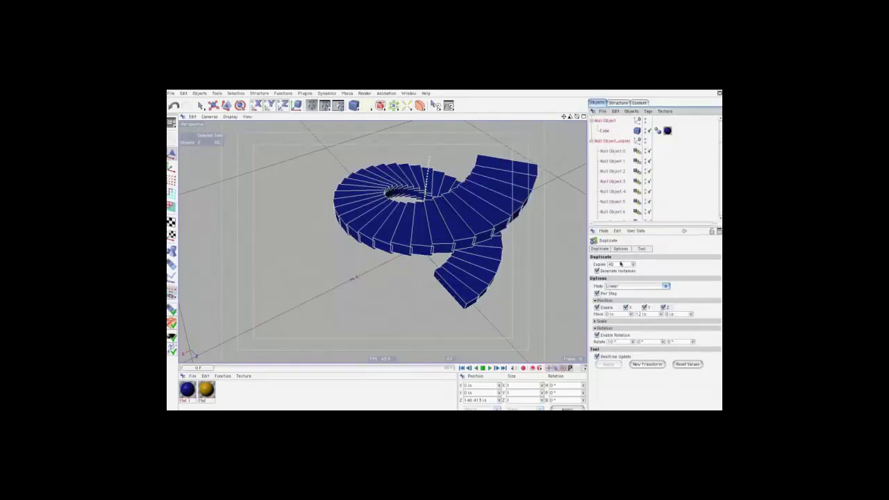
click(596, 271)
click(592, 142)
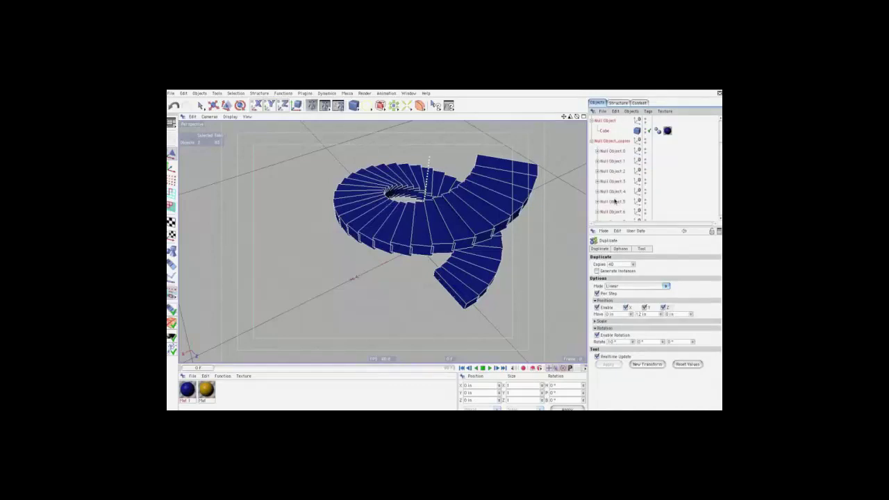
drag(567, 119, 570, 151)
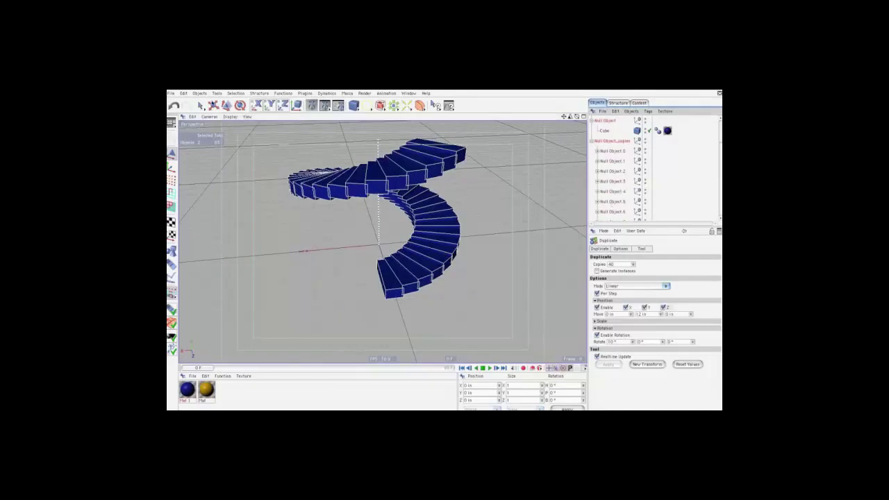
Make the Null Object and first step visible again and expand the copies hierarchy
click(199, 105)
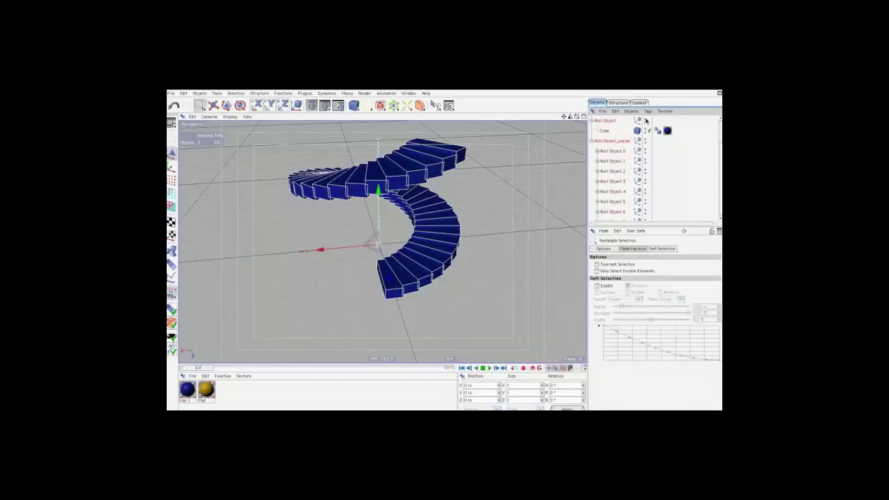
click(592, 121)
drag(603, 121, 608, 129)
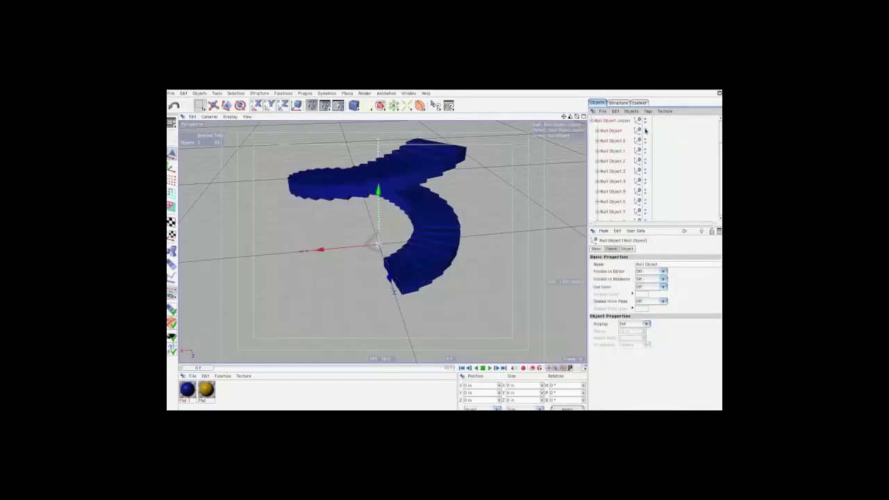
click(645, 128)
click(645, 133)
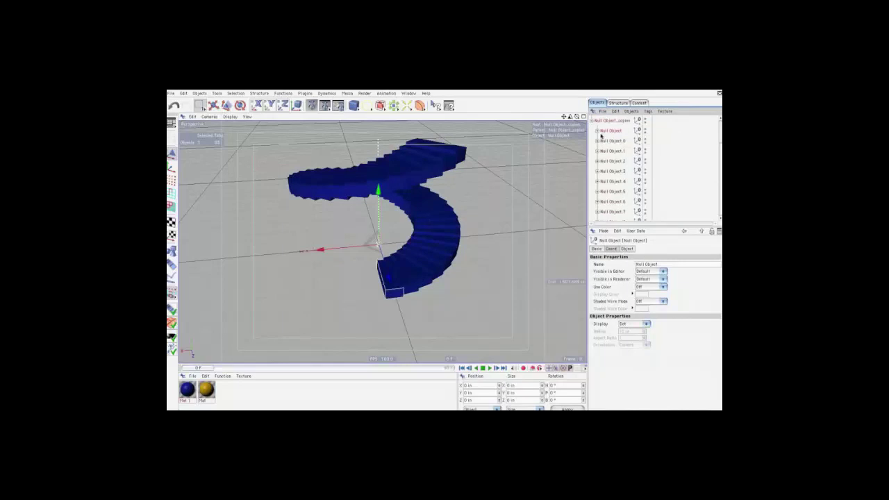
click(597, 130)
click(597, 150)
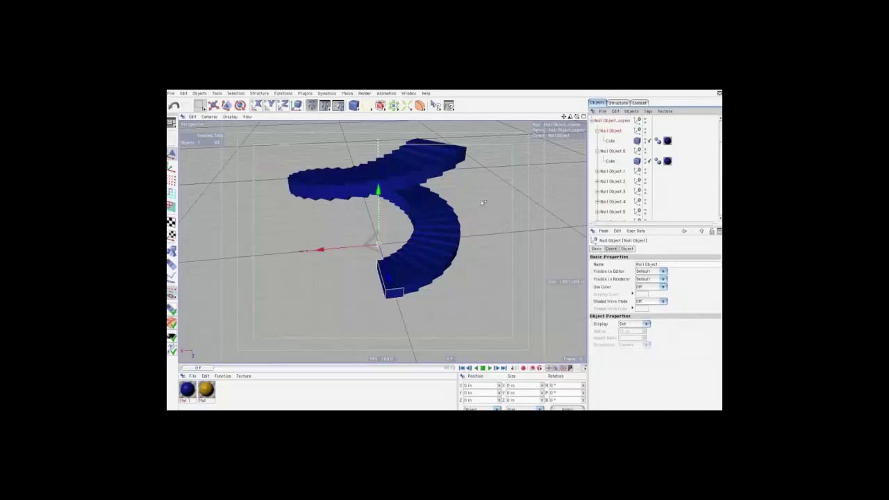
click(603, 121)
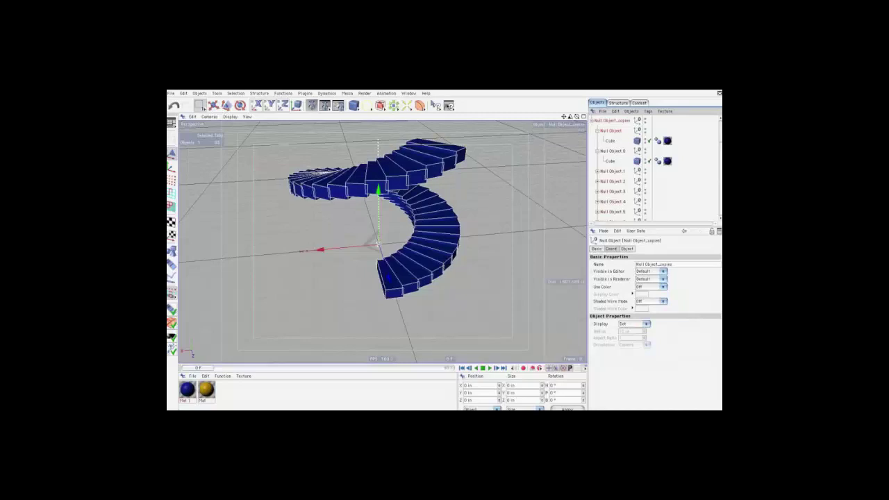
Filter the viewport display to Polygon objects only, hiding the Null markers
click(448, 105)
click(463, 112)
click(448, 105)
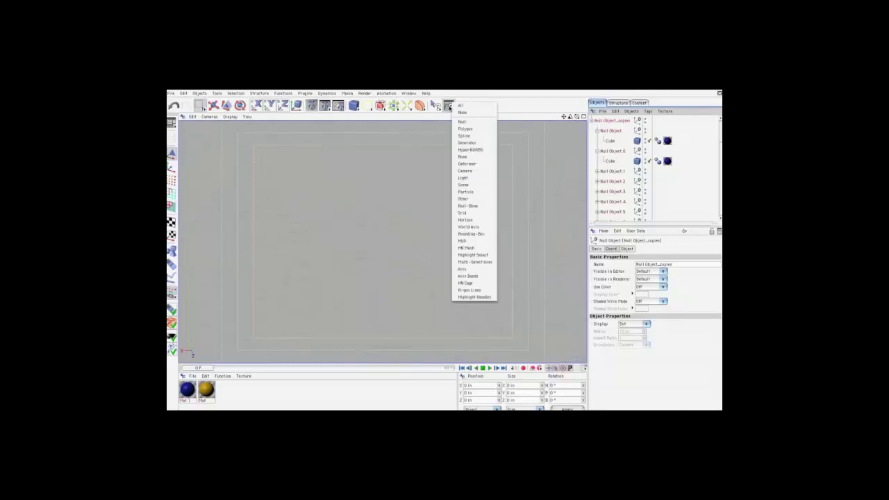
click(462, 122)
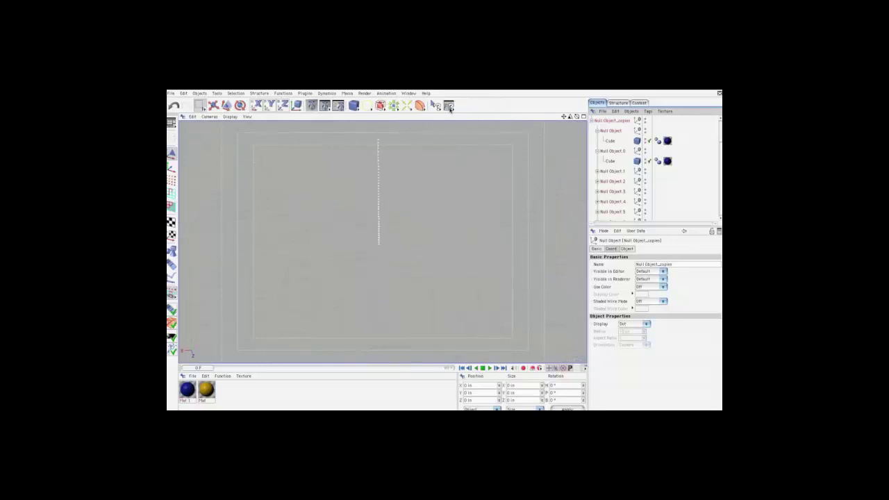
click(449, 107)
click(467, 145)
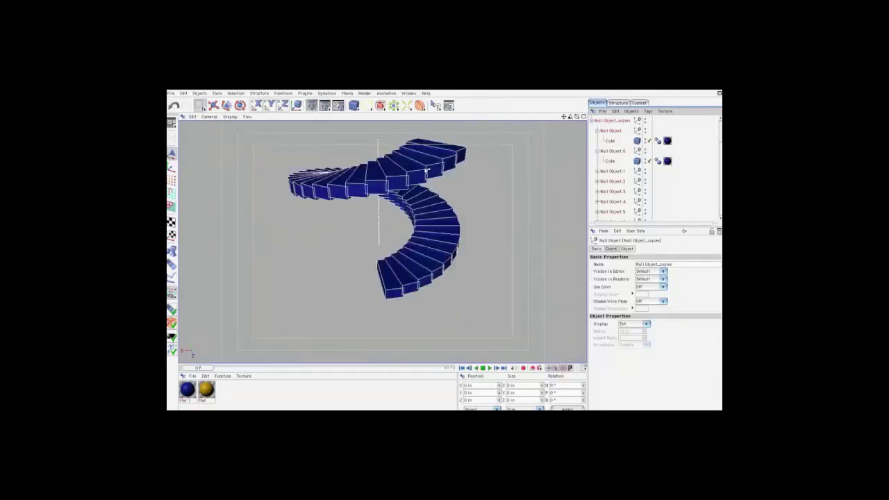
click(448, 105)
click(467, 125)
click(200, 105)
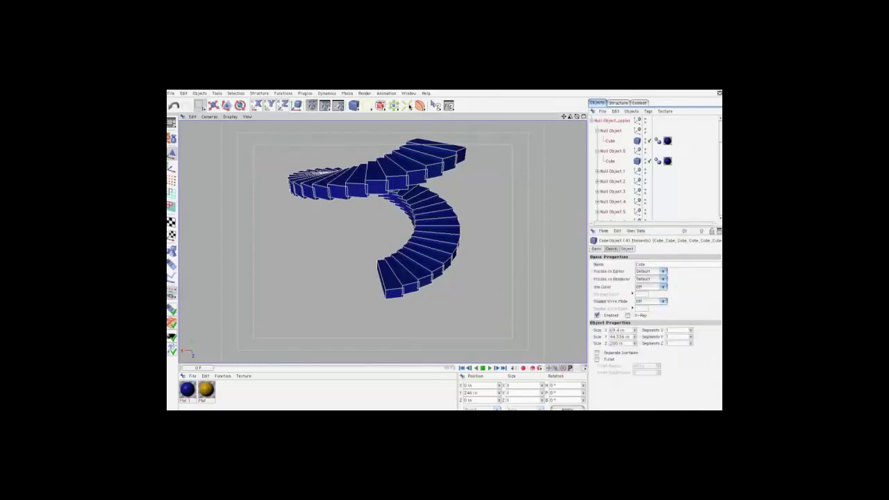
Set the selection filter and restore the stored selection to pick all 41 Cube steps
drag(409, 107, 459, 140)
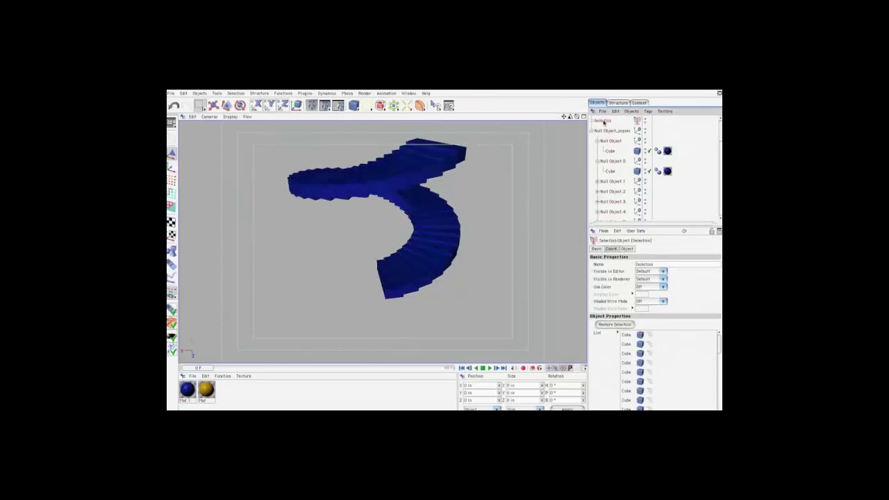
click(451, 106)
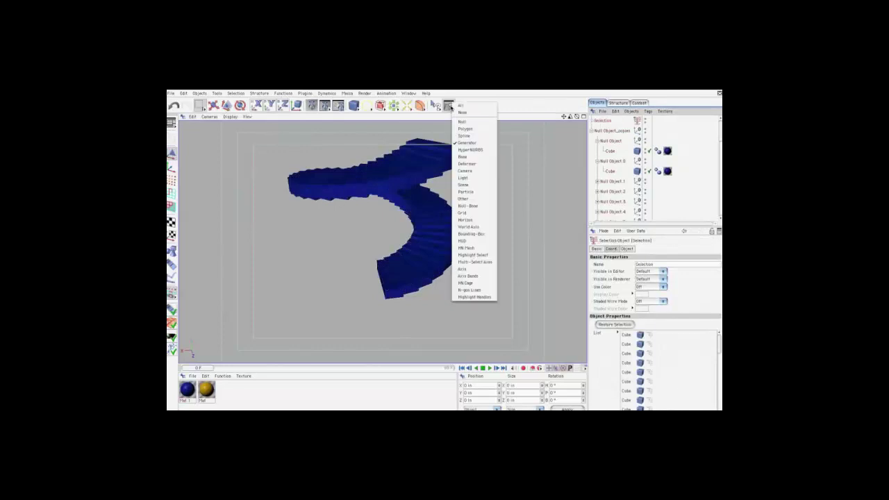
click(460, 106)
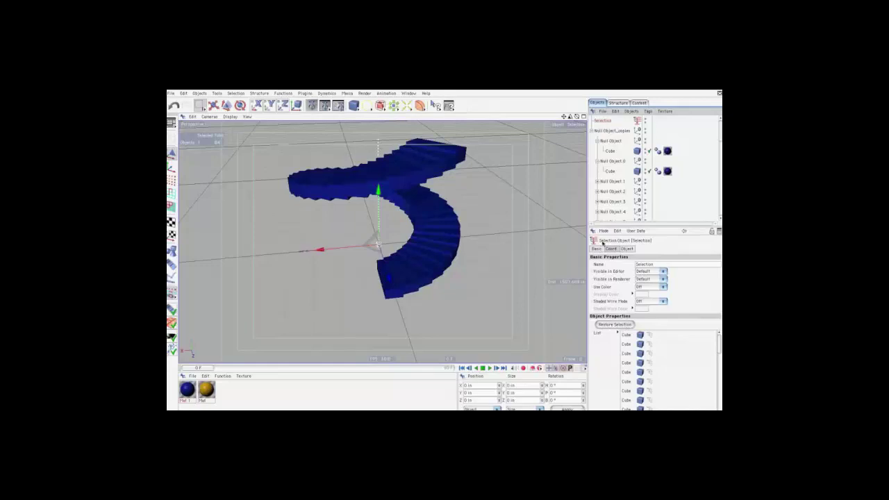
click(614, 325)
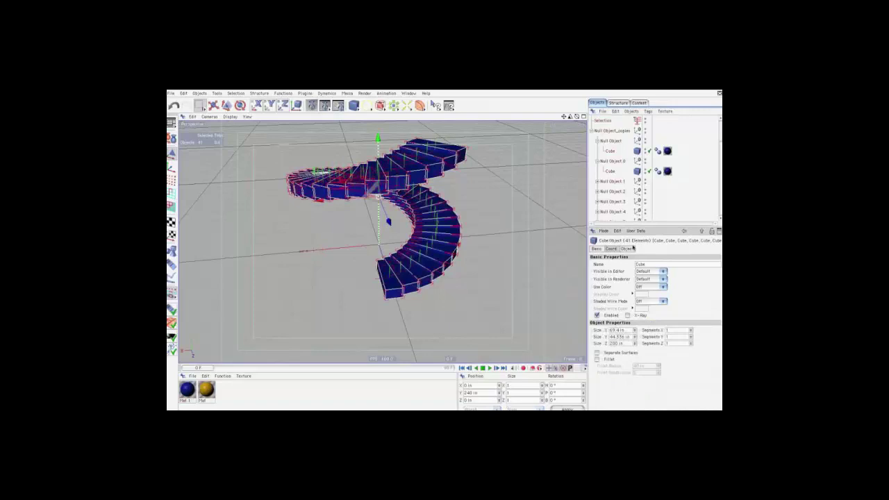
Flatten every step to a Size Y of 7.536 in
drag(634, 337, 638, 333)
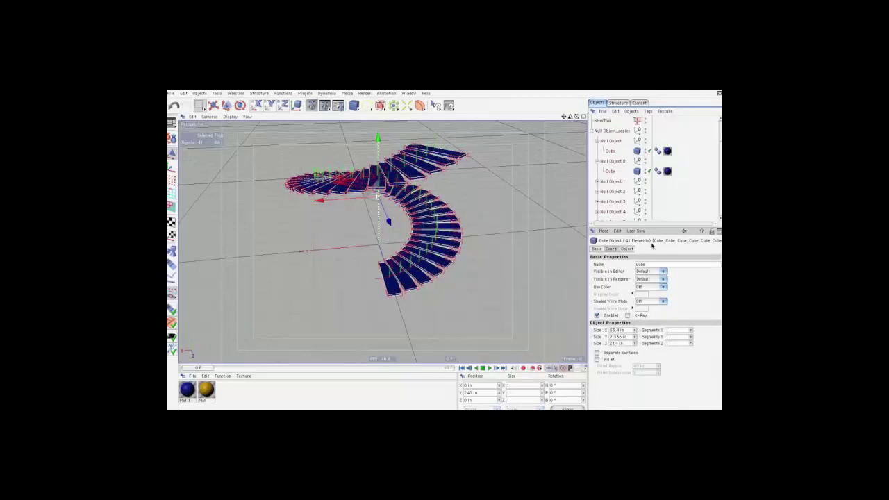
click(611, 249)
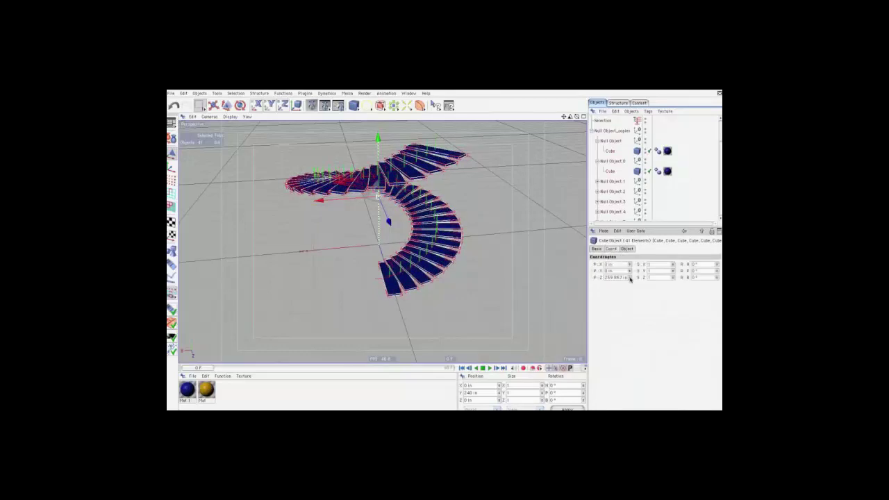
drag(631, 278, 630, 280)
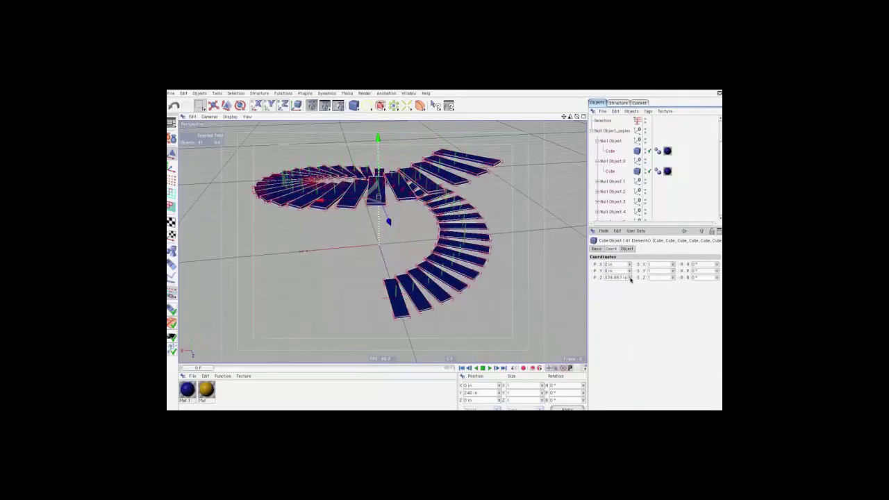
alt+drag(438, 255, 455, 228)
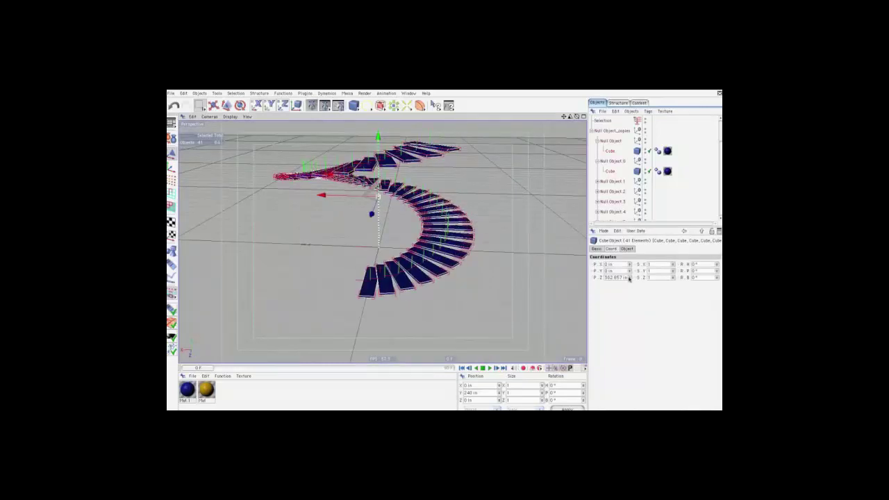
Move all steps to P.Z 254.857, try a twist, and set bank rotation back to 0°
drag(629, 278, 630, 282)
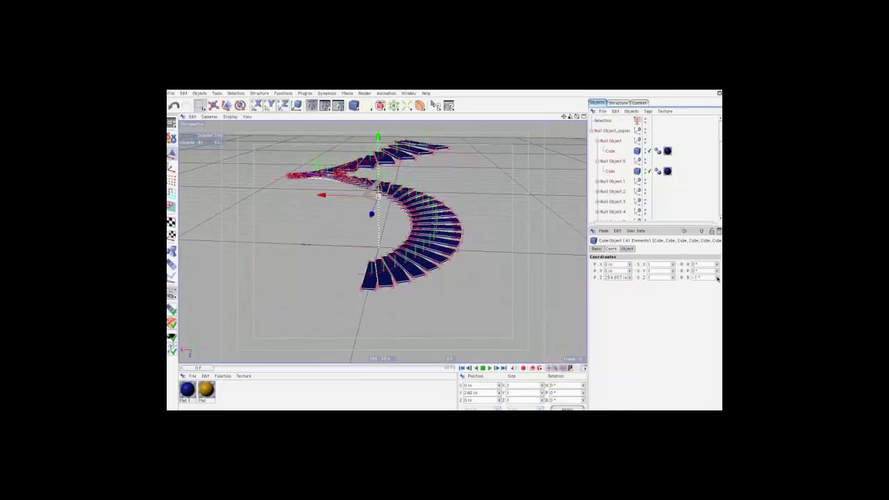
drag(717, 278, 718, 277)
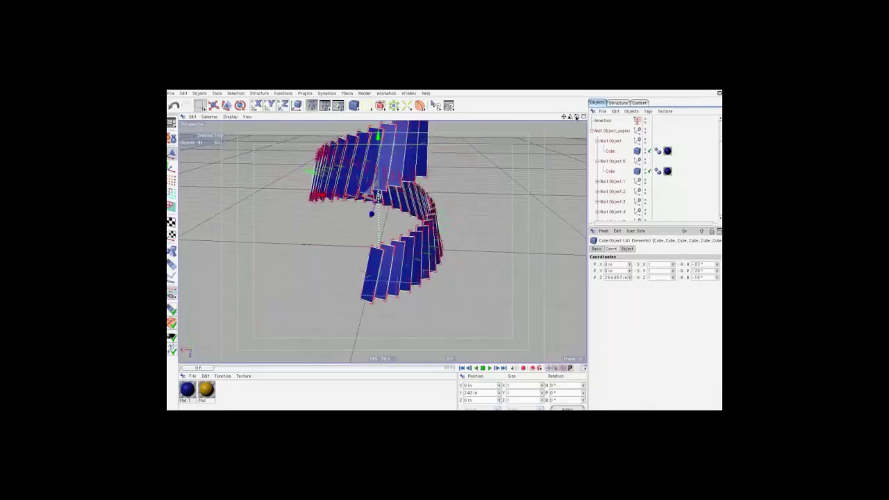
drag(577, 117, 564, 117)
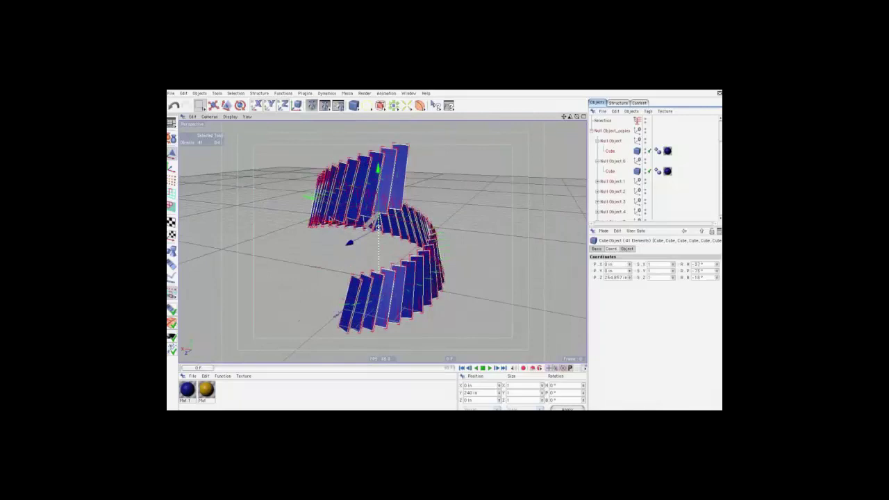
double_click(695, 277)
text(0)
key(Return)
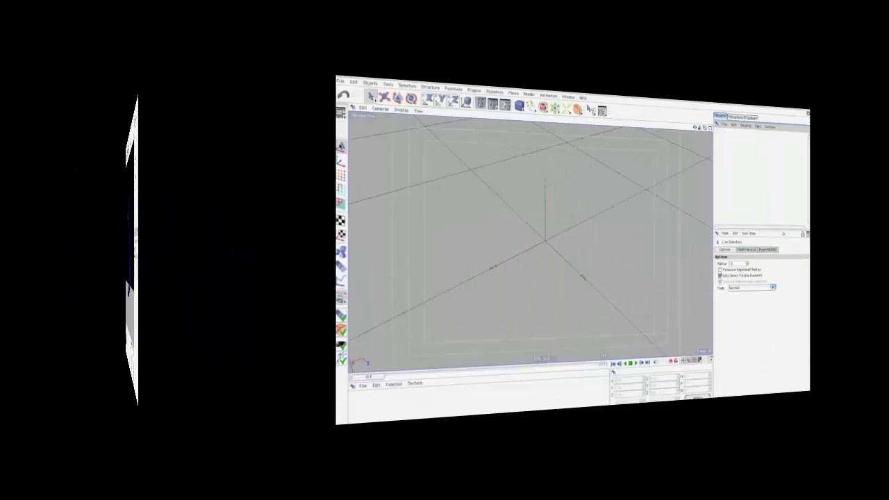
Add a cube moved out along X and tilted, plus a second cube at the origin
click(354, 105)
click(363, 116)
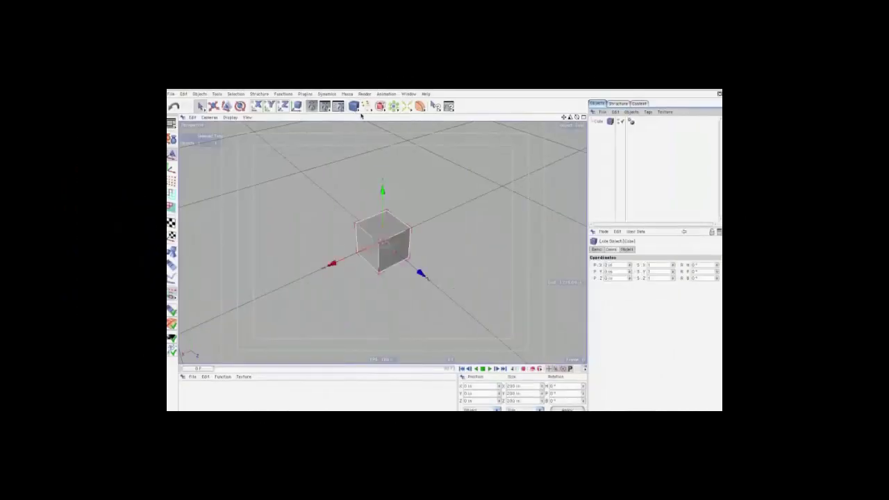
drag(329, 263, 456, 255)
key(r)
drag(490, 207, 484, 236)
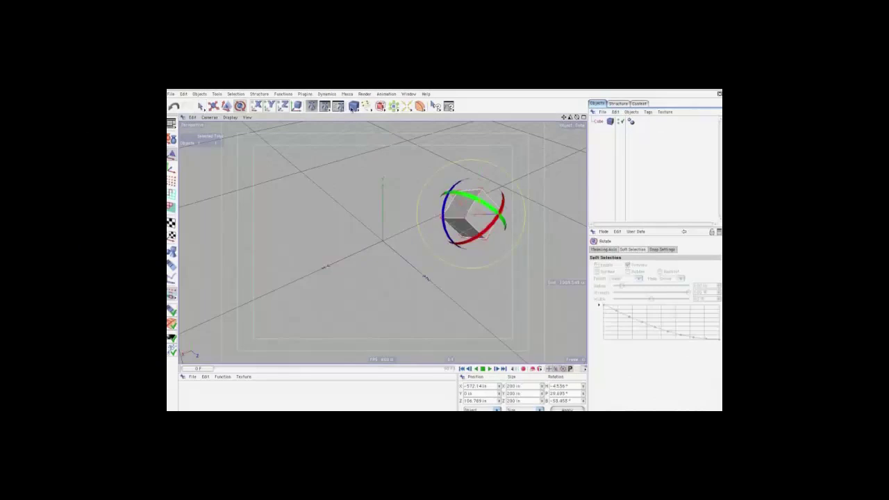
click(354, 105)
Give the offset cube a new blue material and the origin cube a new yellow one
click(193, 377)
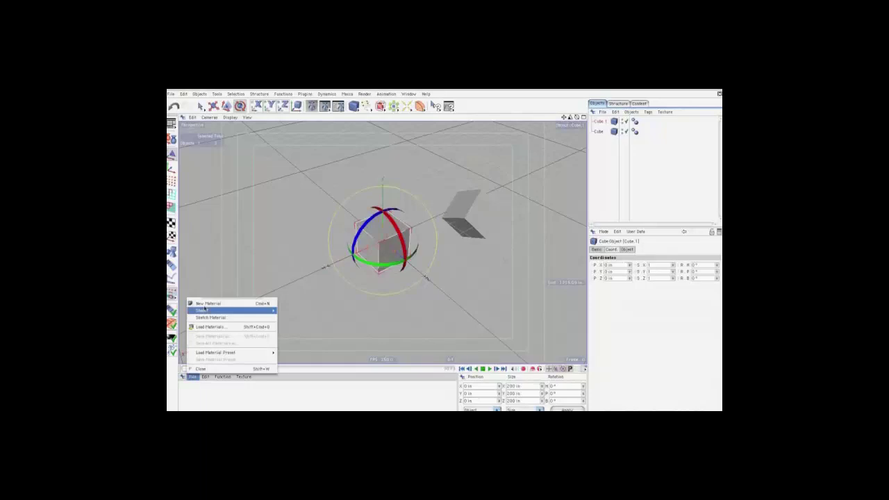
click(208, 305)
click(716, 336)
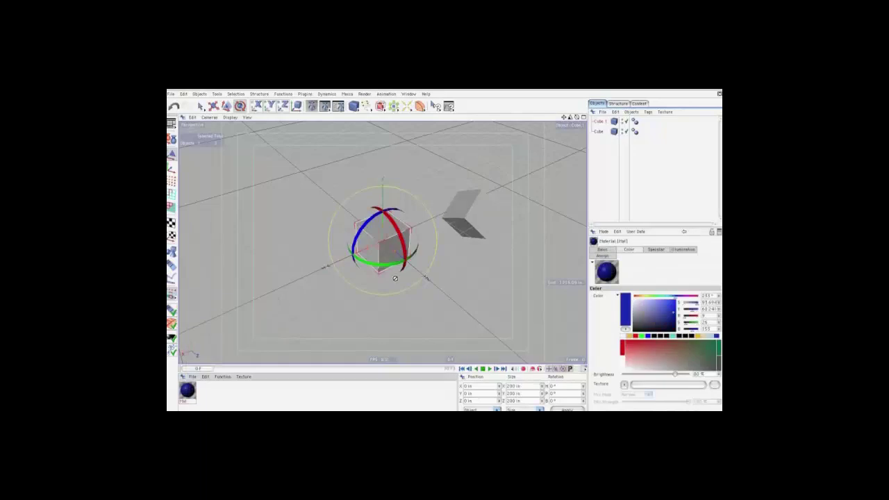
drag(186, 391, 470, 234)
click(192, 377)
click(209, 306)
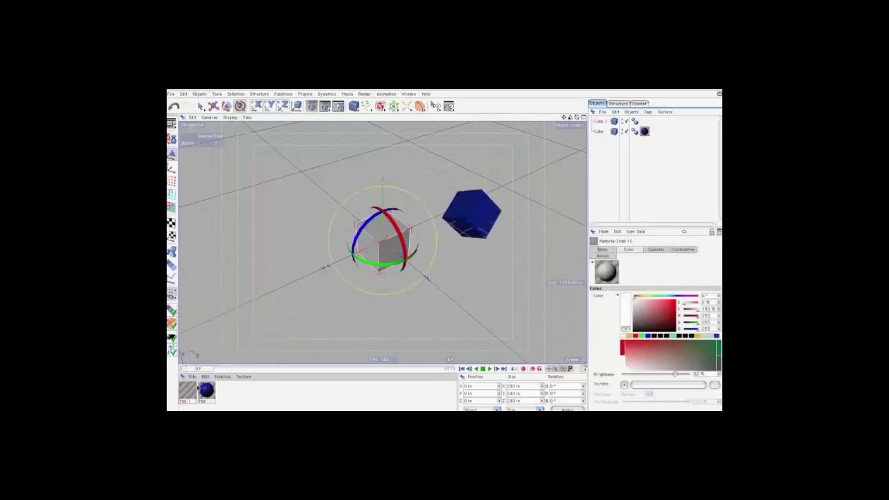
drag(186, 390, 382, 240)
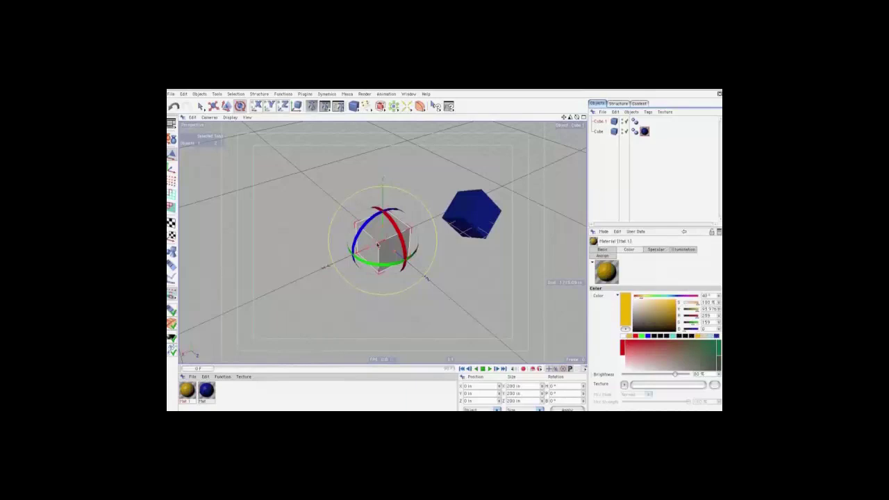
click(499, 266)
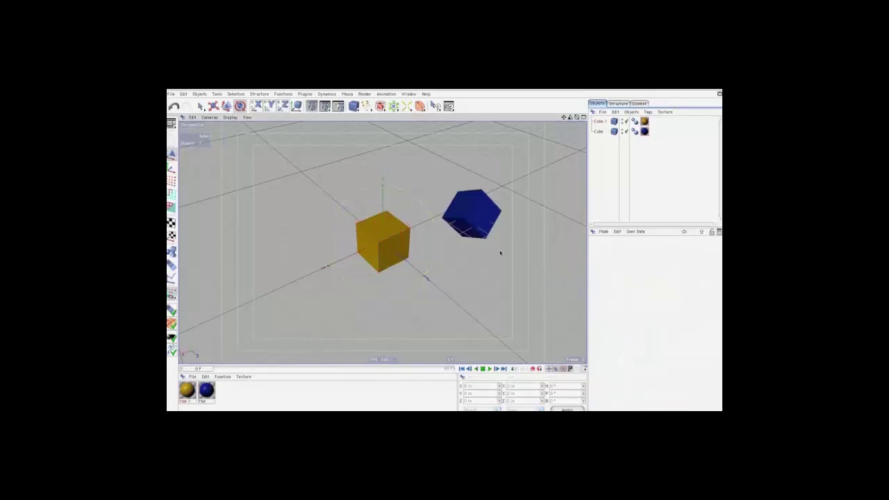
Float the Functions menu as a palette and start Transfer on Cube.1 with Realtime Update
click(285, 94)
drag(293, 96, 201, 119)
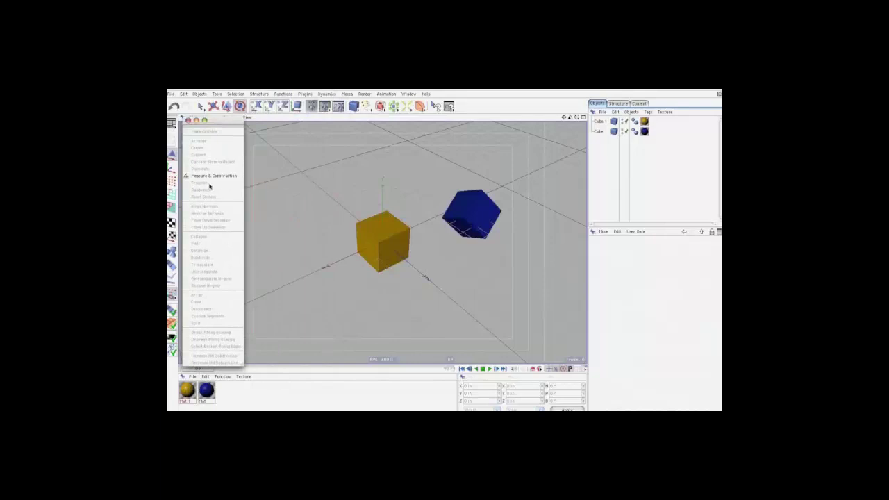
click(600, 122)
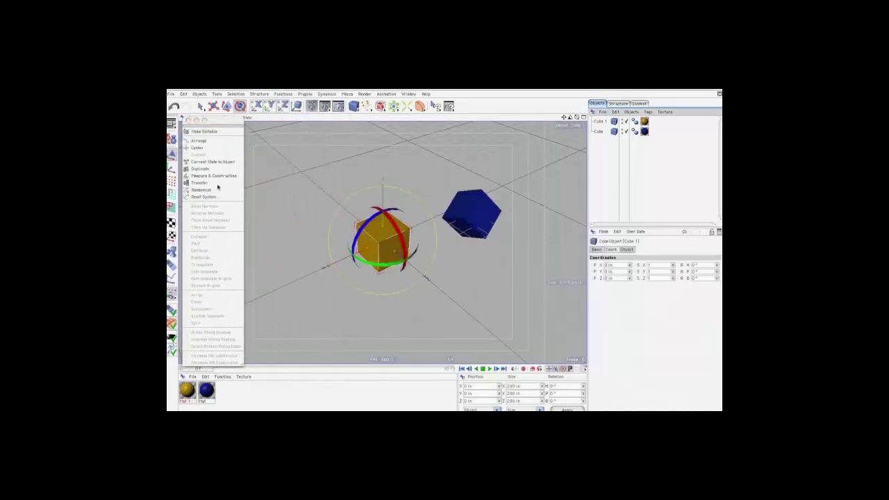
click(199, 183)
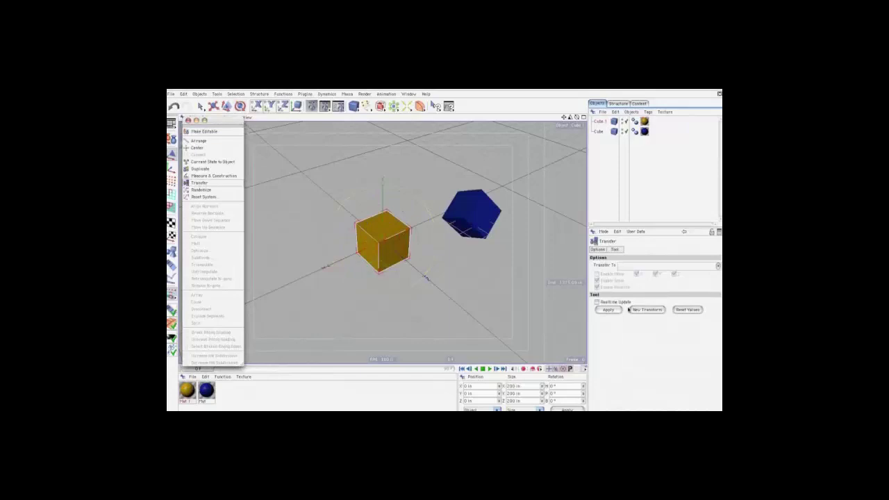
click(688, 309)
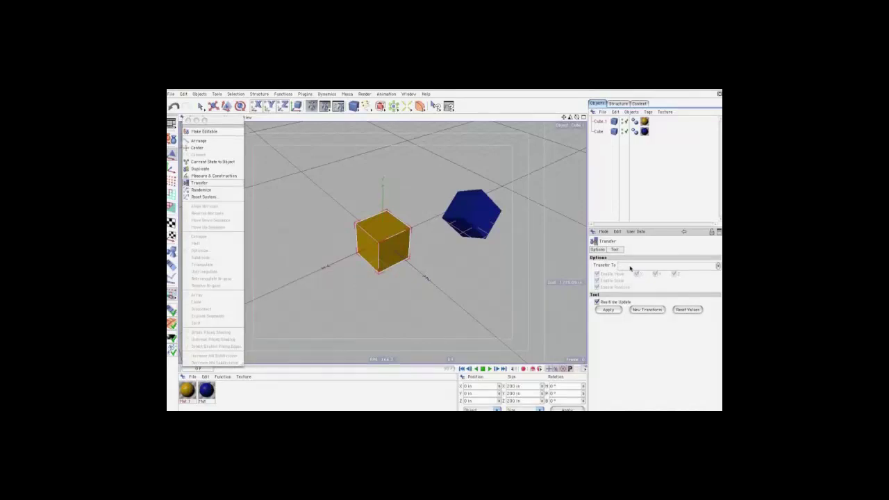
Set the tilted blue Cube as the Transfer To target
click(600, 123)
click(599, 132)
click(200, 183)
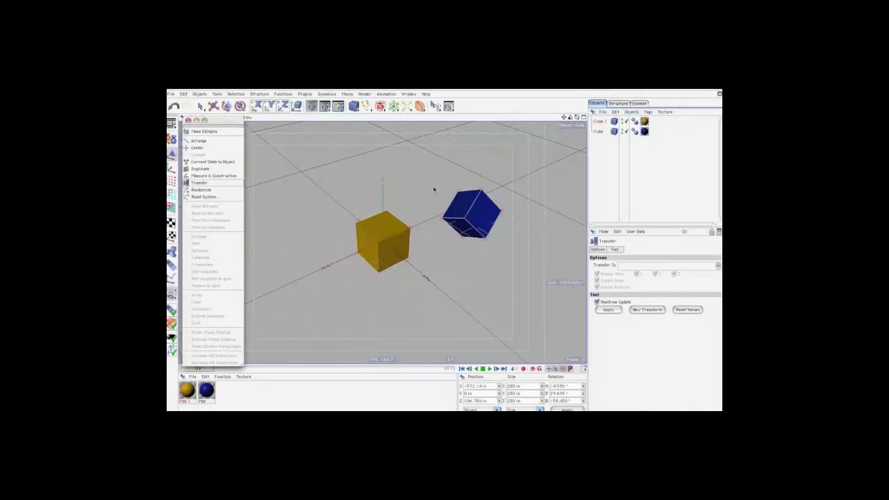
drag(599, 131, 632, 266)
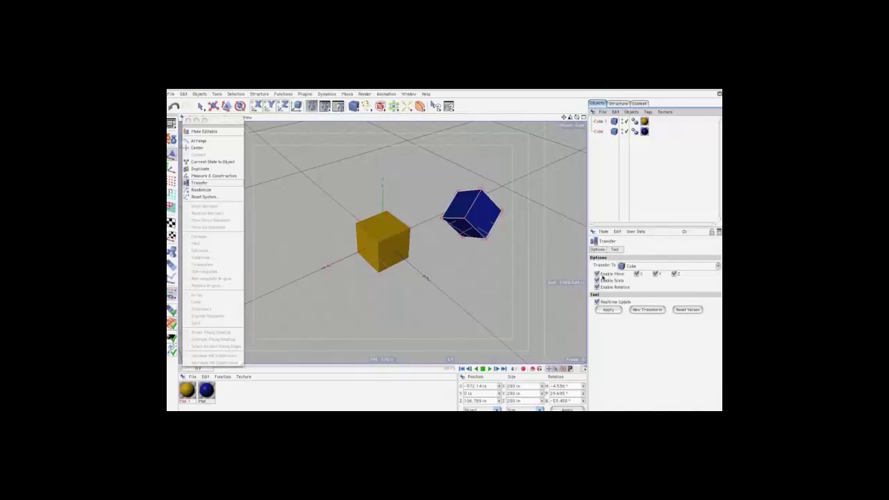
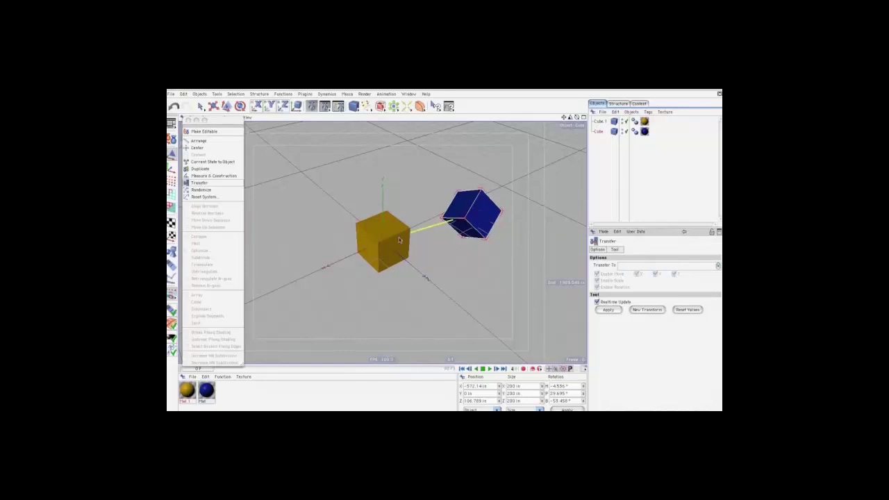
Set up a Transfer targeting the blue Cube with Enable Move turned off
click(398, 238)
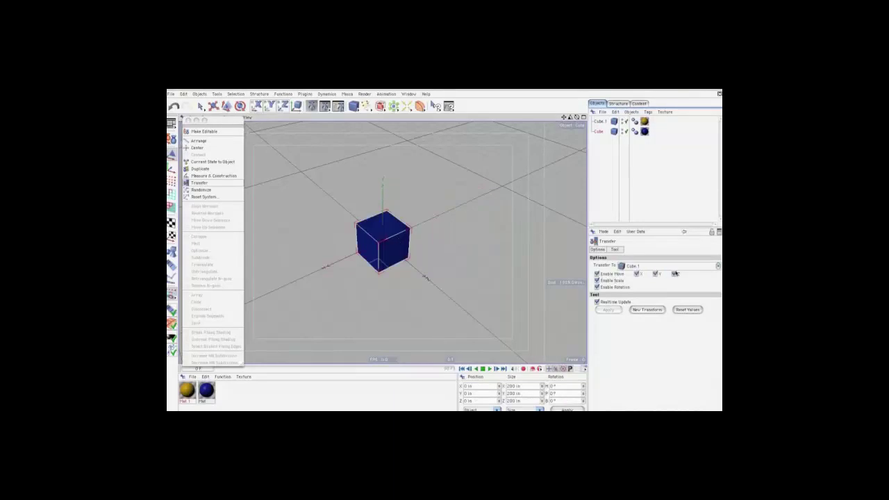
click(627, 133)
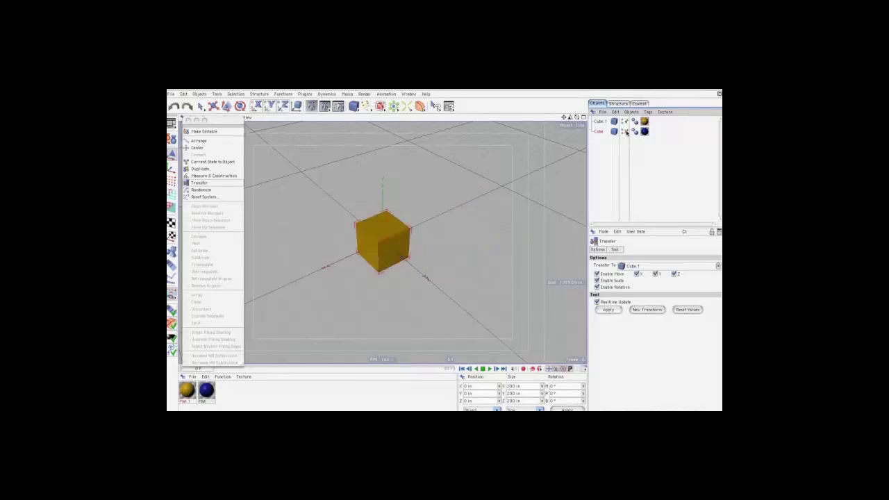
key(ctrl+z)
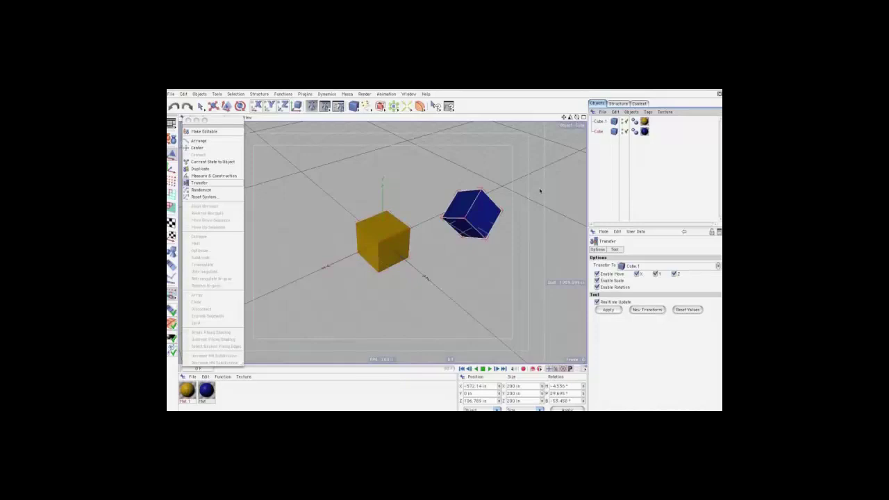
drag(601, 133, 630, 264)
click(597, 275)
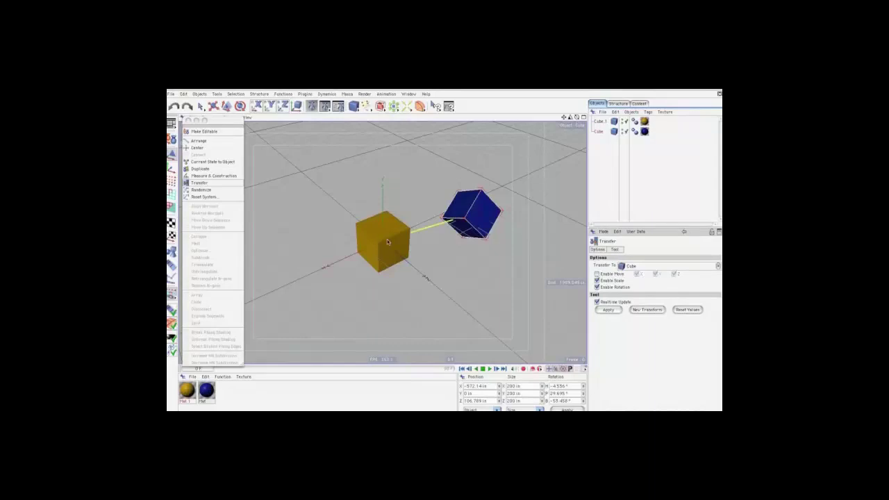
click(608, 310)
Redo the transfer so the blue cube takes the yellow Cube.1's rotation and keeps its position
click(601, 121)
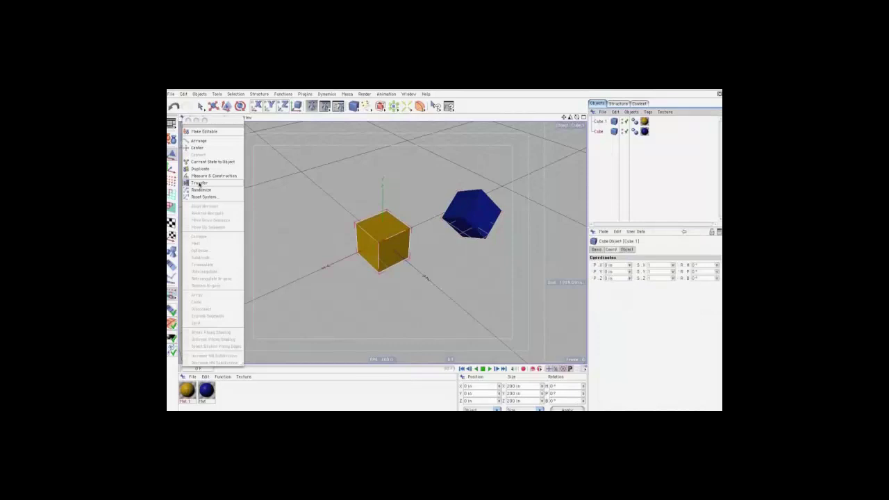
click(605, 310)
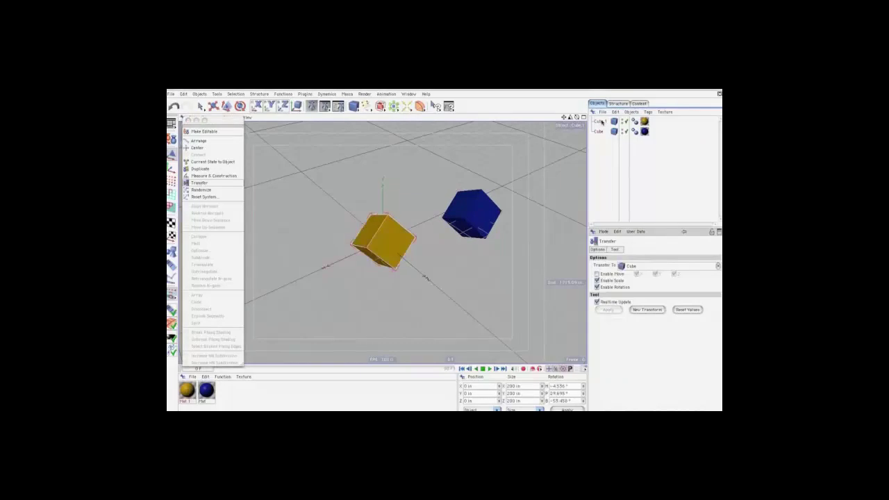
drag(630, 263, 625, 271)
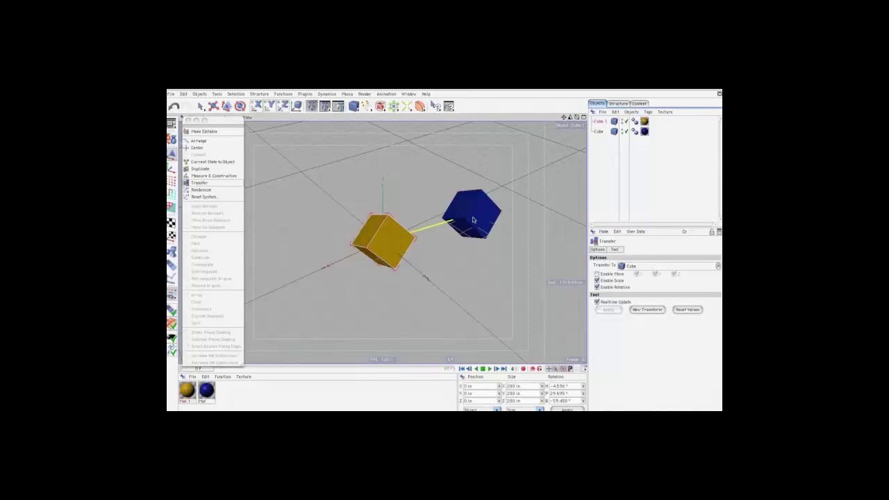
click(471, 216)
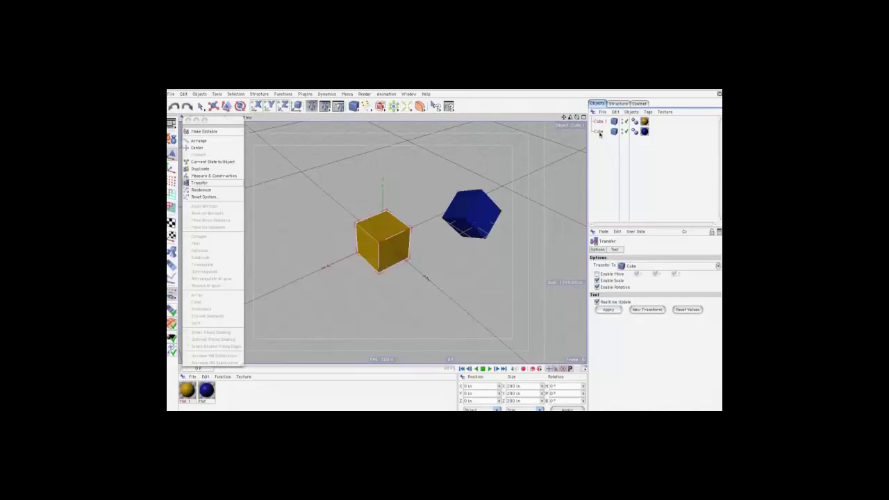
click(405, 240)
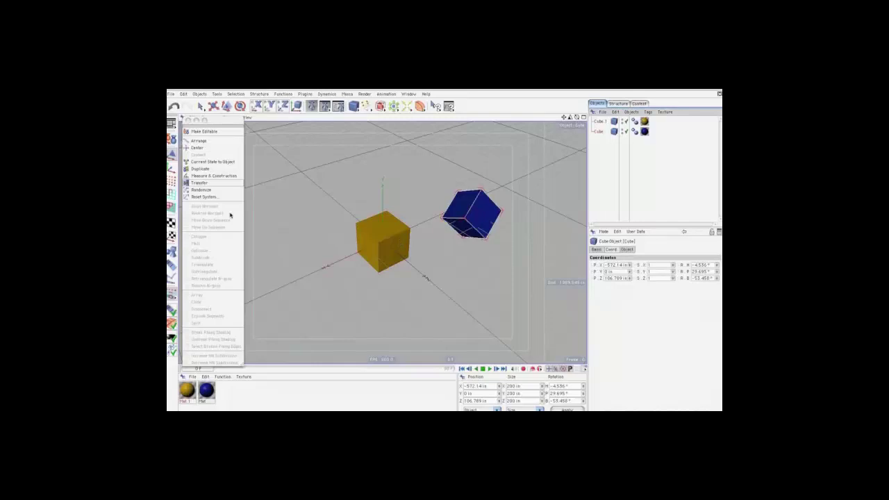
click(202, 183)
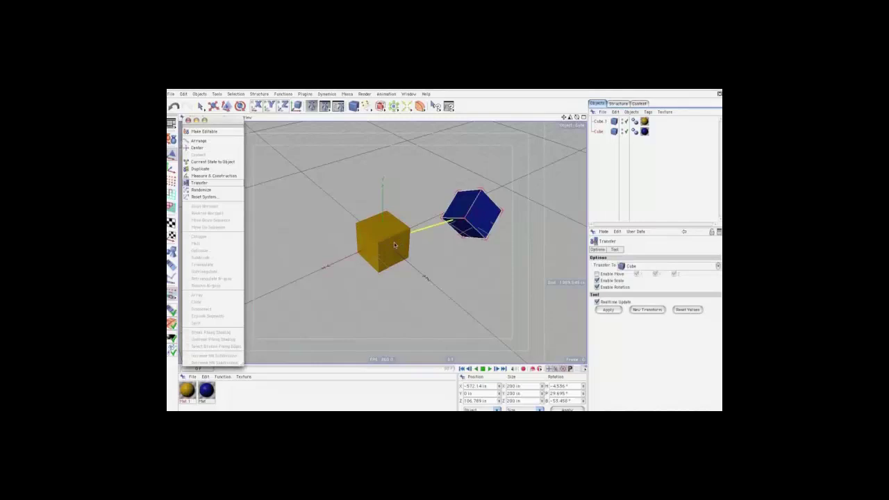
click(640, 265)
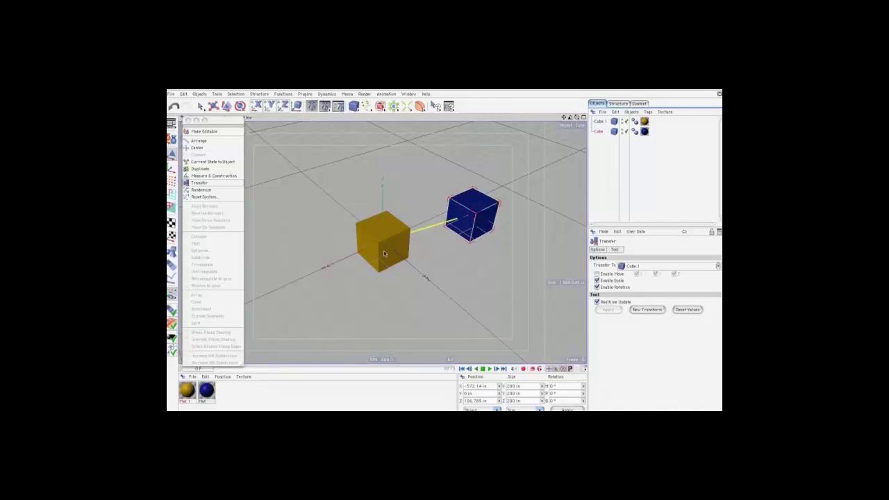
Shrink the blue cube to about half size and transfer the yellow cube onto it
key(t)
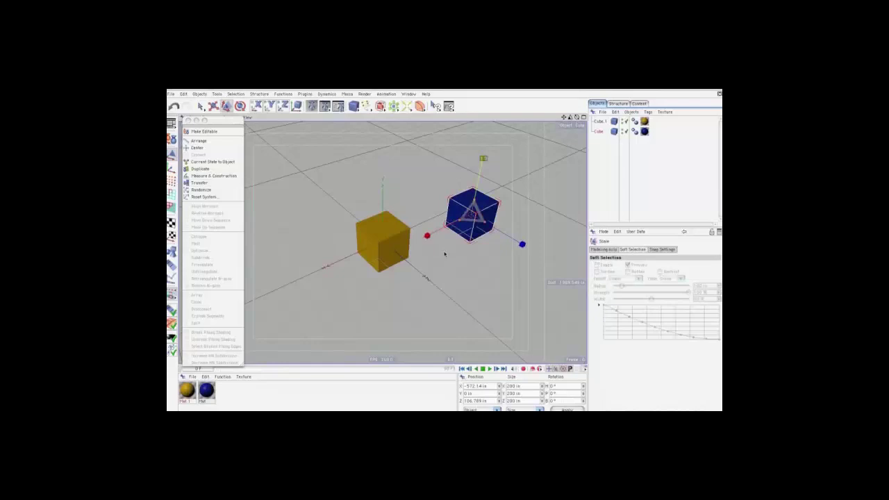
drag(445, 255, 484, 149)
click(599, 122)
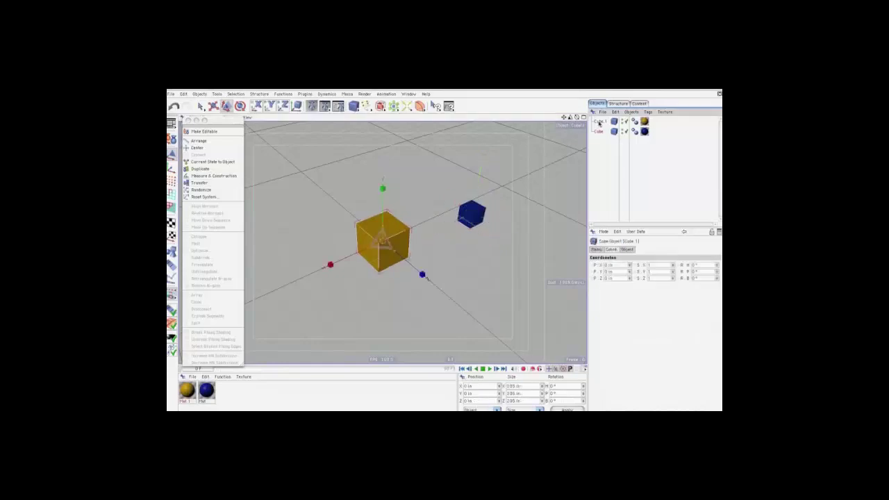
click(201, 185)
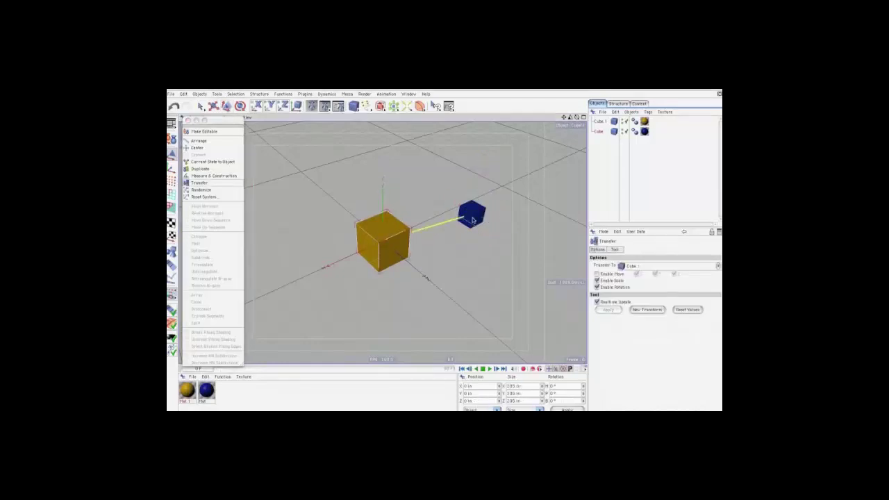
click(473, 220)
Stretch the blue cube vertically into a tall box using its Coordinates scale values
click(599, 132)
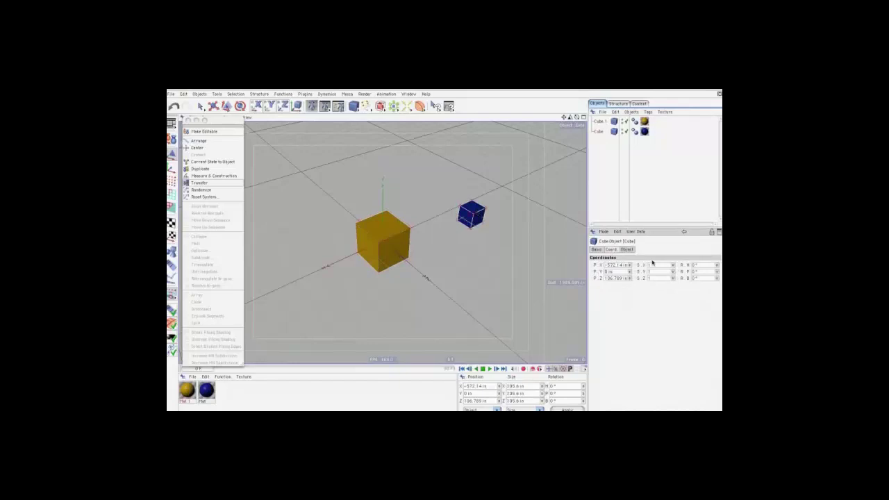
click(602, 250)
click(628, 250)
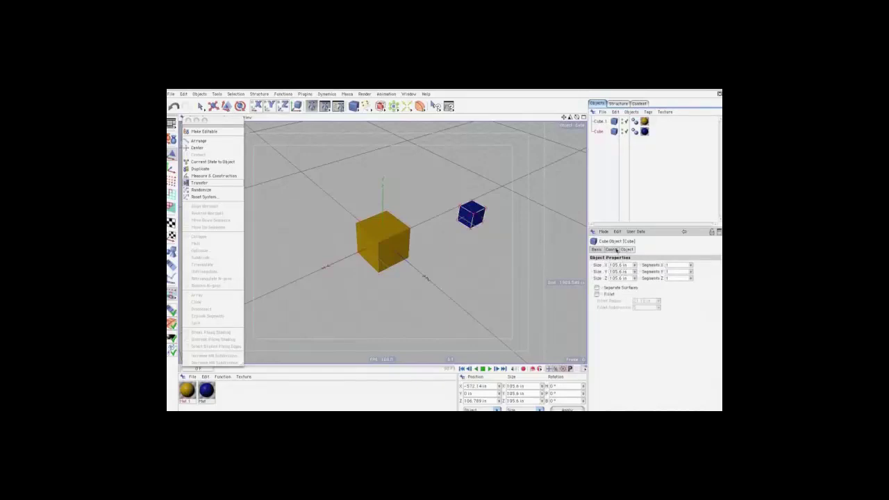
click(616, 250)
mouse_move(674, 272)
mouse_down()
mouse_move(672, 262)
mouse_move(672, 278)
mouse_up()
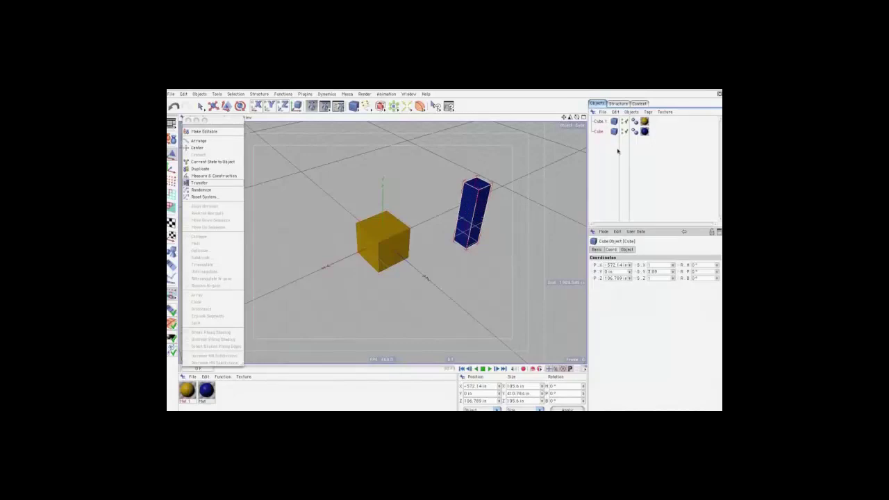
Give the yellow cube the blue cube's stretched size, then delete both cubes
click(600, 122)
click(202, 183)
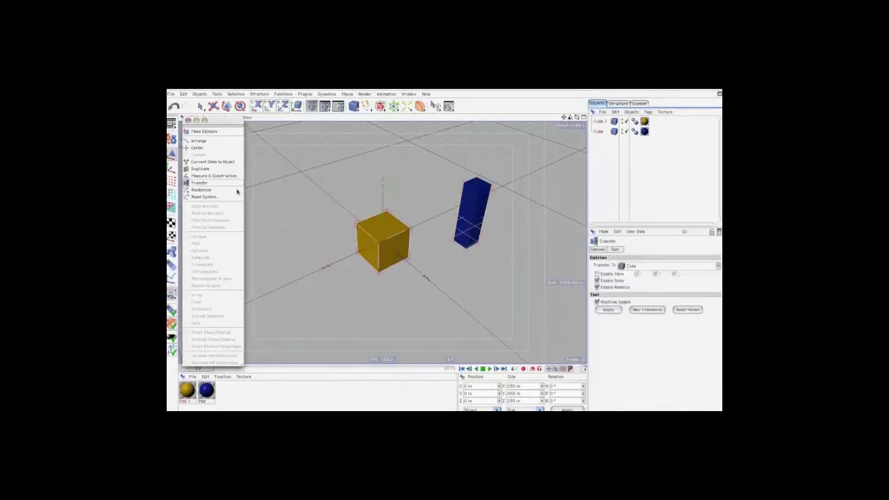
click(463, 226)
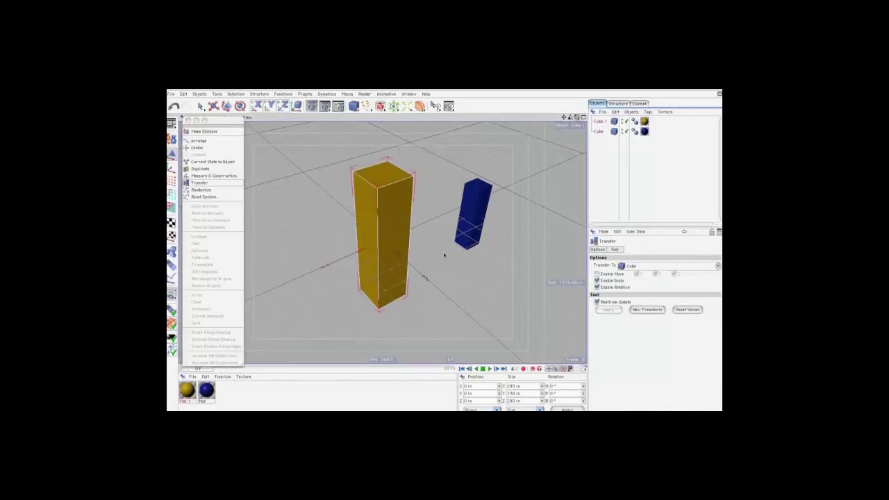
alt+drag(473, 232, 506, 235)
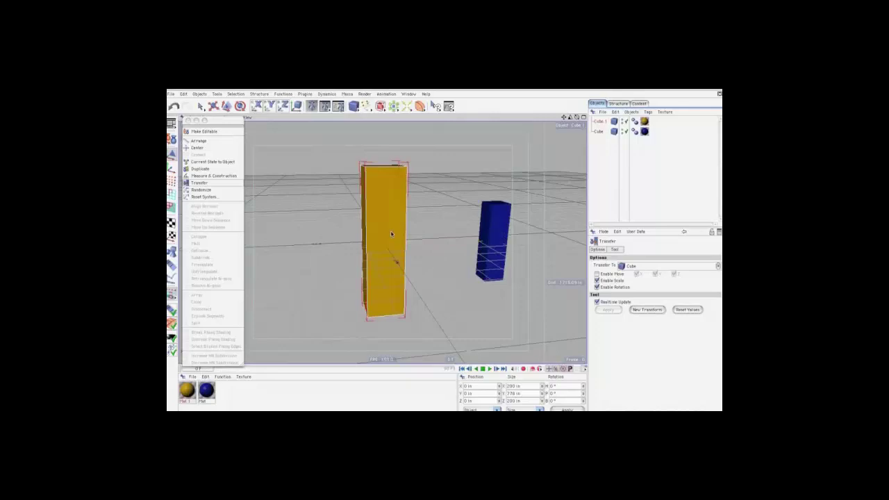
key(ctrl+a)
key(Delete)
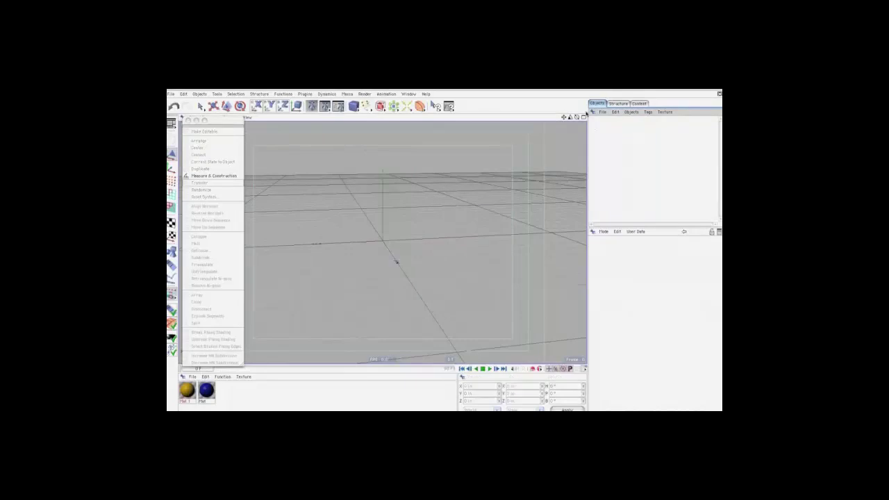
Add a yellow-textured cube and an Array object to the scene
drag(576, 116, 575, 125)
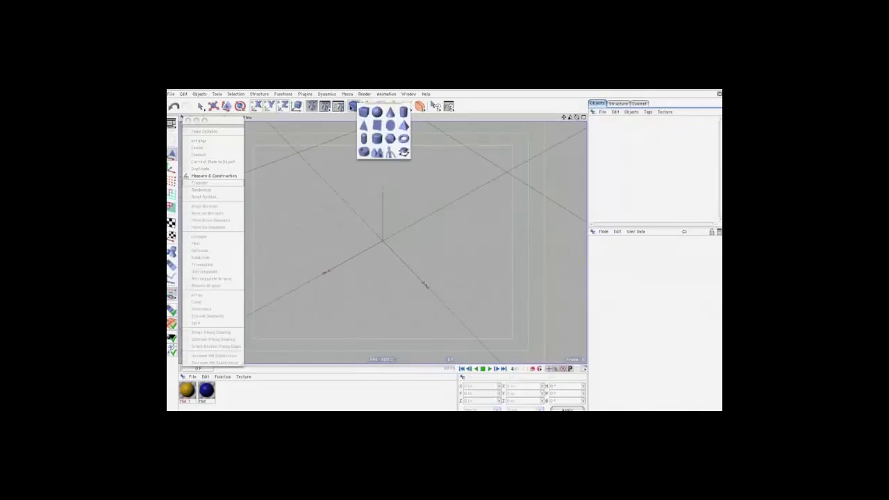
drag(353, 106, 364, 116)
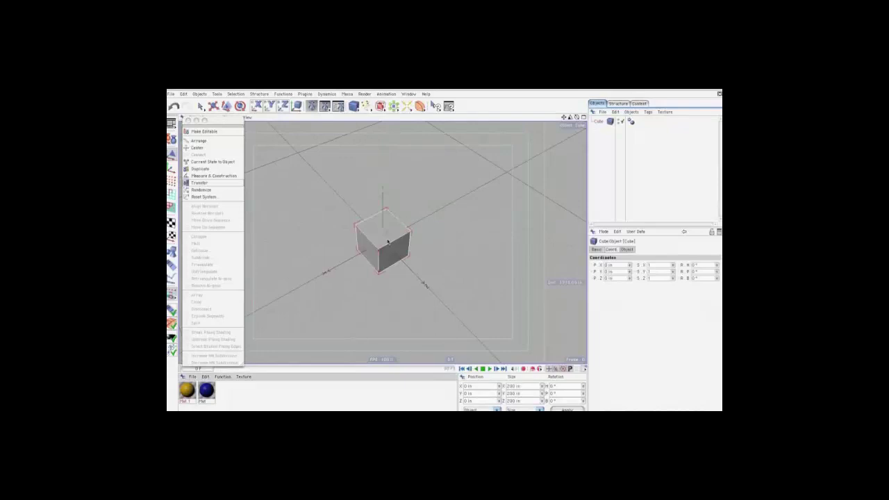
drag(187, 391, 384, 242)
click(394, 105)
click(417, 111)
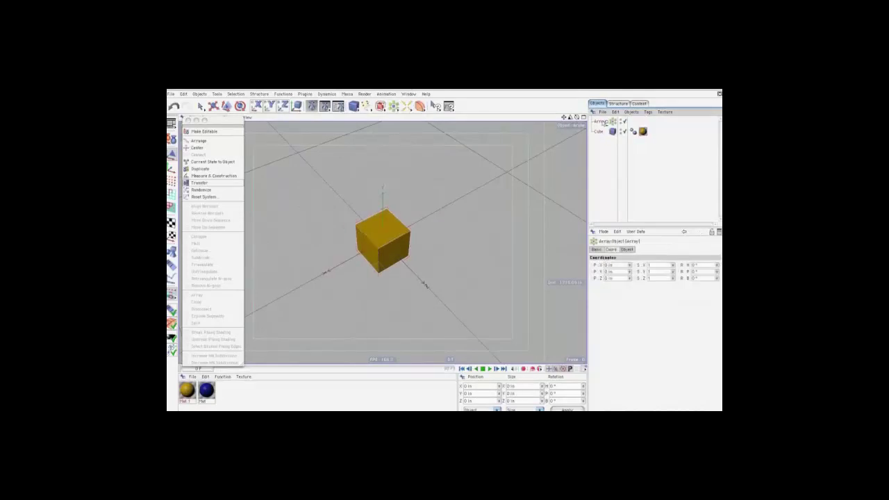
Put the cube in the Array, widen its radius, and convert it into separate cubes
drag(601, 131, 601, 121)
click(600, 122)
click(628, 249)
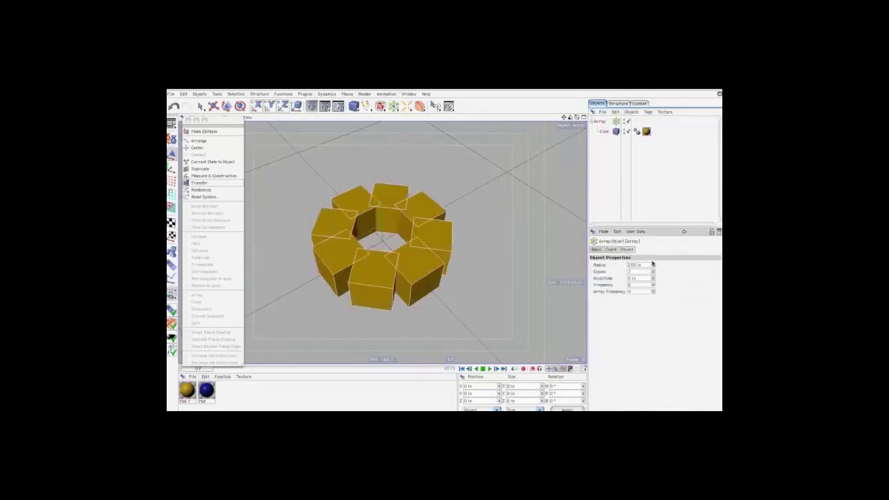
drag(653, 264, 653, 266)
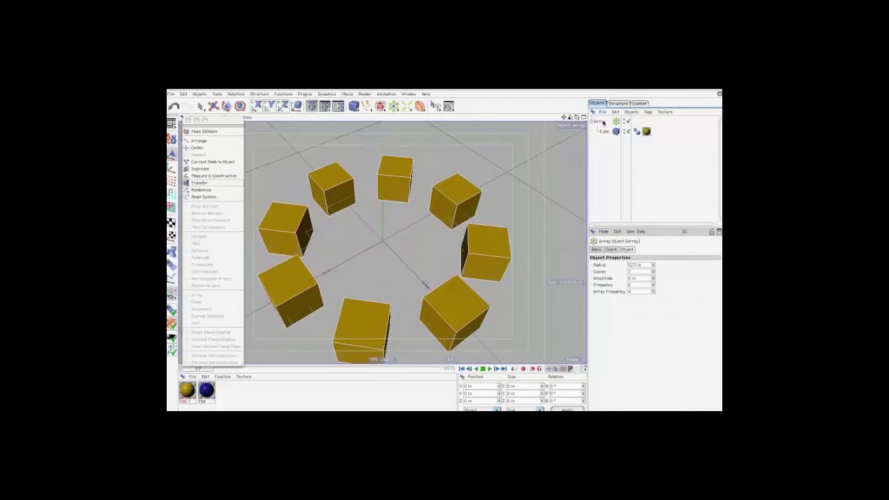
key(c)
Store the eight ring cubes in a Selection object and add a cube at the origin
drag(599, 212, 612, 131)
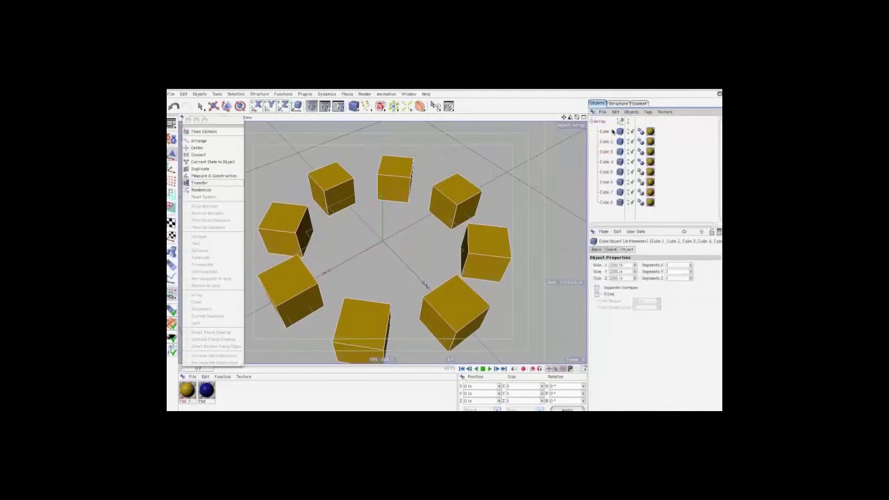
drag(407, 106, 455, 137)
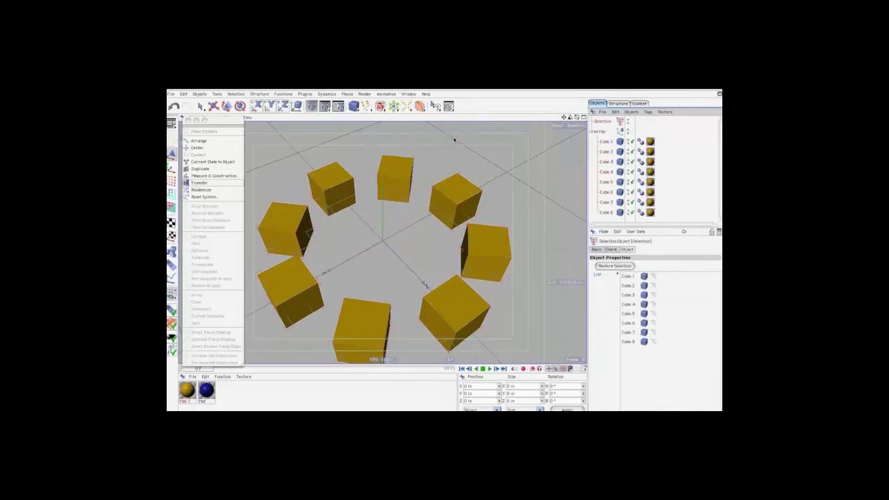
click(592, 131)
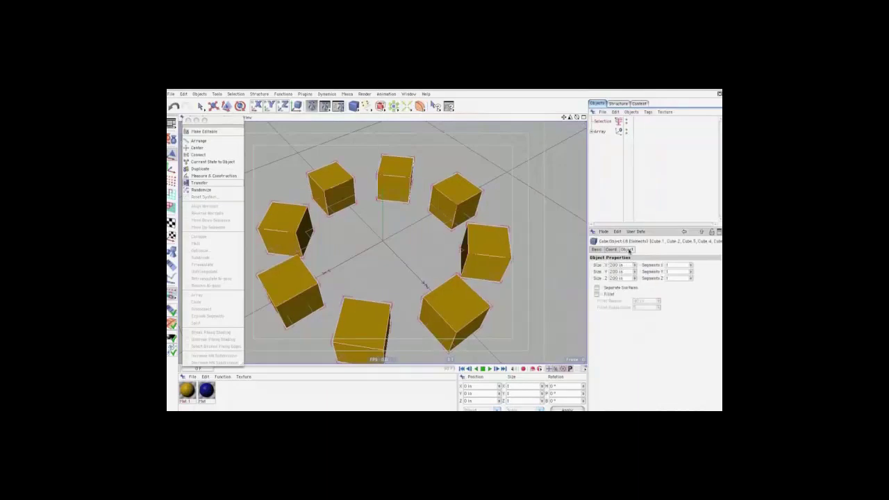
click(608, 159)
click(353, 106)
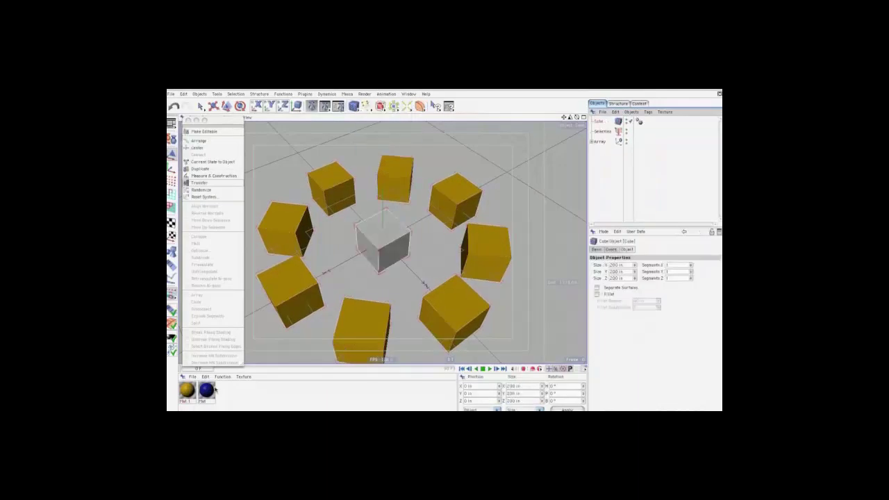
Make the centre cube blue and tilted, then set it as the ring cubes' Transfer target
drag(206, 390, 386, 229)
key(r)
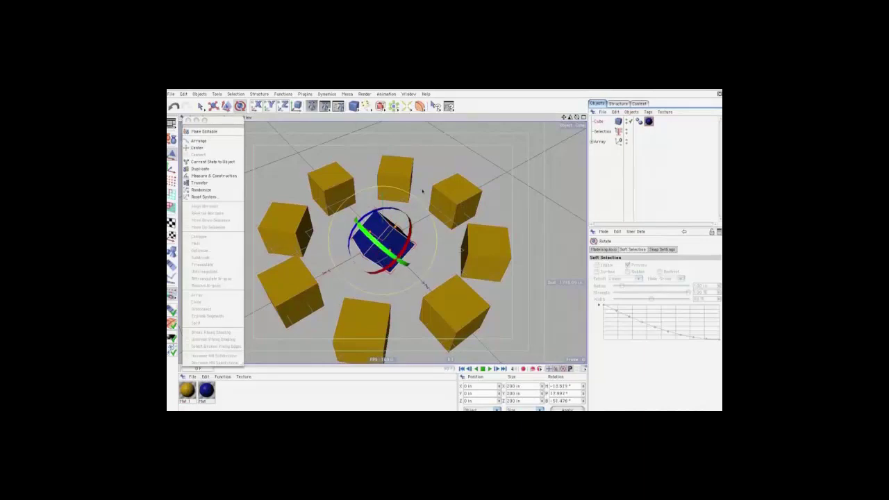
click(604, 132)
click(616, 266)
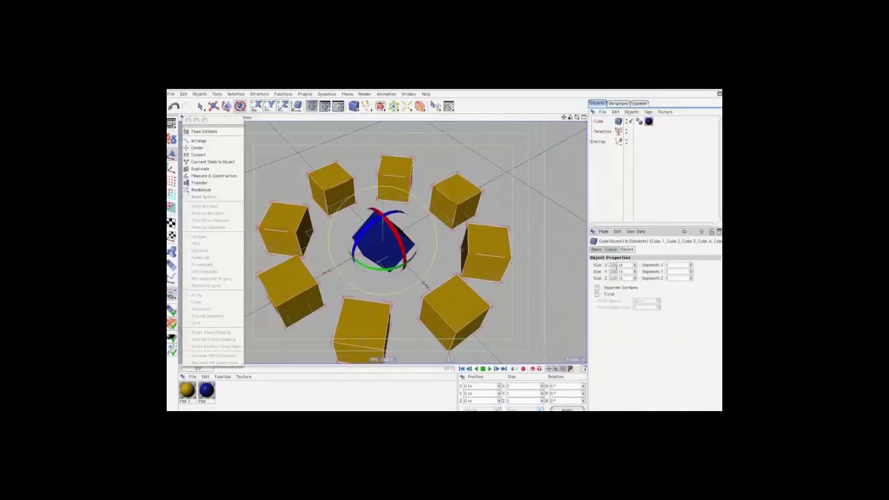
click(201, 183)
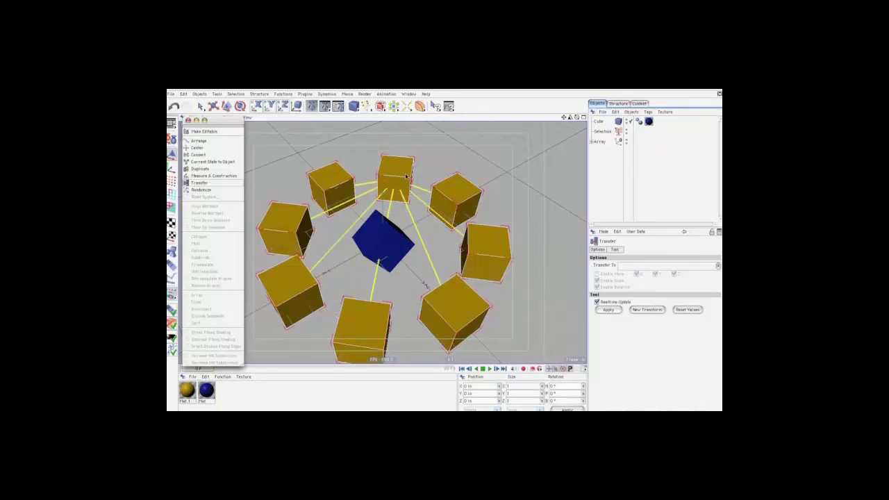
click(390, 238)
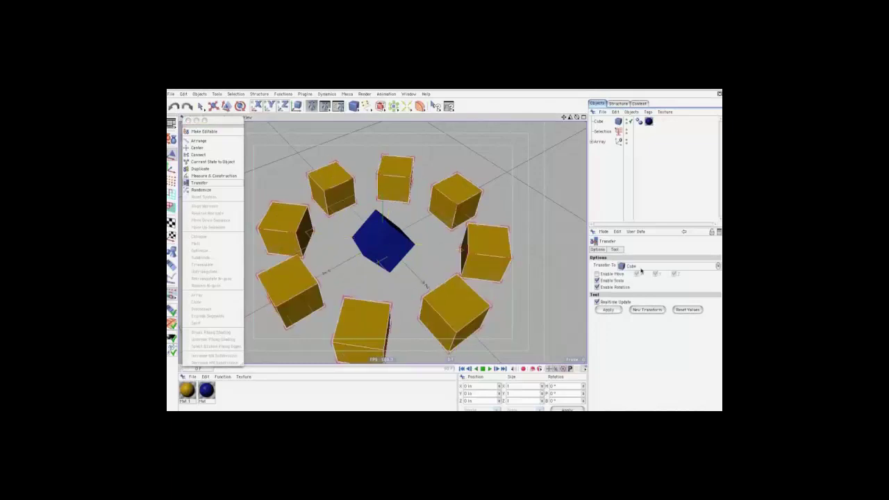
Enable Y-only position copying in Transfer and raise the blue cube above the ring
click(598, 281)
click(598, 288)
click(597, 274)
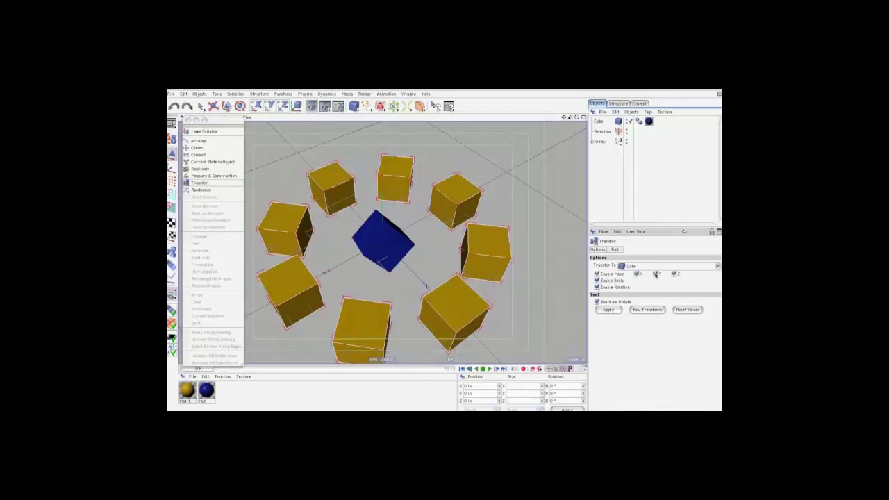
click(637, 274)
click(674, 273)
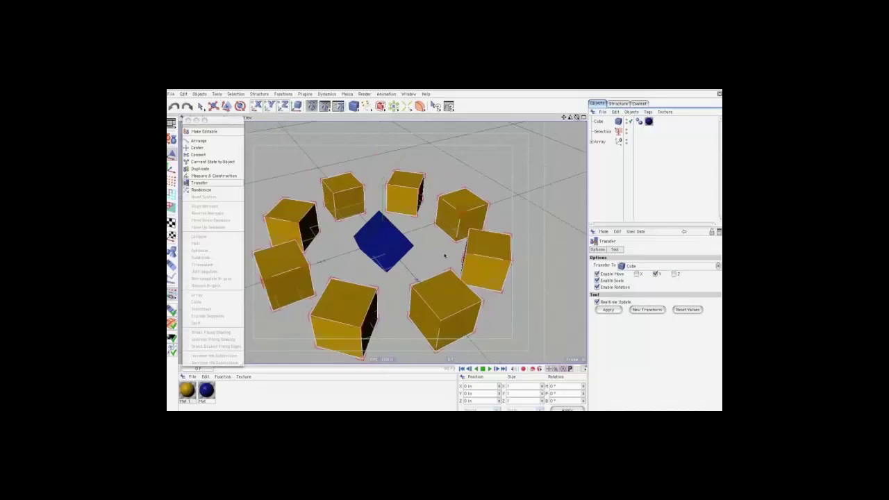
key(e)
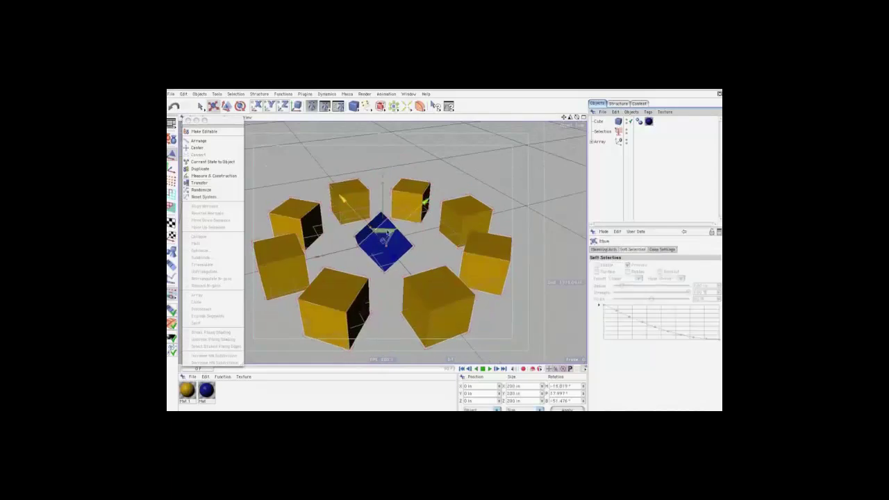
drag(487, 253, 488, 202)
Reselect the eight ring cubes and apply the blue cube's alignment to them
alt+drag(445, 229, 444, 255)
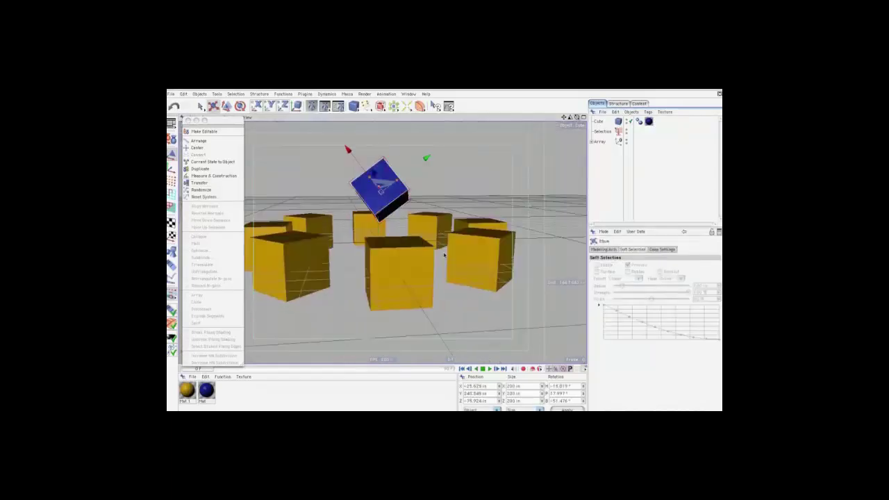
click(602, 132)
click(614, 265)
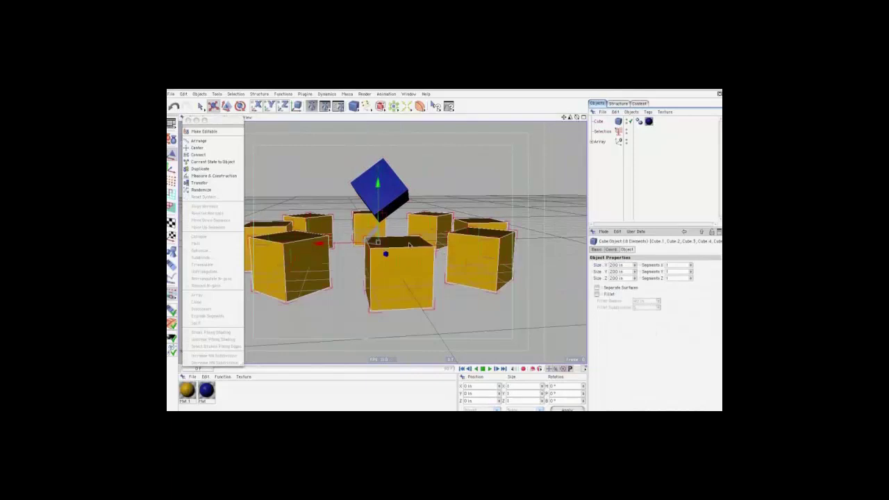
click(200, 183)
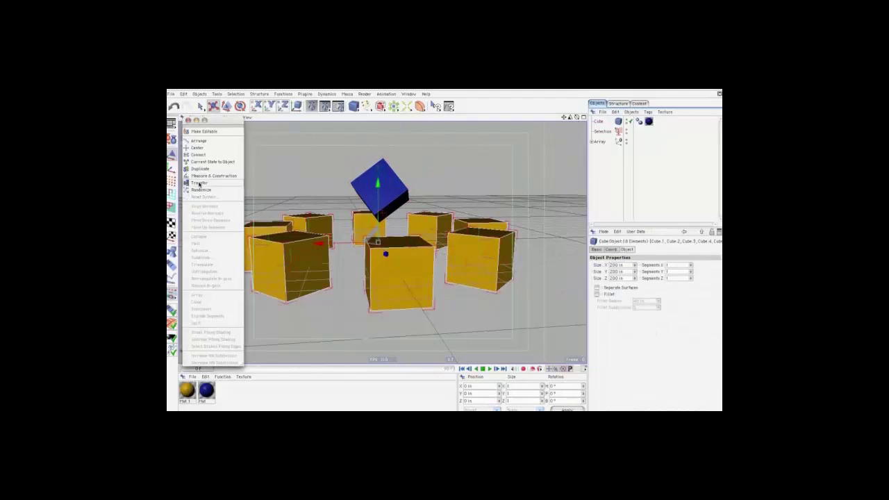
click(376, 200)
drag(577, 117, 575, 120)
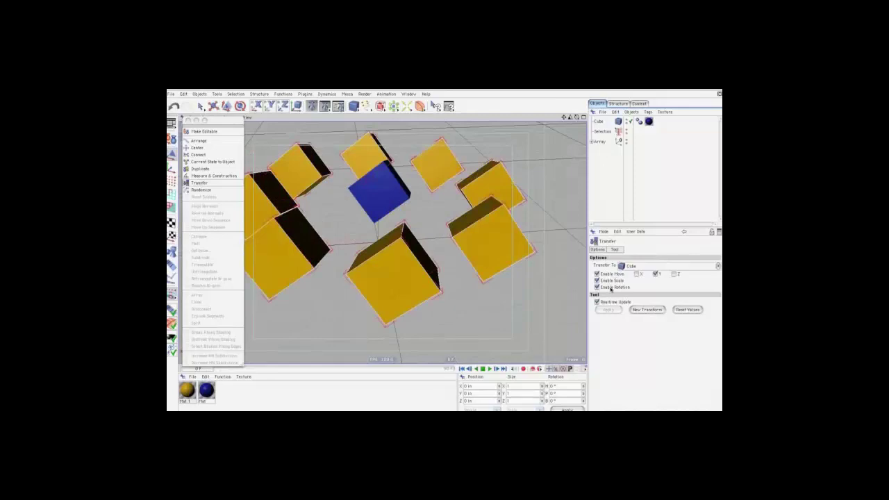
Stretch the blue cube to 1.76 along X and transfer that stretch to the ring cubes
click(622, 208)
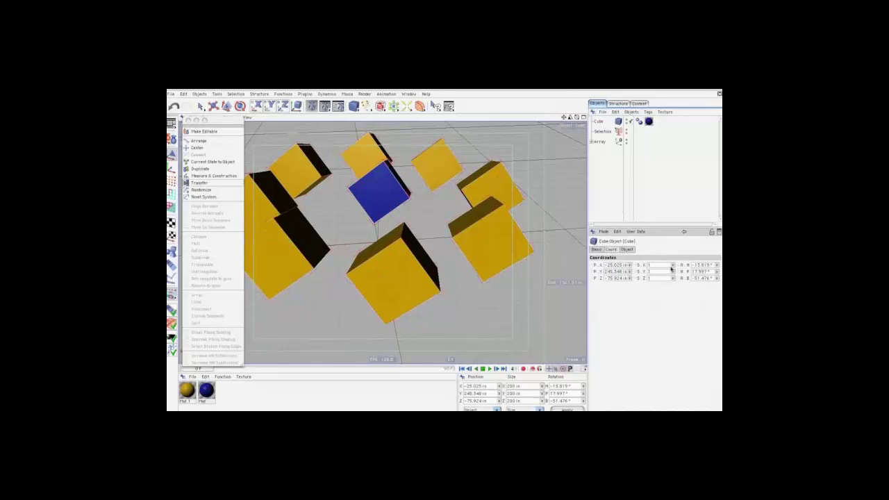
drag(672, 268, 676, 264)
drag(577, 116, 577, 120)
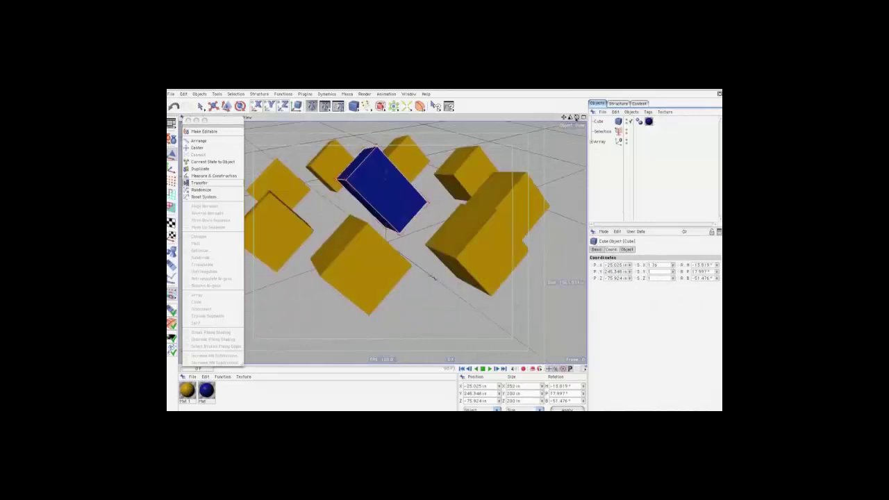
click(603, 131)
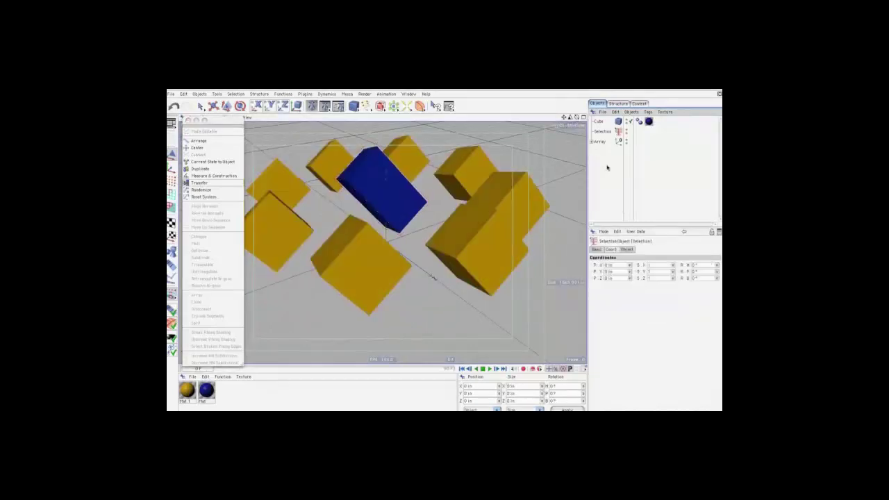
click(628, 249)
click(626, 263)
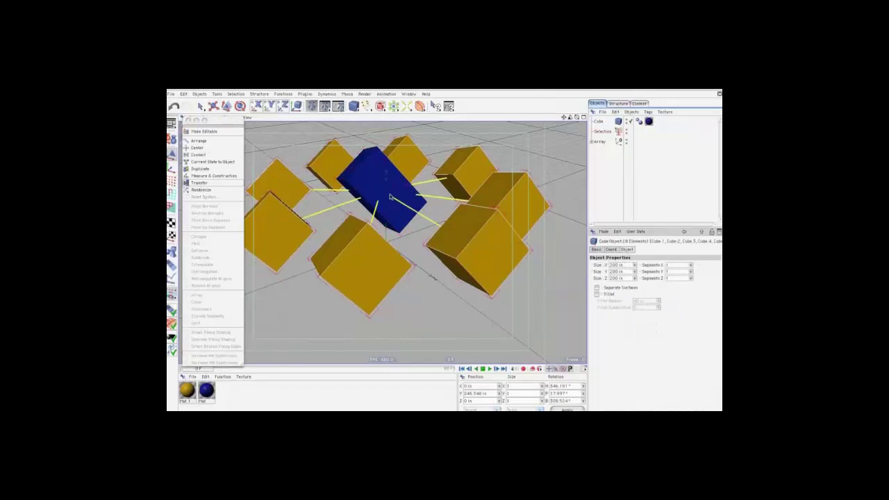
mouse_move(399, 201)
mouse_down()
mouse_move(459, 226)
mouse_move(445, 255)
mouse_up()
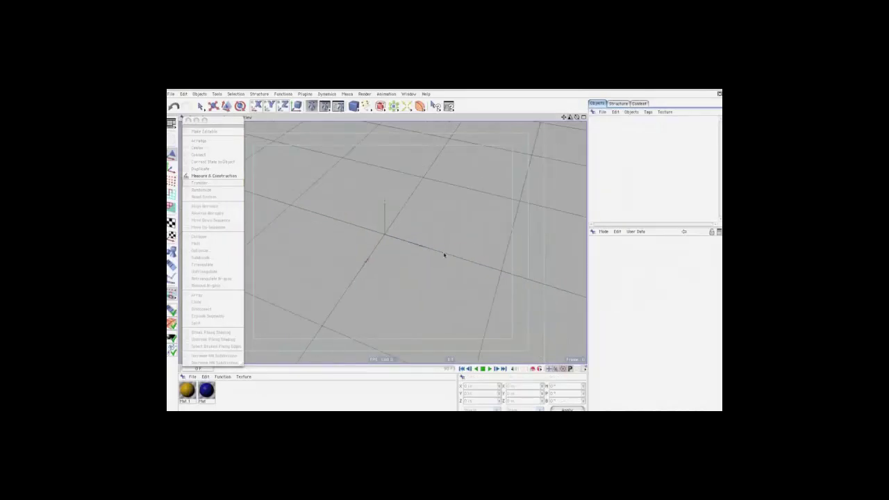
Add a cube and move it back along Z
click(355, 106)
click(363, 112)
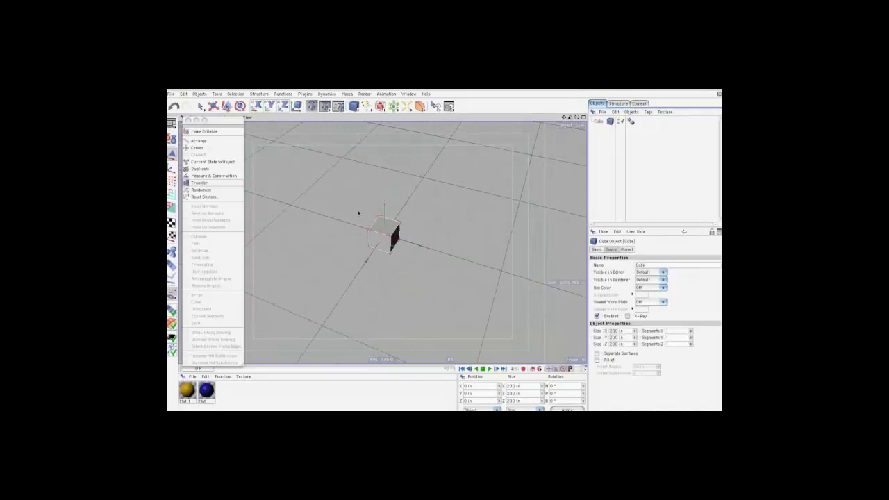
key(e)
mouse_move(437, 252)
mouse_down()
mouse_move(327, 241)
mouse_move(353, 220)
mouse_move(300, 227)
mouse_up()
key(r)
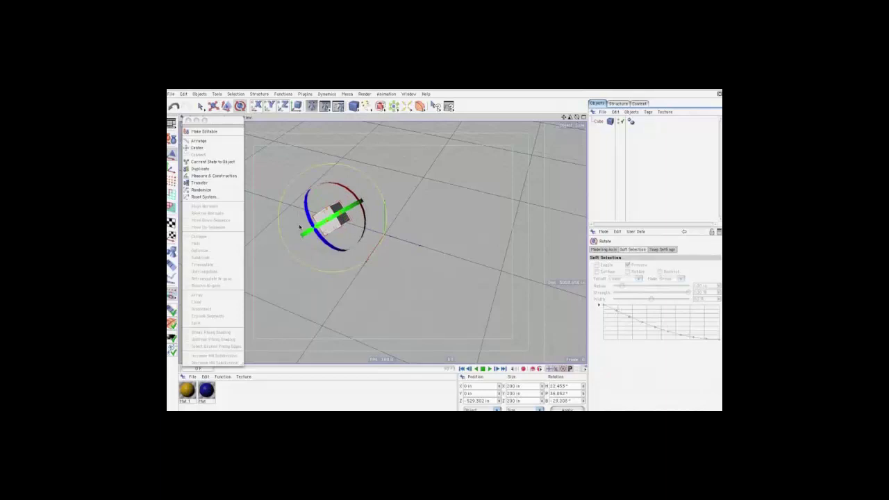
Add more cubes, tilting one and sliding them out to the right and along X
drag(353, 105, 377, 125)
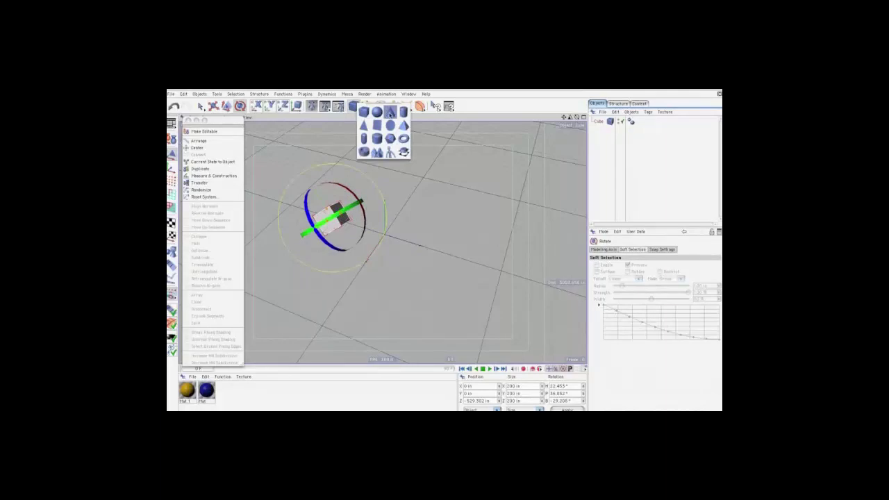
click(377, 125)
mouse_move(415, 241)
mouse_down()
mouse_move(405, 229)
mouse_move(476, 255)
mouse_up()
click(213, 106)
drag(352, 105, 410, 154)
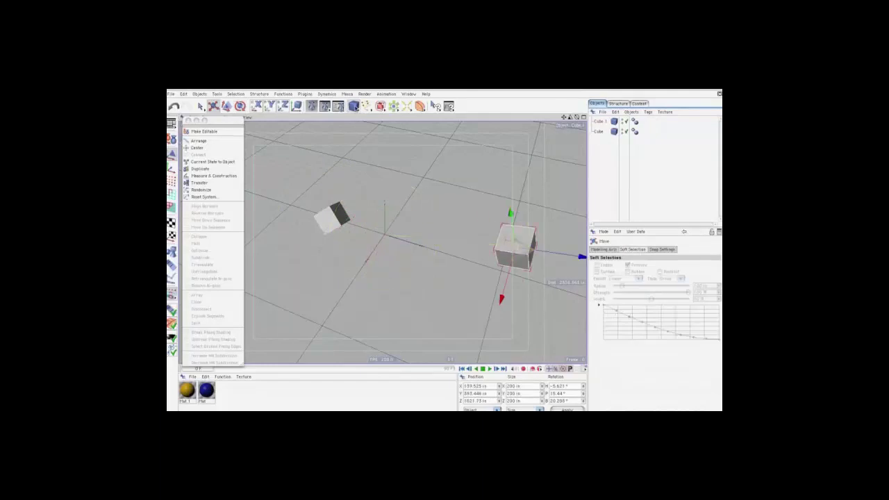
drag(358, 273, 385, 230)
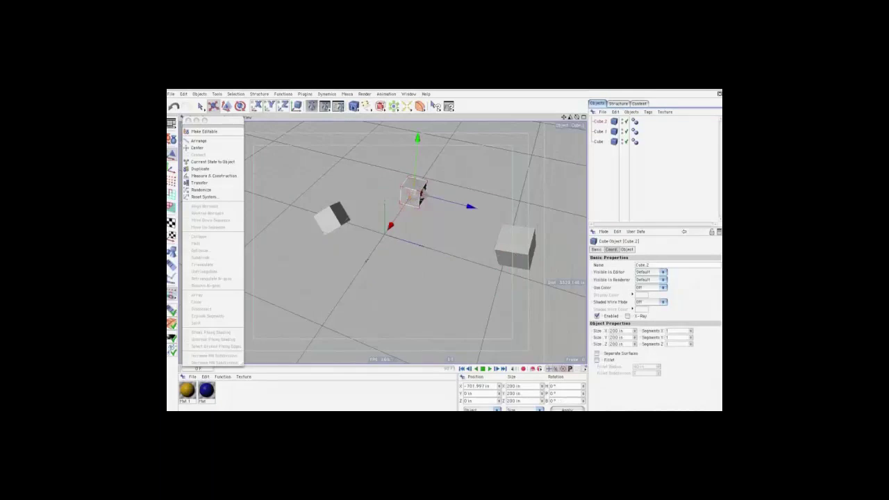
Add a blue cube at the origin and make the left, back and right cubes yellow
click(355, 107)
drag(206, 390, 378, 240)
drag(192, 389, 327, 221)
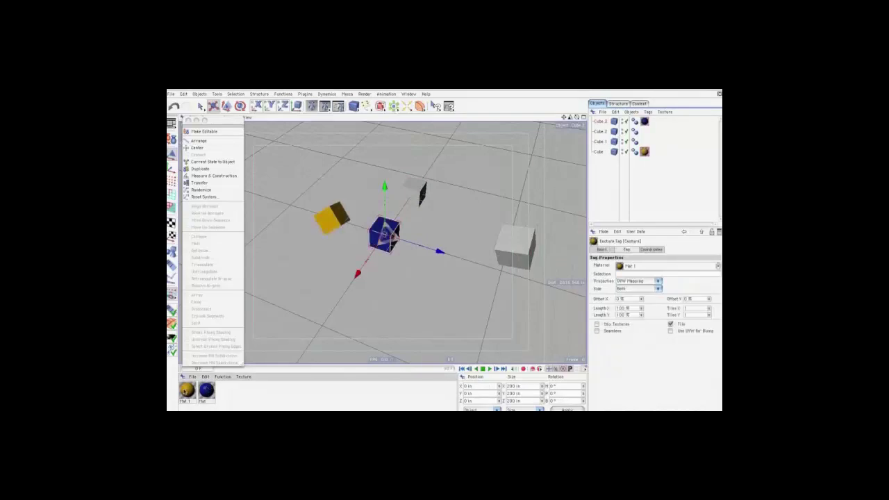
drag(186, 391, 413, 197)
drag(502, 257, 503, 256)
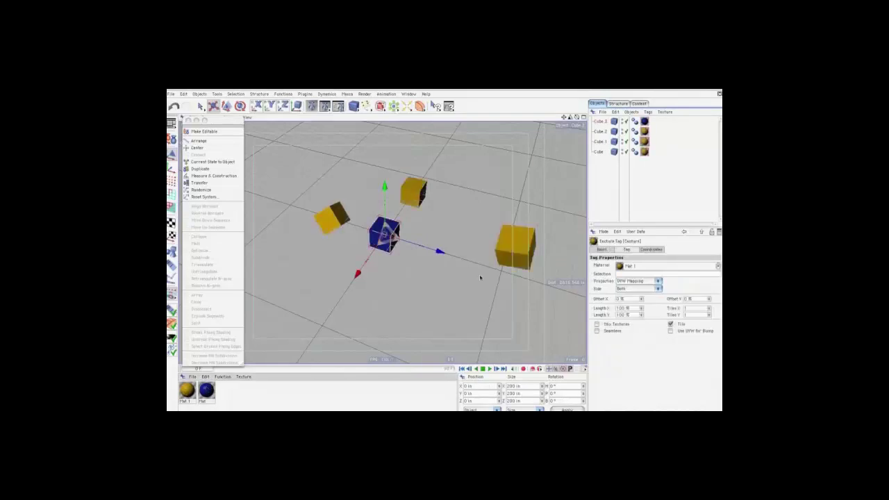
Start a Transfer from the blue Cube.3 with the first cube as target
click(599, 122)
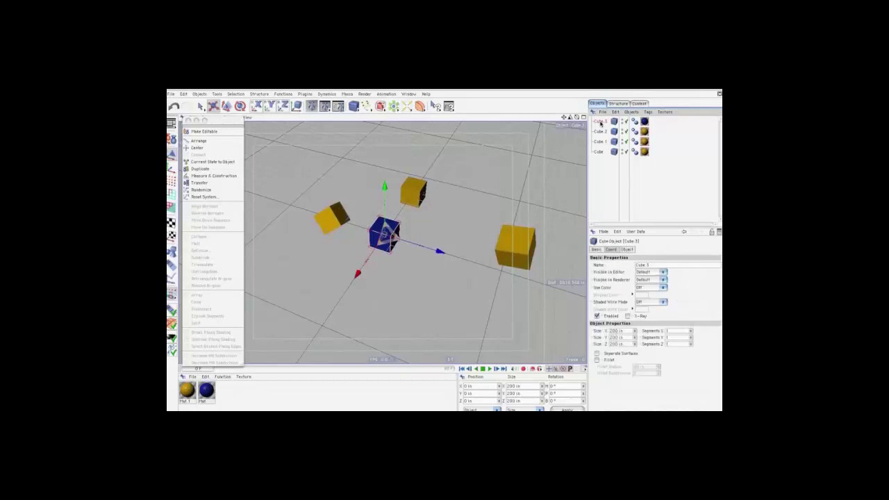
click(200, 183)
drag(599, 151, 625, 266)
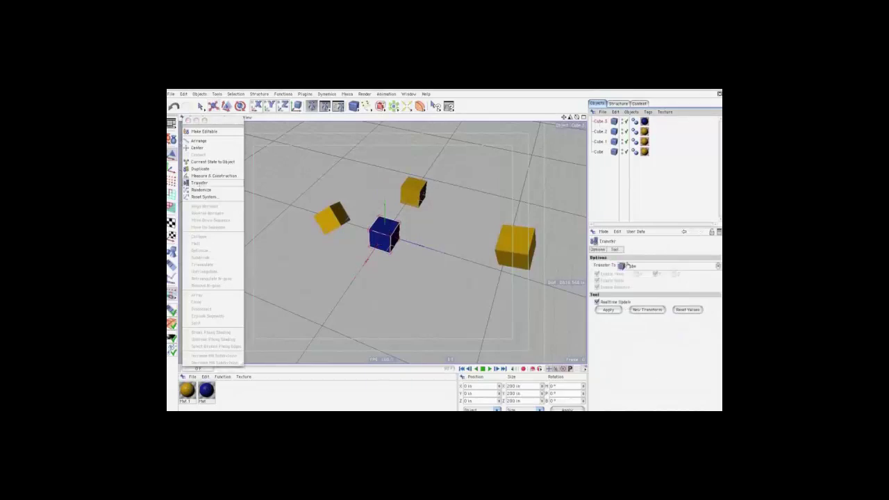
Apply the first cube's orientation to the blue cube and retarget the right yellow cube at frame 75
click(606, 310)
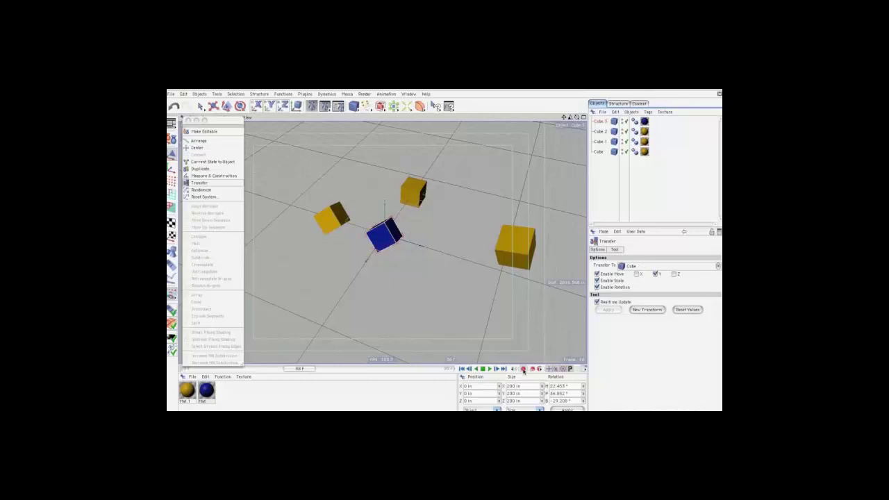
drag(299, 369, 361, 369)
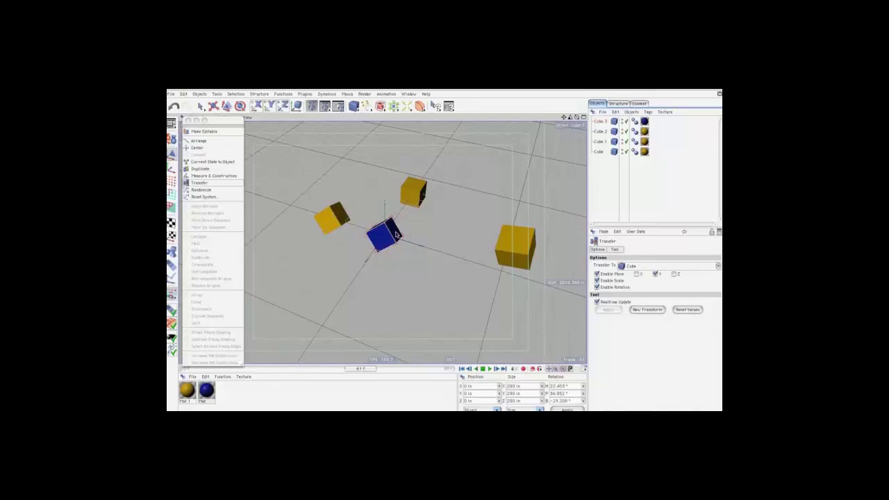
drag(396, 235, 508, 243)
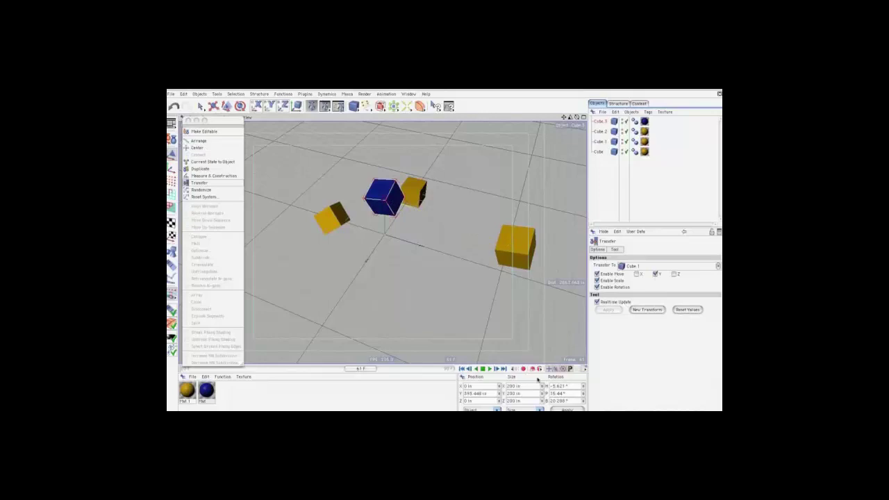
click(395, 371)
Reapply the transfer including vertical position, dropping the blue cube, and play the animation
click(655, 275)
click(655, 275)
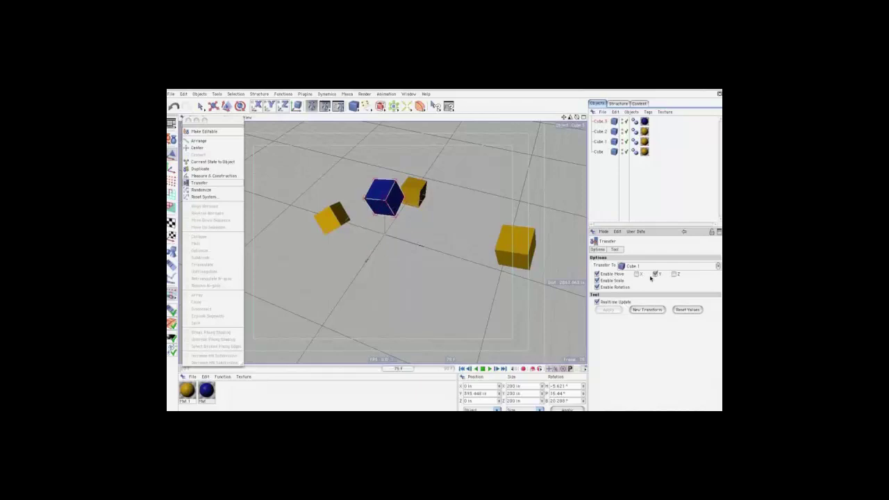
click(597, 302)
click(656, 275)
key(ctrl+z)
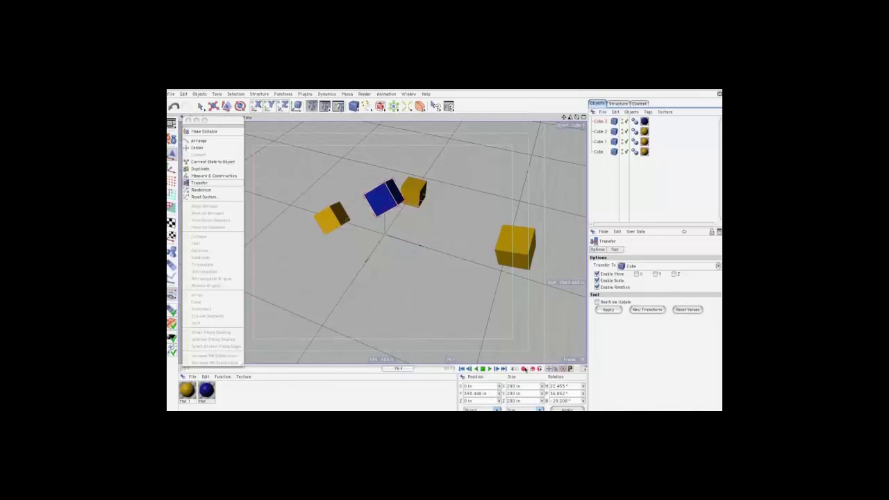
click(655, 274)
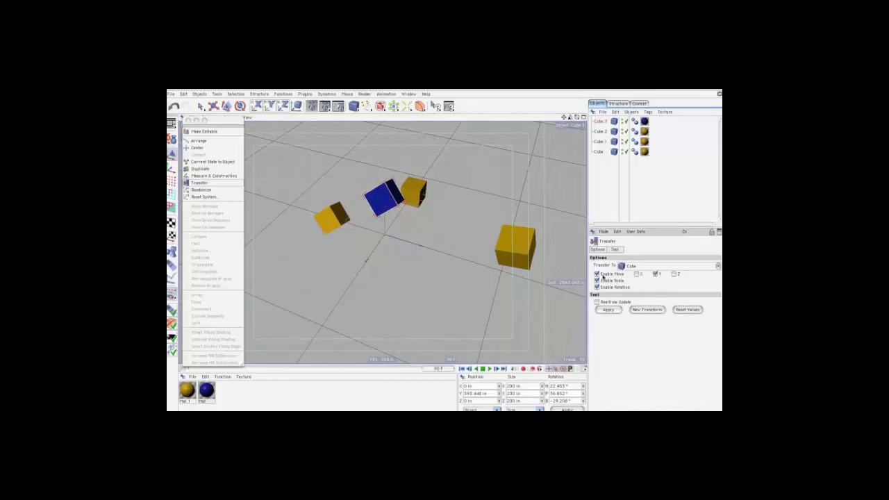
click(609, 309)
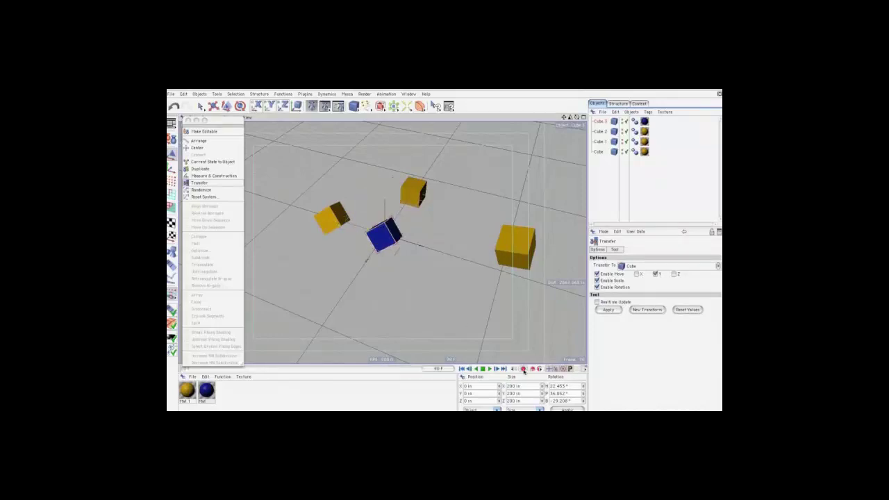
click(489, 370)
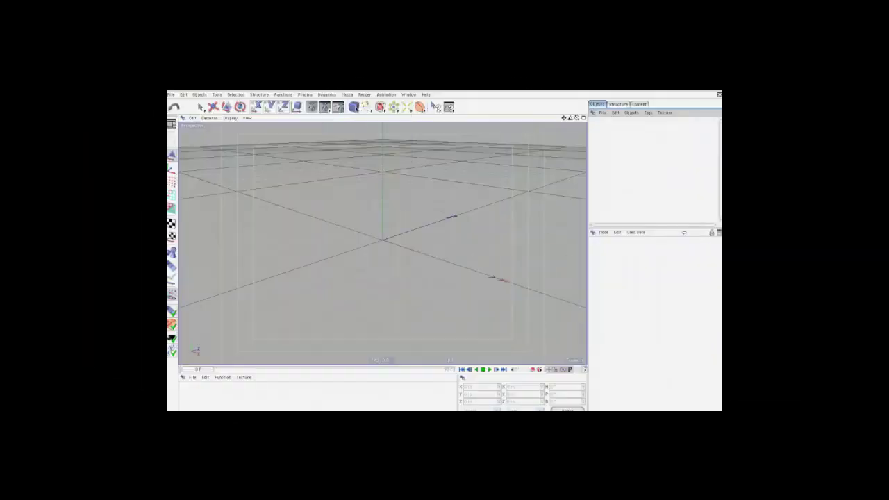
click(355, 107)
Add a cube and apply Randomize with default values from the floating Functions list
click(365, 113)
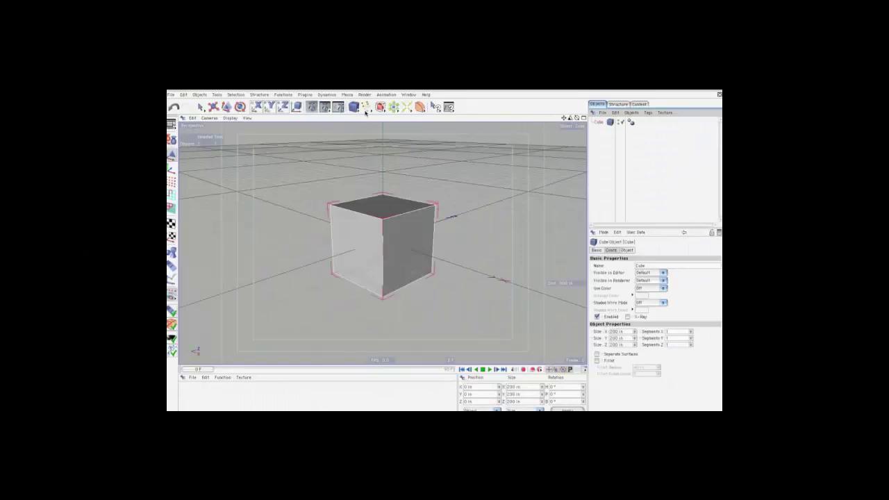
click(286, 97)
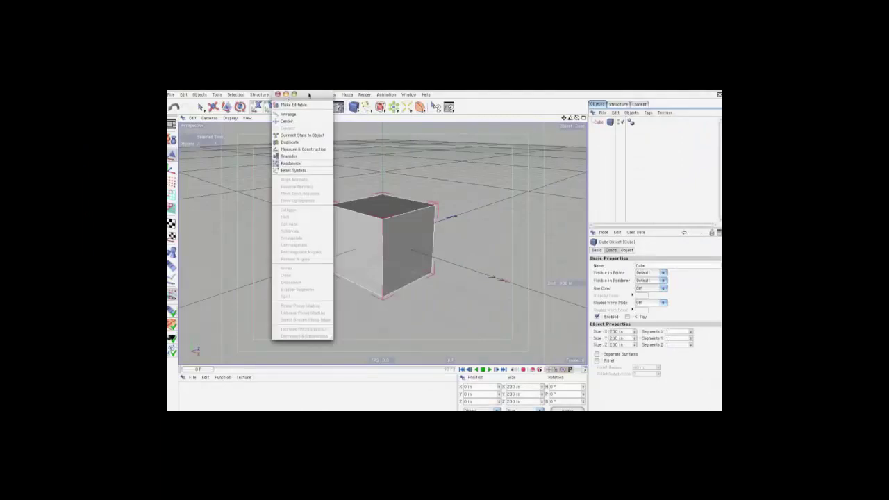
drag(289, 101, 216, 123)
click(216, 193)
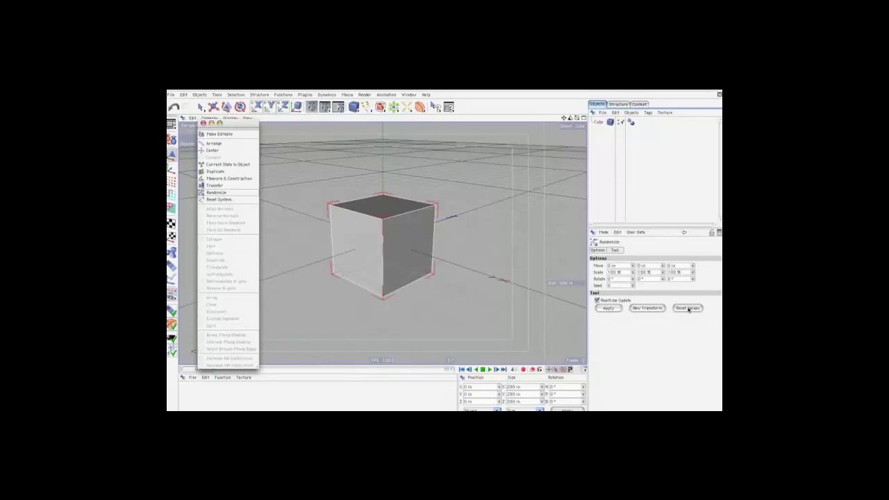
click(609, 309)
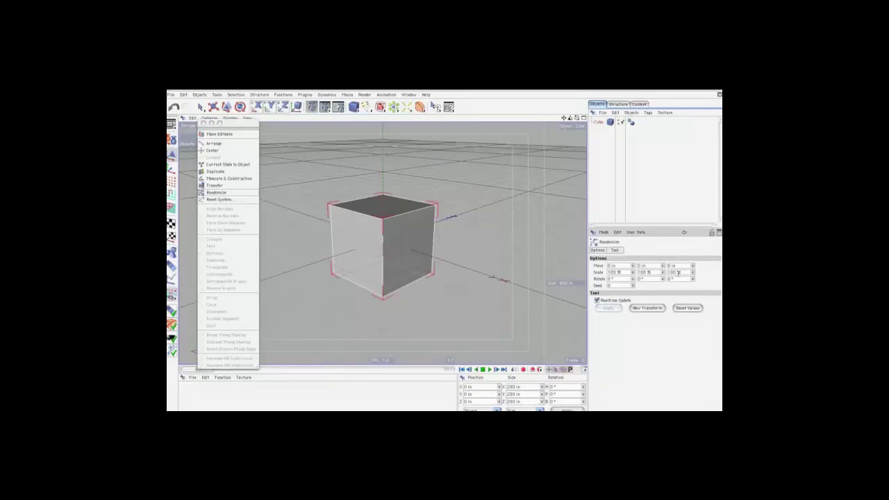
Set random rotation ranges of 29°, 24° and 46° and regenerate several orientations
mouse_move(633, 281)
mouse_down()
mouse_move(700, 272)
mouse_move(694, 278)
mouse_up()
click(650, 309)
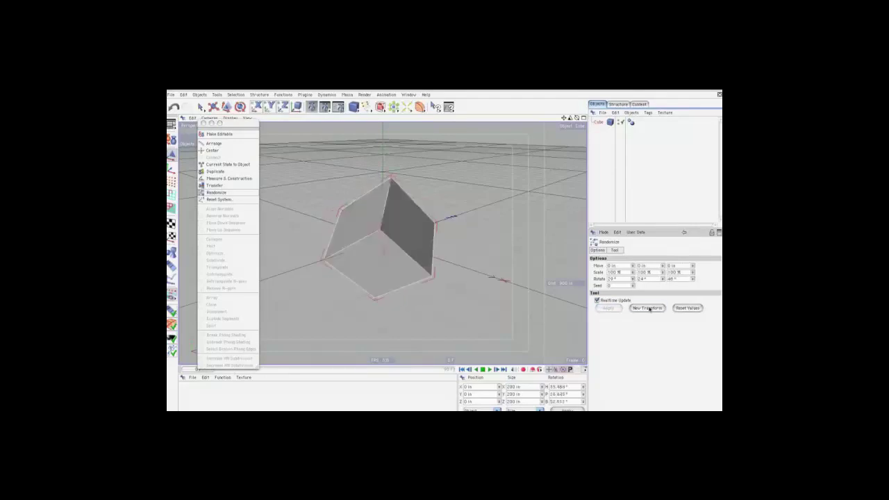
click(649, 309)
click(650, 309)
click(649, 309)
click(649, 309)
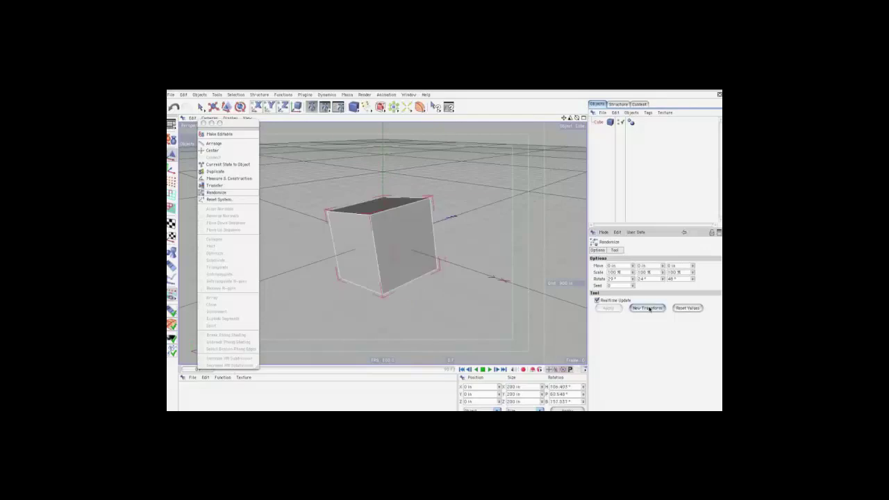
click(649, 309)
click(650, 309)
click(650, 309)
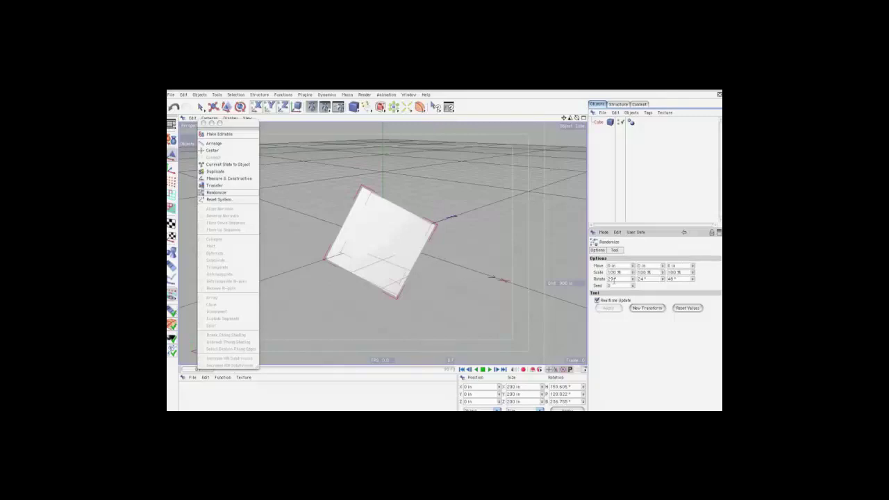
click(650, 307)
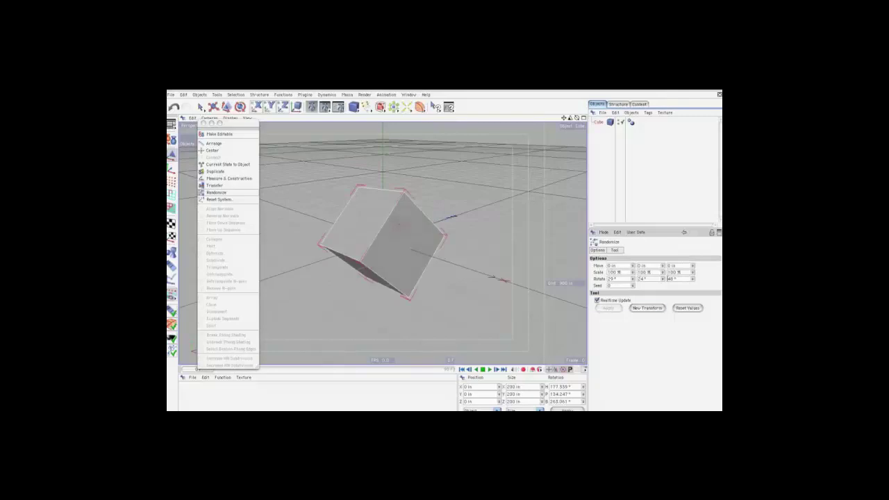
Add random scale ranges and generate new stretched, rotated variations
drag(633, 272, 692, 273)
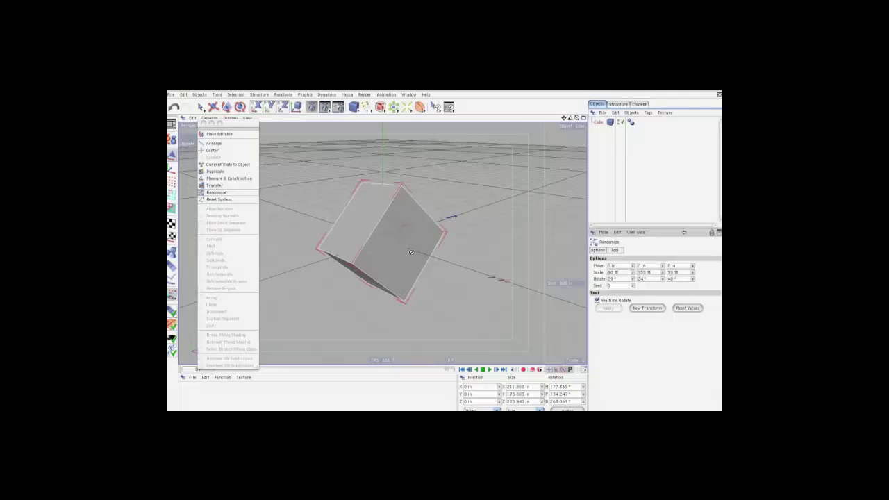
click(647, 308)
click(647, 308)
click(648, 307)
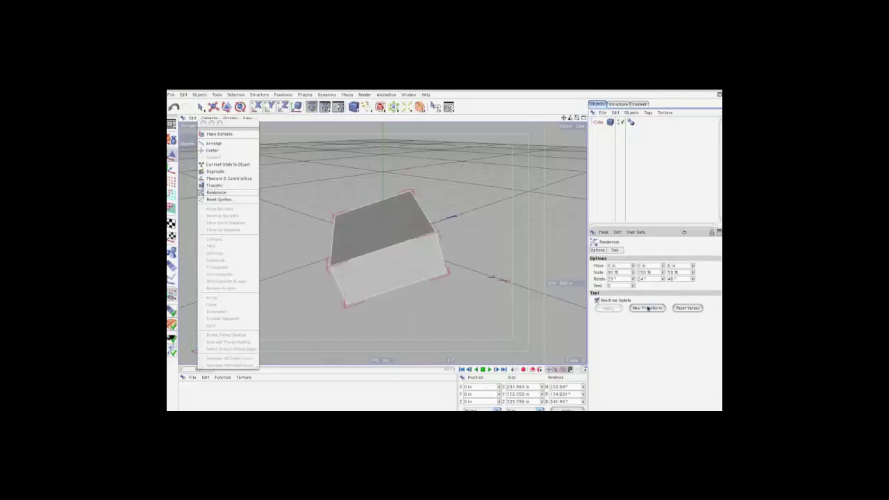
click(647, 308)
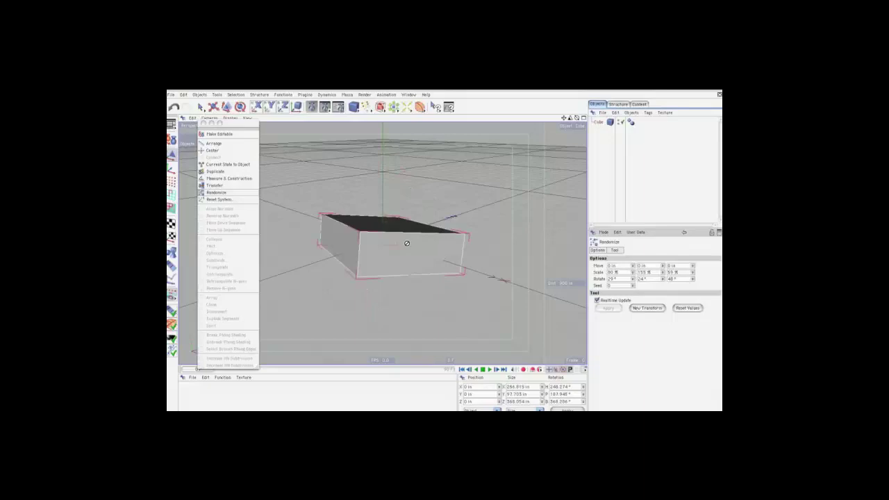
Replace the cube with a fresh one placed inside a new Array object
click(601, 124)
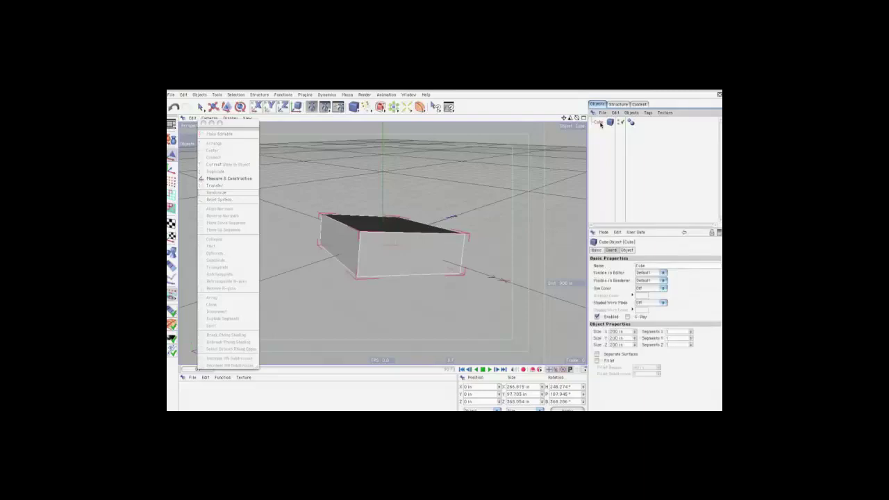
key(Delete)
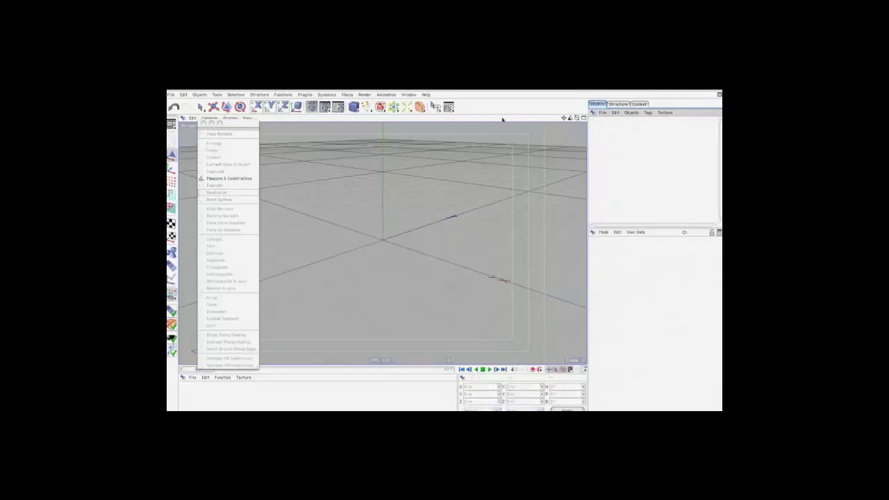
click(354, 106)
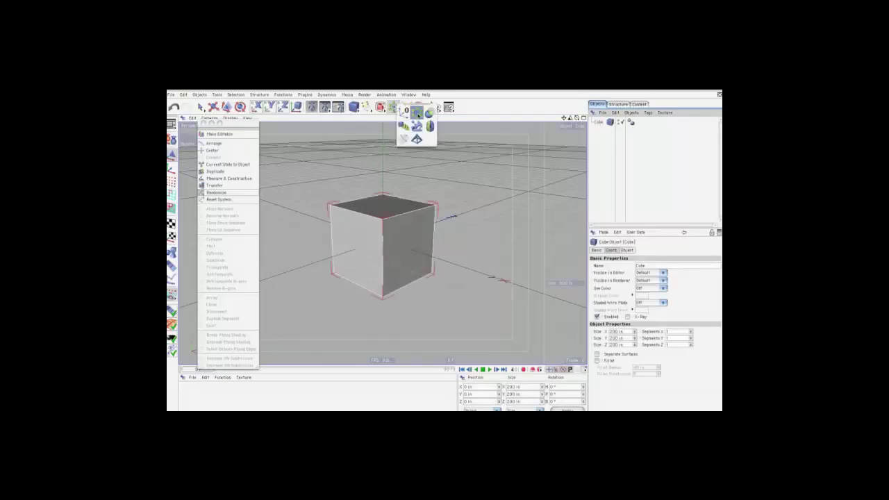
drag(393, 106, 417, 114)
drag(602, 125, 592, 123)
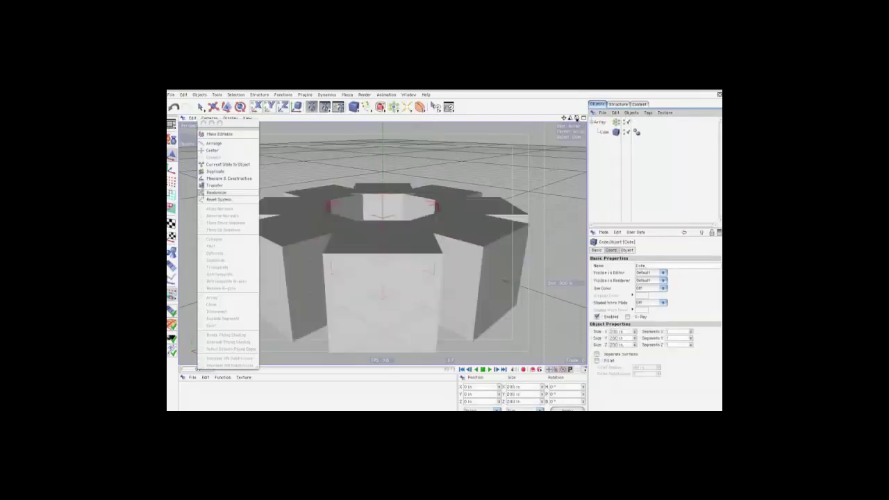
Create a new material with a deep blue colour
alt+drag(445, 247, 425, 271)
click(192, 377)
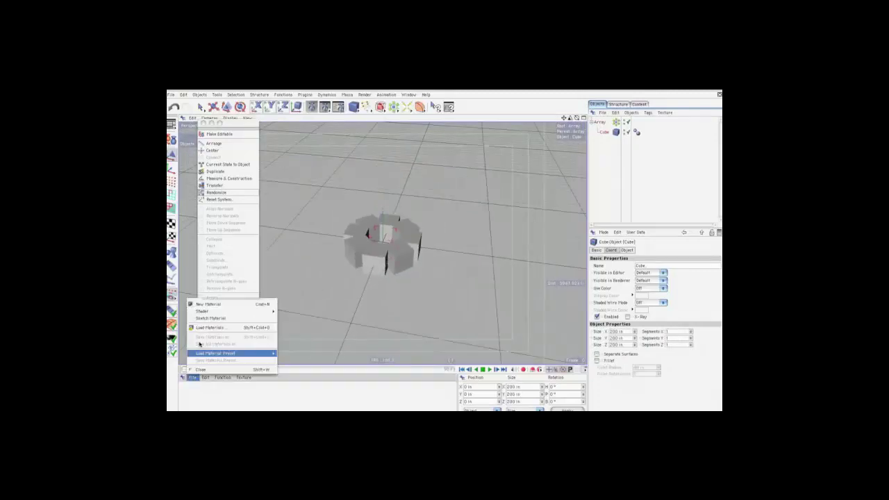
click(205, 305)
double_click(188, 391)
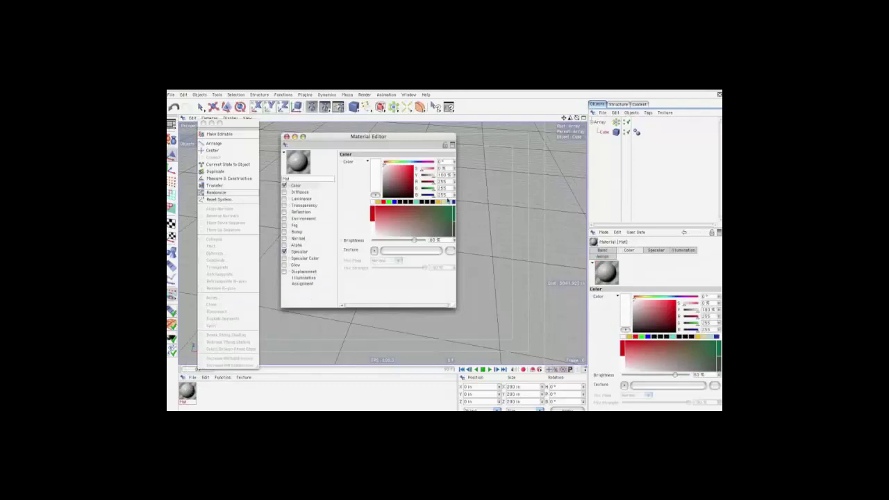
click(410, 178)
key(super+w)
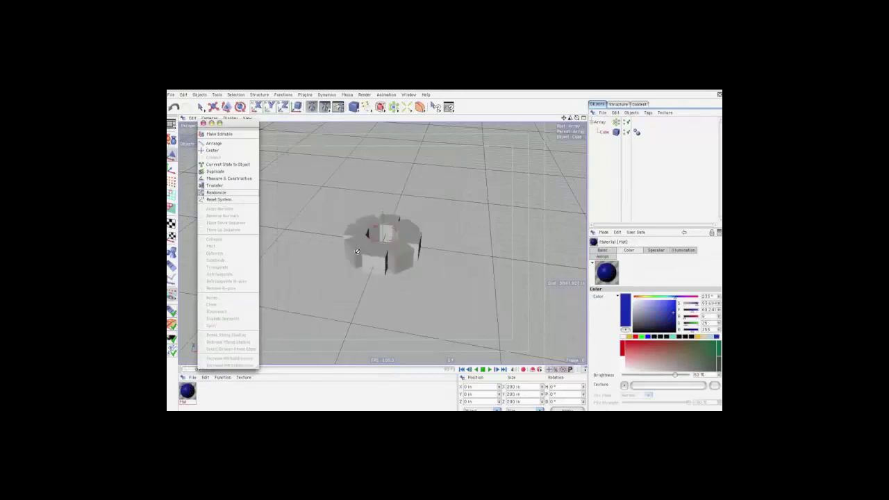
Set the Array radius to 5550, give the cube the blue material, and use 71 copies
click(603, 123)
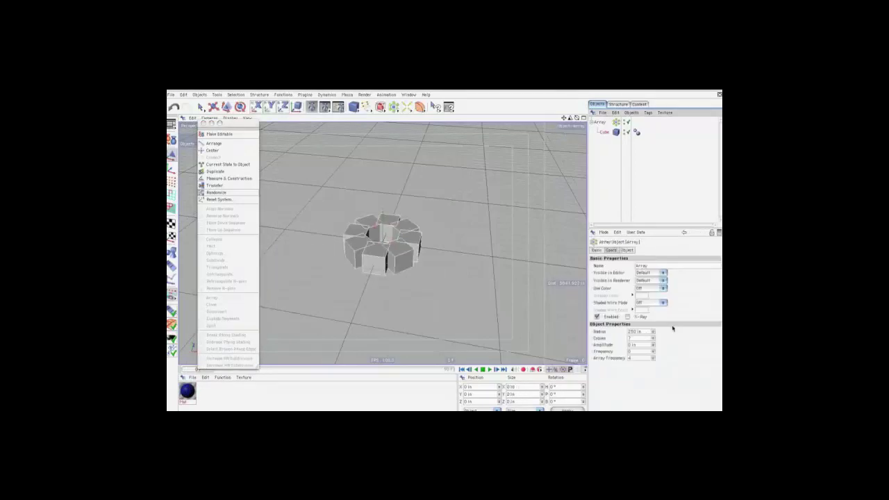
double_click(629, 331)
text(550)
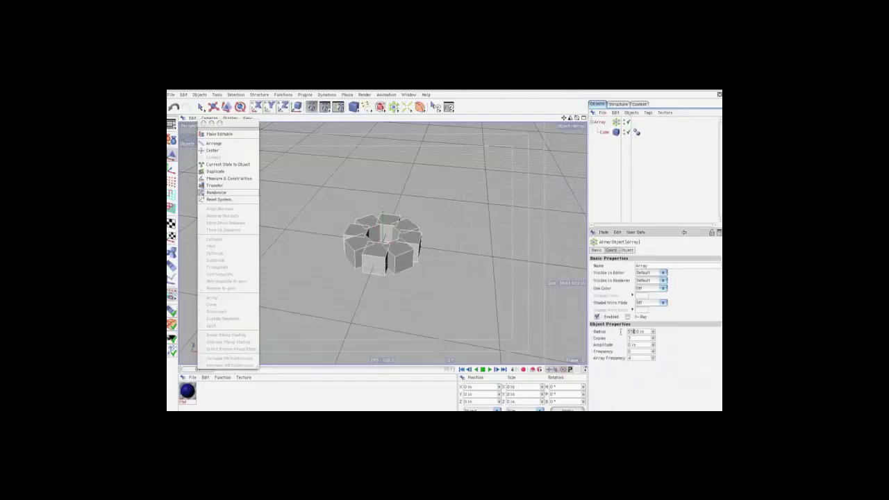
key(Return)
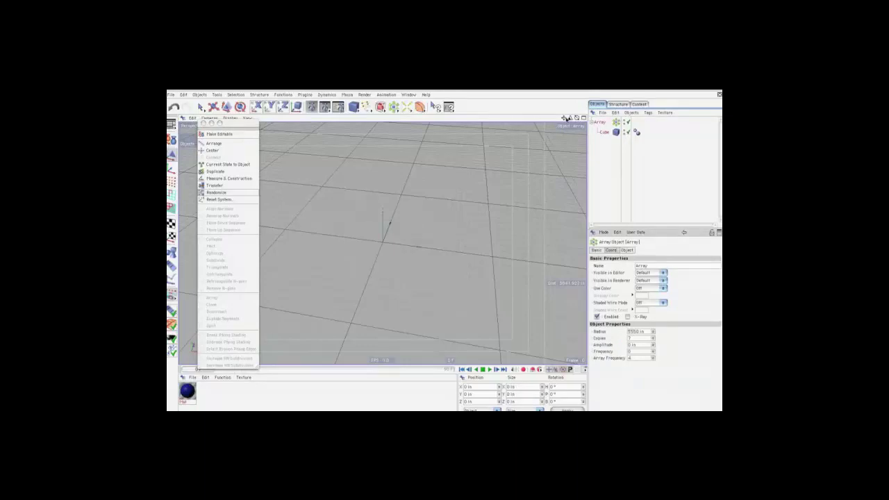
drag(568, 118, 577, 145)
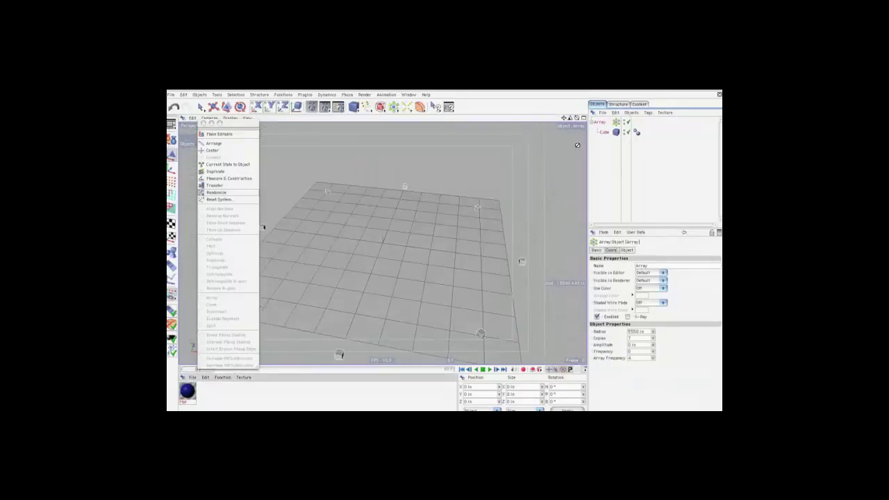
click(603, 131)
click(599, 122)
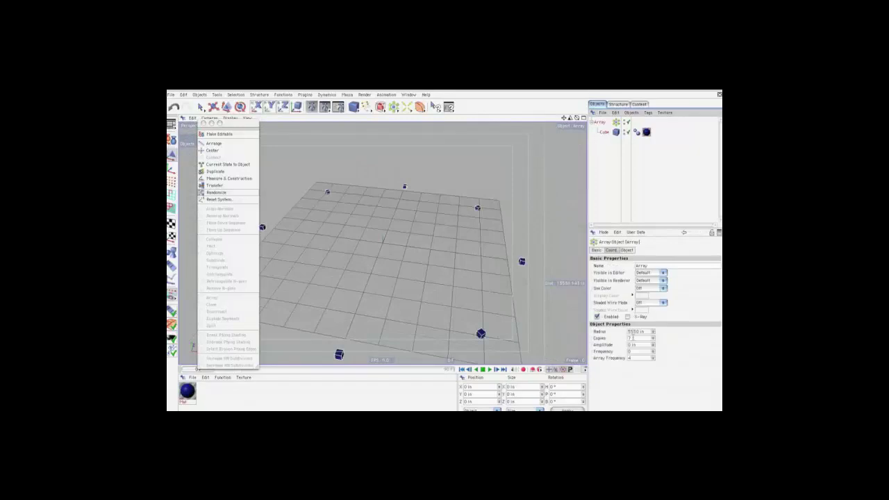
text(1)
key(Return)
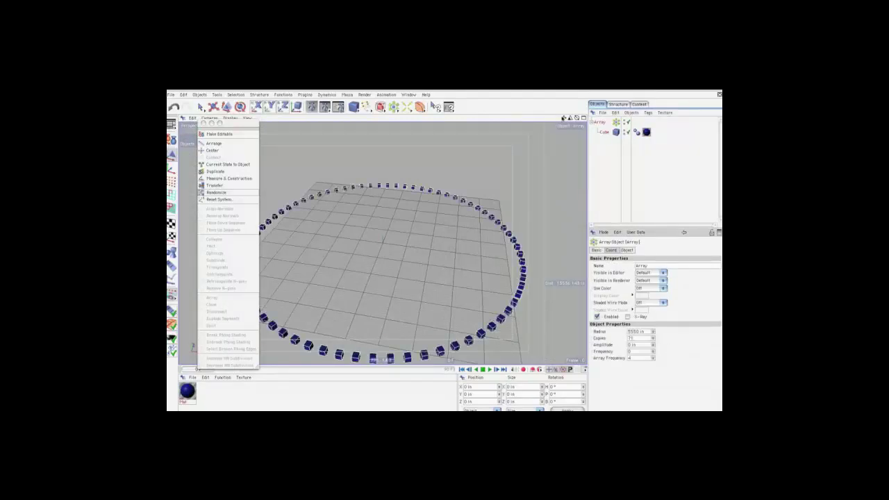
Make the Array editable with C so every ring copy becomes its own Cube child
drag(577, 118, 444, 255)
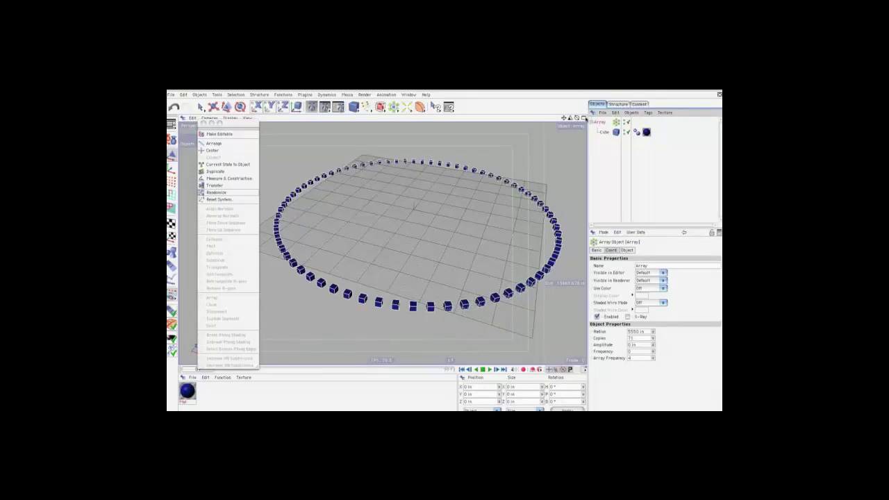
drag(577, 118, 444, 255)
click(605, 132)
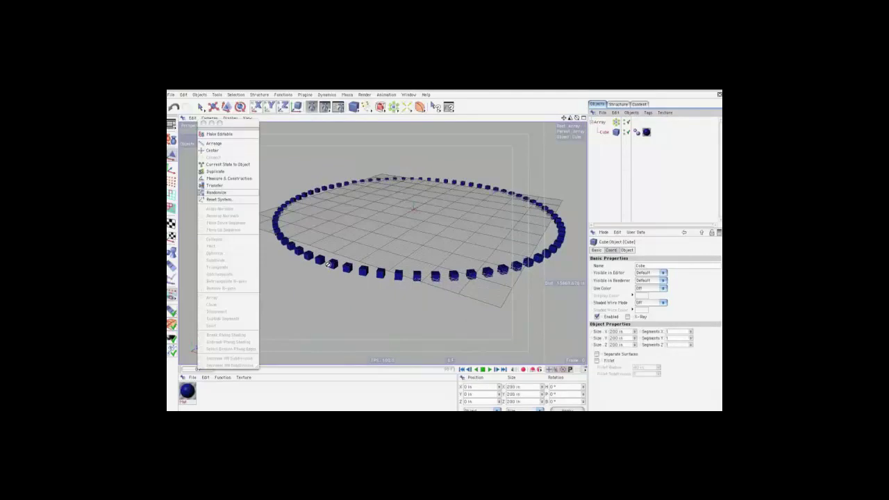
click(601, 123)
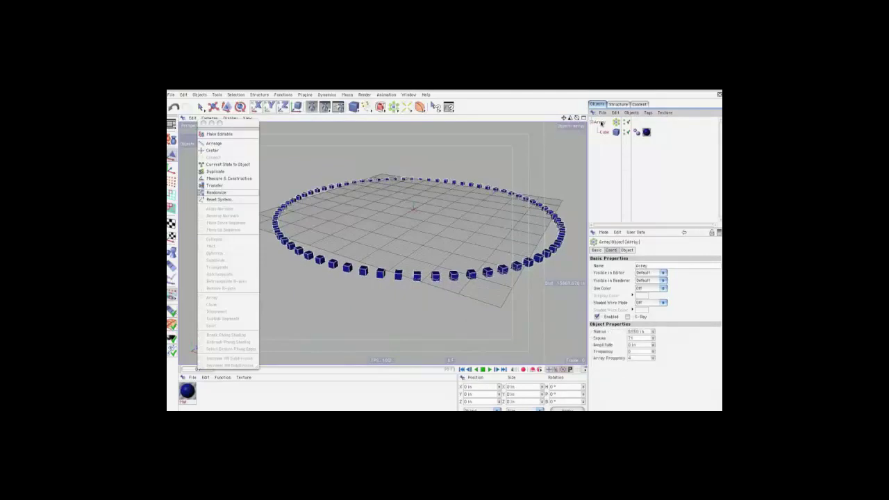
key(c)
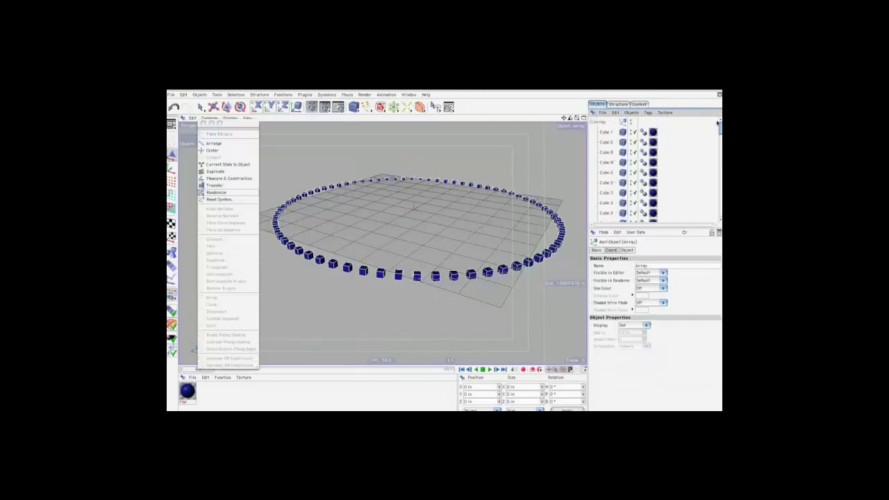
Select all of the Array's child cubes and store them in a Selection object
click(632, 111)
click(649, 201)
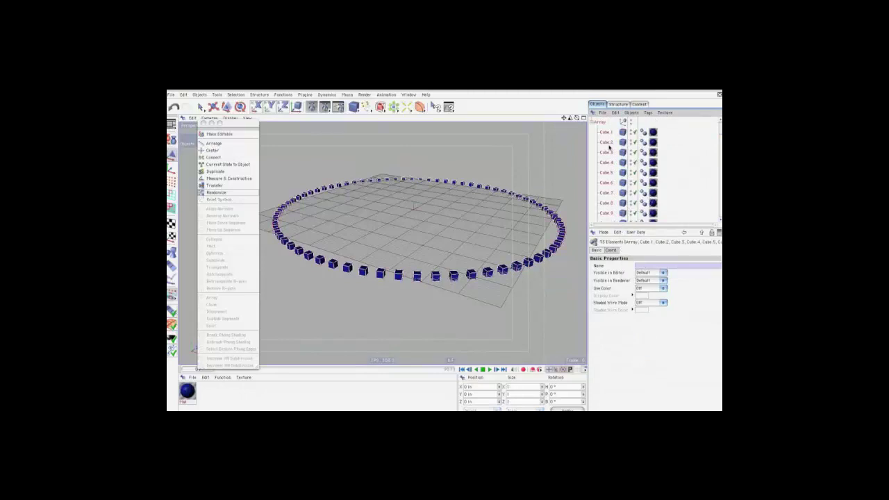
ctrl+click(602, 123)
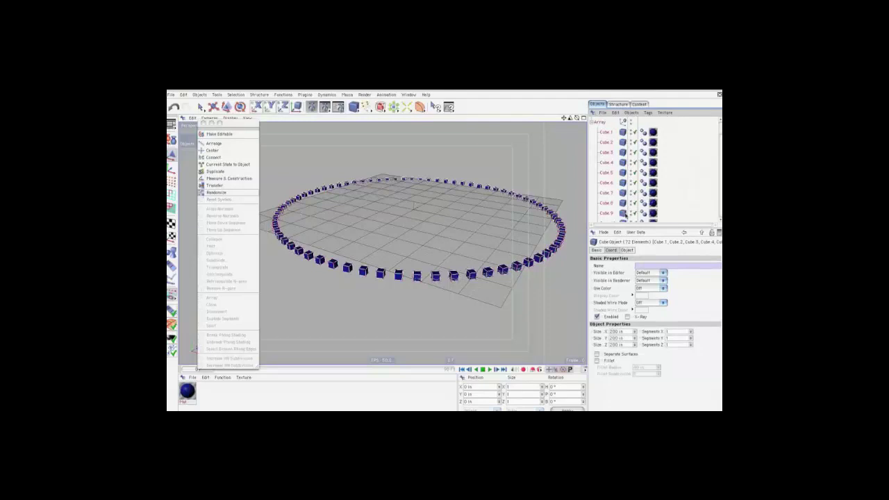
drag(404, 106, 459, 139)
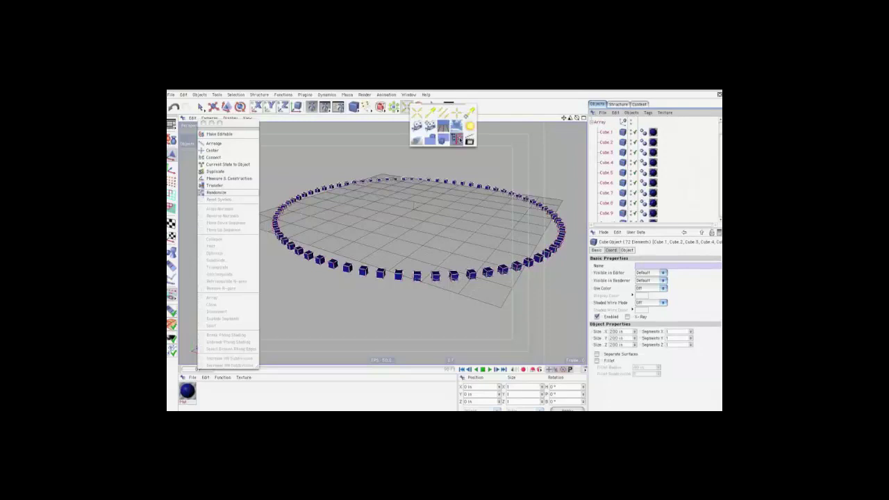
Restore the stored 72-cube selection and bring up the Randomize options
click(592, 132)
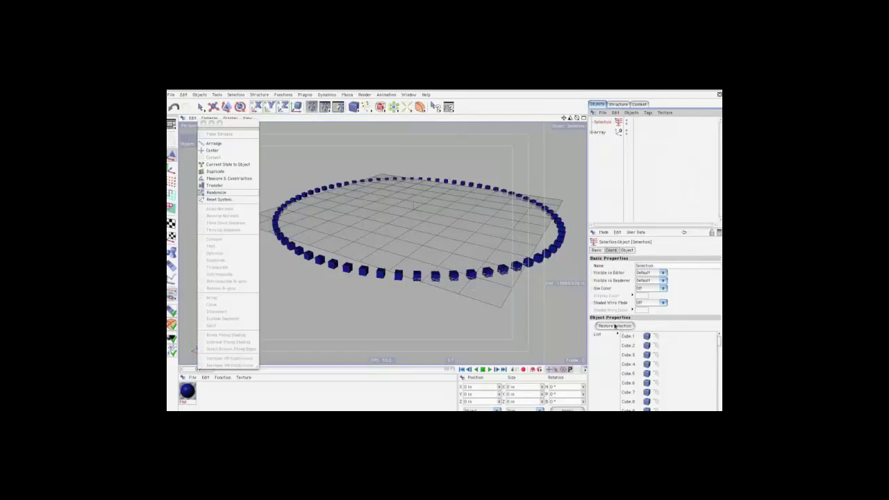
click(615, 327)
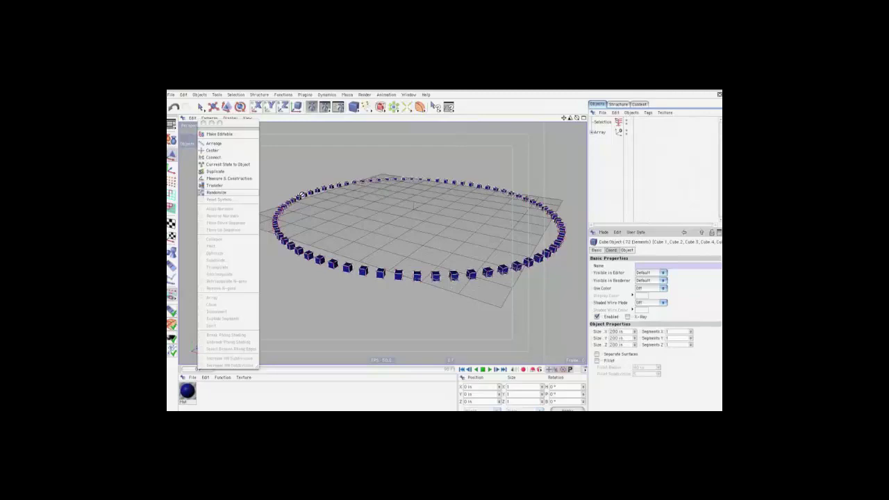
click(216, 193)
Randomize the cubes' heading, pitch and bank rotation, regenerating the result a few times
click(685, 308)
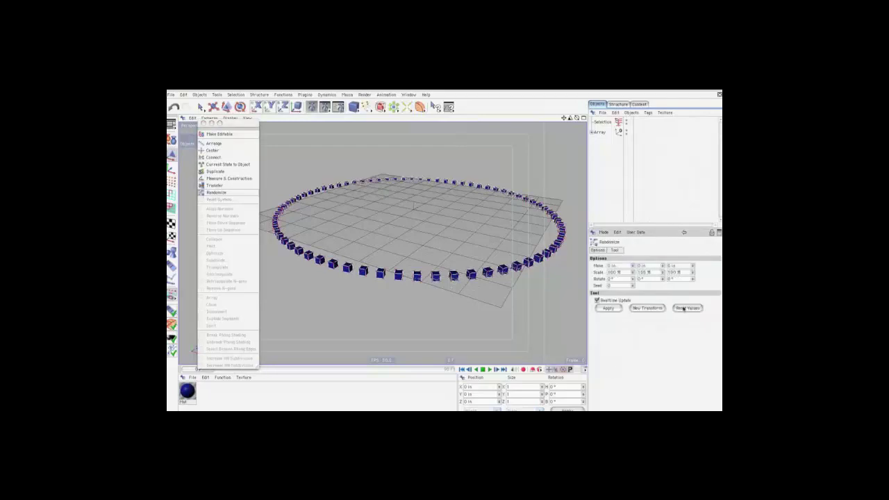
click(613, 309)
drag(633, 280, 660, 284)
drag(577, 117, 451, 257)
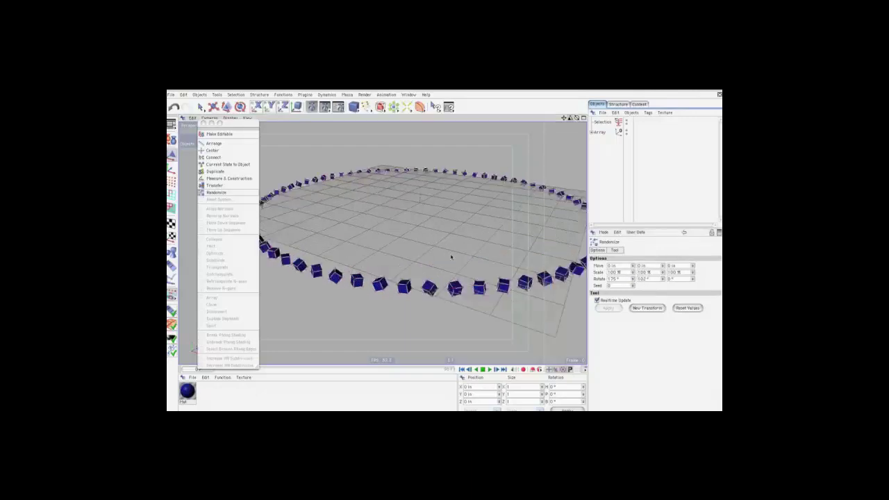
drag(571, 118, 570, 120)
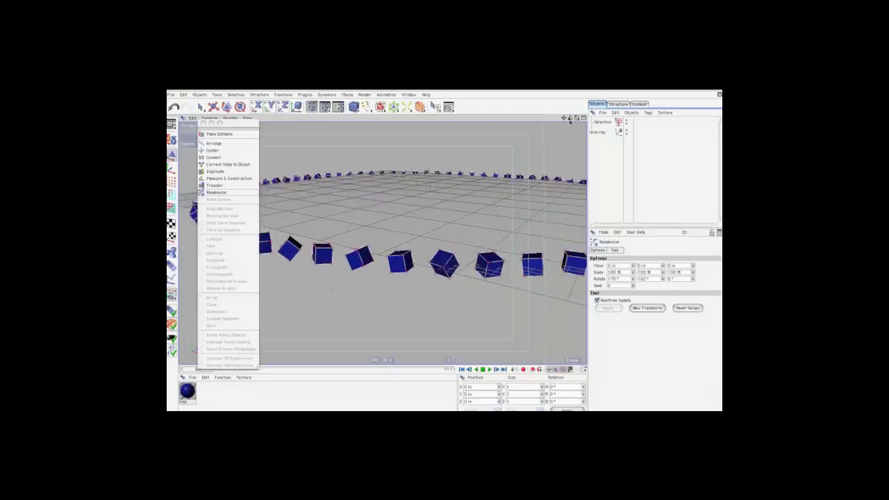
click(647, 307)
click(648, 308)
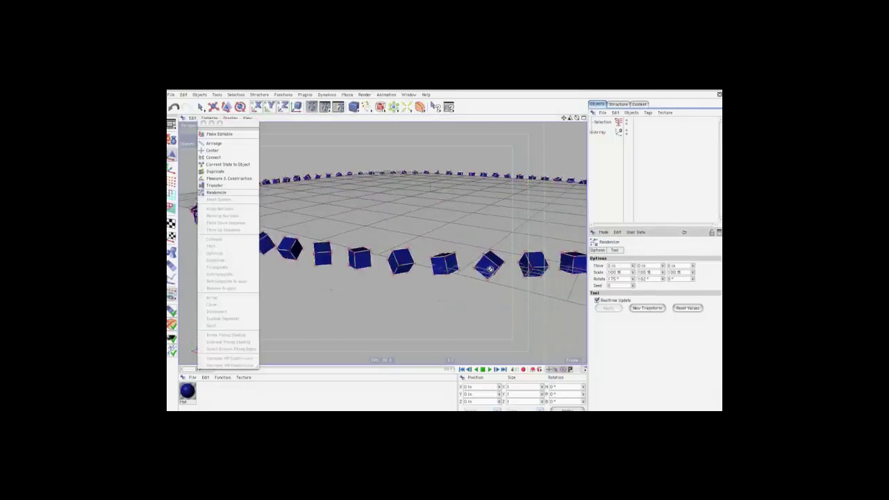
drag(663, 280, 629, 285)
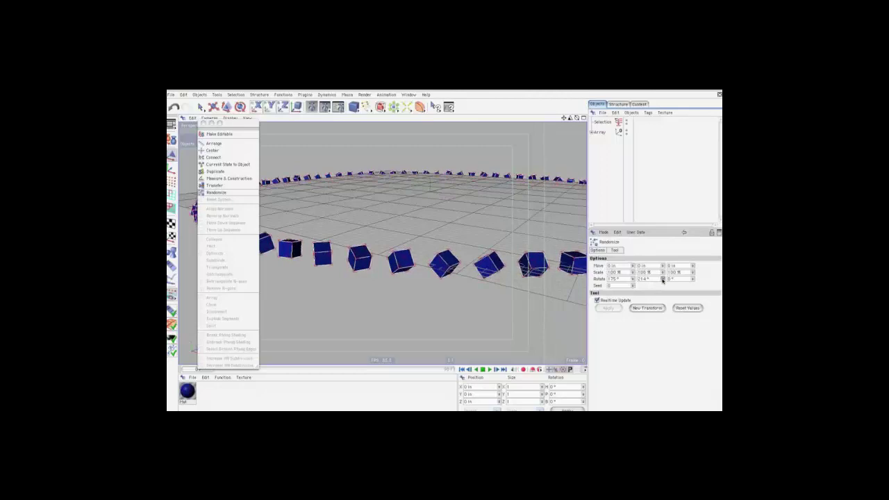
drag(692, 280, 692, 282)
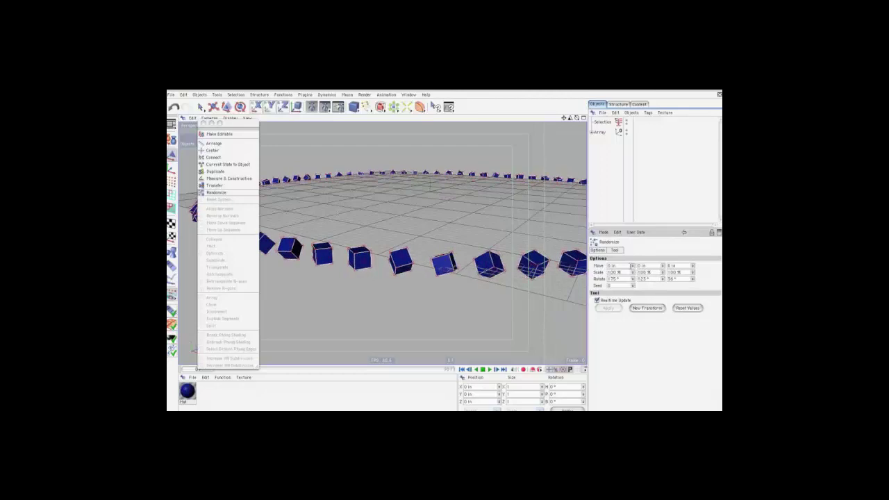
mouse_move(632, 268)
mouse_down()
mouse_move(685, 273)
mouse_move(633, 257)
mouse_move(634, 267)
mouse_up()
click(663, 265)
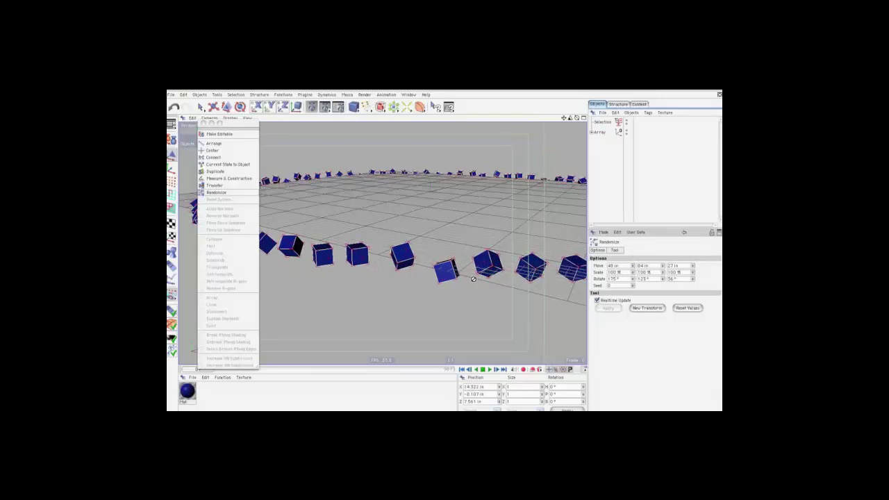
Set random Move to 100 in, enlarge scale to about 158/145%, and set seed 15
drag(565, 122, 565, 160)
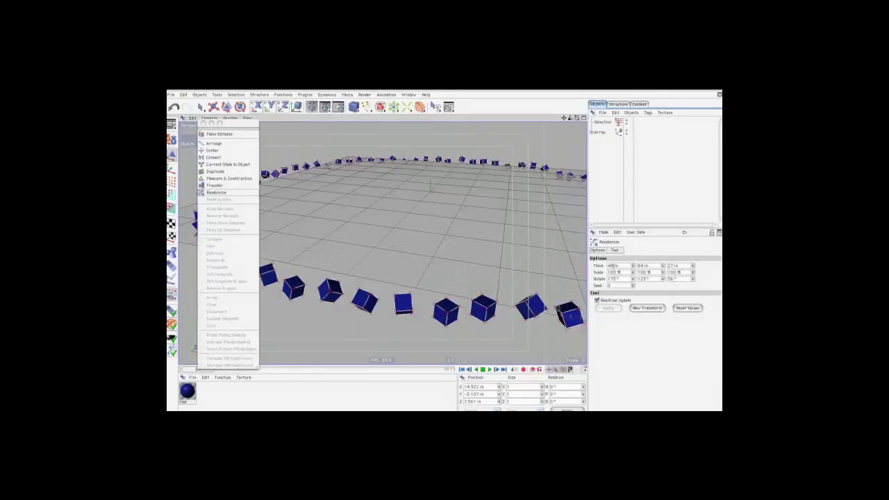
drag(617, 266, 595, 267)
text(100)
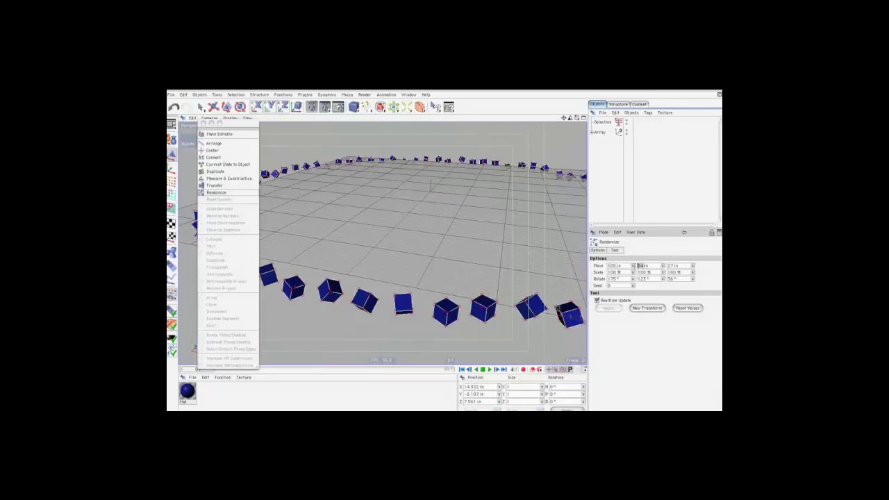
text(100)
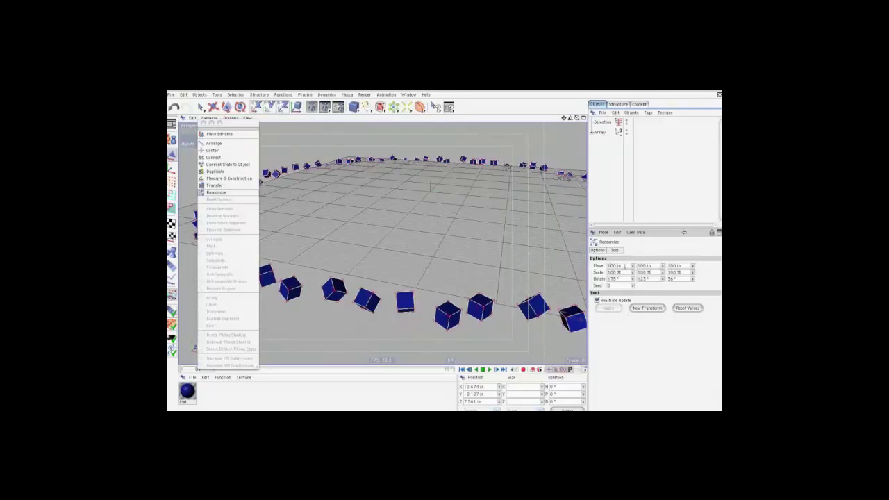
mouse_move(633, 273)
mouse_down()
mouse_move(633, 265)
mouse_move(692, 271)
mouse_up()
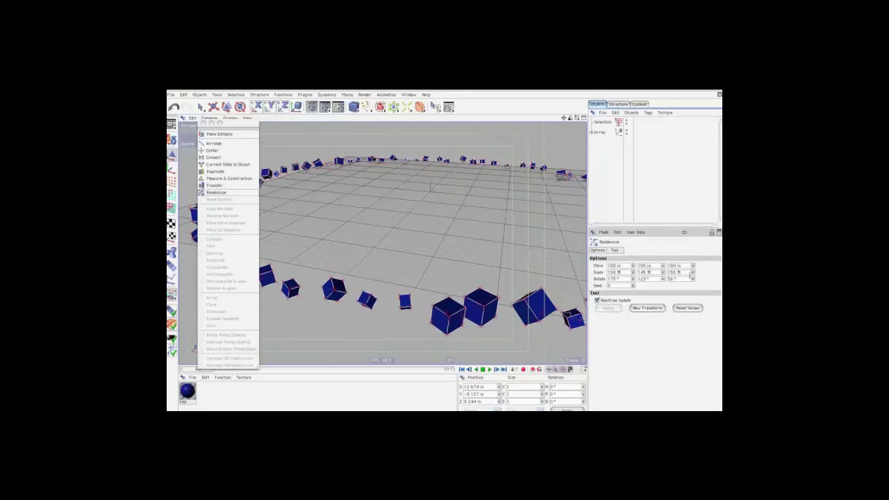
alt+drag(446, 254, 500, 250)
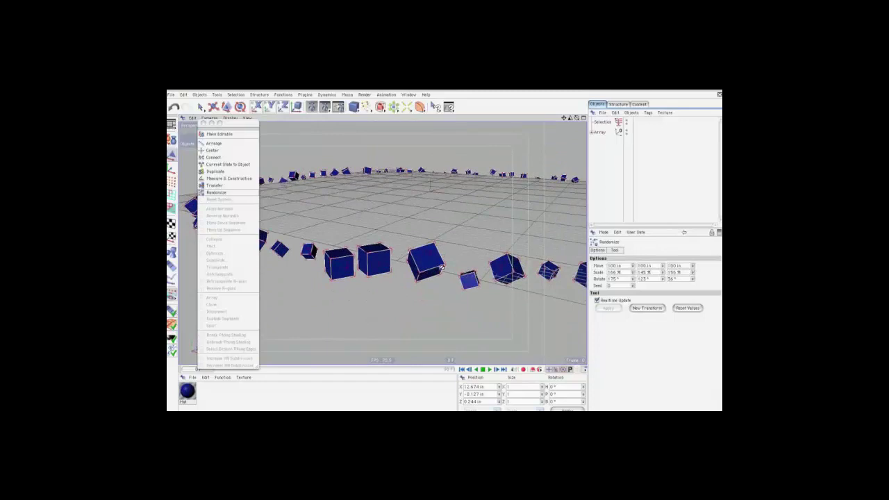
drag(632, 284, 633, 286)
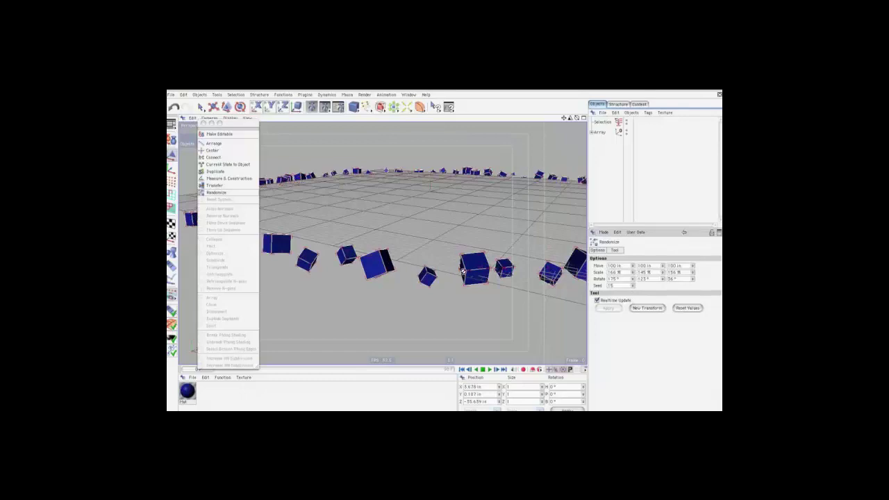
Give the 72 reselected cubes 5 segments each and convert them to editable polygons
click(471, 264)
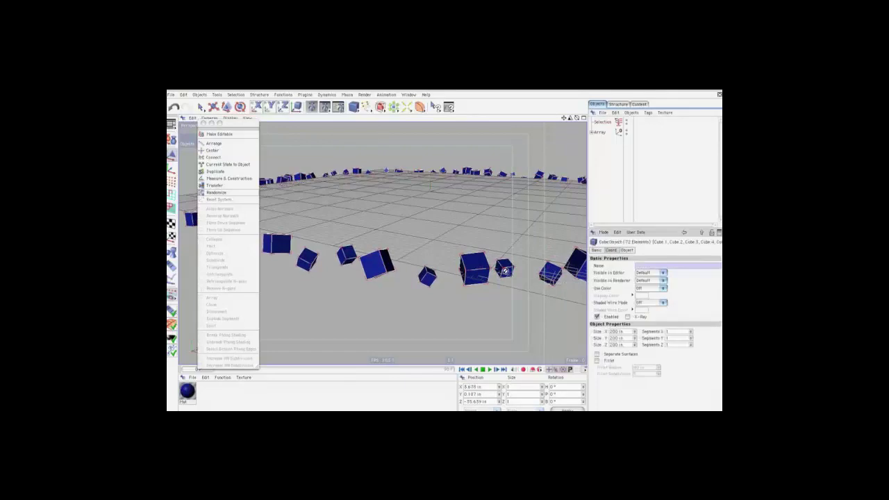
drag(691, 332, 691, 347)
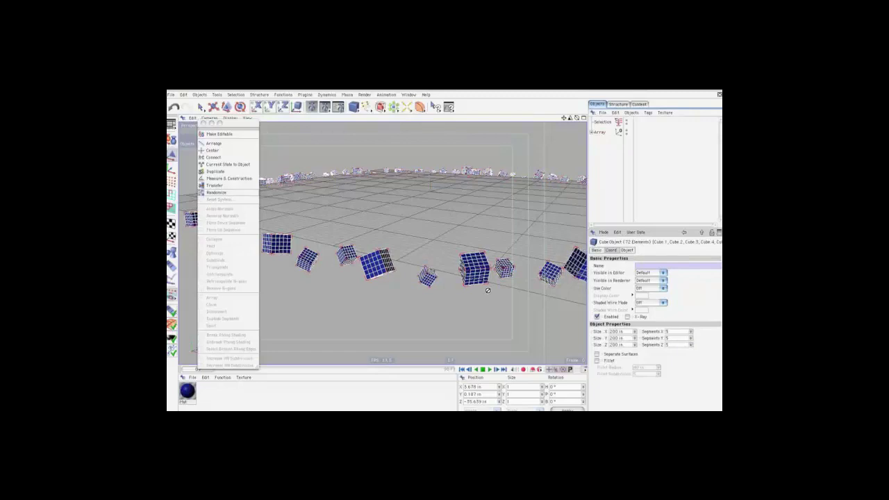
click(592, 132)
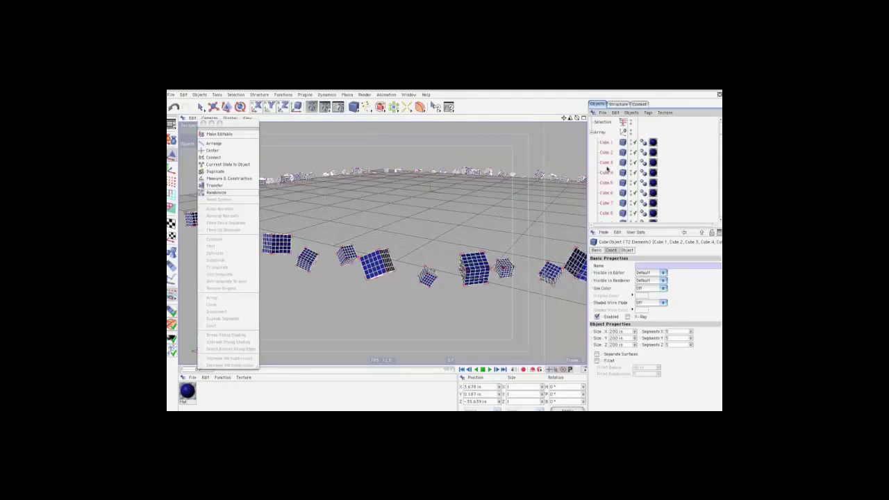
key(c)
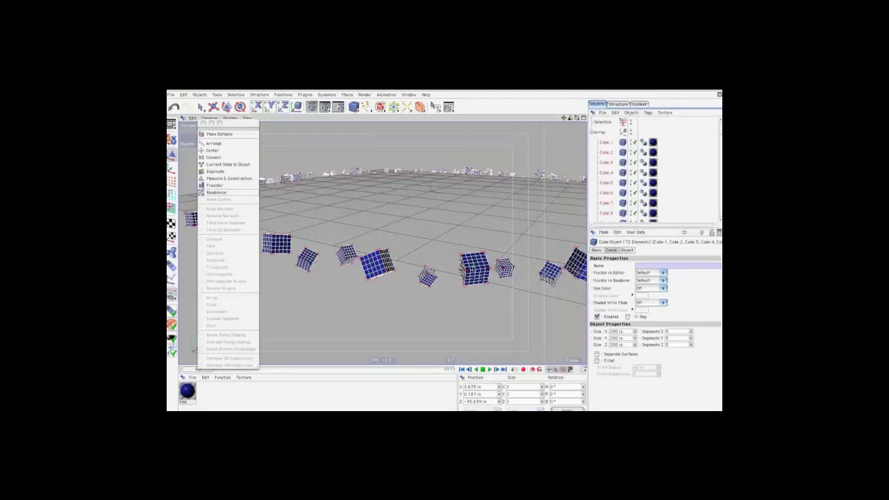
click(259, 96)
Crumple the cube points with Set Point Value, Crumple (Axial), amounts 7/70/95 in
click(260, 96)
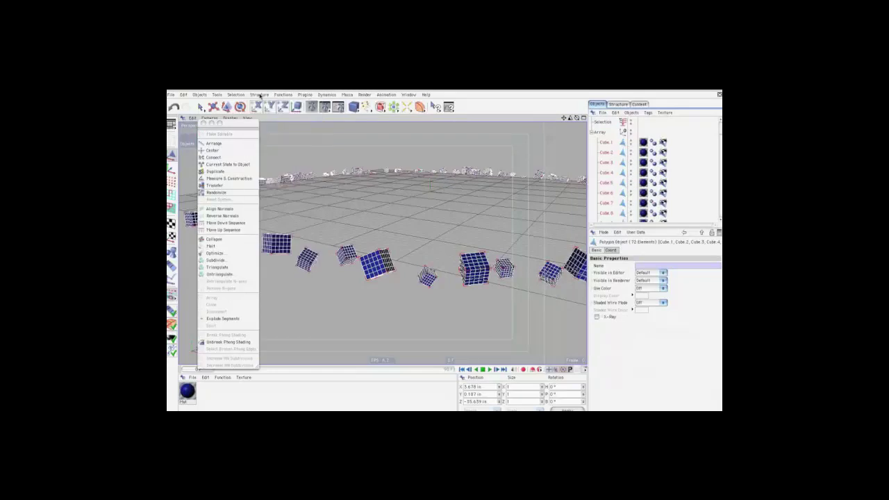
click(259, 96)
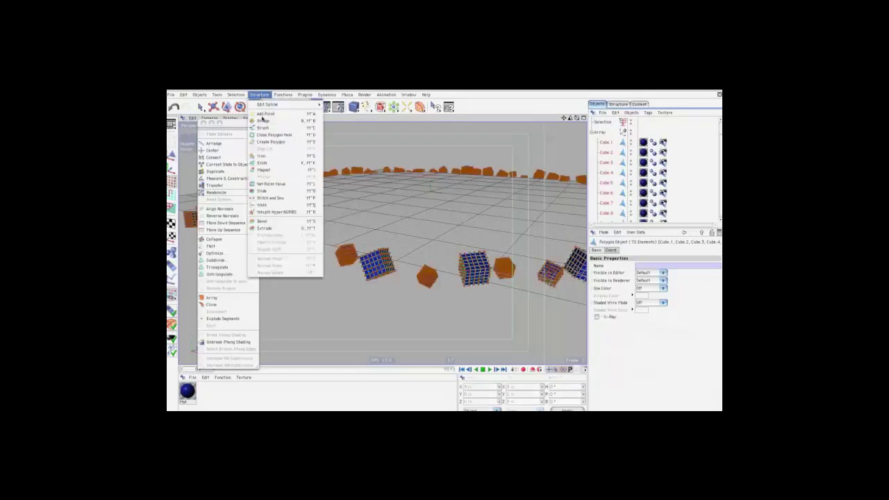
click(285, 193)
click(624, 266)
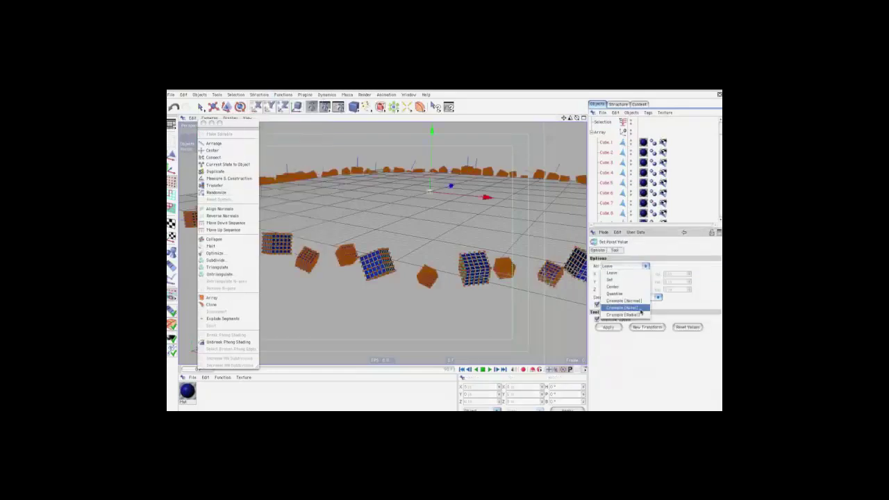
click(622, 308)
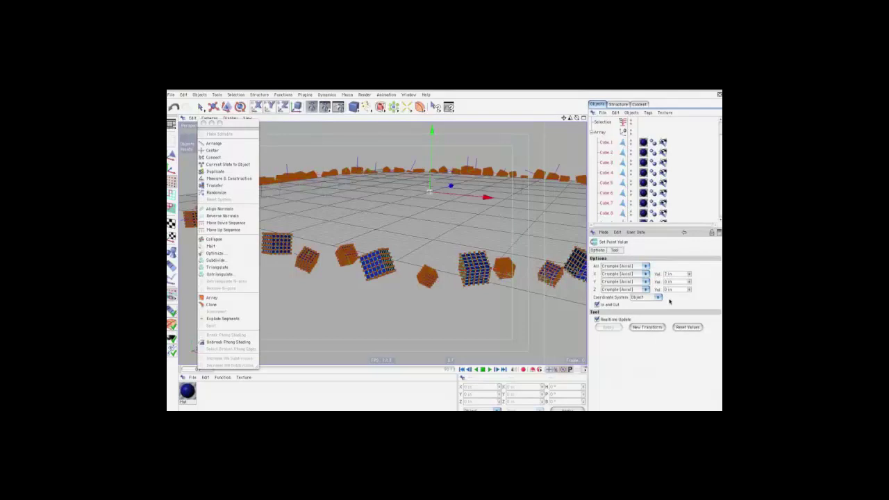
mouse_move(690, 282)
mouse_down()
mouse_move(690, 274)
mouse_move(689, 287)
mouse_up()
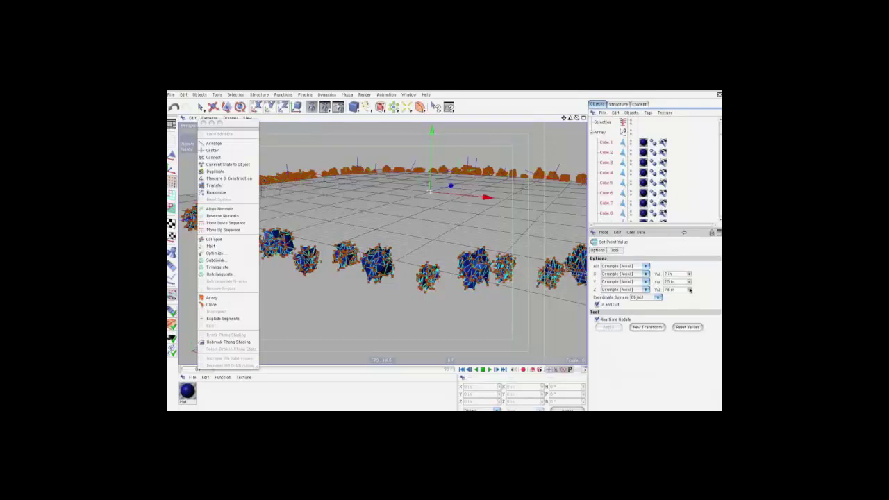
drag(690, 291, 690, 291)
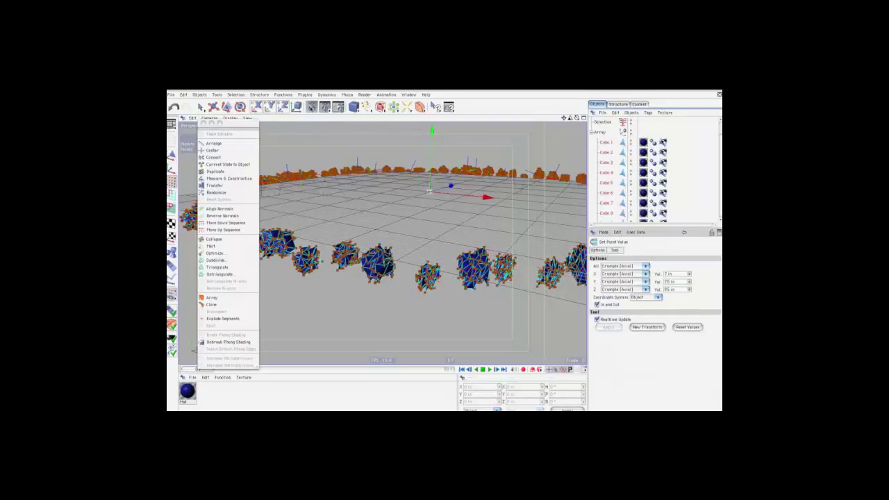
Render the crumpled cubes and nest the Array under a new HyperNURBS
click(312, 106)
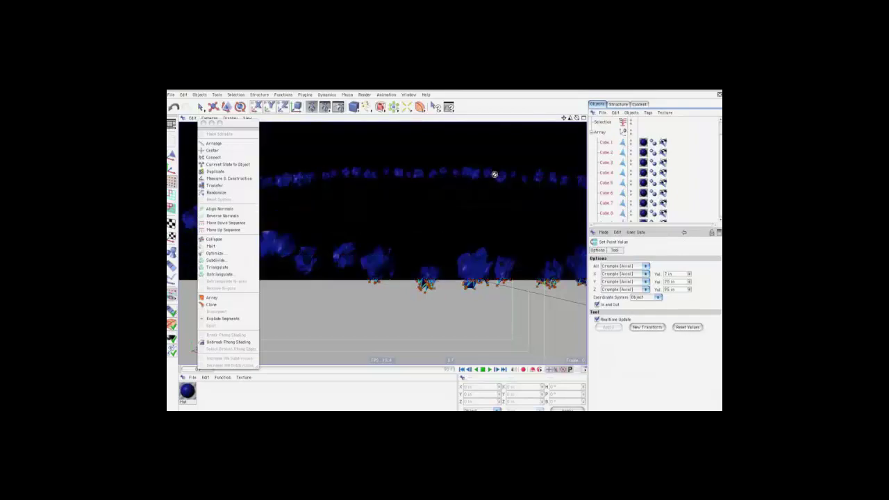
drag(394, 107, 399, 118)
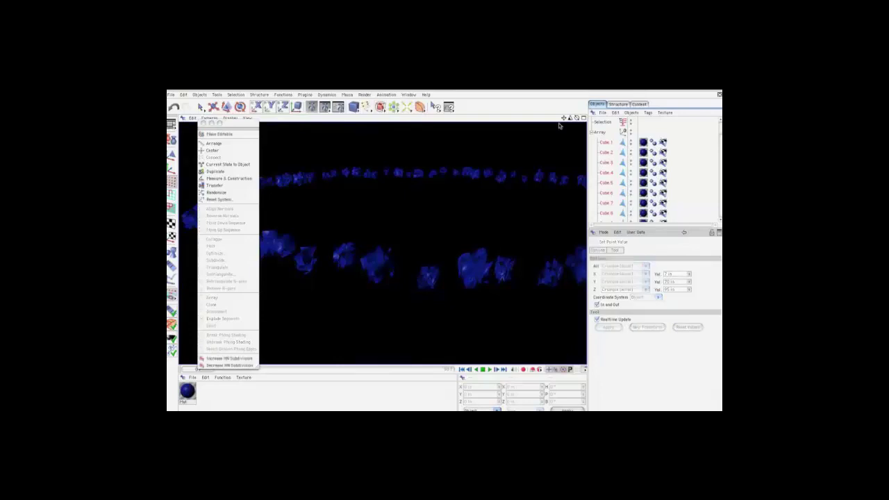
drag(599, 142, 609, 124)
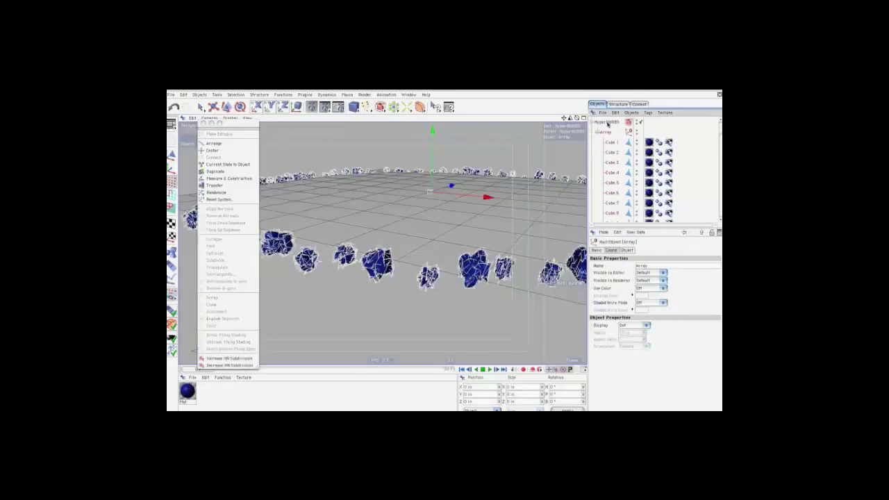
Change the Mat material colour to a lighter lavender blue and render the smoothed ring
double_click(187, 393)
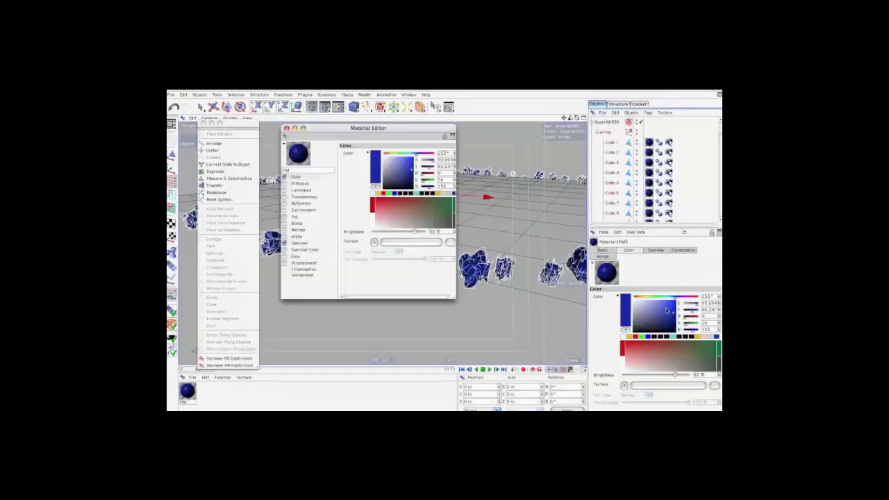
click(651, 307)
click(285, 128)
click(312, 106)
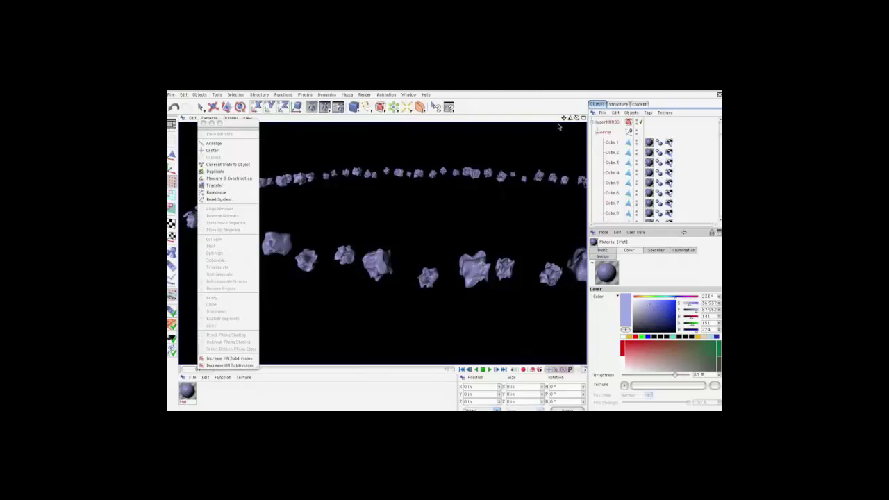
click(515, 193)
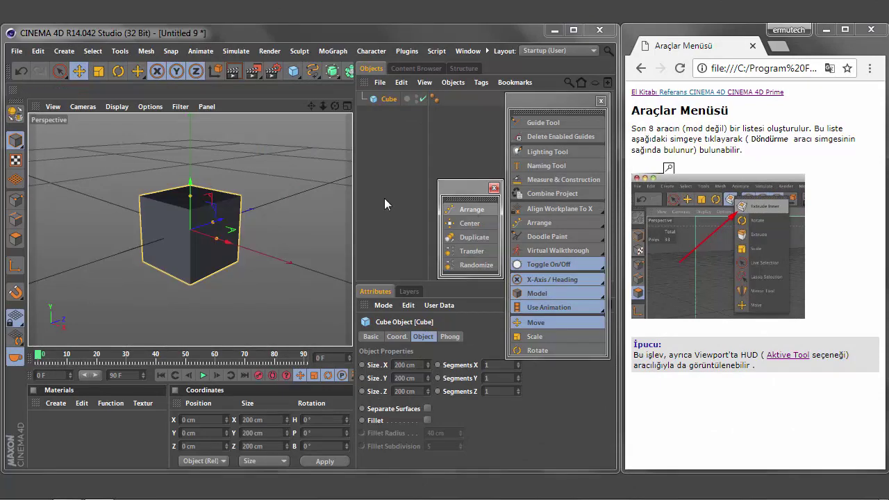
Close the cube project without saving and float the Doodle palette with Doodle Paint active
click(16, 51)
click(57, 139)
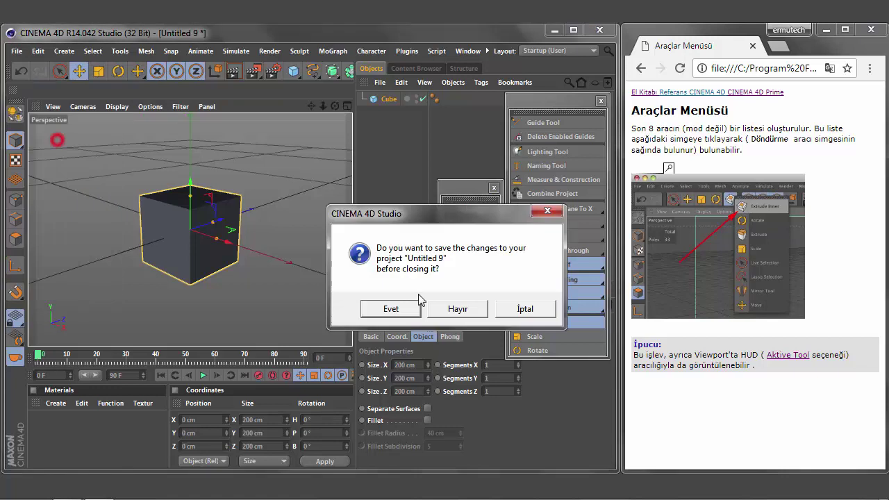
click(475, 309)
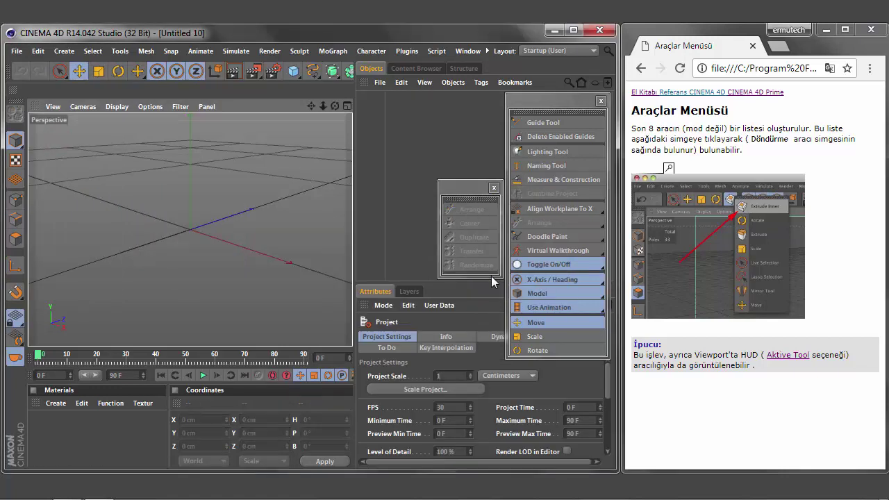
click(603, 243)
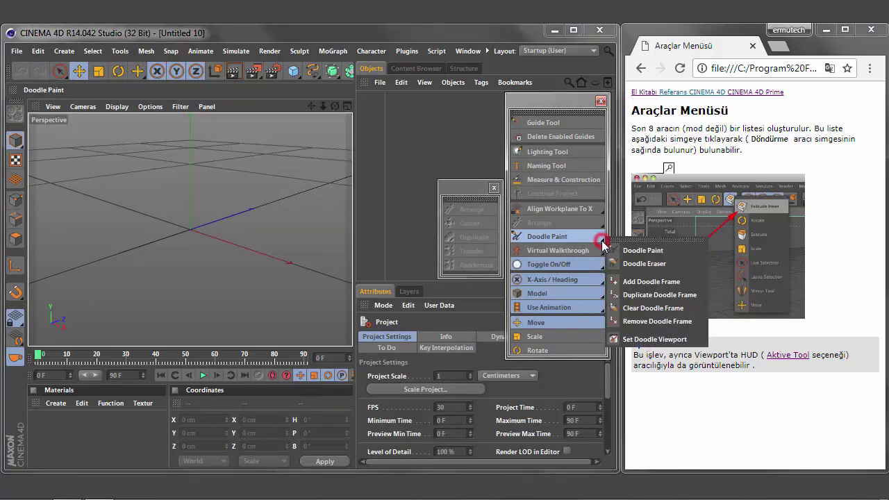
mouse_move(611, 240)
mouse_down()
mouse_move(423, 167)
mouse_move(455, 161)
mouse_up()
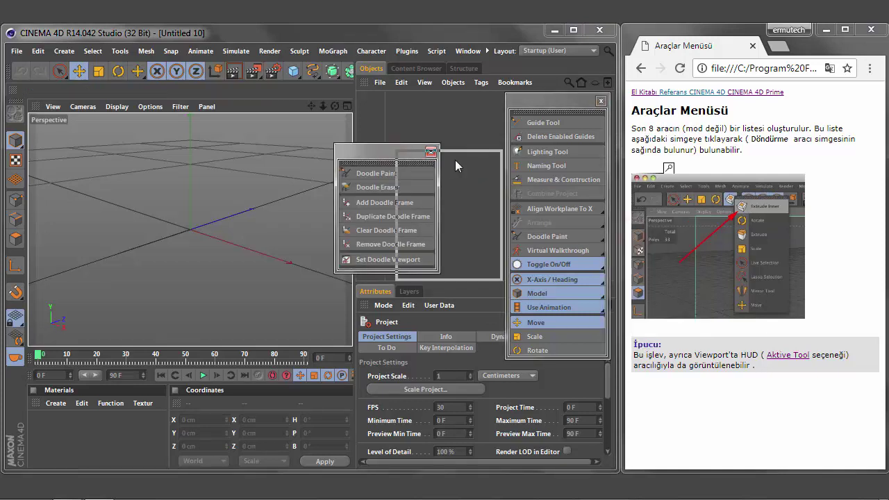
click(445, 181)
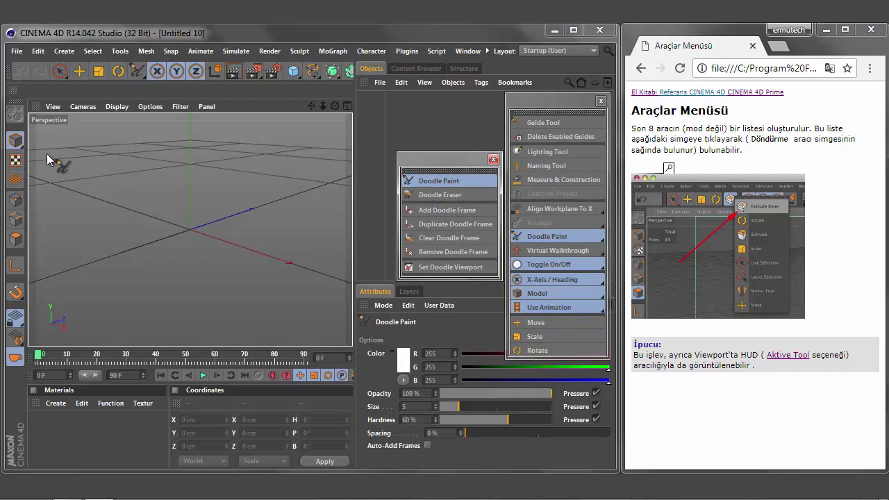
Handwrite 'Merhaba', a name and a smiley face over the viewport
drag(44, 164, 111, 157)
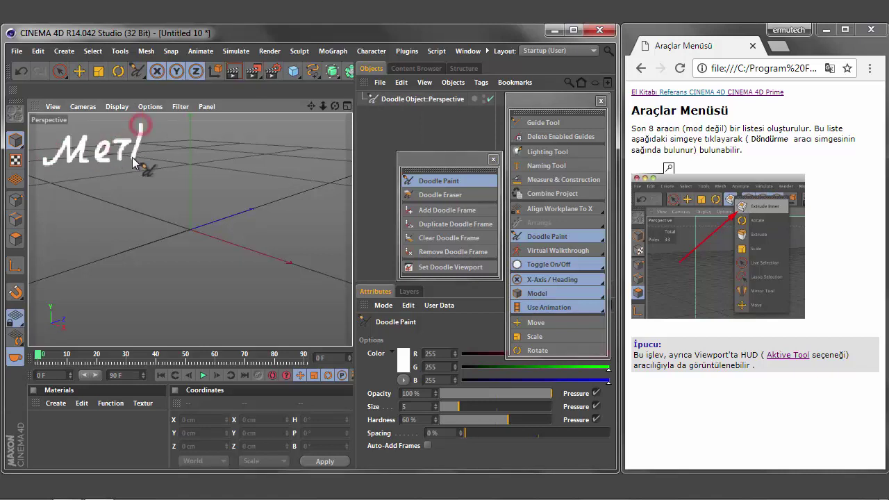
mouse_move(134, 162)
mouse_down()
mouse_move(199, 148)
mouse_move(222, 155)
mouse_move(224, 147)
mouse_move(233, 158)
mouse_up()
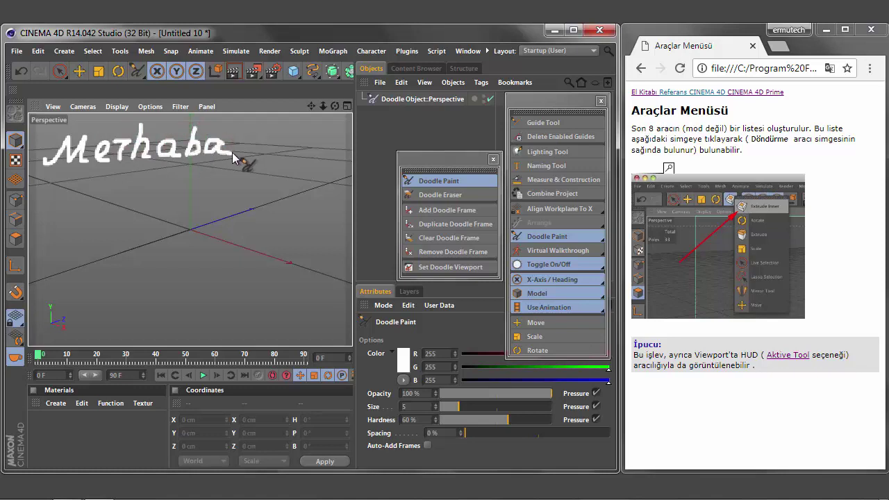
mouse_move(99, 193)
mouse_down()
mouse_move(118, 229)
mouse_move(166, 219)
mouse_move(166, 227)
mouse_up()
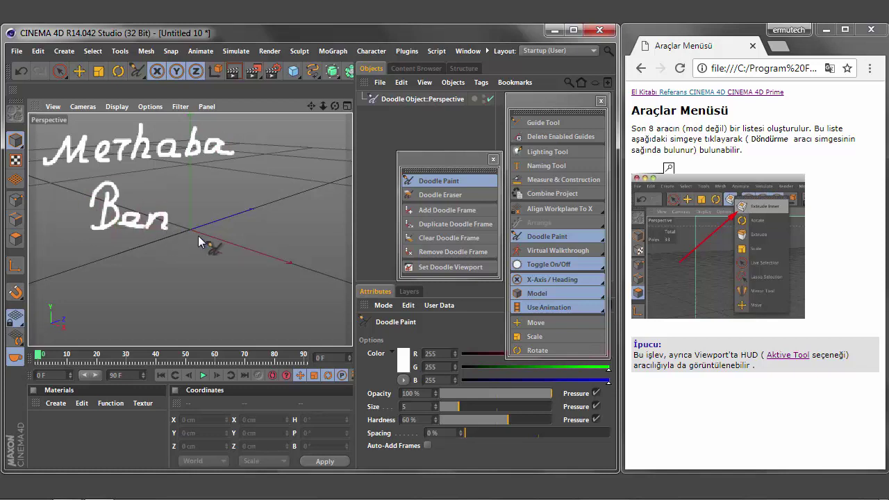
mouse_move(136, 282)
mouse_down()
mouse_move(204, 248)
mouse_move(201, 276)
mouse_move(264, 273)
mouse_move(260, 282)
mouse_move(292, 278)
mouse_move(298, 286)
mouse_move(336, 236)
mouse_move(328, 264)
mouse_move(347, 286)
mouse_up()
drag(305, 259, 340, 262)
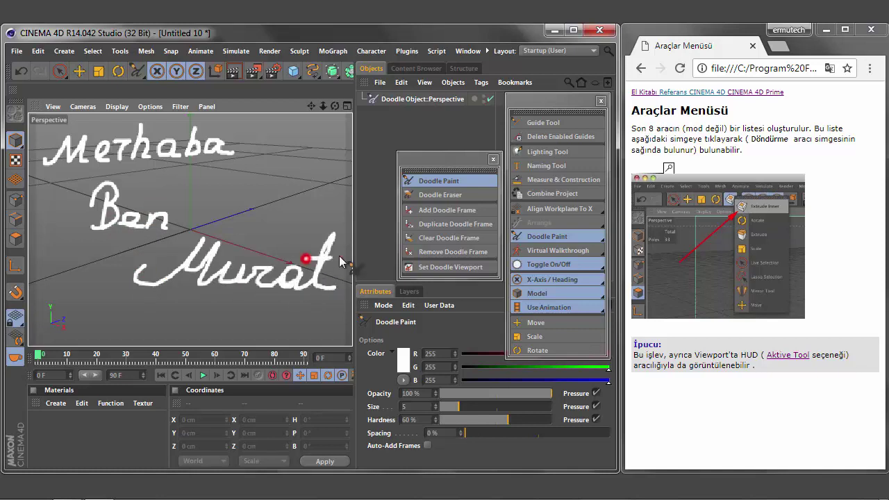
click(248, 313)
click(272, 310)
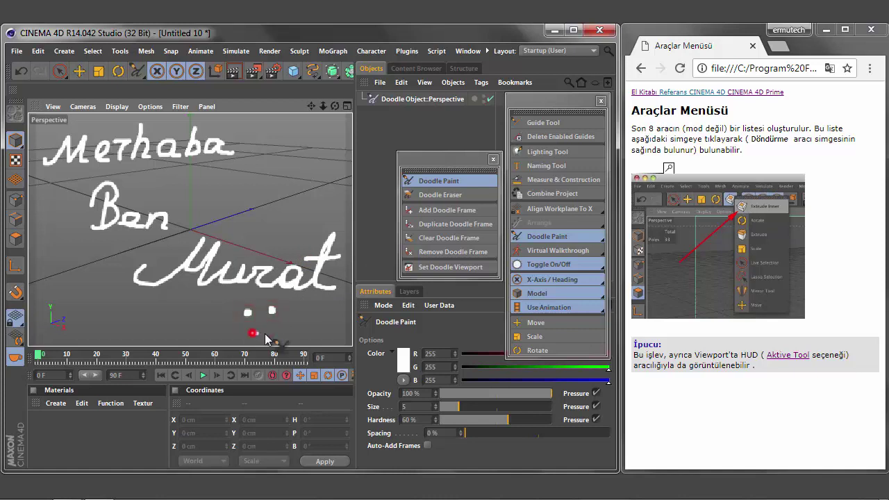
drag(254, 333, 282, 317)
drag(335, 106, 339, 109)
click(438, 196)
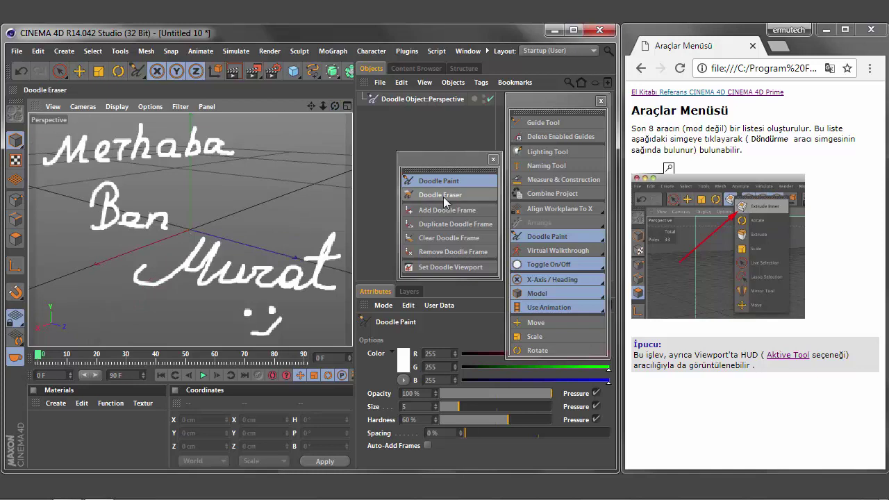
Clear the previous doodle and add a Cube to the scene
click(459, 239)
click(293, 74)
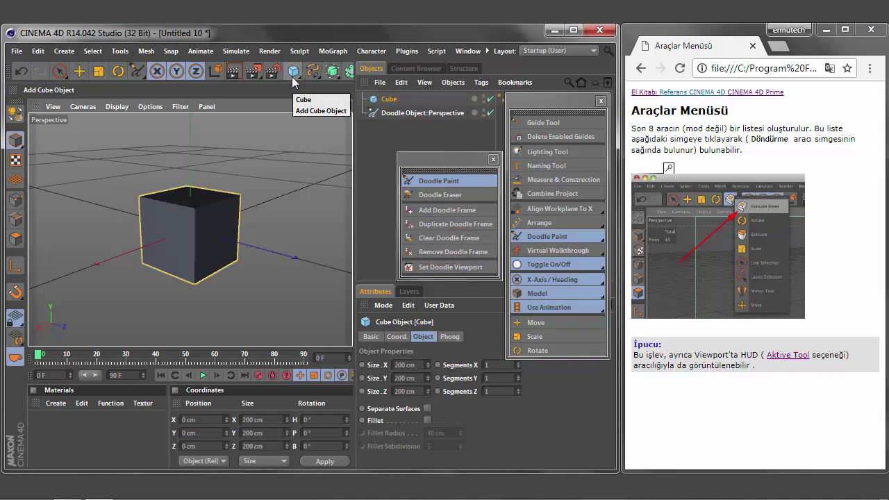
click(436, 181)
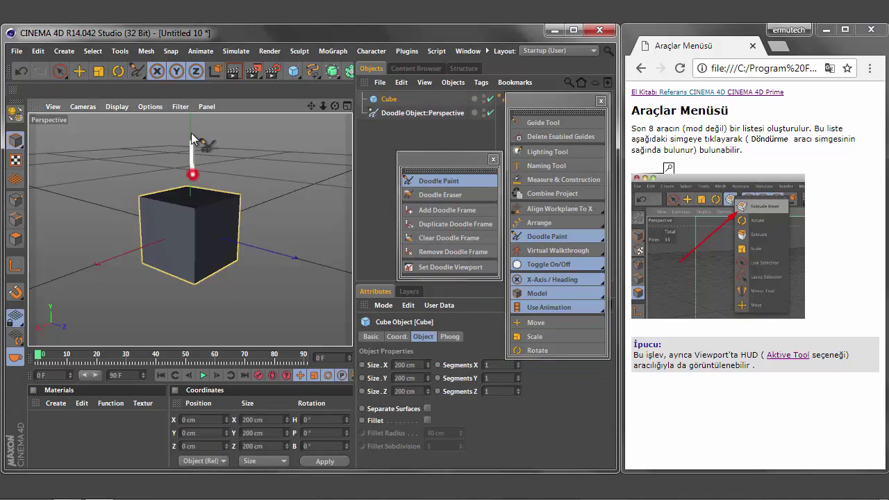
Sketch four arrows around the cube, then clear them and close the Doodle palette
drag(191, 133, 202, 144)
mouse_move(130, 231)
mouse_down()
mouse_move(87, 229)
mouse_move(110, 240)
mouse_up()
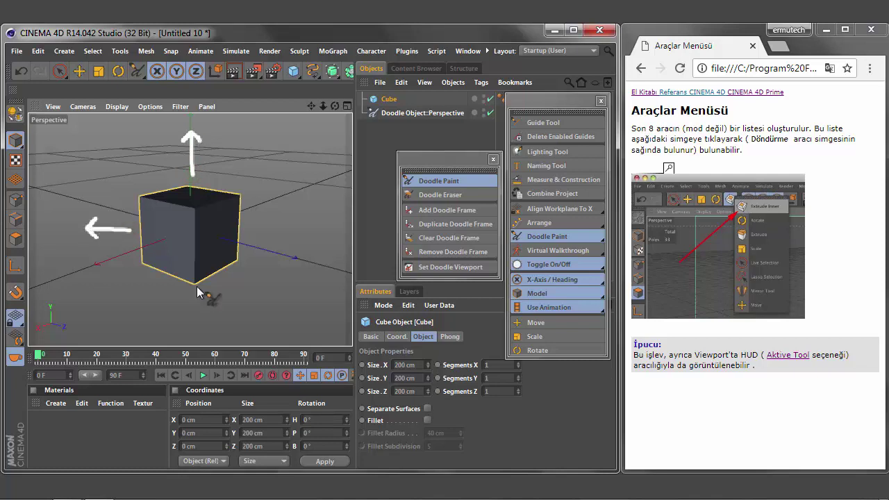
mouse_move(159, 282)
mouse_down()
mouse_move(275, 278)
mouse_move(282, 289)
mouse_up()
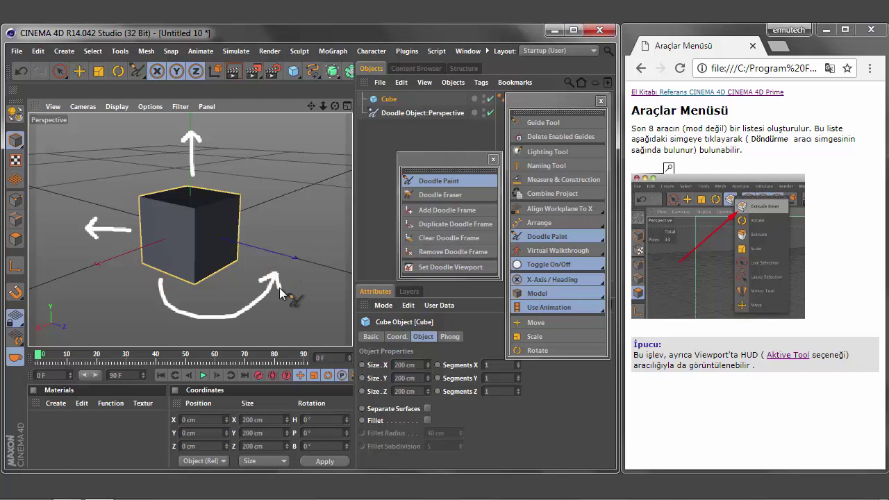
mouse_move(249, 221)
mouse_down()
mouse_move(310, 228)
mouse_move(296, 234)
mouse_move(251, 216)
mouse_up()
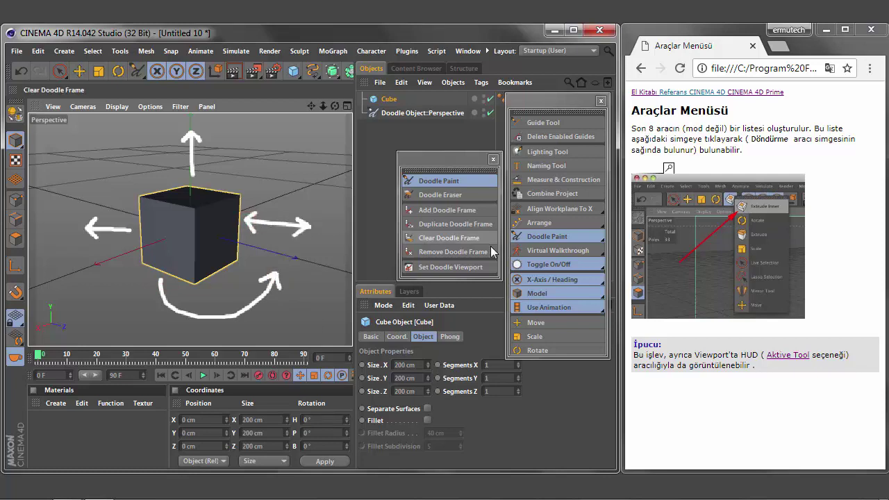
click(437, 243)
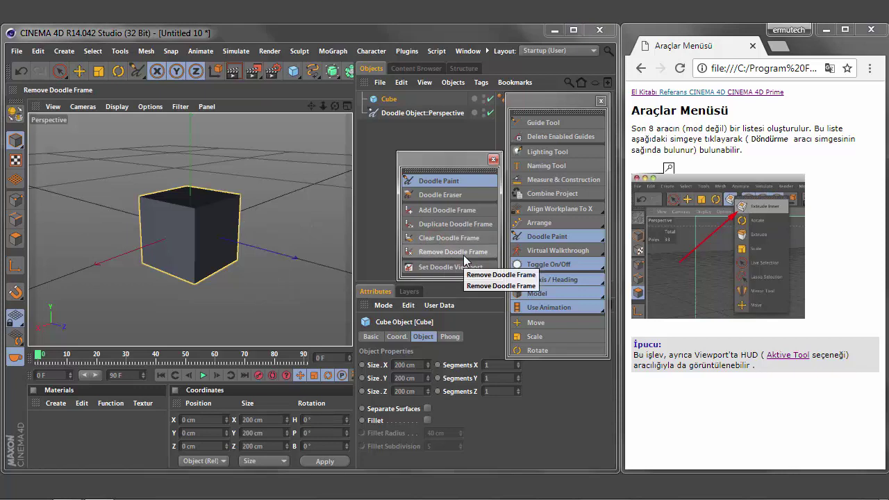
click(492, 161)
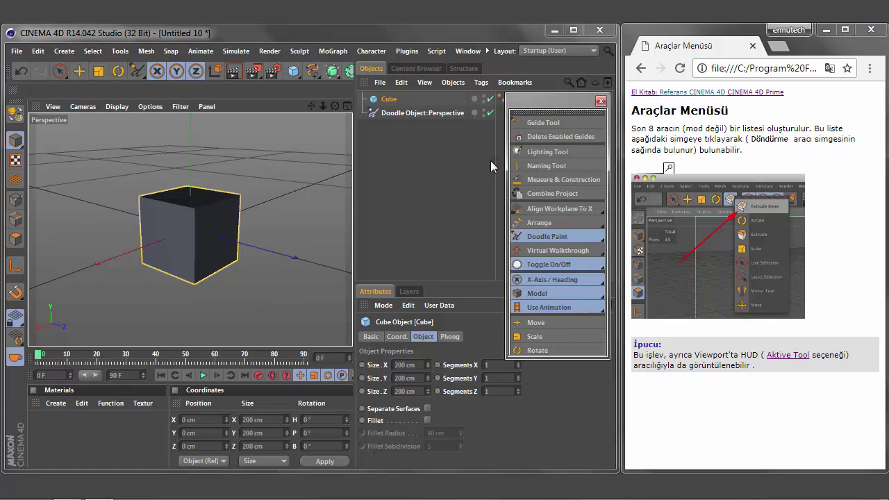
Float the walkthrough tools, add a camera, and switch to Virtual Walkthrough navigation
click(588, 253)
drag(629, 245, 432, 210)
scroll(337, 76, down, 3)
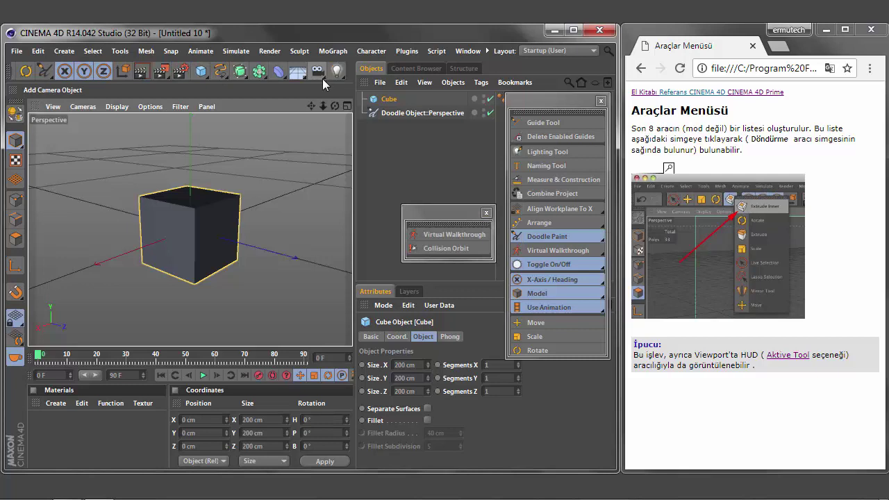
click(319, 72)
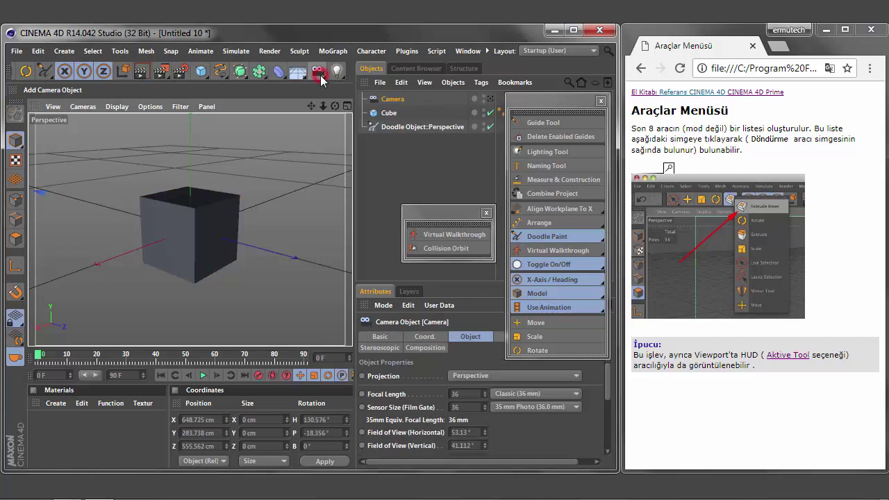
click(449, 236)
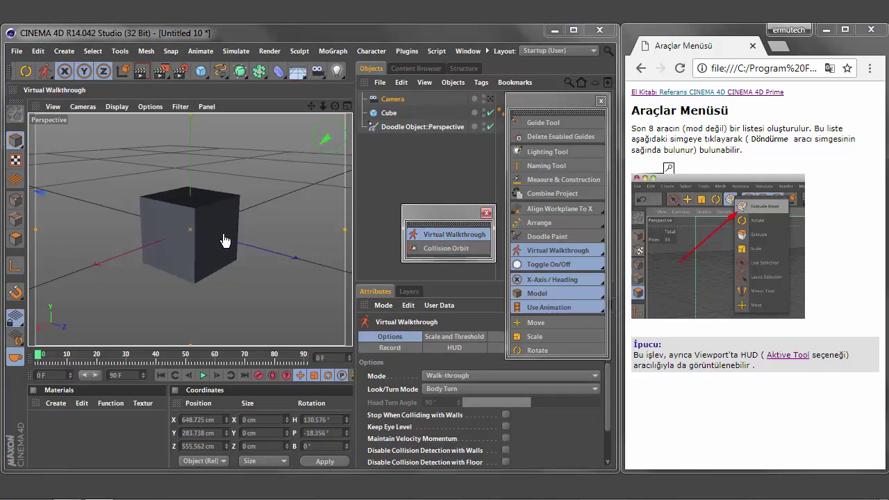
Walk the camera around the cube using the W, A, S and D keys
key(w)
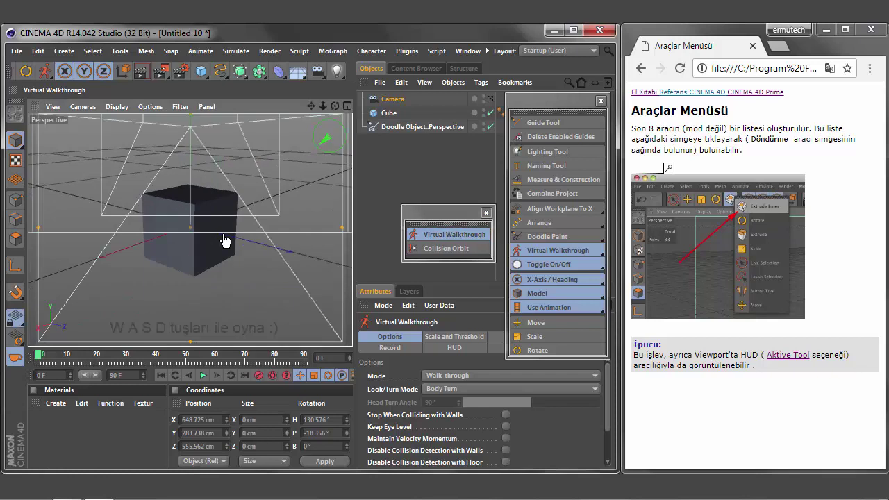
key(s)
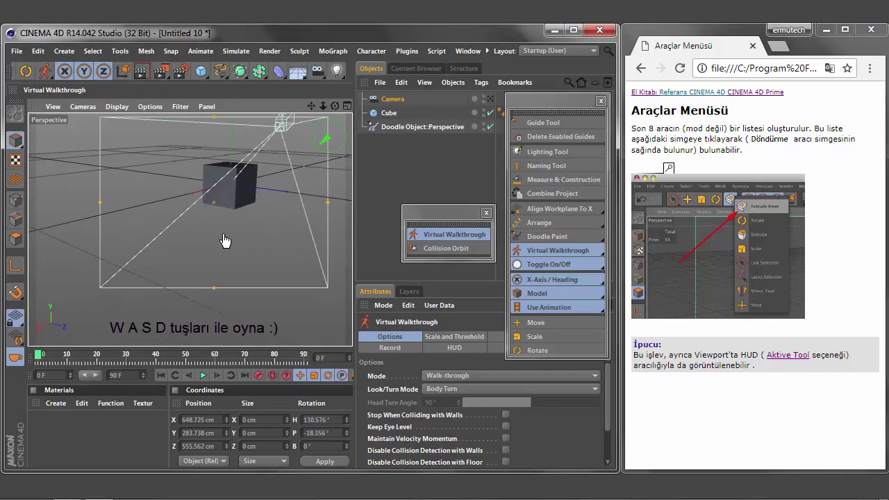
key(a)
key(d)
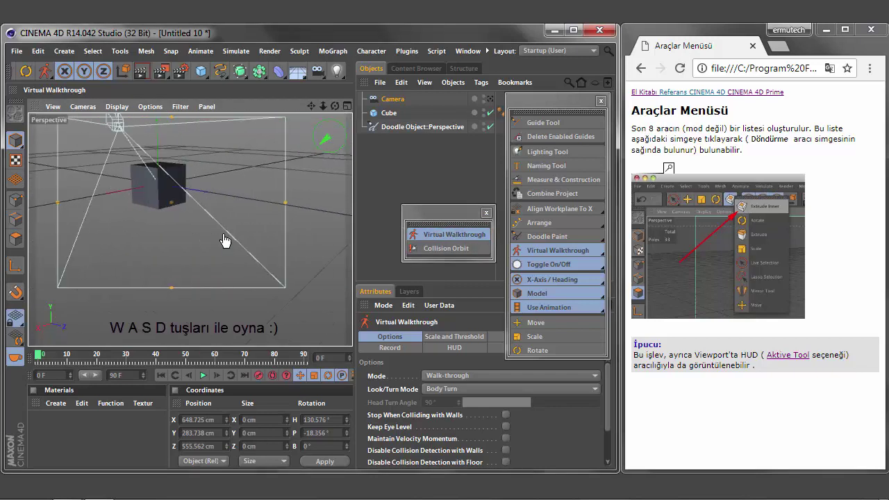
key(w)
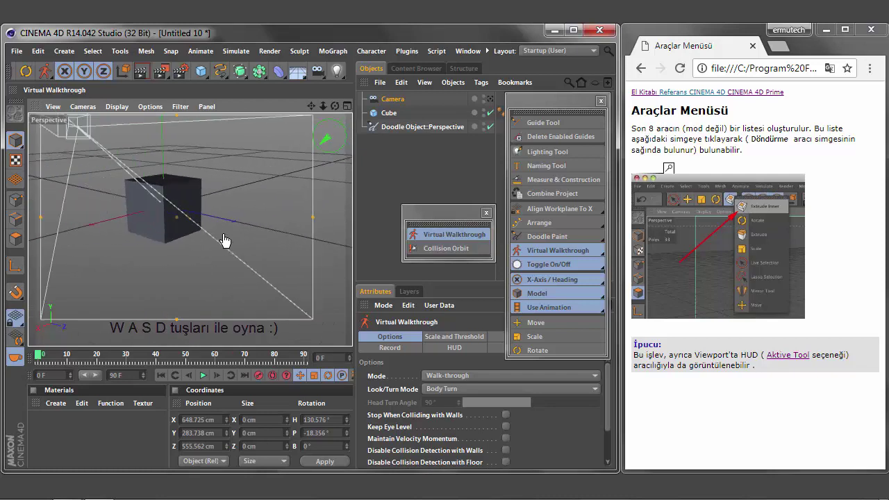
key(s)
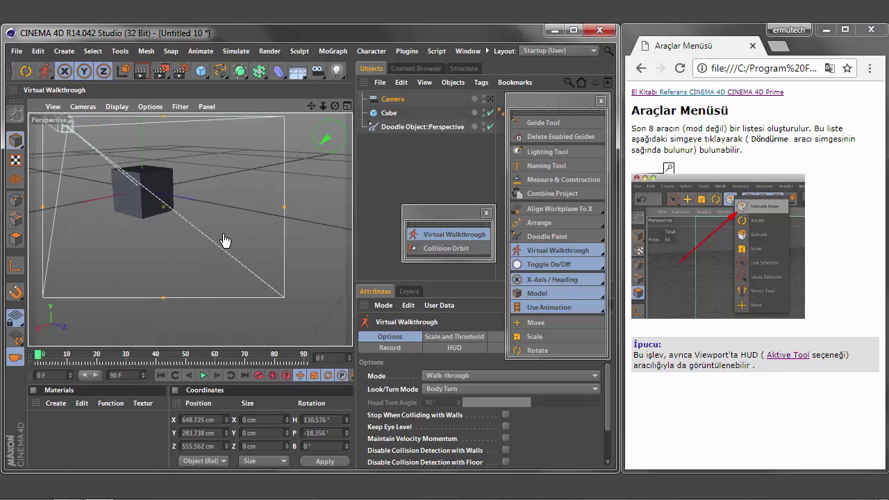
key(w)
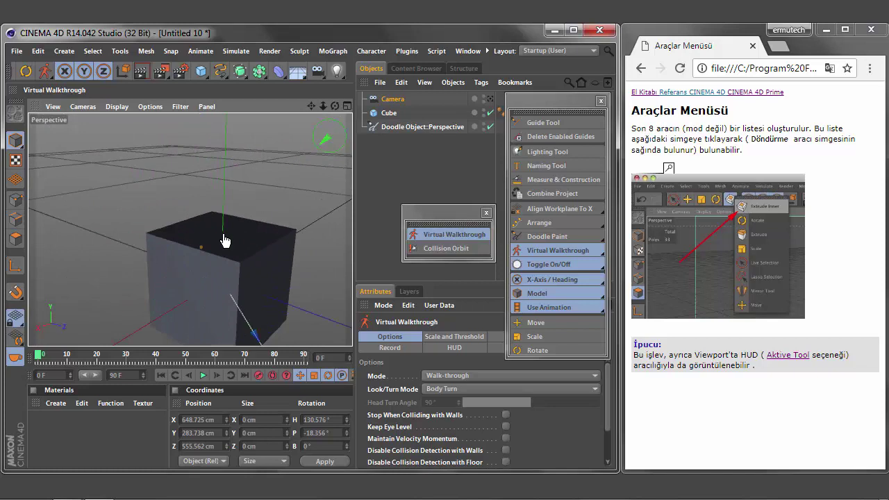
key(d)
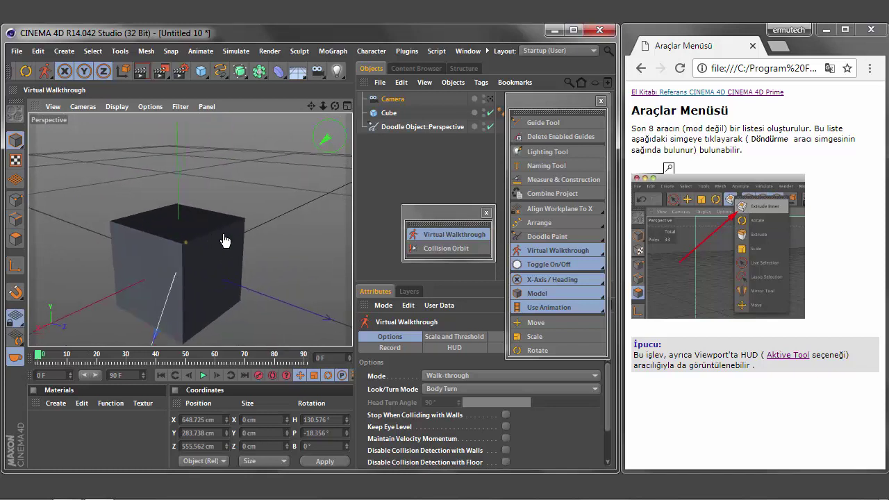
key(a)
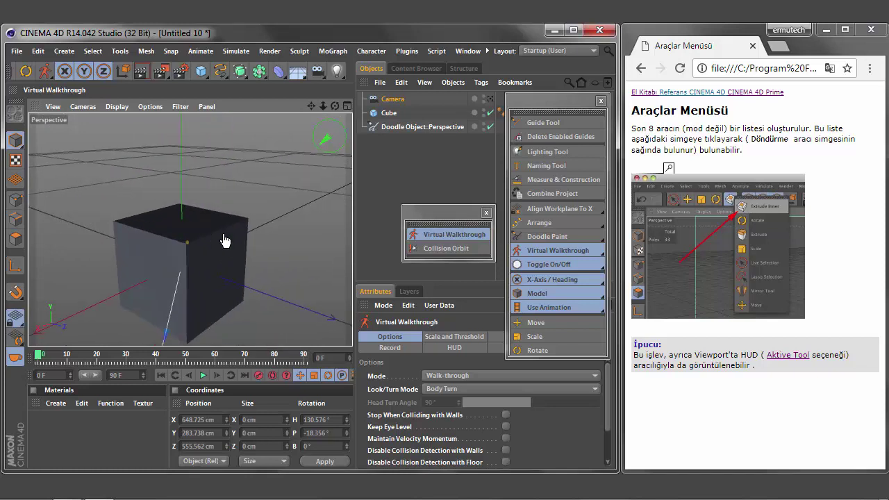
Close the current cube project from the File menu
scroll(145, 70, up, 3)
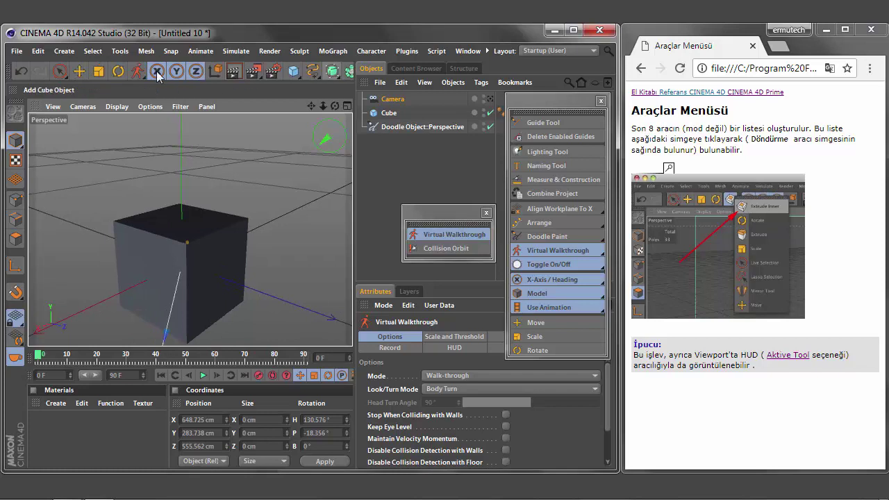
click(15, 51)
click(39, 147)
Discard the cube scene, float the 3D Mouse palette, and browse its Navigate, Fly and Move settings
click(457, 309)
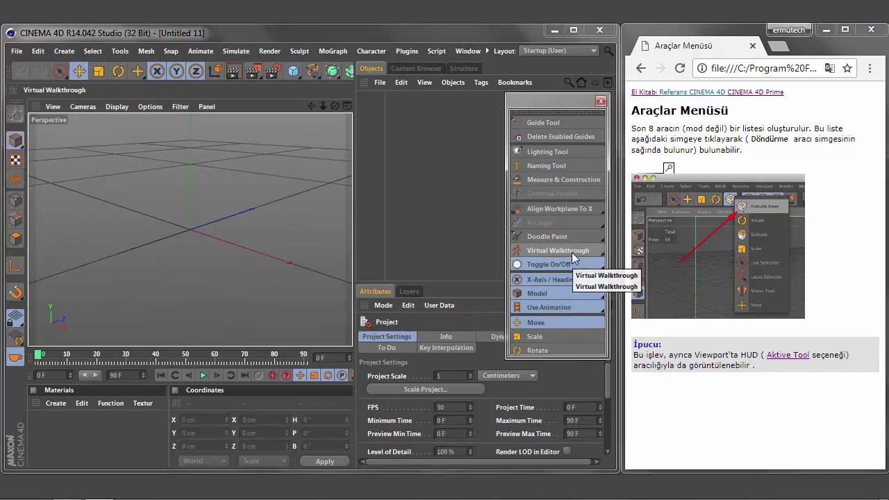
click(603, 268)
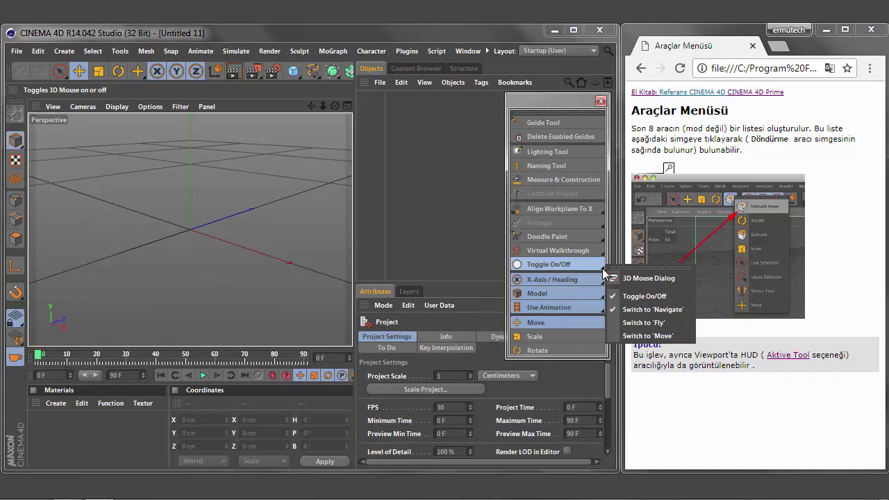
drag(633, 268, 437, 187)
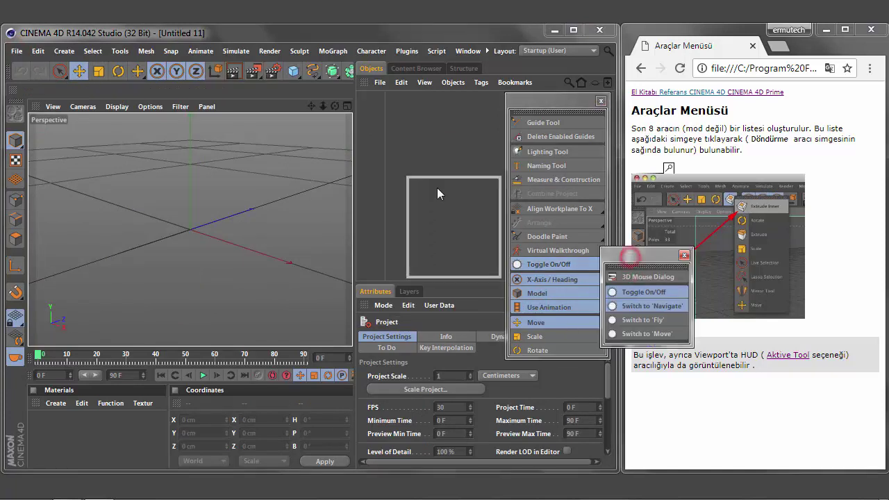
click(444, 207)
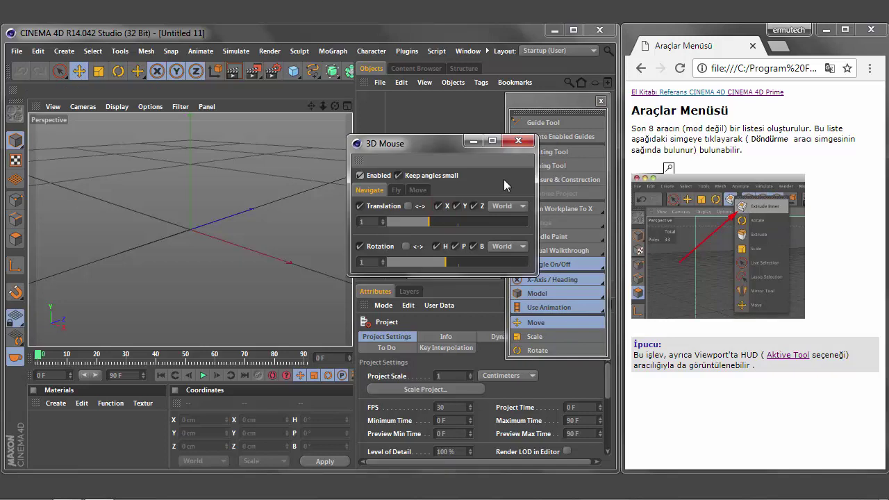
click(397, 189)
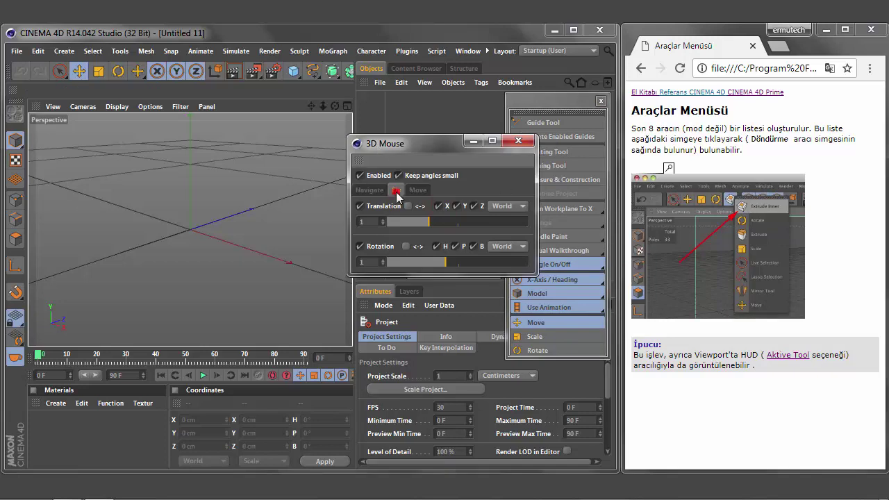
click(417, 190)
click(370, 190)
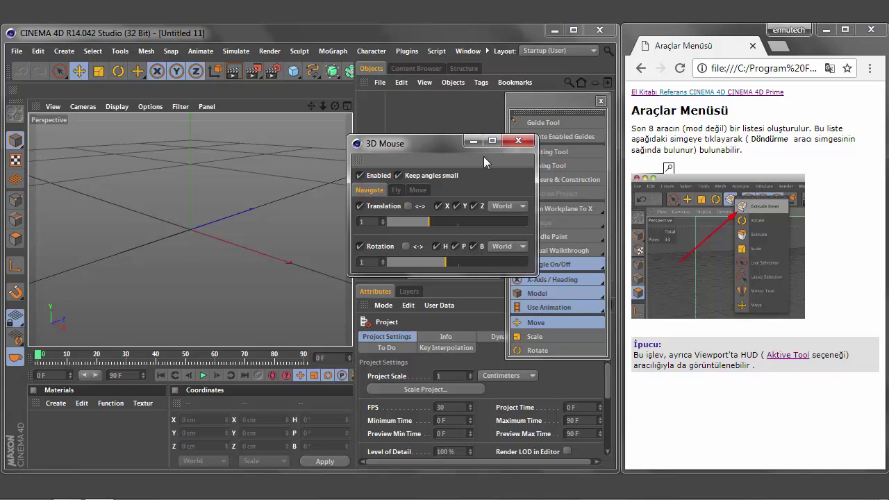
click(517, 143)
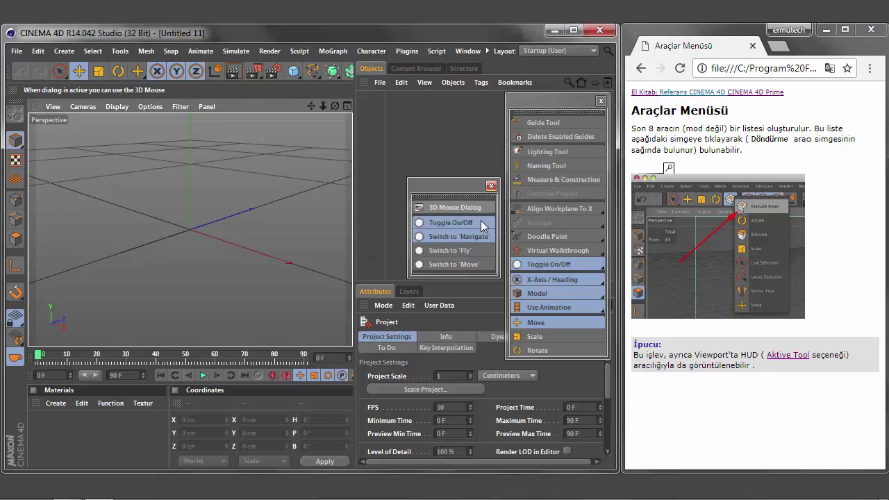
Toggle the 3D mouse off and on, cycle Navigate, Fly and Move modes, then close the palette
click(445, 225)
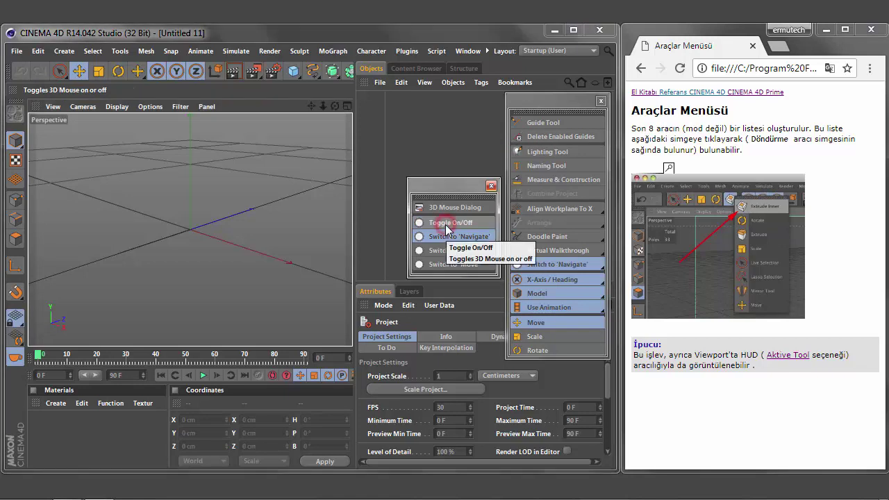
click(446, 225)
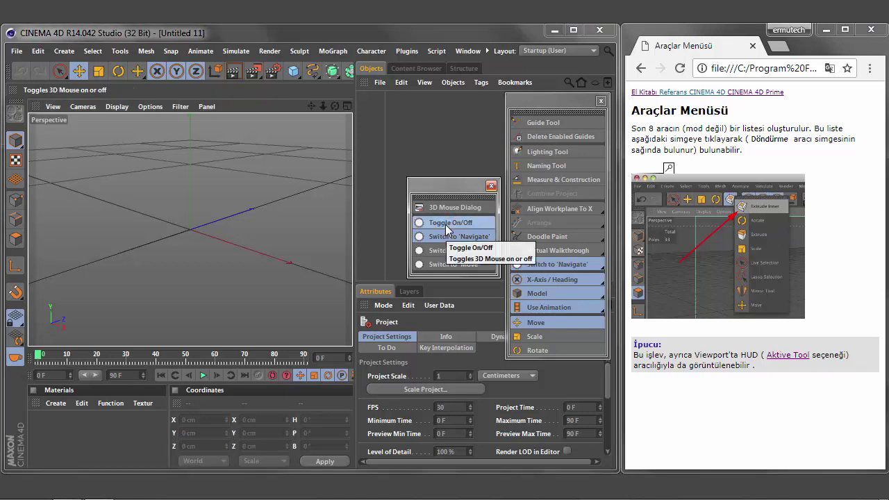
click(445, 235)
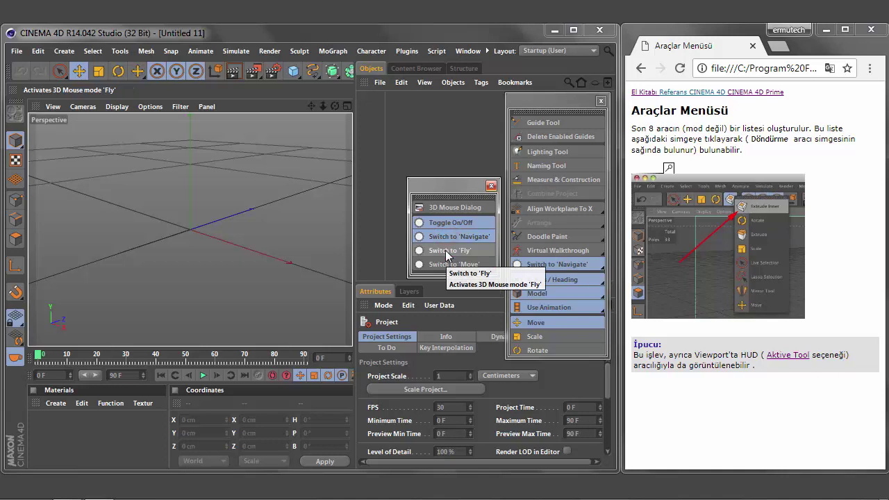
click(447, 251)
click(448, 249)
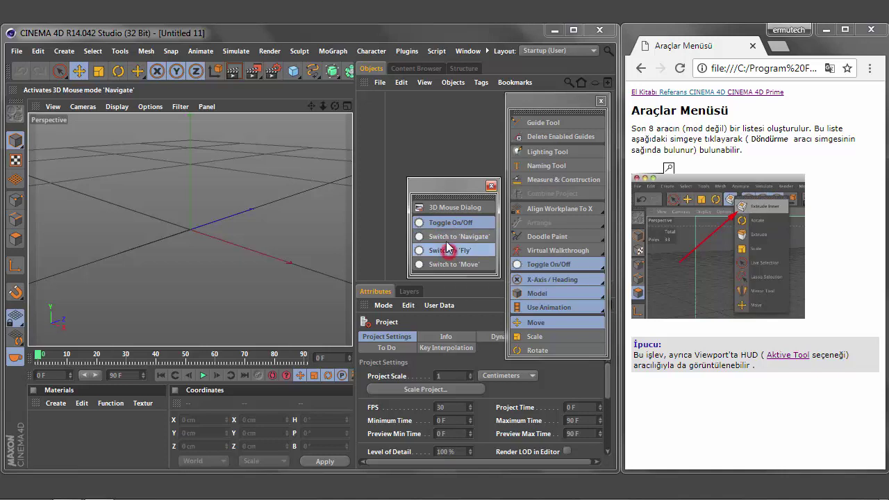
click(448, 264)
click(445, 237)
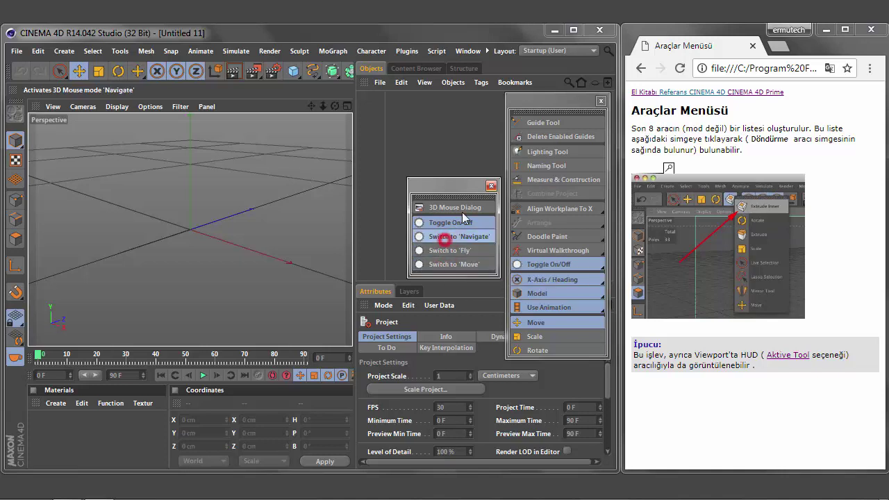
click(491, 185)
click(15, 51)
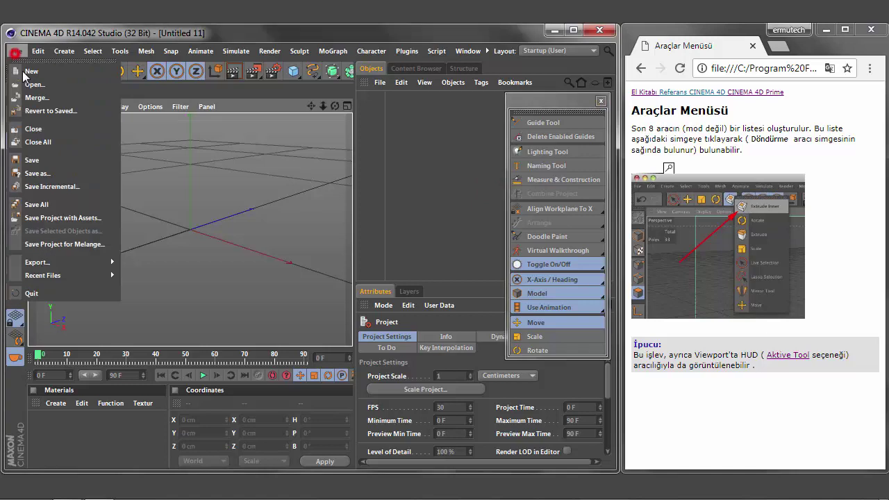
Close all open scenes and place the tools palette over the objects area
click(46, 142)
click(592, 51)
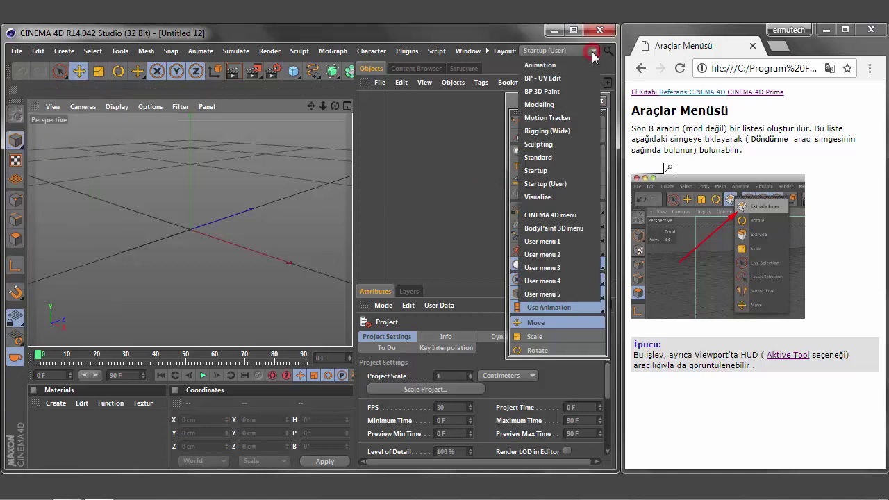
click(556, 186)
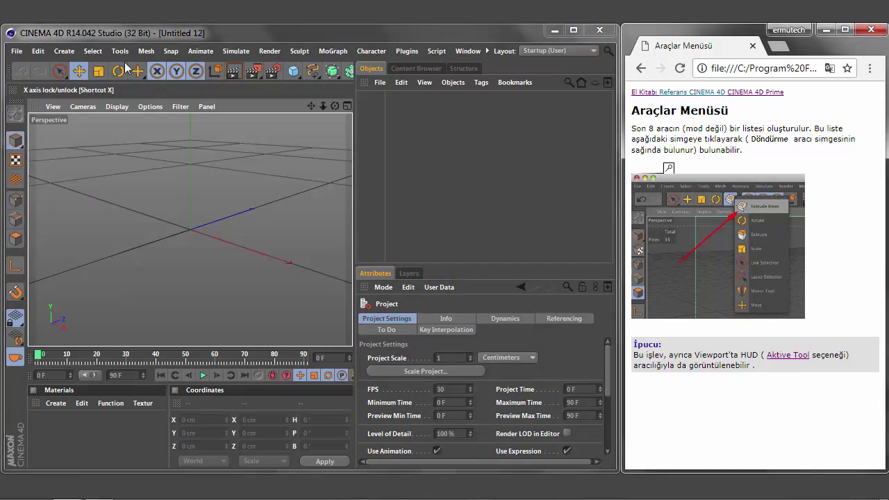
click(120, 65)
drag(126, 50, 527, 108)
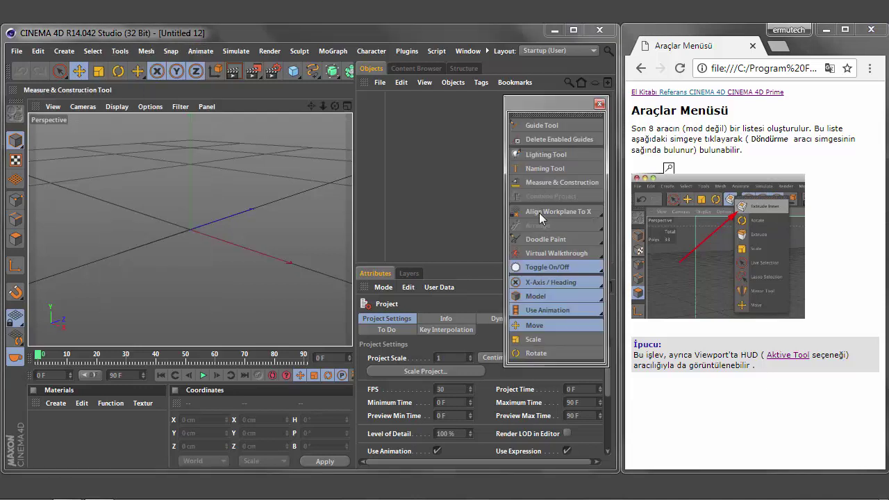
Tear off the X-Axis/Heading axis-lock options as a floating palette beside the tools palette
click(601, 287)
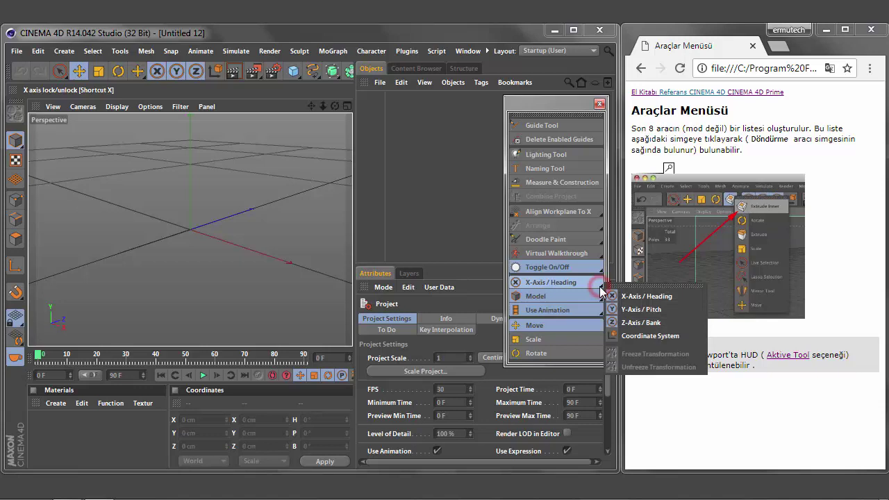
click(645, 286)
drag(654, 278, 443, 159)
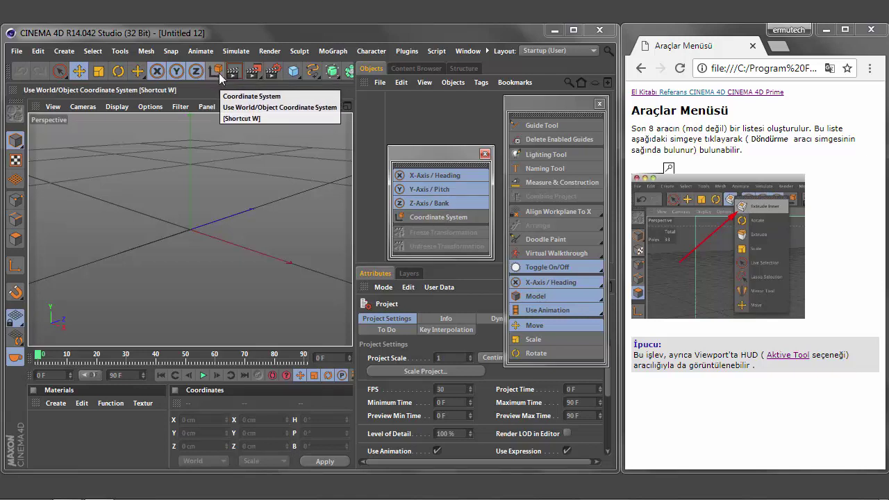
Close the axis-lock palette and tear off the Model editing-modes flyout as a floating palette
click(485, 155)
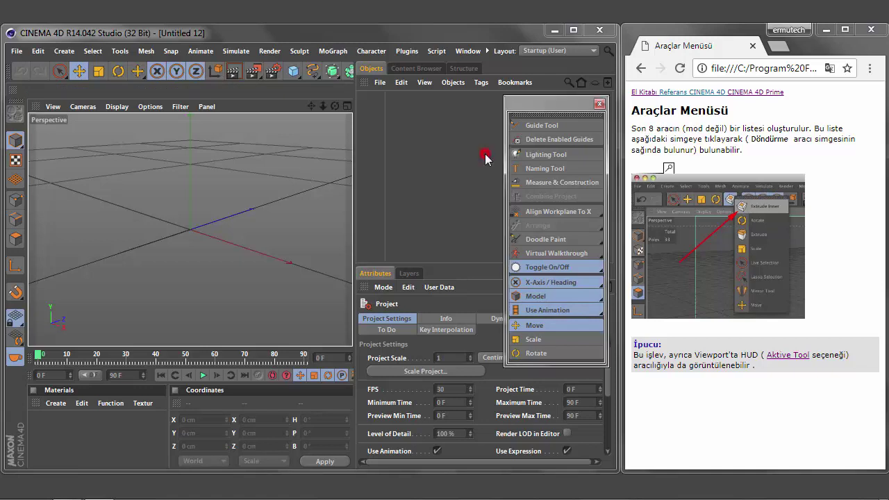
click(601, 300)
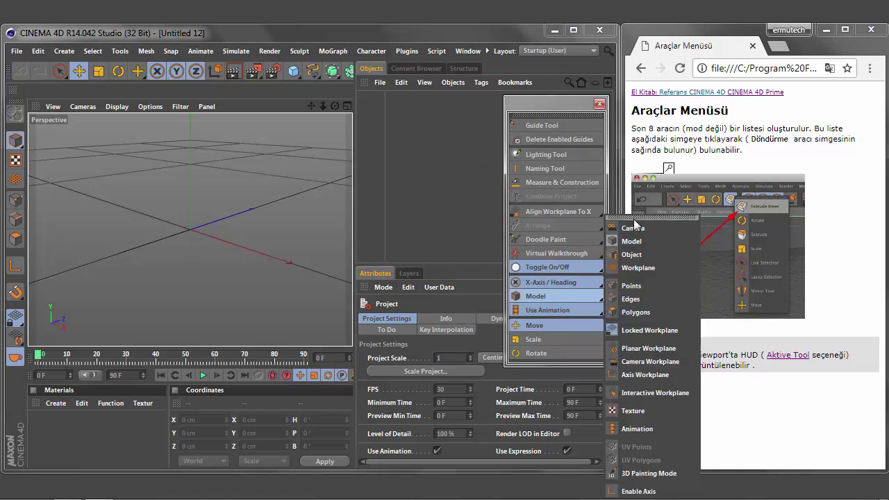
drag(643, 221, 440, 107)
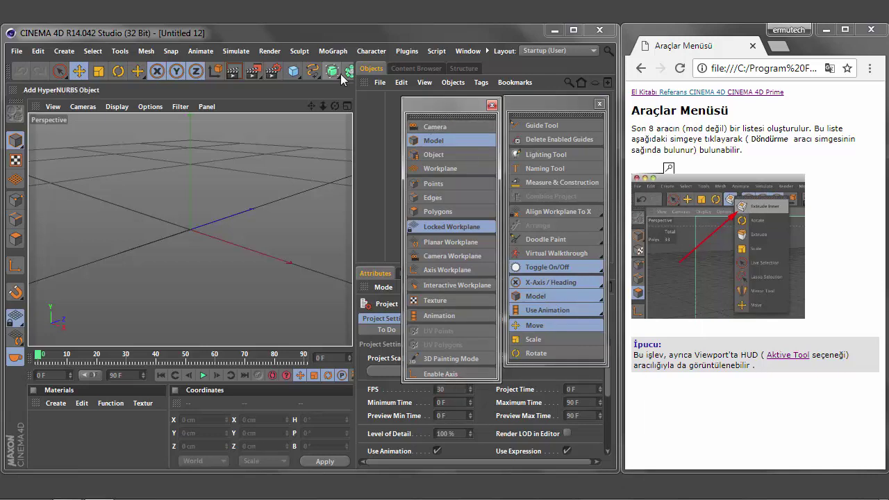
scroll(327, 71, down, 3)
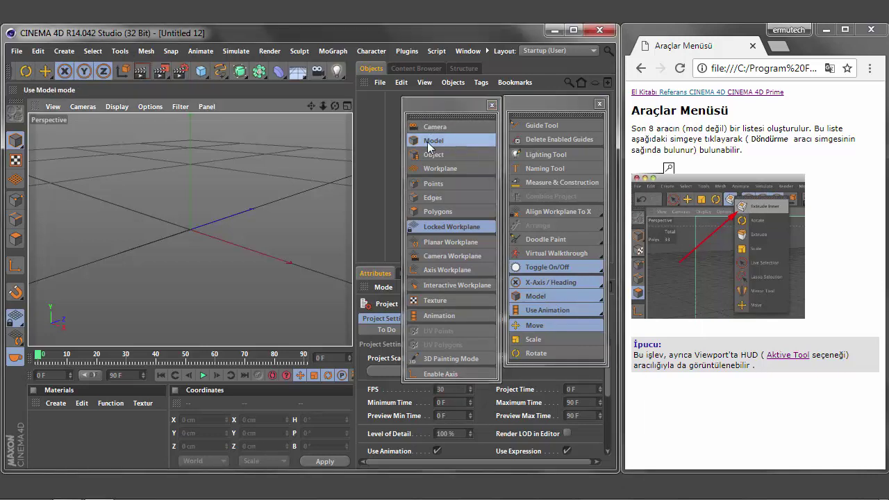
Browse the left toolbar's mode and workplane flyouts, then switch to the Interactive Workplane
drag(15, 140, 72, 166)
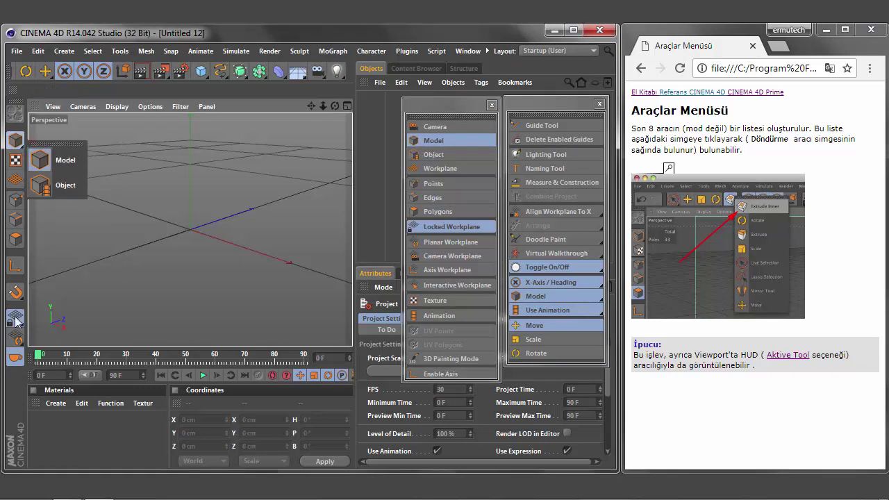
click(111, 295)
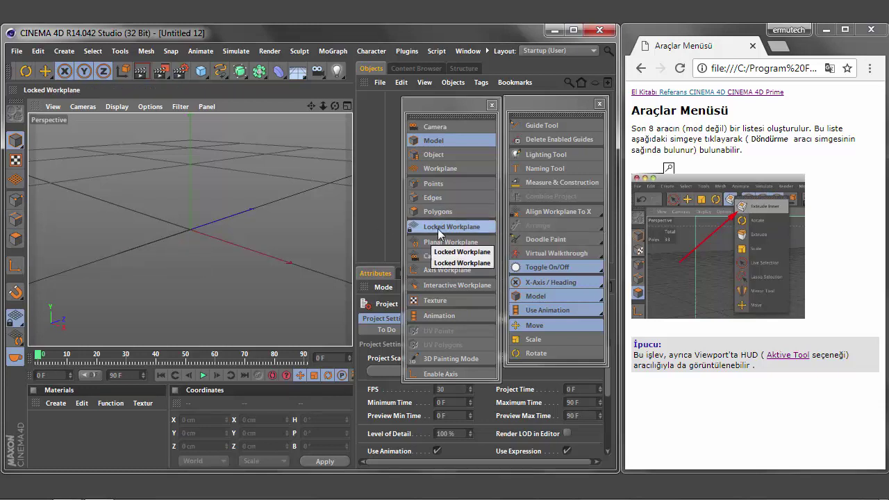
click(15, 320)
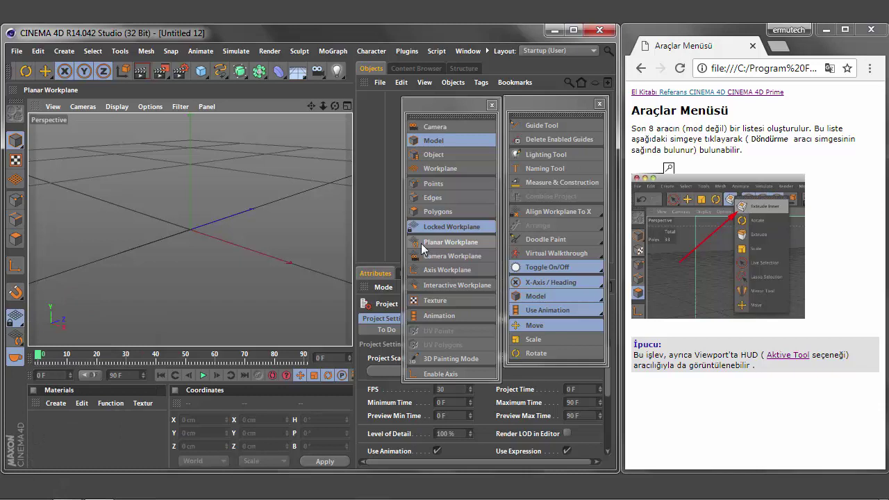
click(23, 347)
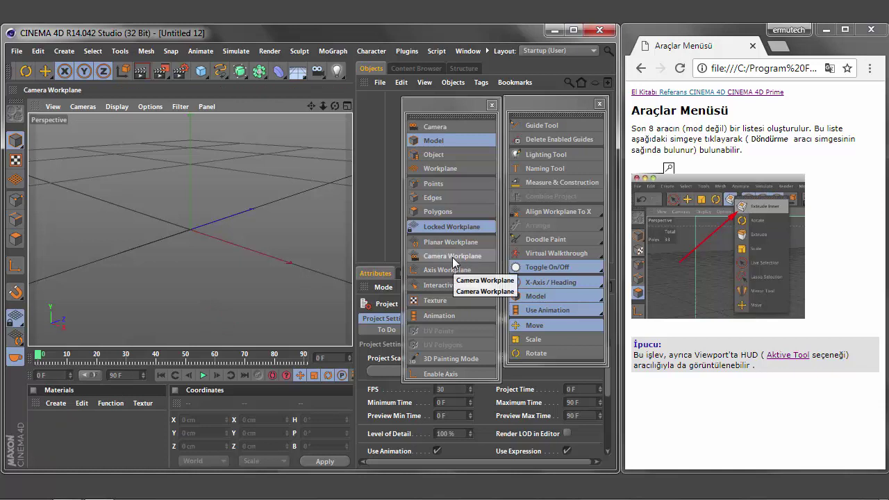
click(25, 348)
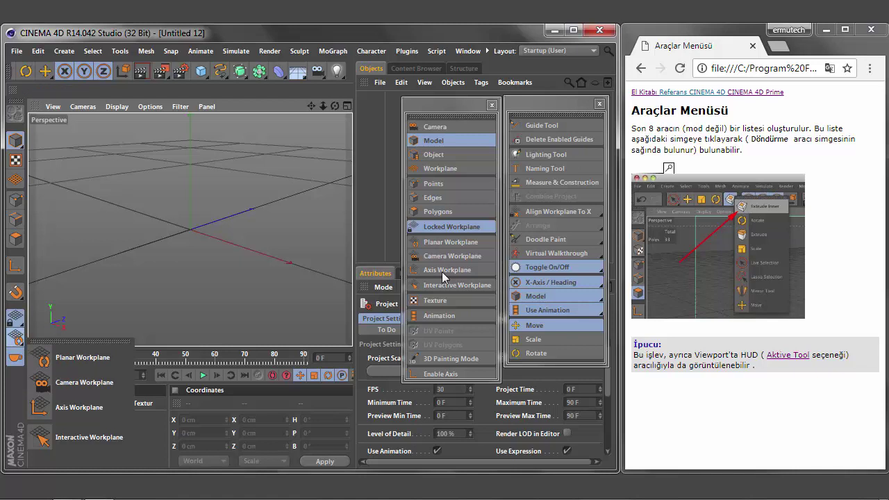
click(101, 431)
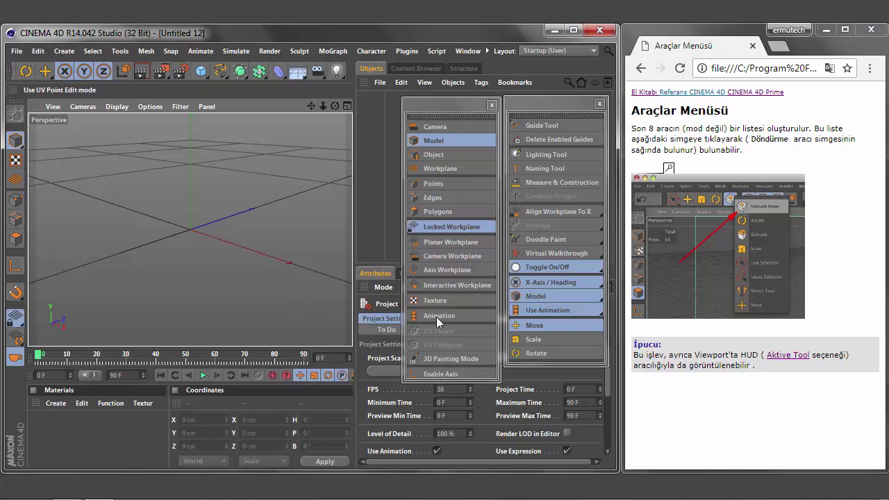
click(207, 54)
mouse_move(235, 50)
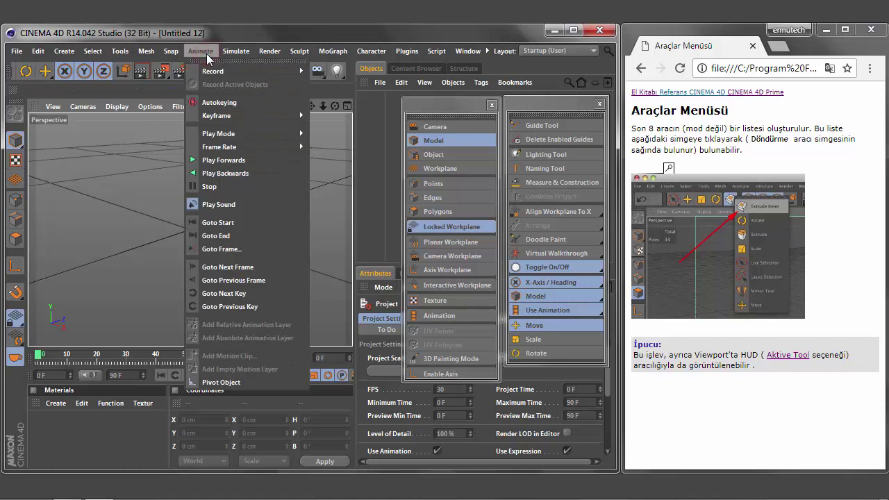
click(159, 195)
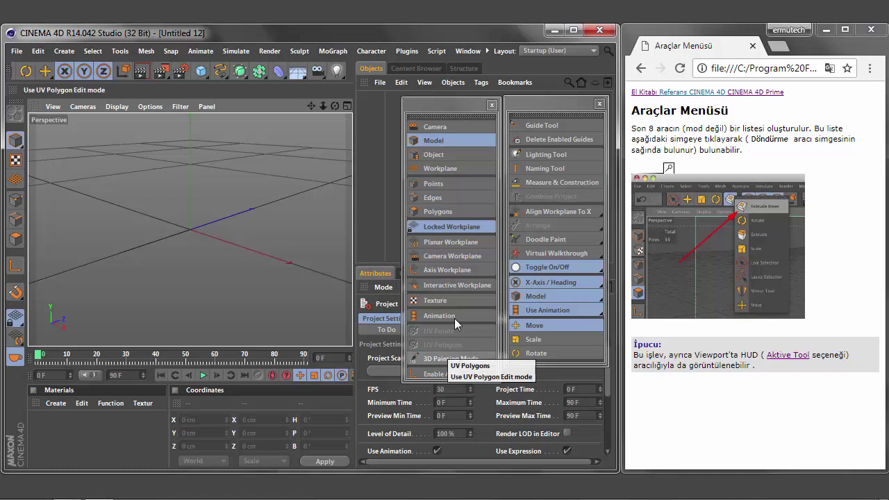
click(592, 53)
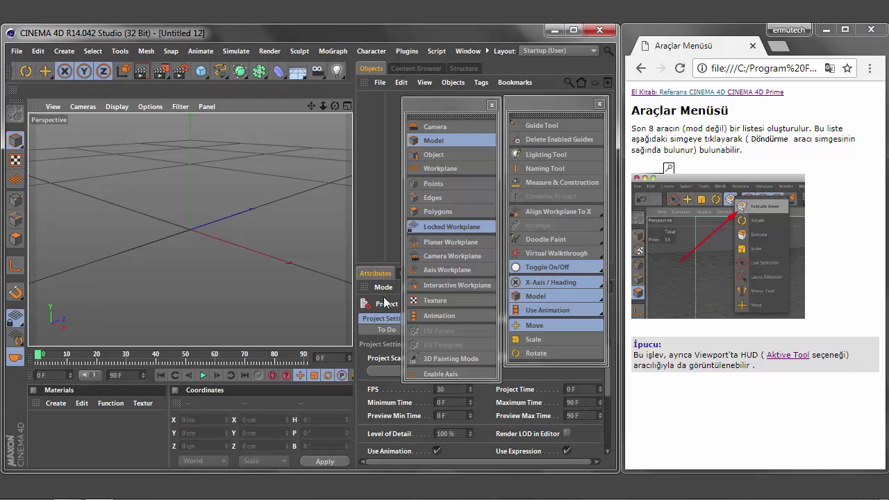
Close the editing-modes palette and tear off the Use Animation toggles as a floating palette
click(490, 107)
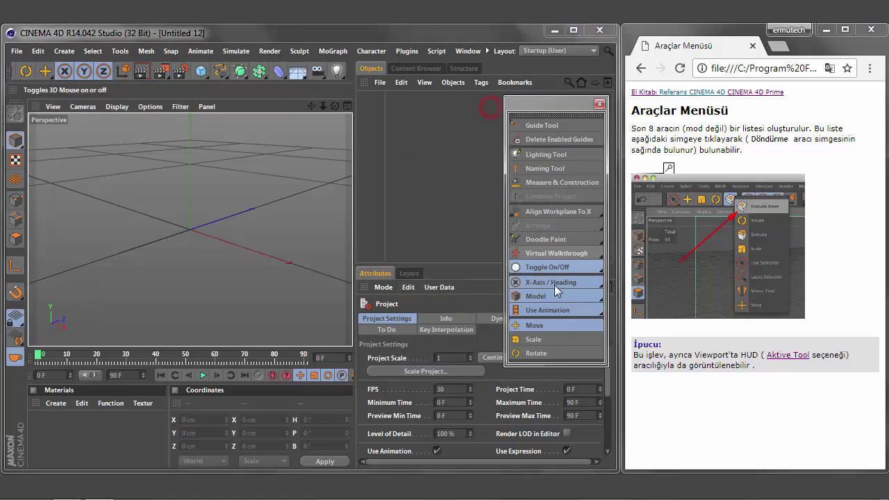
click(600, 299)
click(602, 307)
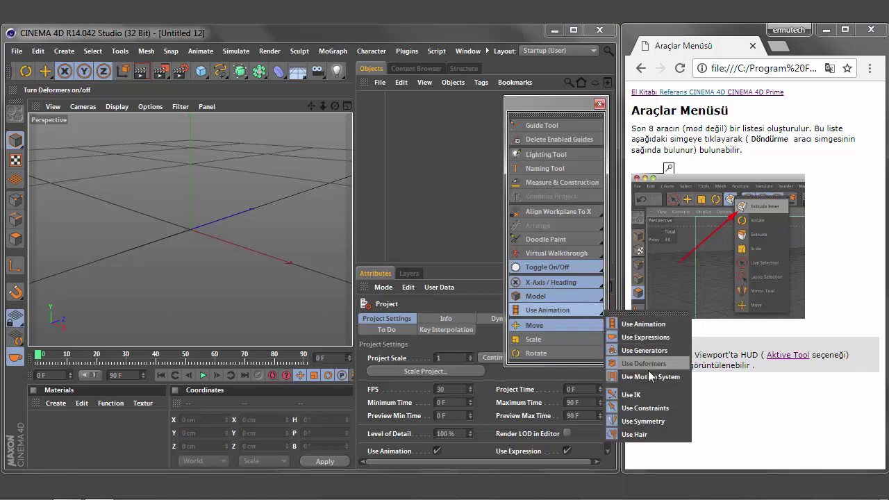
click(647, 313)
mouse_move(641, 304)
mouse_down()
mouse_move(370, 140)
mouse_move(399, 119)
mouse_up()
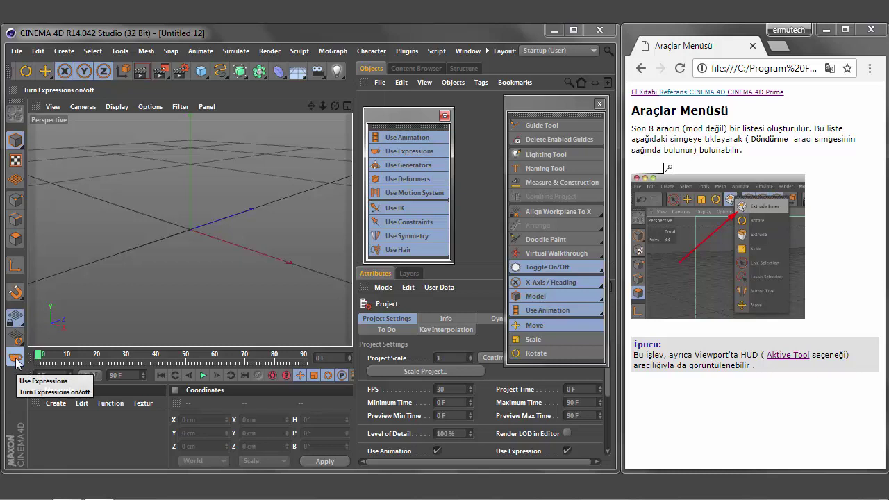
Turn off Use Expressions and close the toggles palette
click(410, 154)
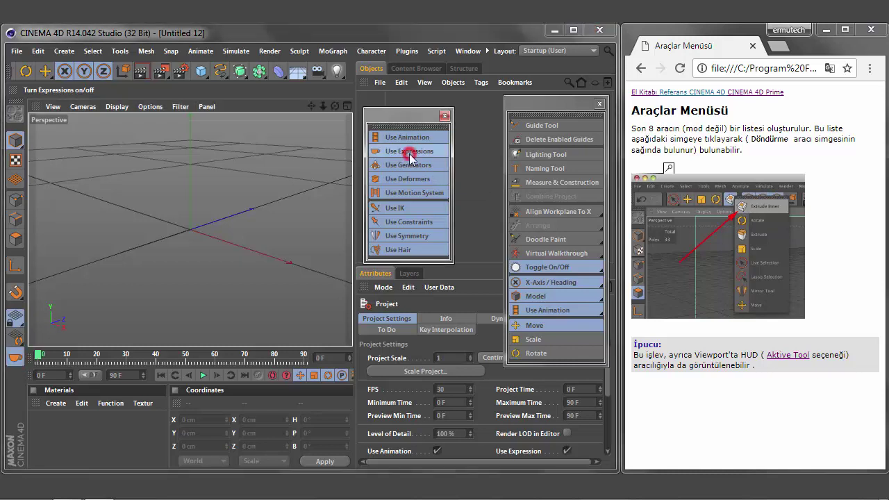
click(17, 358)
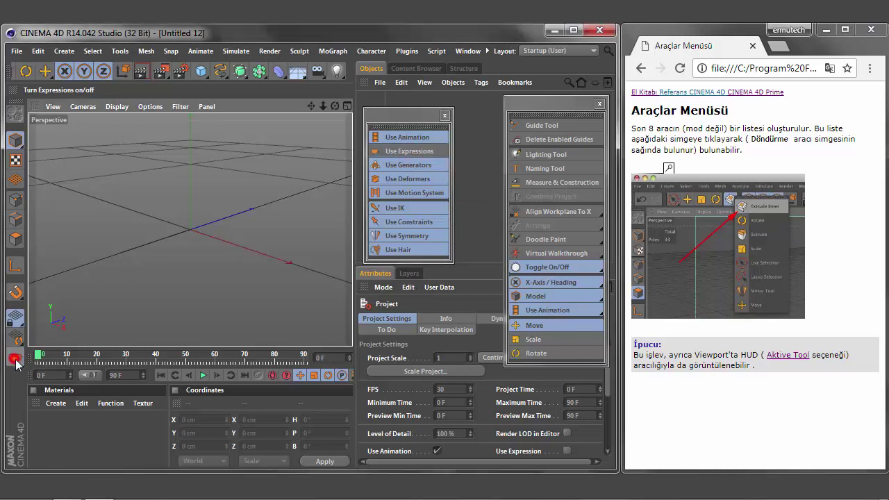
click(444, 116)
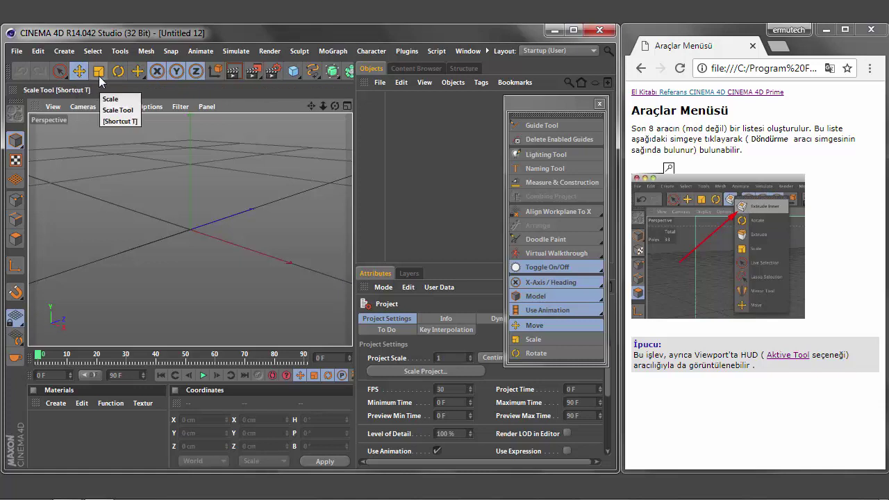
Check the context options for the Scale and Rotate tools
right_click(544, 341)
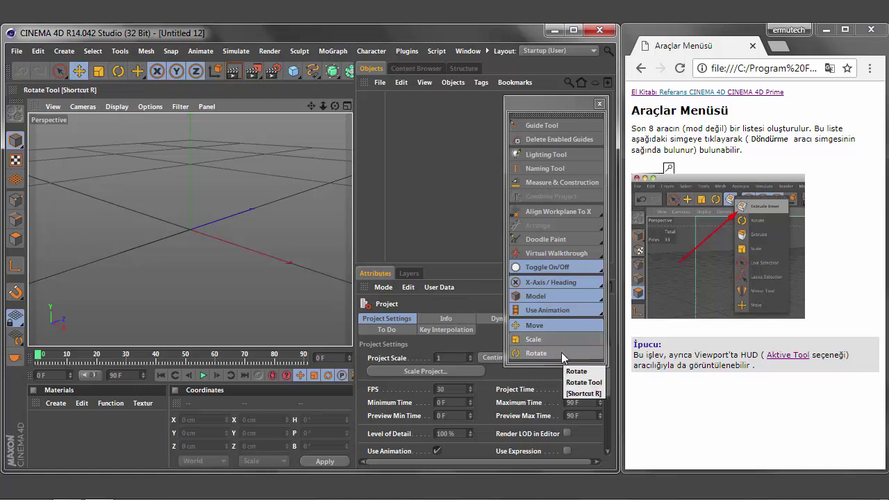
right_click(541, 355)
key(Escape)
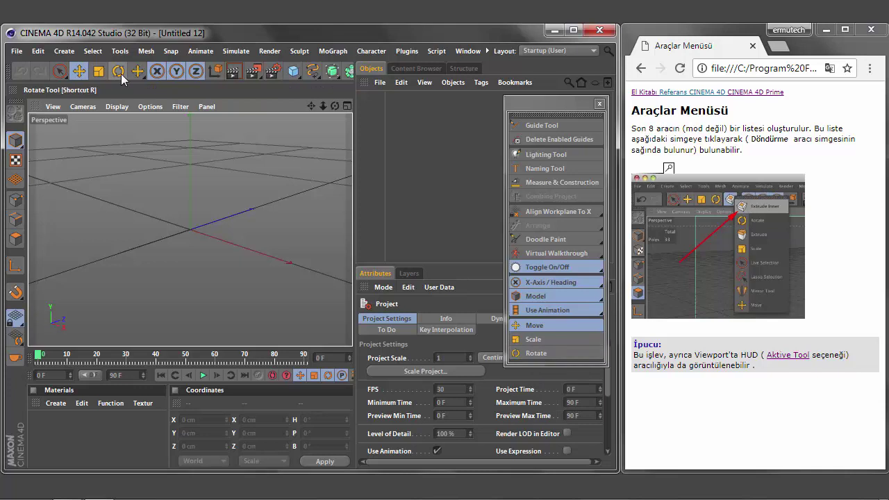